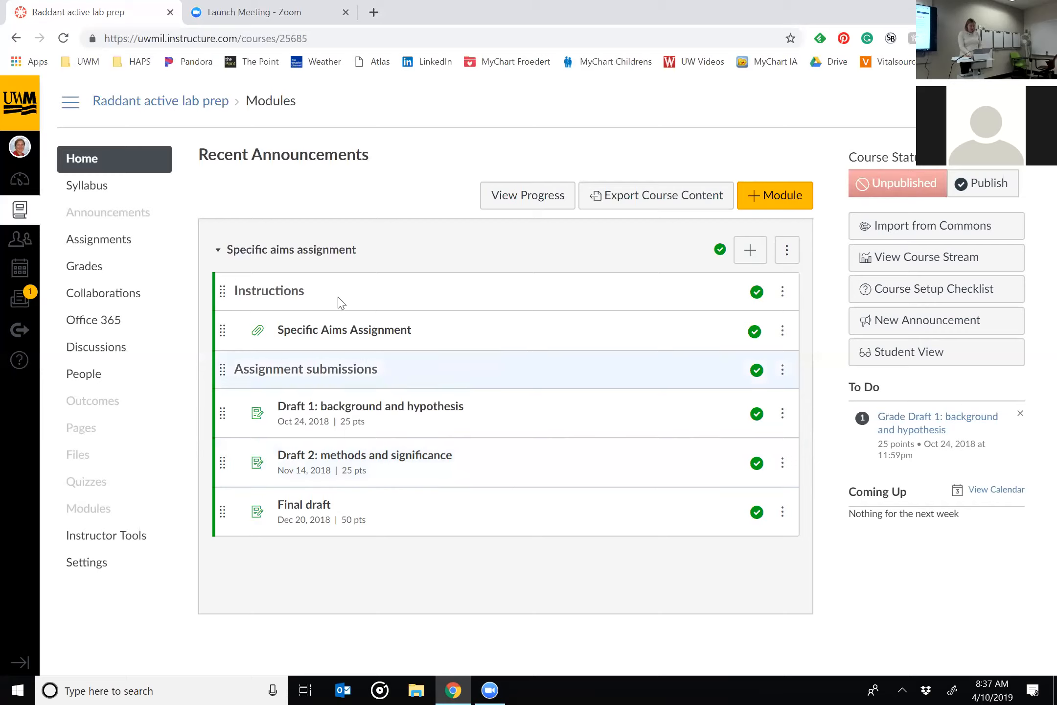
Open the Specific Aims Assignment document from the course modules and review its instructions and draft rubrics.
{"action": "left_click", "coordinate": [337, 337]}
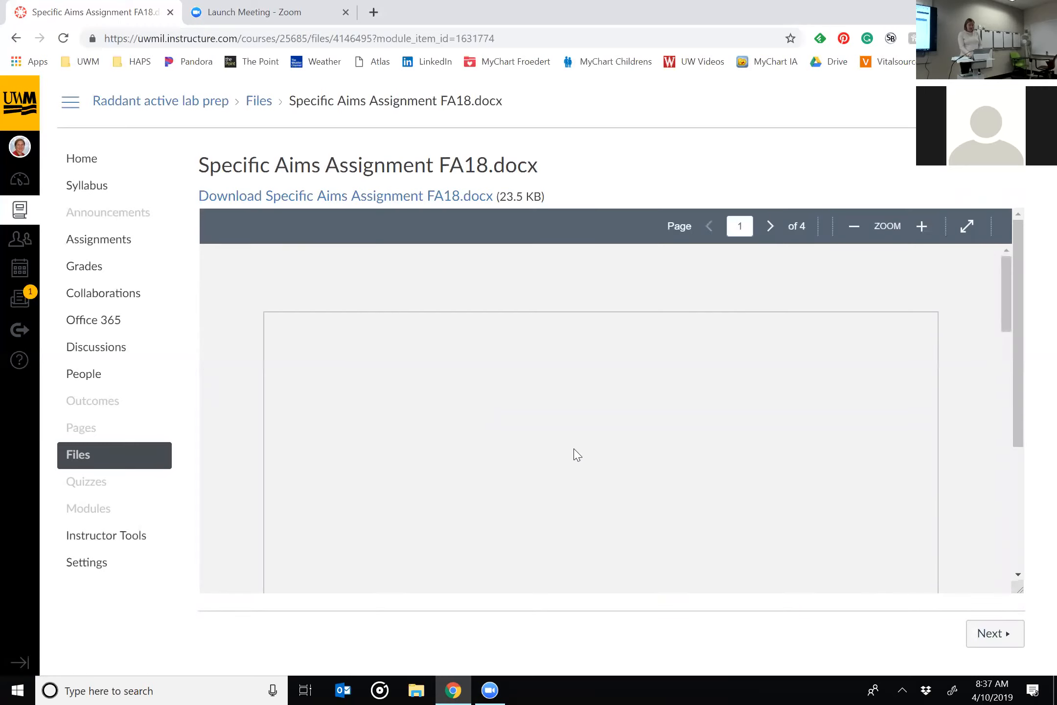
{"action": "scroll", "coordinate": [575, 449], "scroll_direction": "down", "scroll_amount": 1}
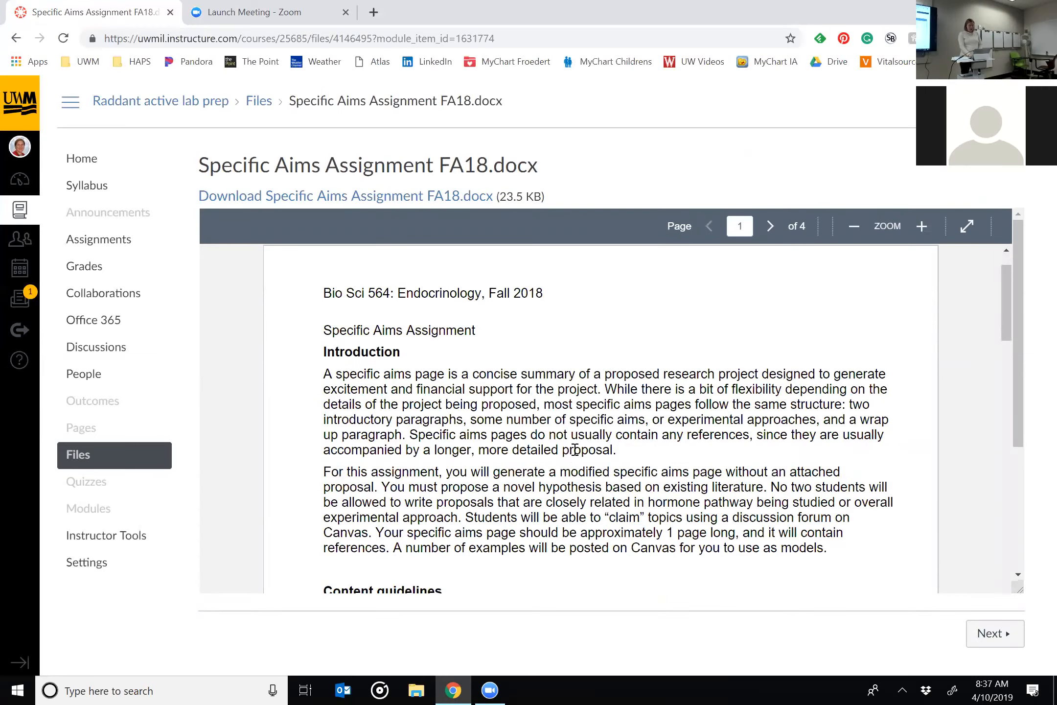
{"action": "scroll", "coordinate": [575, 450], "scroll_direction": "down", "scroll_amount": 10}
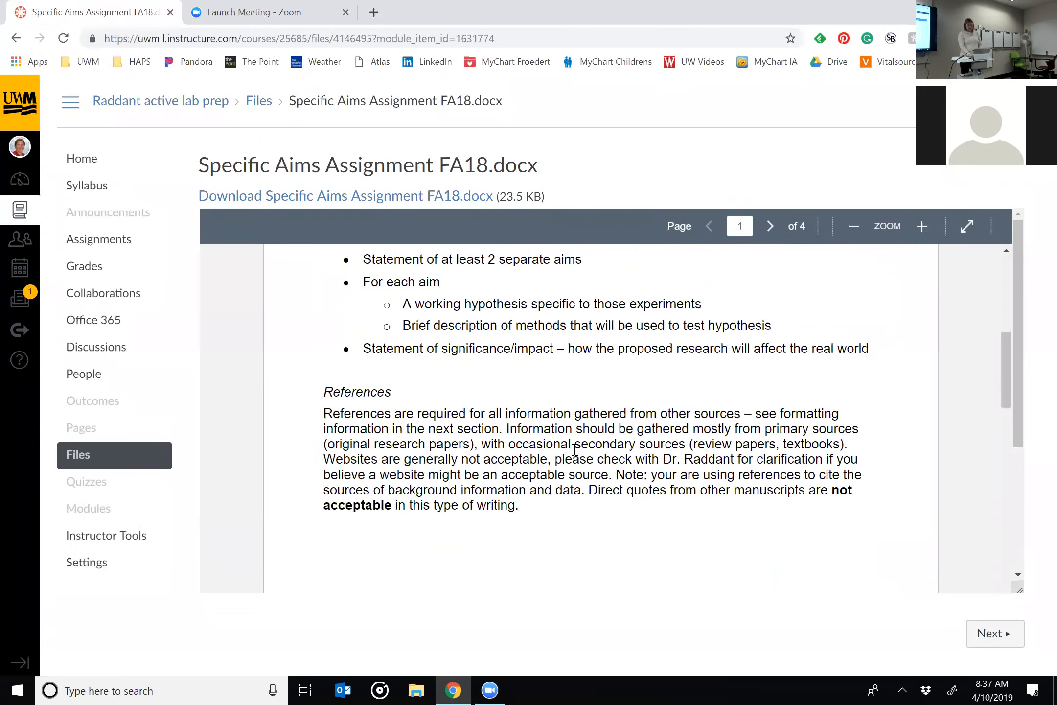
{"action": "scroll", "coordinate": [575, 450], "scroll_direction": "down", "scroll_amount": 12}
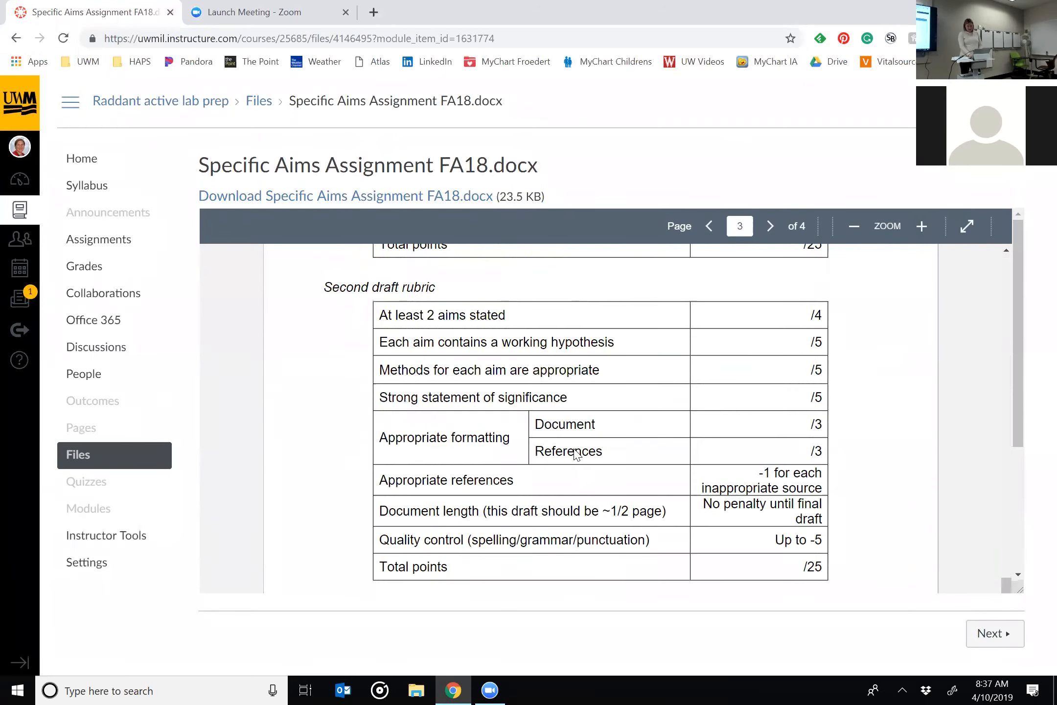
{"action": "scroll", "coordinate": [575, 449], "scroll_direction": "down", "scroll_amount": 6}
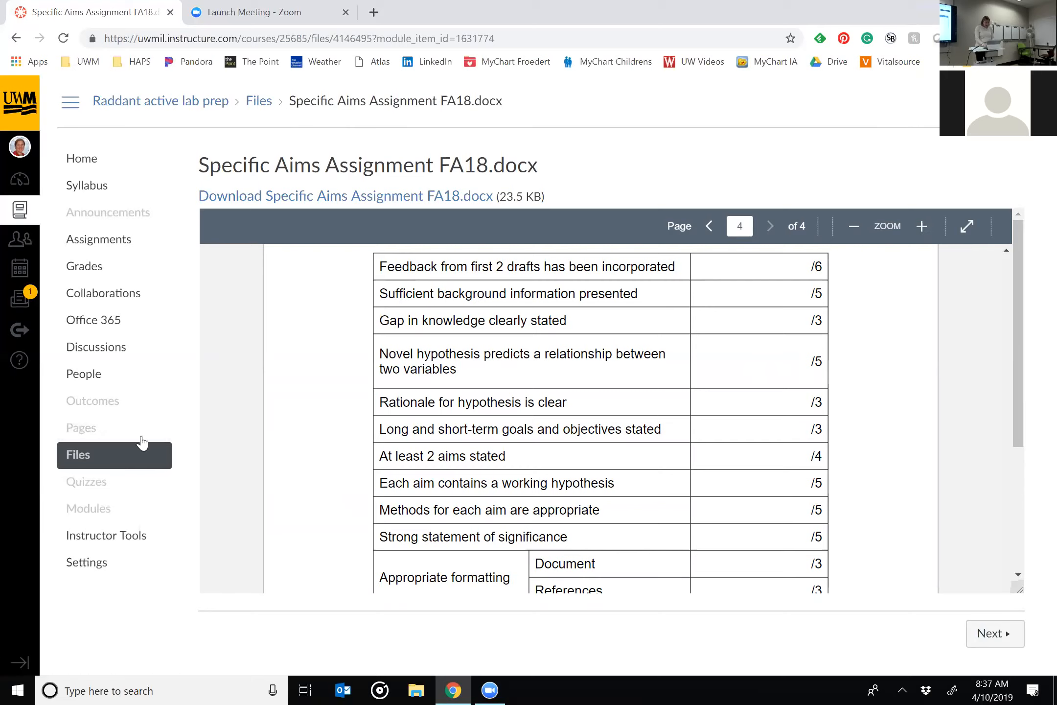
Open the rubric management page from the course's Outcomes and select its web address.
{"action": "left_click", "coordinate": [80, 424]}
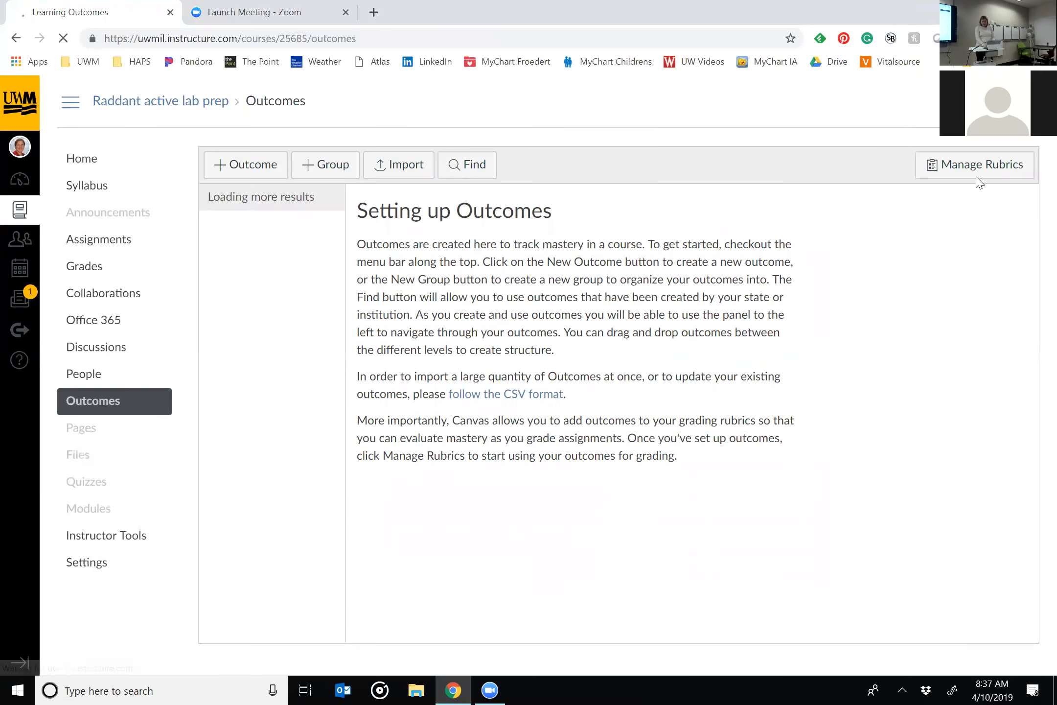
{"action": "left_click", "coordinate": [950, 186]}
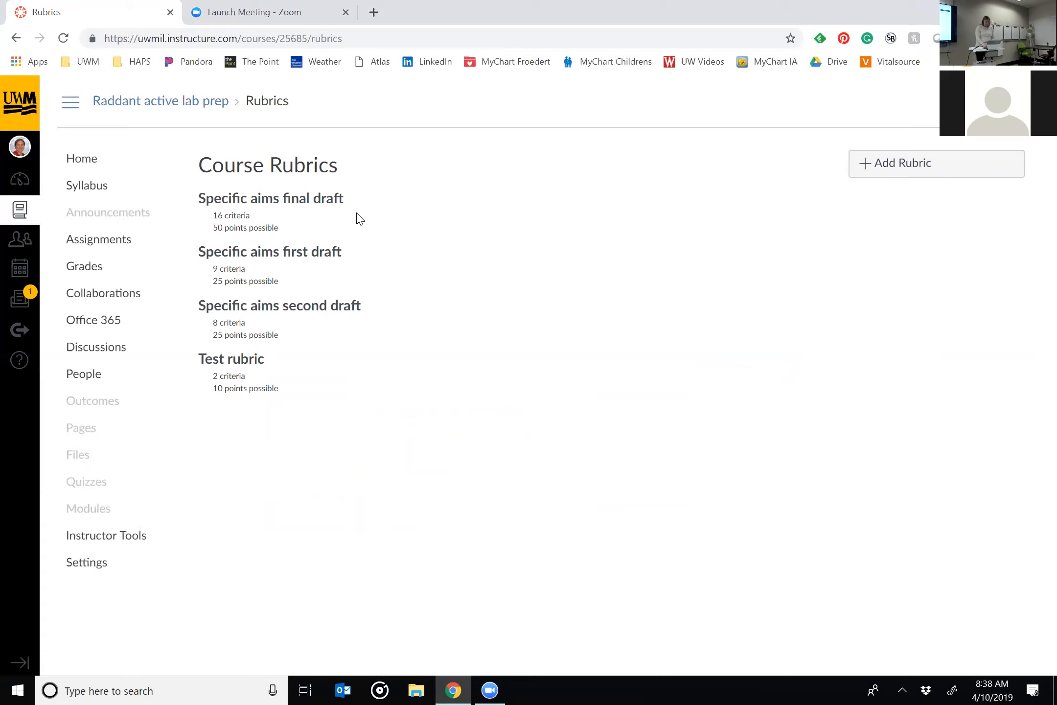
{"action": "left_click", "coordinate": [397, 44]}
{"action": "double_click", "coordinate": [397, 46]}
{"action": "triple_click", "coordinate": [397, 46]}
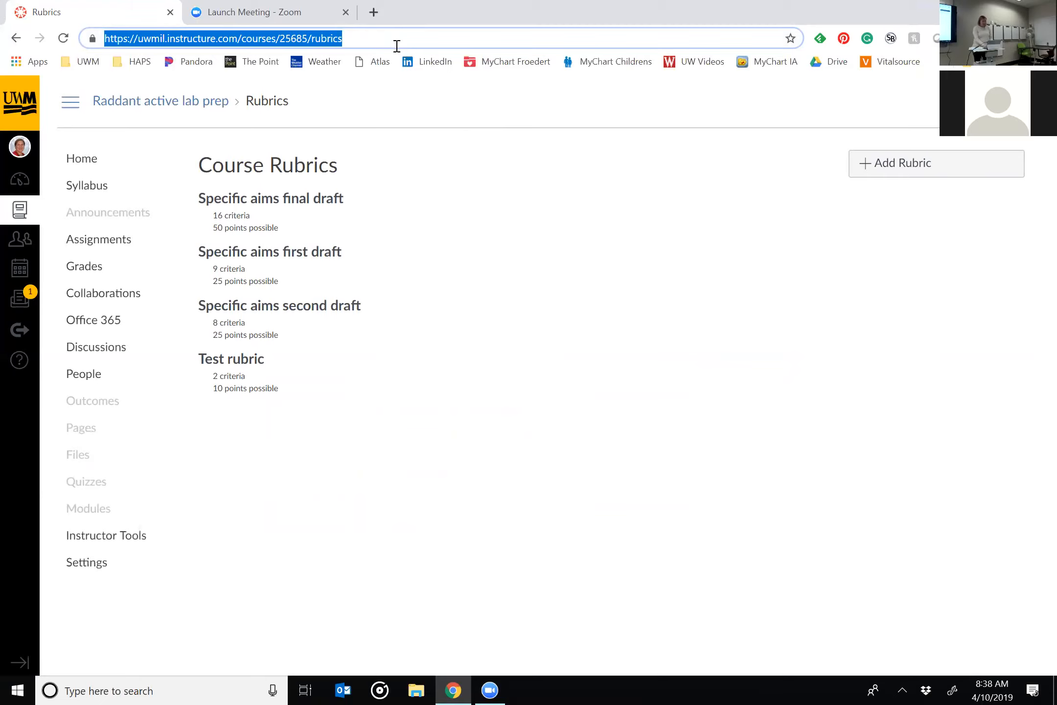
Return to the course home page and reach the rubrics page by appending /rubrics to the course address.
{"action": "left_click", "coordinate": [84, 164]}
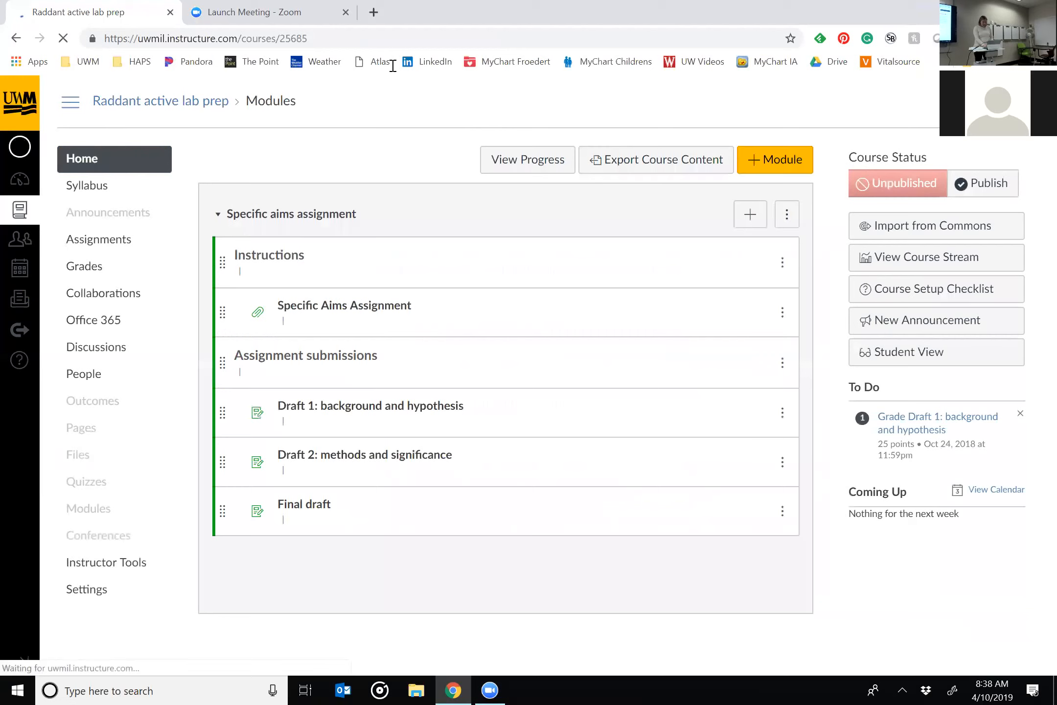
{"action": "left_click", "coordinate": [361, 41]}
{"action": "left_click", "coordinate": [361, 41]}
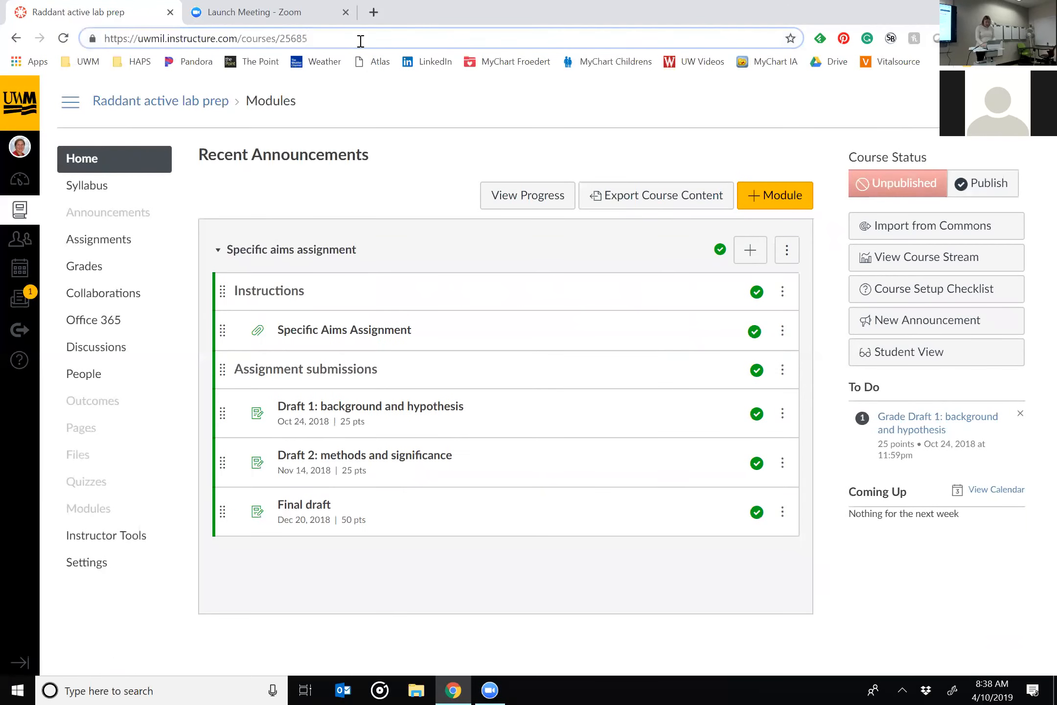
{"action": "type", "text": "/rabric"}
{"action": "key", "text": "BackSpace"}
{"action": "key", "text": "BackSpace"}
{"action": "key", "text": "BackSpace"}
{"action": "key", "text": "BackSpace"}
{"action": "key", "text": "BackSpace"}
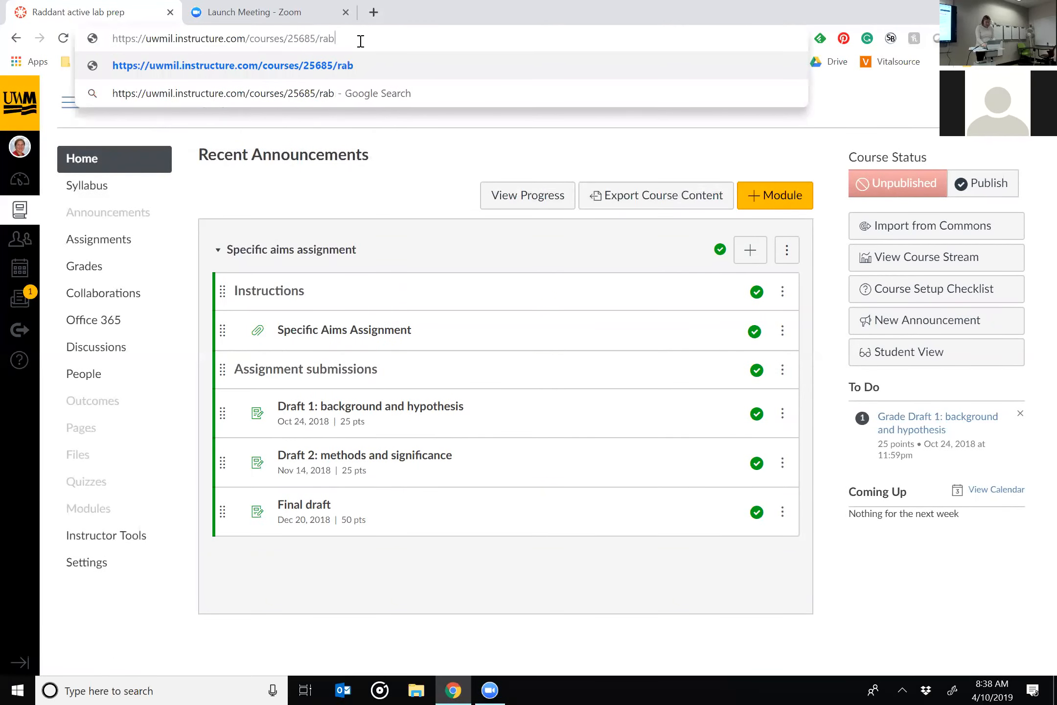
{"action": "type", "text": "ubrics"}
{"action": "key", "text": "Return"}
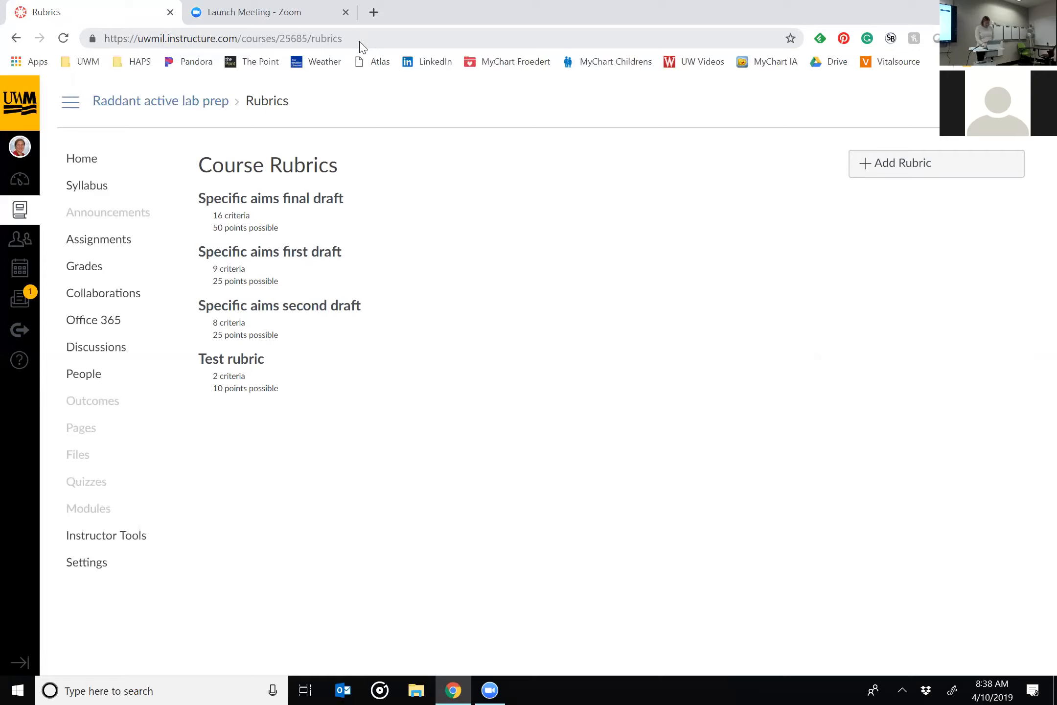
Start a new assignment in the course and name it "practice assignment".
{"action": "left_click", "coordinate": [95, 248]}
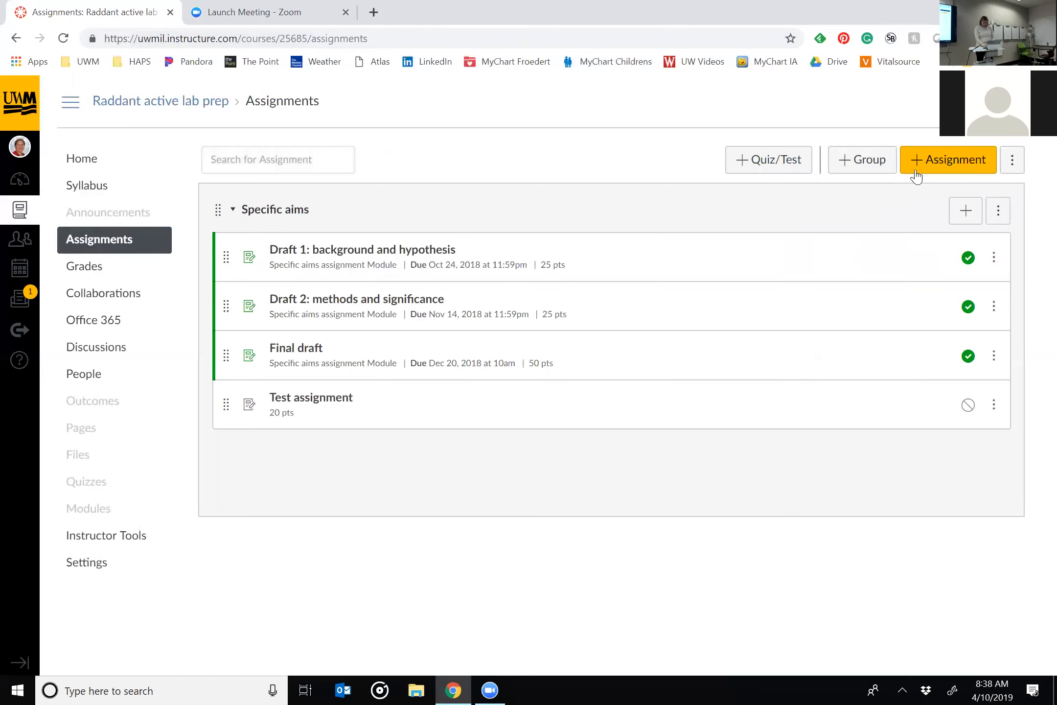
{"action": "left_click", "coordinate": [919, 169]}
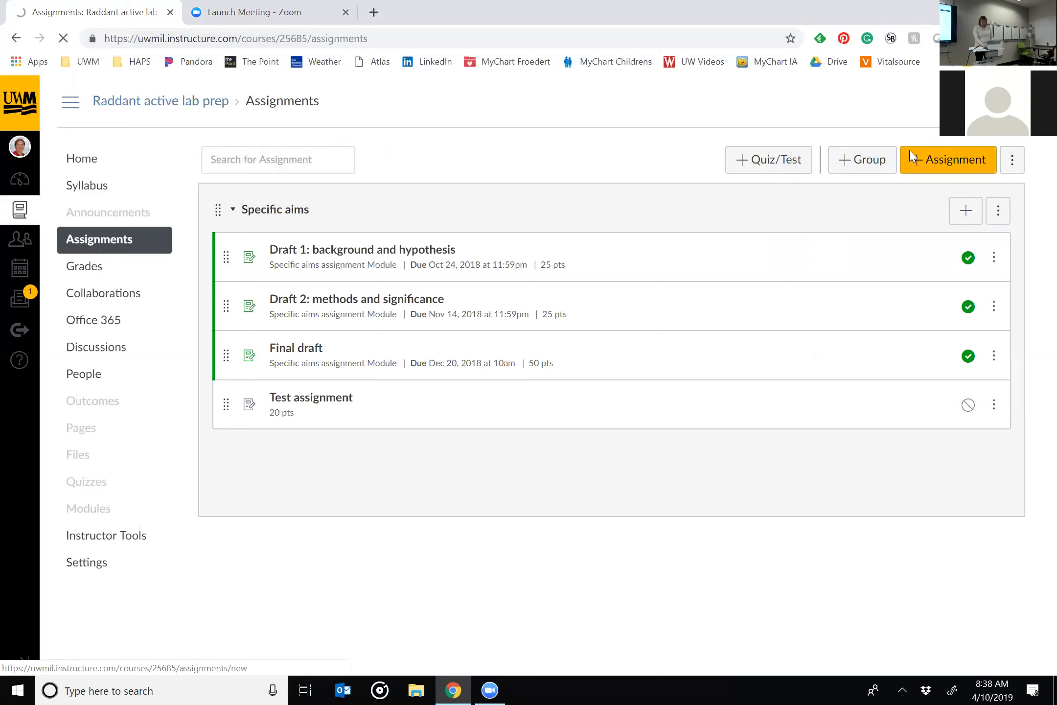
{"action": "right_click", "coordinate": [916, 157]}
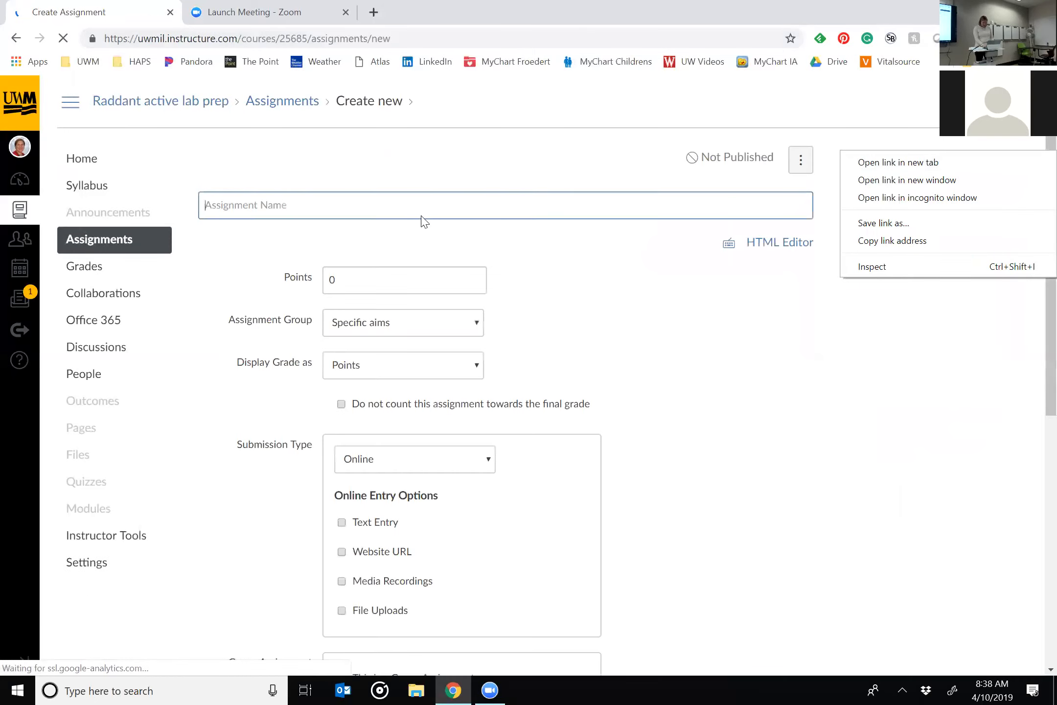
{"action": "left_click", "coordinate": [352, 205]}
{"action": "type", "text": "practice assignment"}
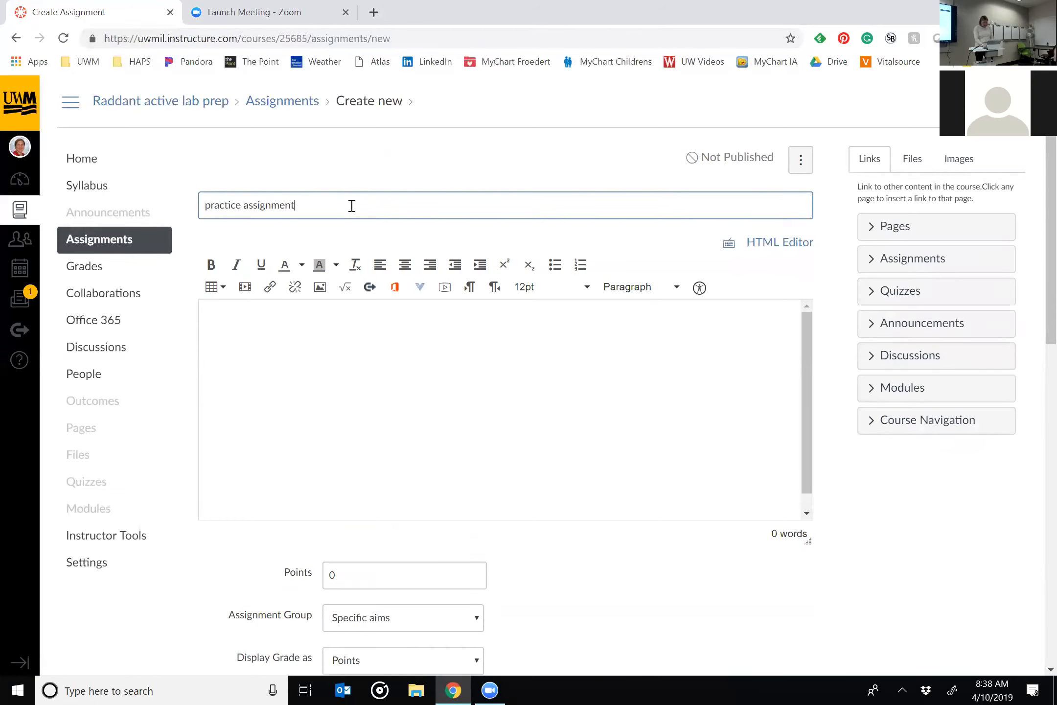
Allow File Uploads as the online submission type and save the assignment without publishing it.
{"action": "scroll", "coordinate": [552, 371], "scroll_direction": "down", "scroll_amount": 2}
{"action": "scroll", "coordinate": [665, 658], "scroll_direction": "down", "scroll_amount": 10}
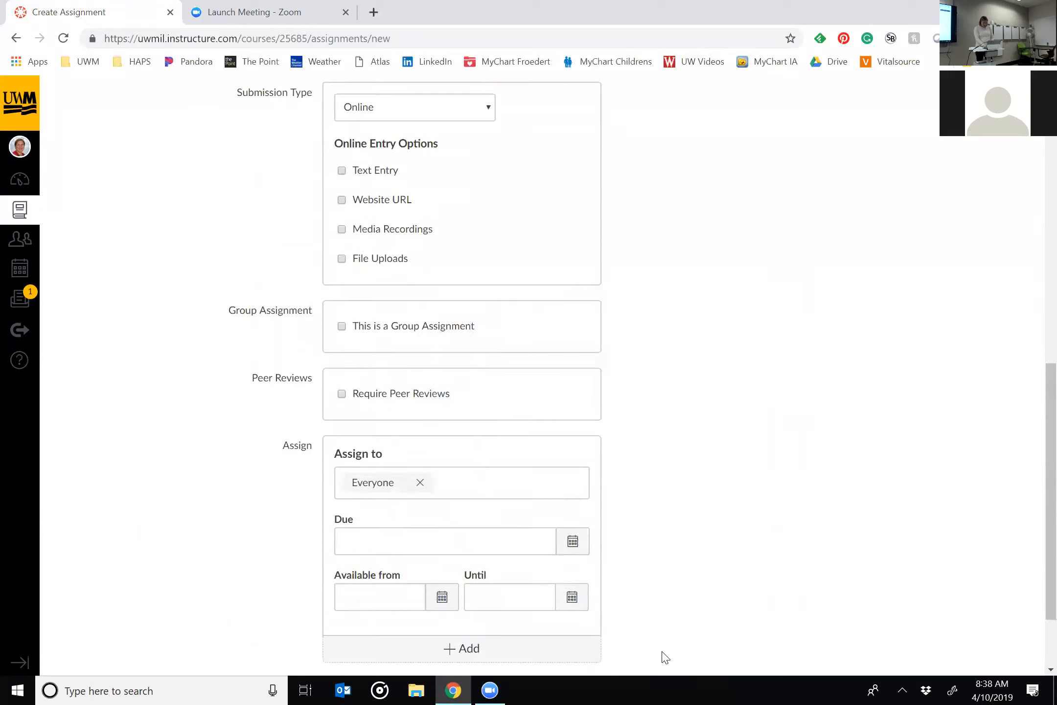
{"action": "scroll", "coordinate": [665, 657], "scroll_direction": "down", "scroll_amount": 3}
{"action": "scroll", "coordinate": [795, 349], "scroll_direction": "up", "scroll_amount": 15}
{"action": "scroll", "coordinate": [795, 349], "scroll_direction": "down", "scroll_amount": 12}
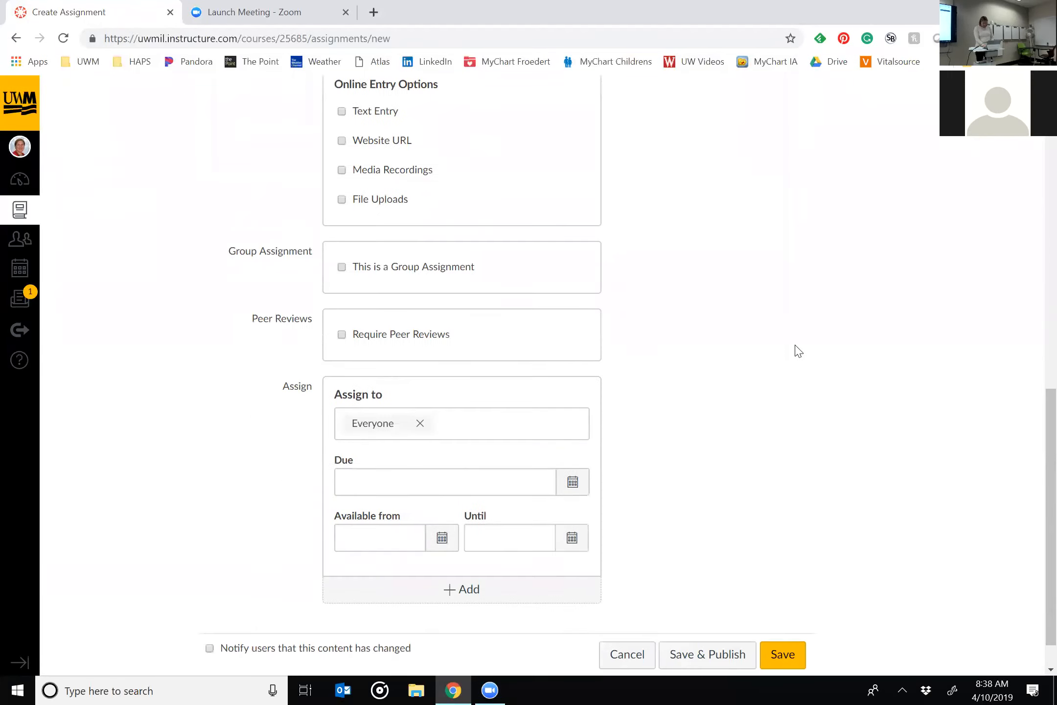
{"action": "left_click", "coordinate": [779, 612]}
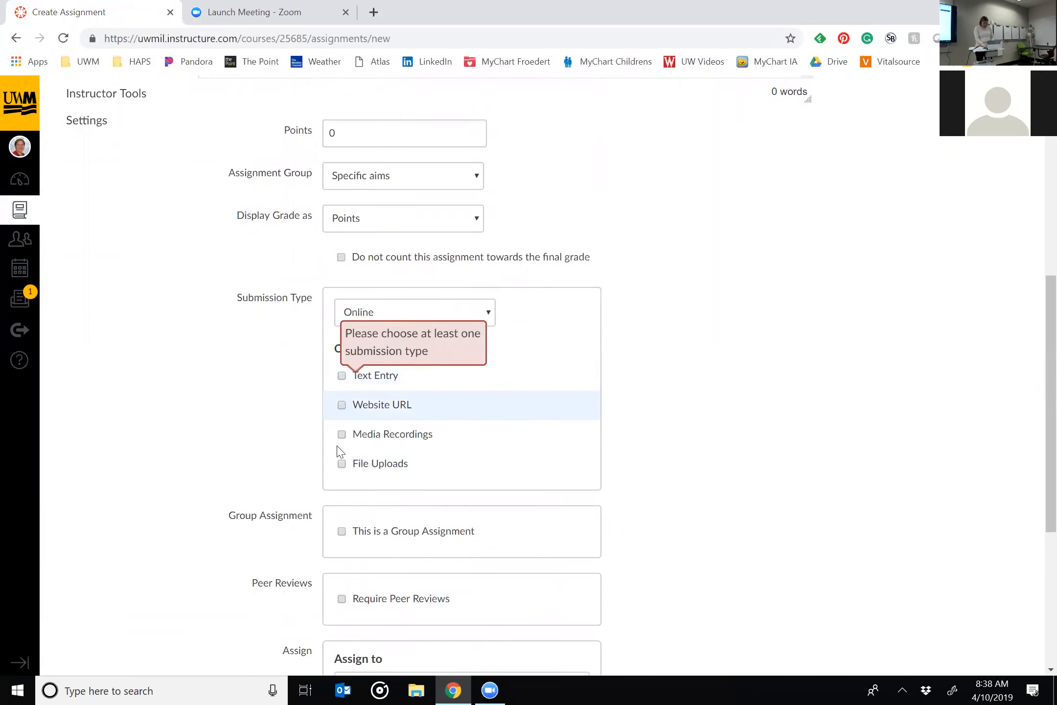
{"action": "left_click", "coordinate": [341, 463]}
{"action": "scroll", "coordinate": [795, 484], "scroll_direction": "down", "scroll_amount": 5}
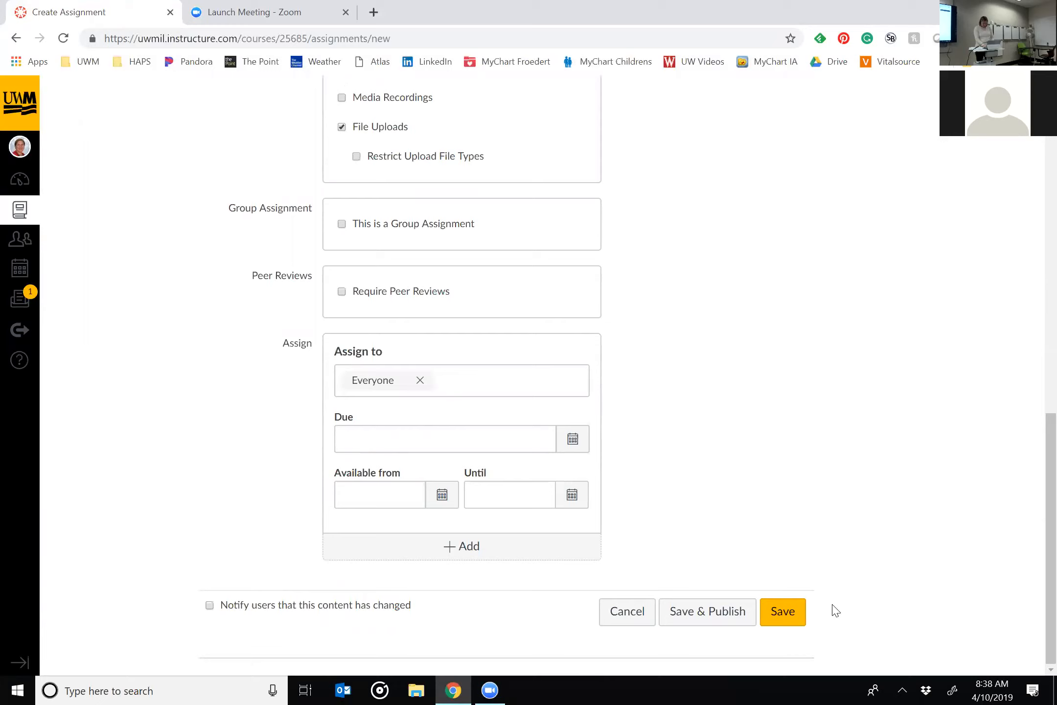
{"action": "left_click", "coordinate": [796, 611]}
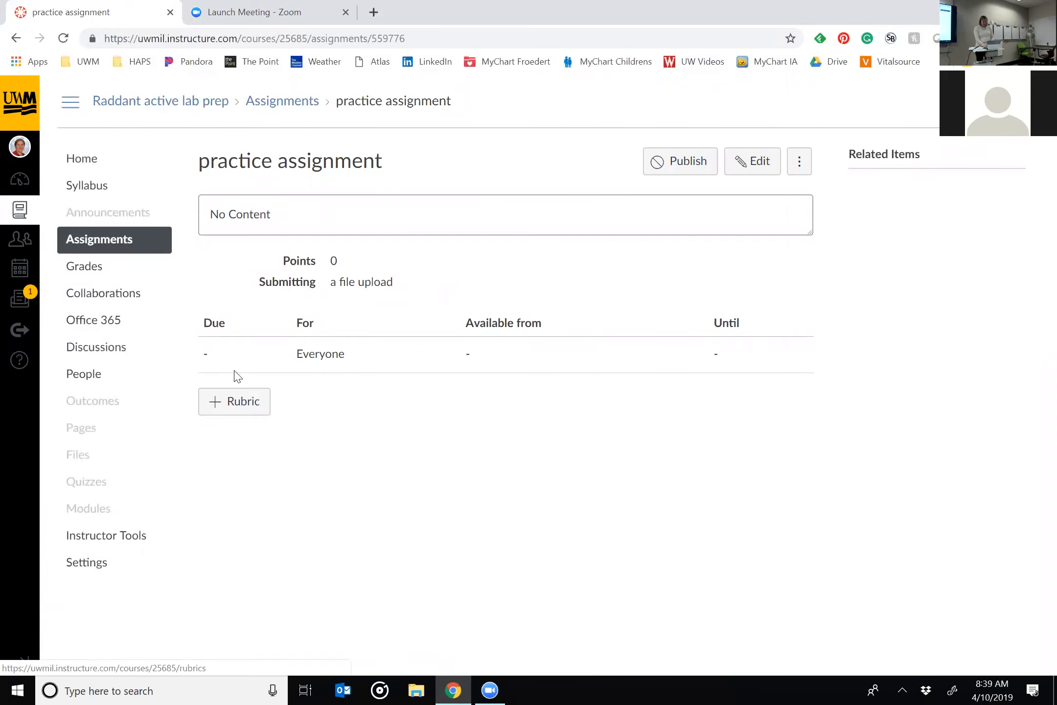
Open the rubric form on the practice assignment, and go back to the course rubrics page through its /rubrics address.
{"action": "left_click", "coordinate": [213, 413]}
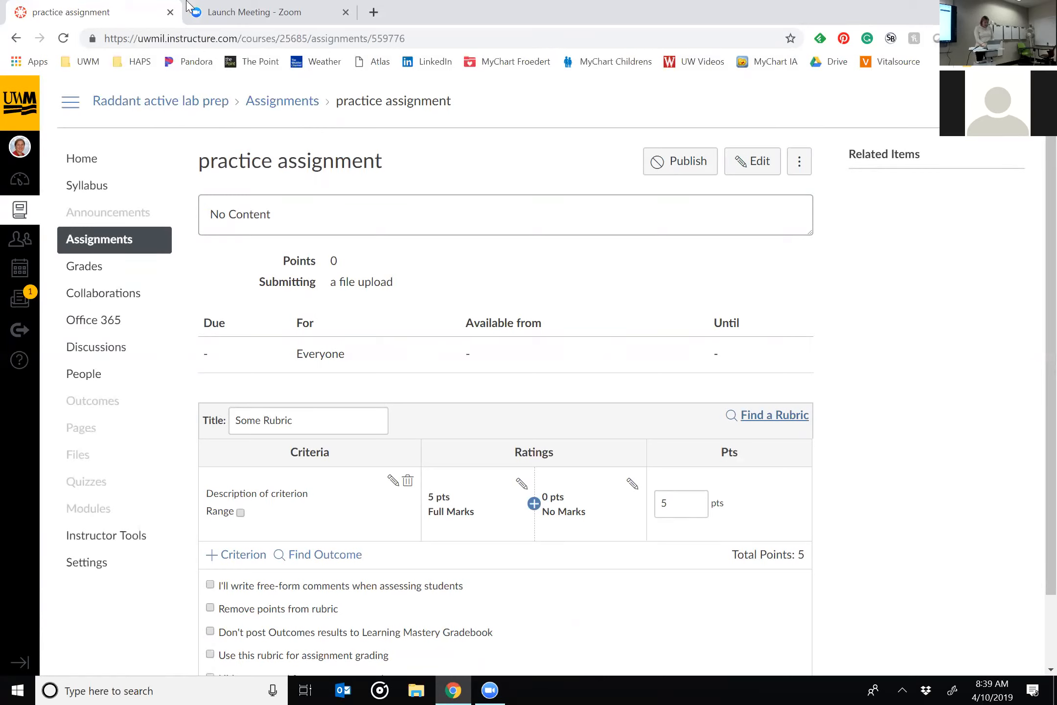
{"action": "double_click", "coordinate": [429, 49]}
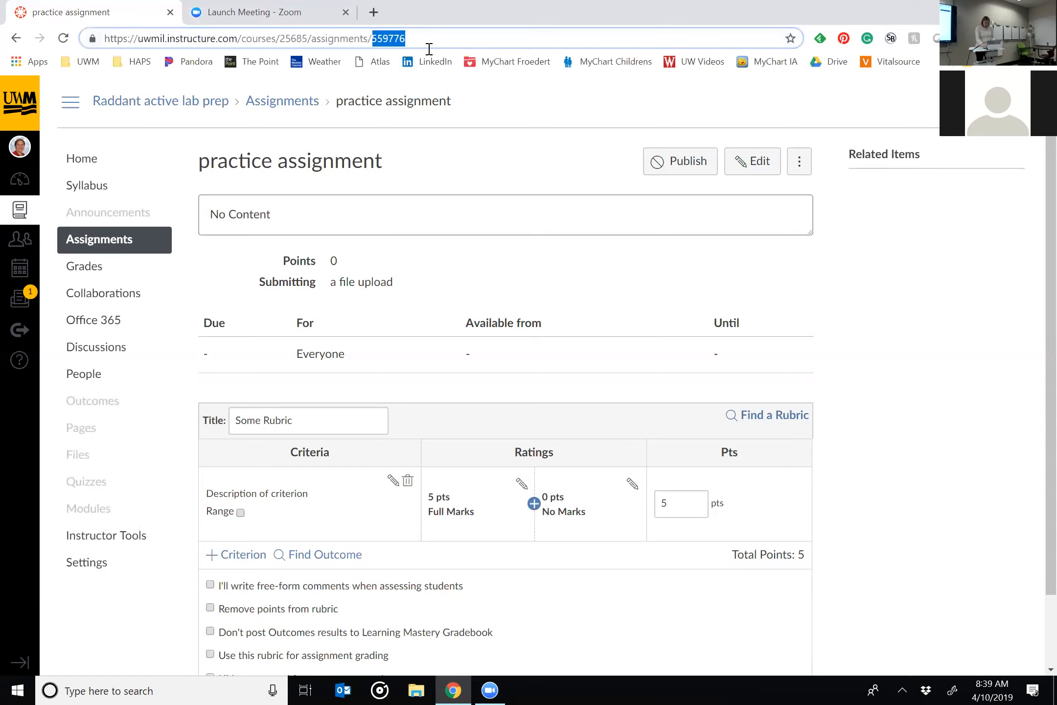
{"action": "key", "text": "BackSpace"}
{"action": "key", "text": "BackSpace"}
{"action": "key", "text": "BackSpace"}
{"action": "key", "text": "BackSpace"}
{"action": "key", "text": "BackSpace"}
{"action": "key", "text": "BackSpace"}
{"action": "key", "text": "BackSpace"}
{"action": "key", "text": "BackSpace"}
{"action": "key", "text": "BackSpace"}
{"action": "key", "text": "BackSpace"}
{"action": "key", "text": "BackSpace"}
{"action": "key", "text": "BackSpace"}
{"action": "key", "text": "BackSpace"}
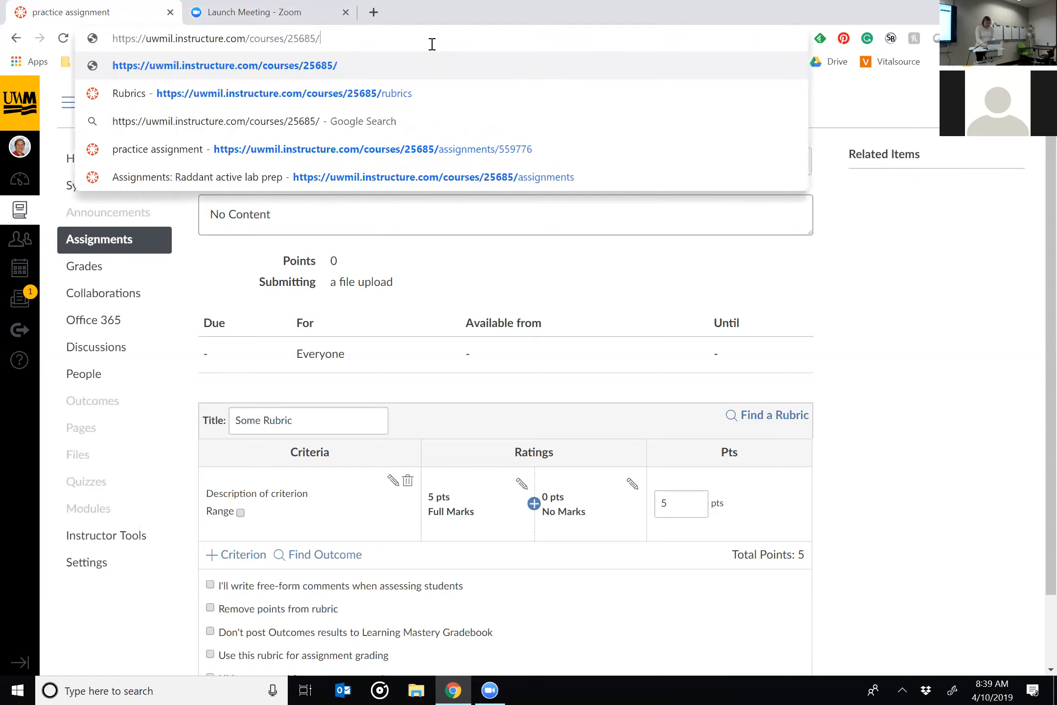
{"action": "type", "text": "rubrics"}
{"action": "key", "text": "Return"}
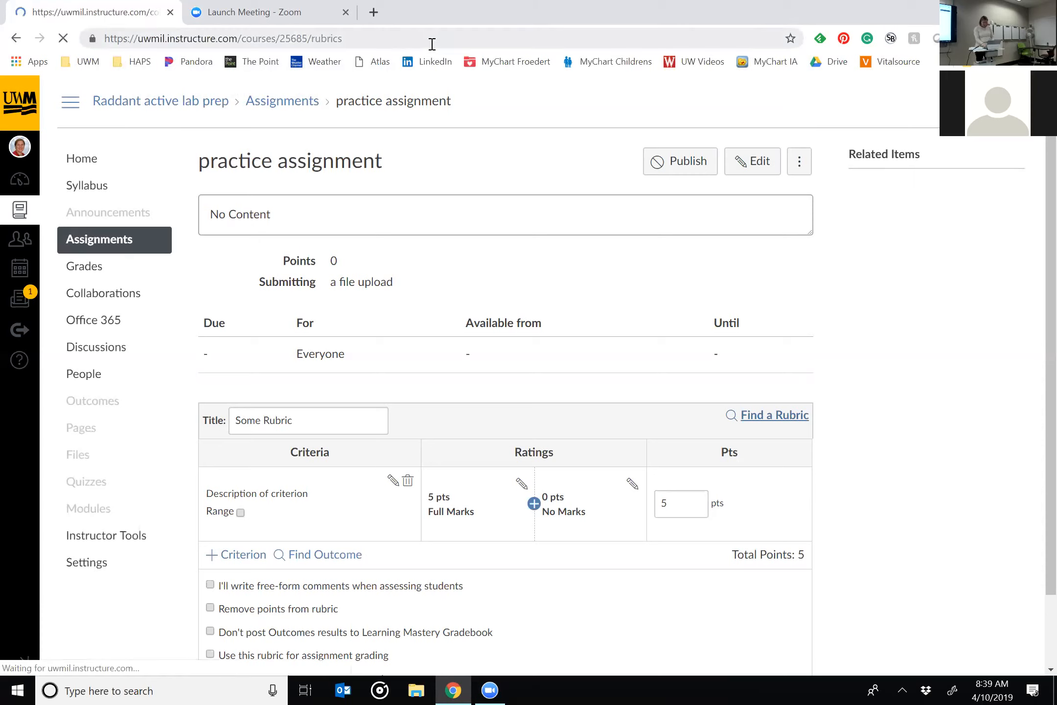
Add a new course rubric and title it "CETL rubric".
{"action": "left_click", "coordinate": [878, 180]}
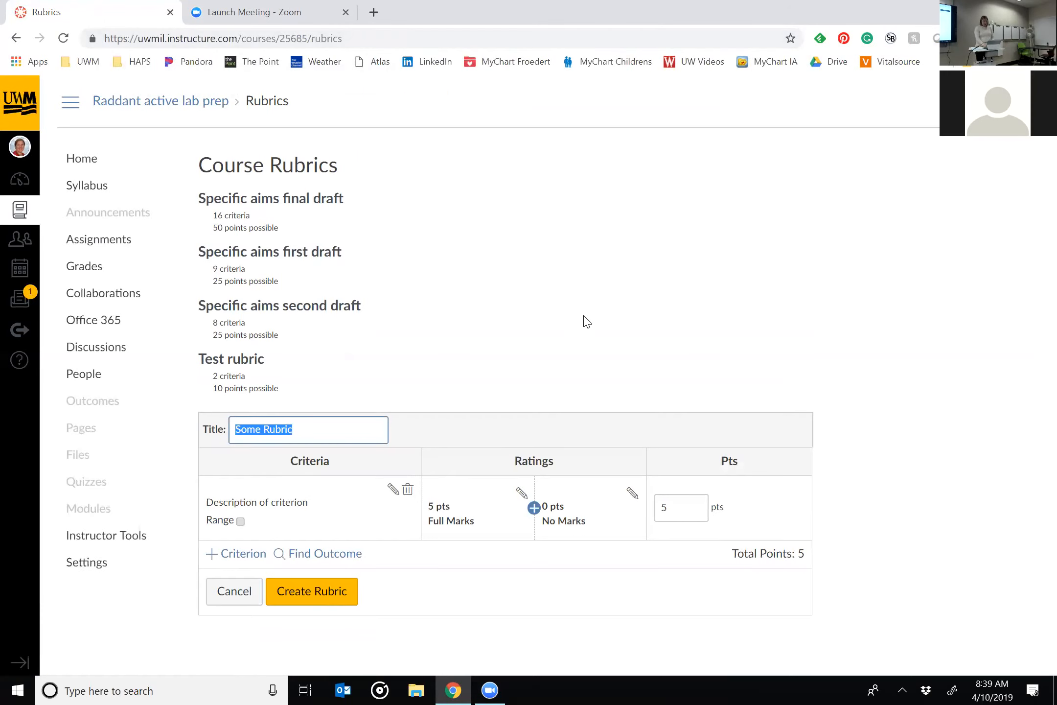
{"action": "left_click", "coordinate": [318, 427]}
{"action": "triple_click", "coordinate": [317, 427]}
{"action": "type", "text": "CETL rbu"}
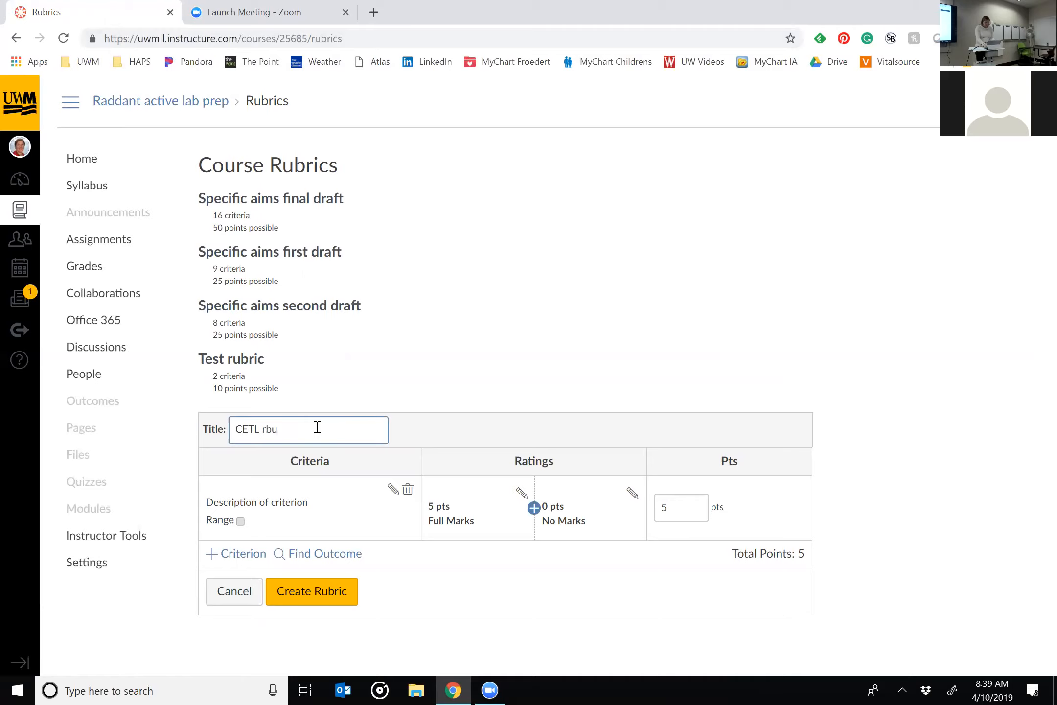
{"action": "key", "text": "BackSpace"}
{"action": "key", "text": "BackSpace"}
{"action": "key", "text": "BackSpace"}
{"action": "type", "text": "ubric"}
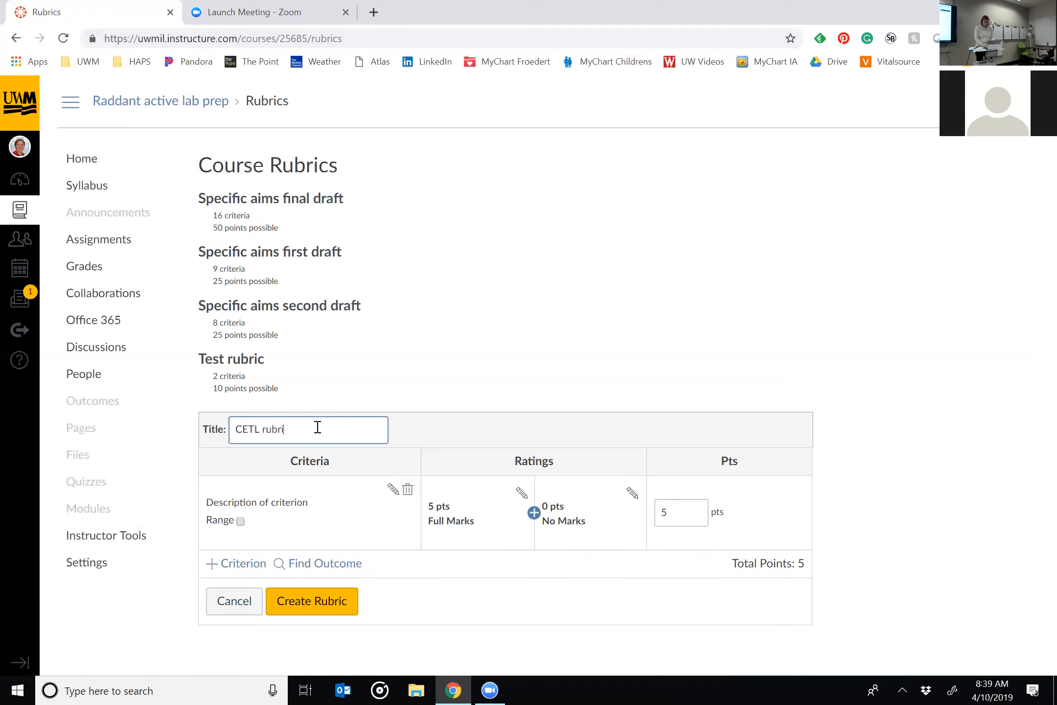
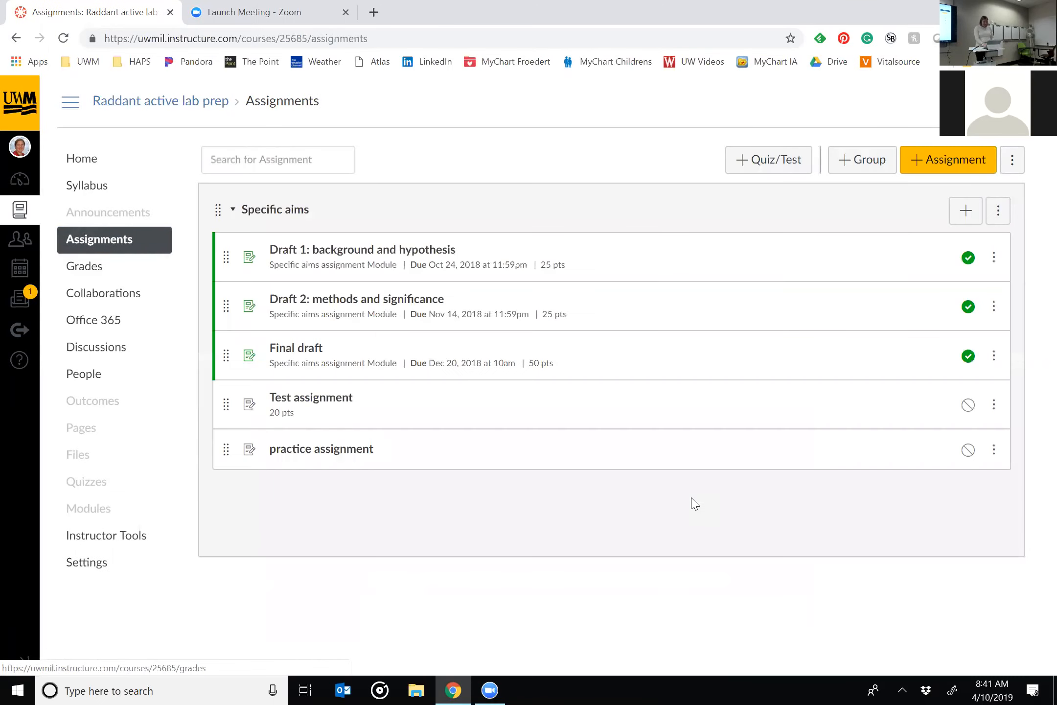
Open the Draft 1: background and hypothesis assignment and examine the criteria in its attached rubric.
{"action": "left_click", "coordinate": [394, 250]}
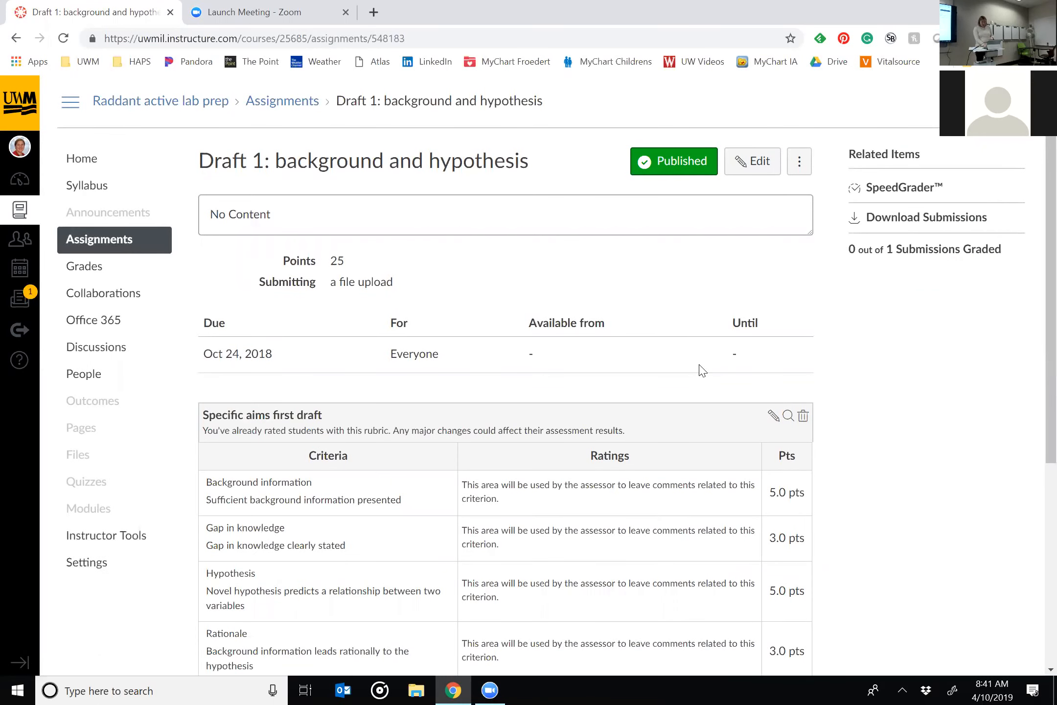
{"action": "scroll", "coordinate": [1003, 471], "scroll_direction": "down", "scroll_amount": 2}
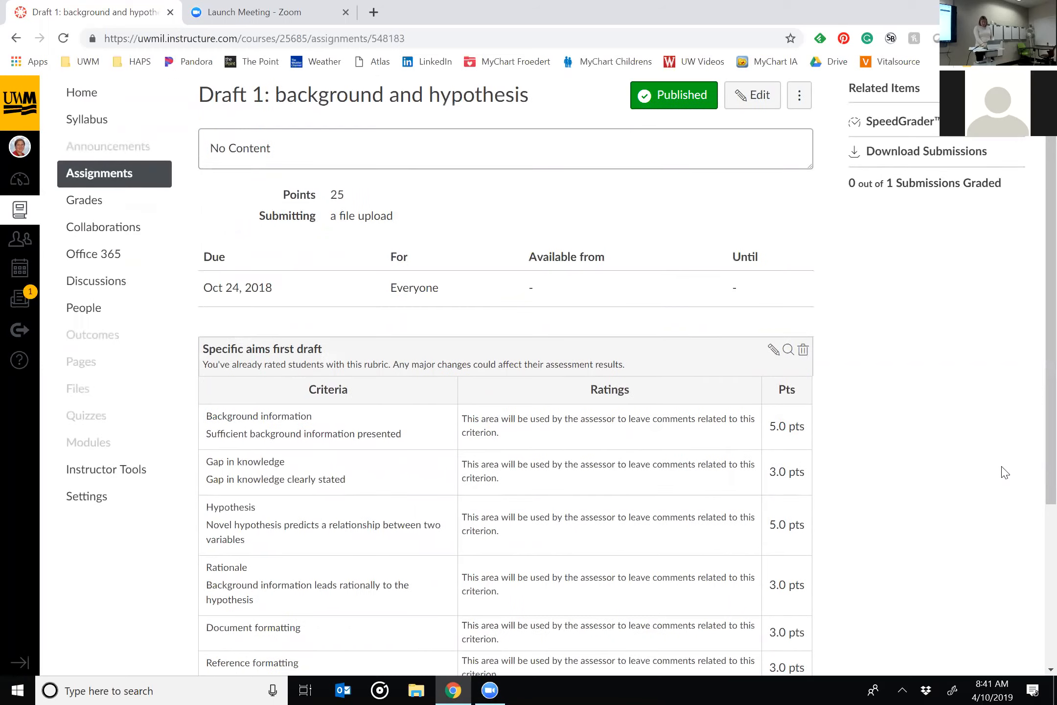
{"action": "scroll", "coordinate": [1004, 472], "scroll_direction": "down", "scroll_amount": 3}
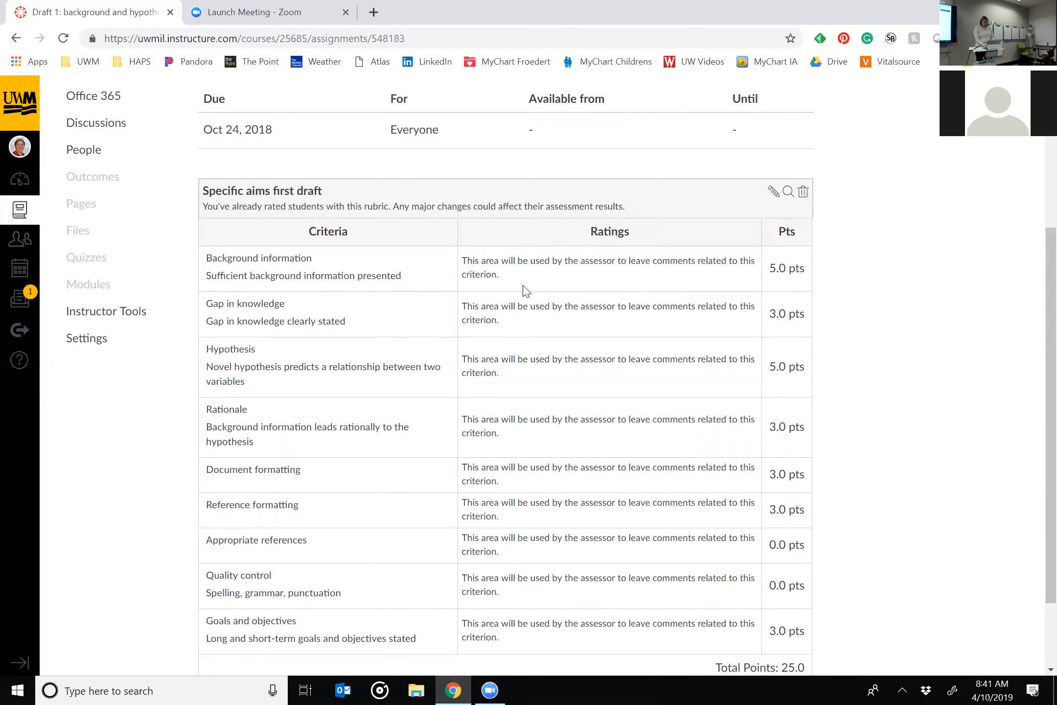
{"action": "scroll", "coordinate": [525, 291], "scroll_direction": "down", "scroll_amount": 2}
{"action": "scroll", "coordinate": [524, 291], "scroll_direction": "up", "scroll_amount": 7}
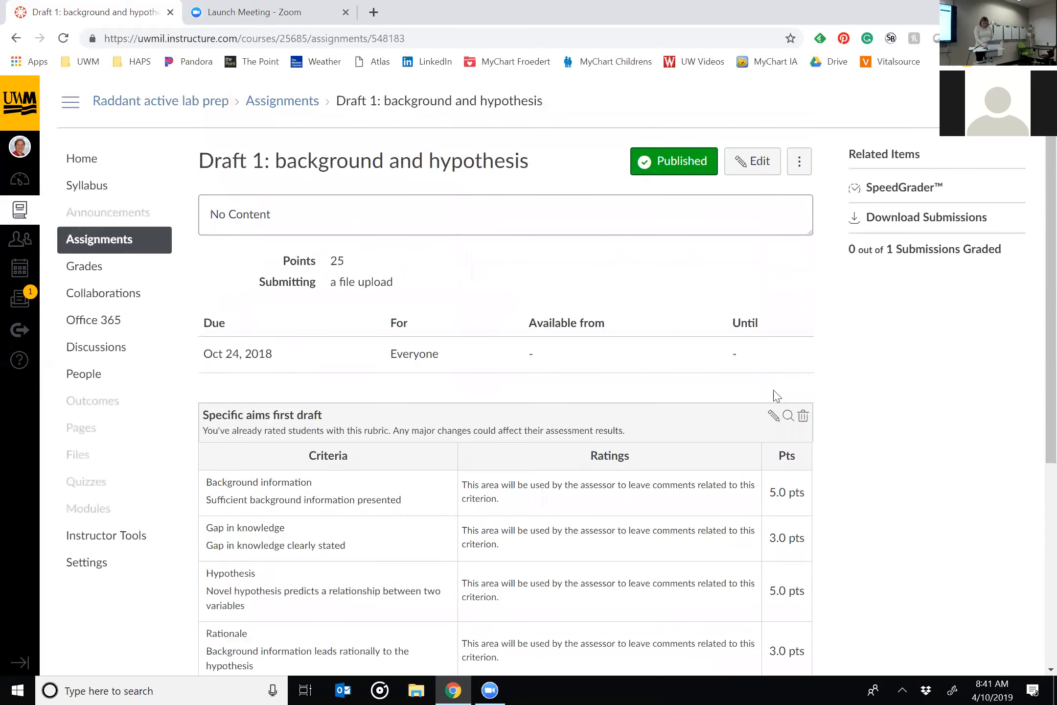
Open the Specific aims first draft rubric for editing and examine its criteria and free-form comment setting.
{"action": "left_click", "coordinate": [773, 416]}
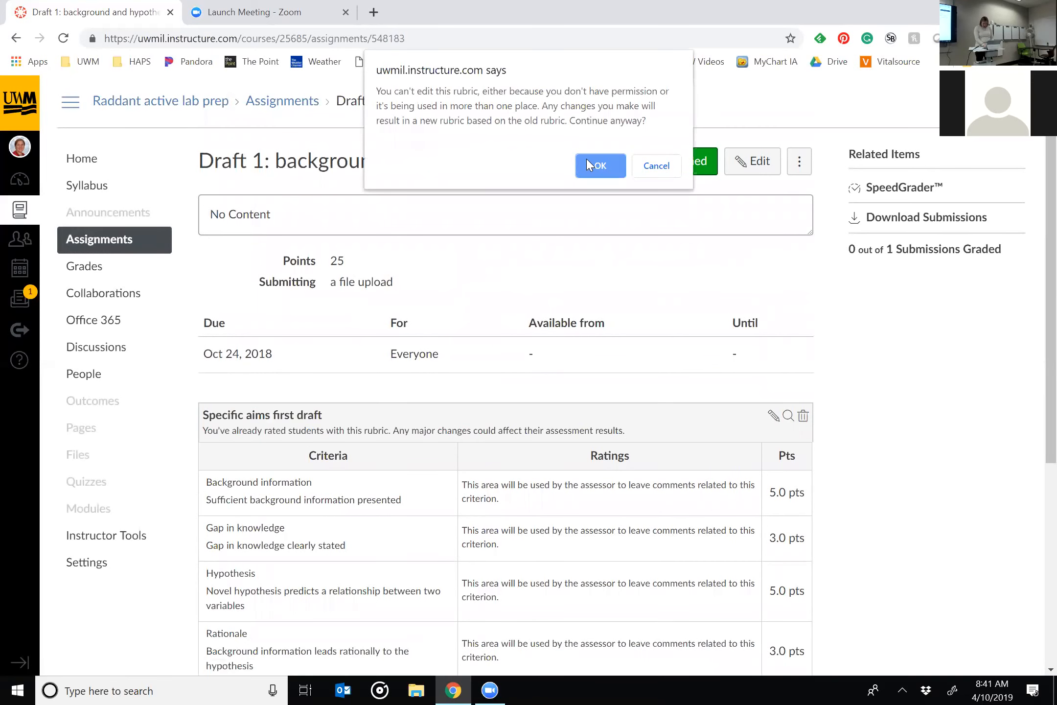
{"action": "left_click", "coordinate": [593, 167]}
{"action": "scroll", "coordinate": [942, 368], "scroll_direction": "down", "scroll_amount": 5}
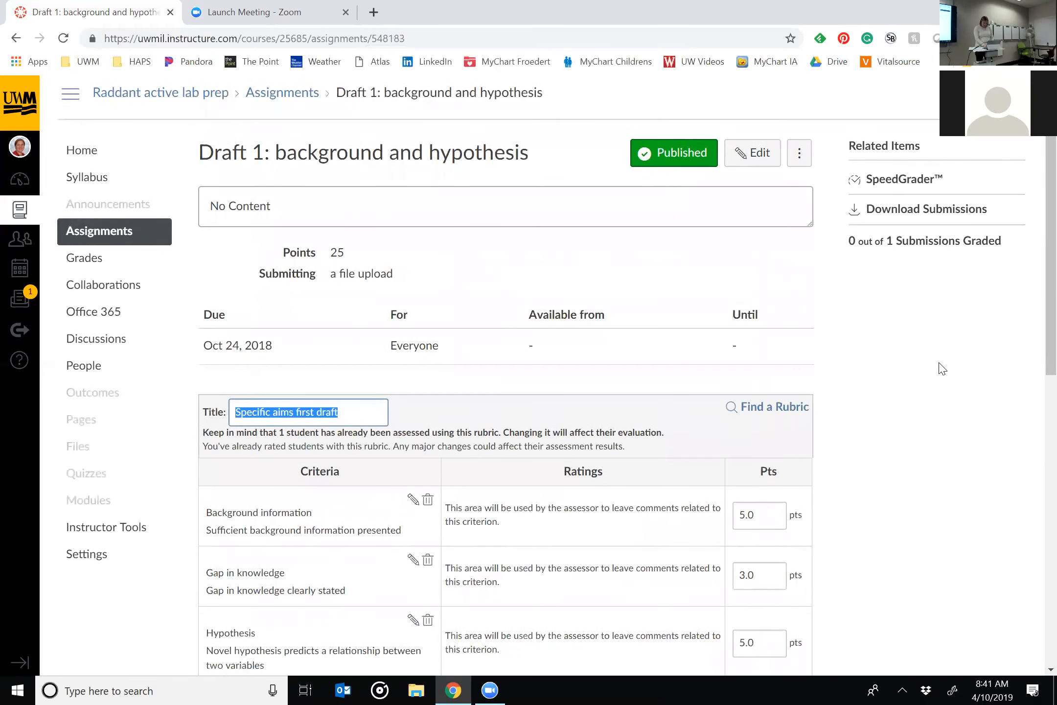
{"action": "scroll", "coordinate": [943, 368], "scroll_direction": "down", "scroll_amount": 5}
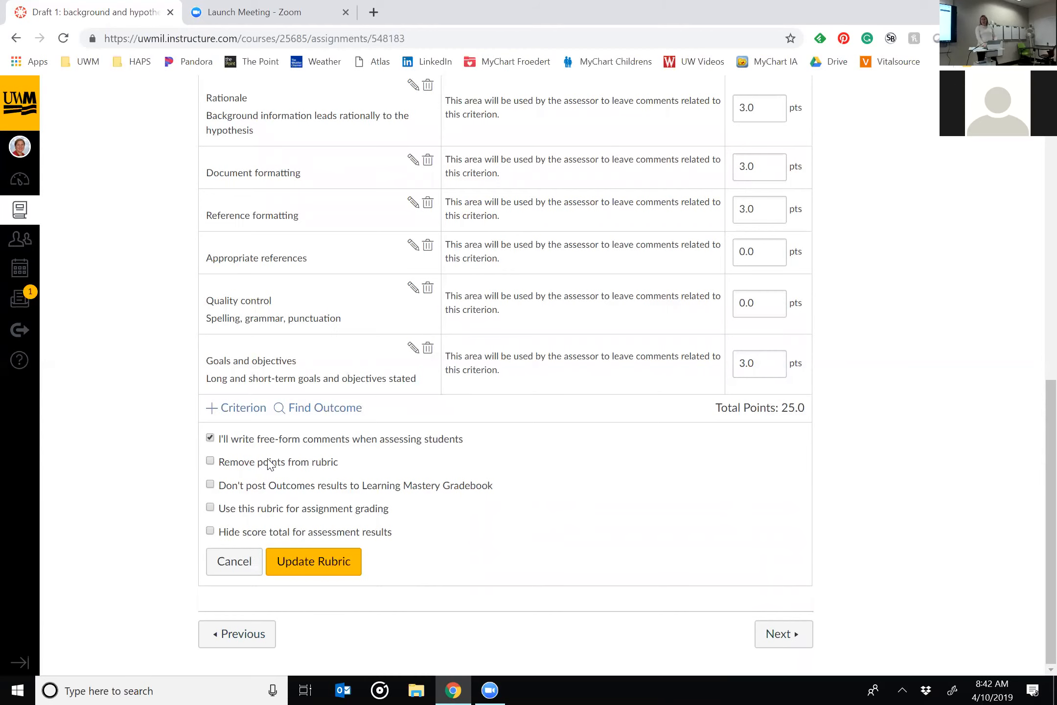
{"action": "scroll", "coordinate": [268, 463], "scroll_direction": "up", "scroll_amount": 10}
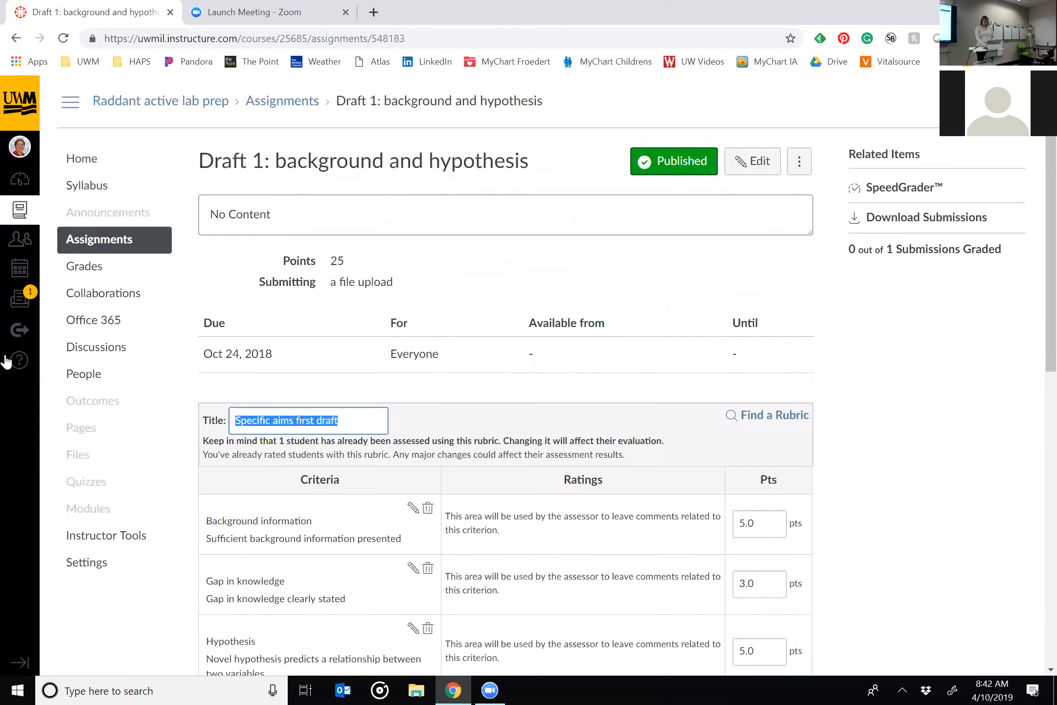
Start a rubric on the practice assignment and enable free-form comments for assessing students.
{"action": "left_click", "coordinate": [108, 251]}
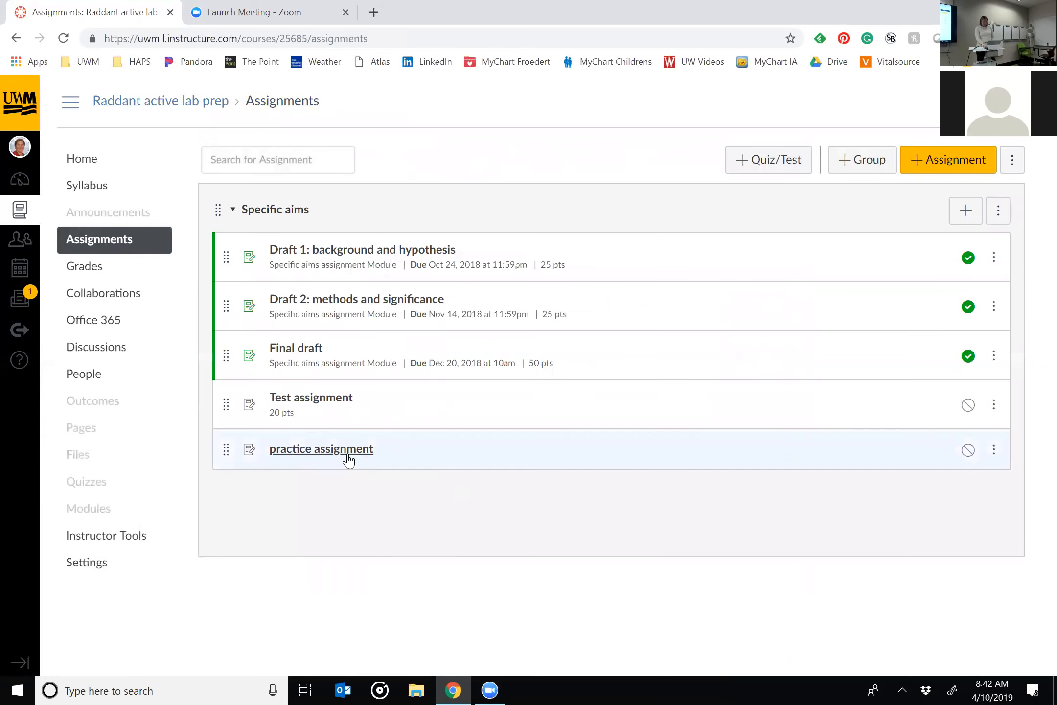
{"action": "left_click", "coordinate": [345, 451]}
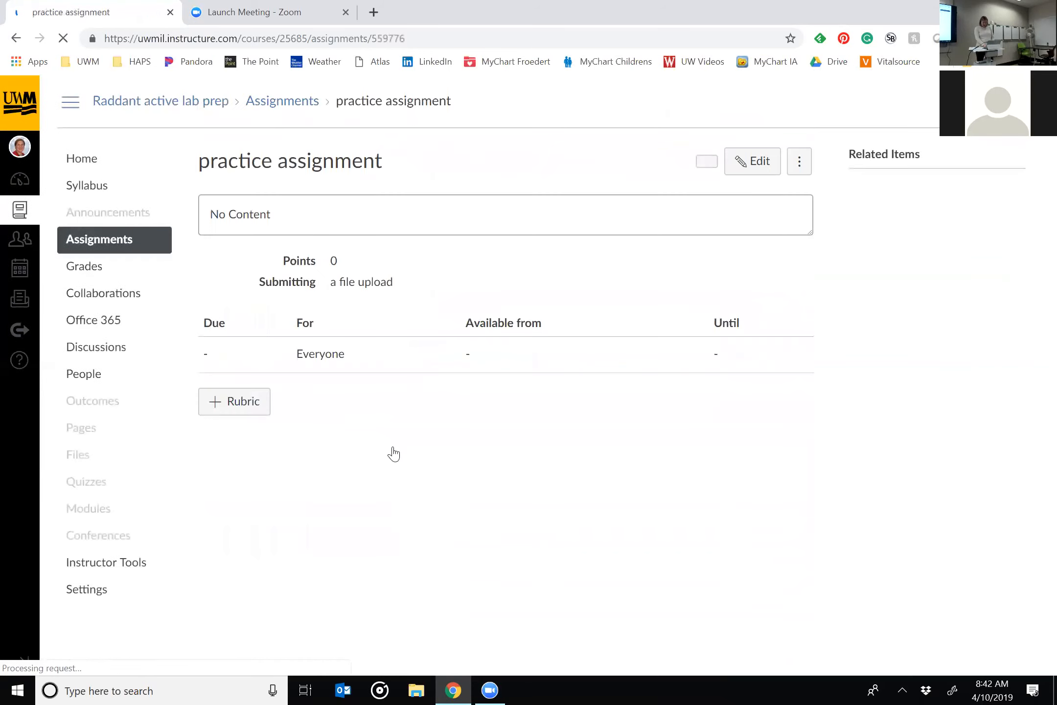
{"action": "left_click", "coordinate": [248, 404]}
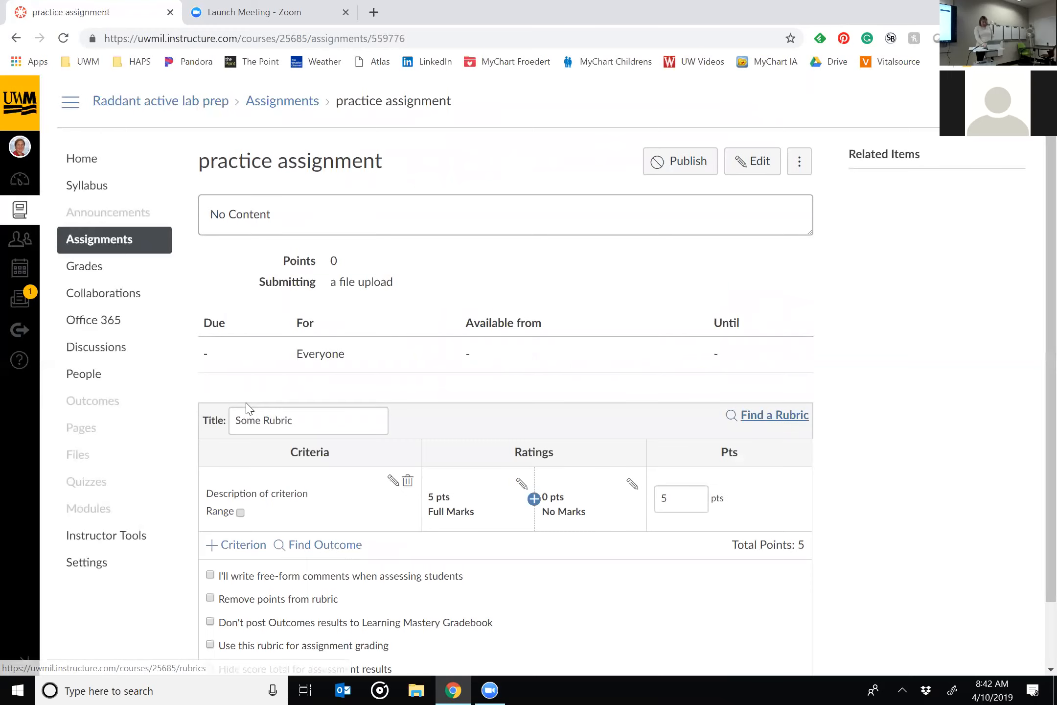
{"action": "scroll", "coordinate": [886, 477], "scroll_direction": "down", "scroll_amount": 2}
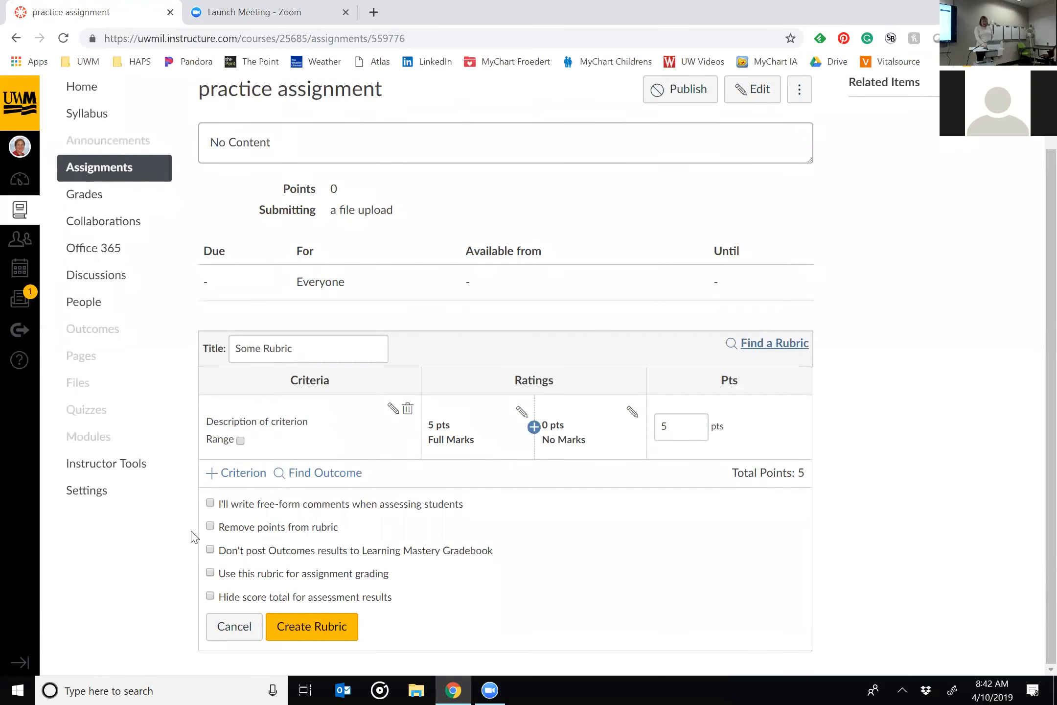
{"action": "left_click", "coordinate": [210, 503]}
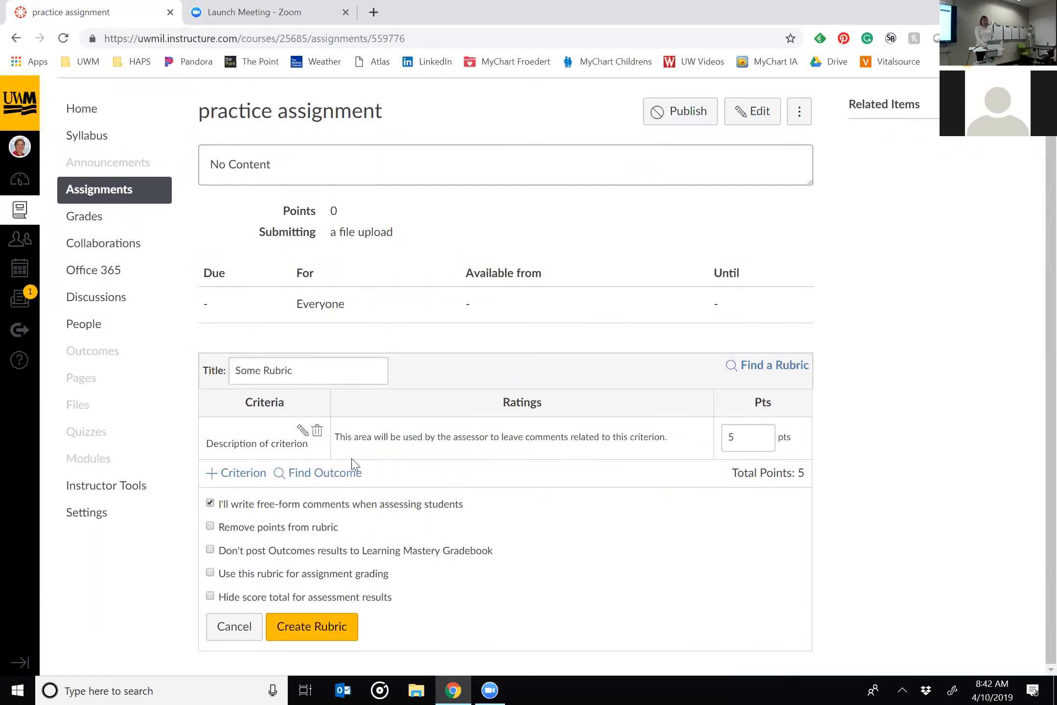
{"action": "left_click", "coordinate": [210, 503]}
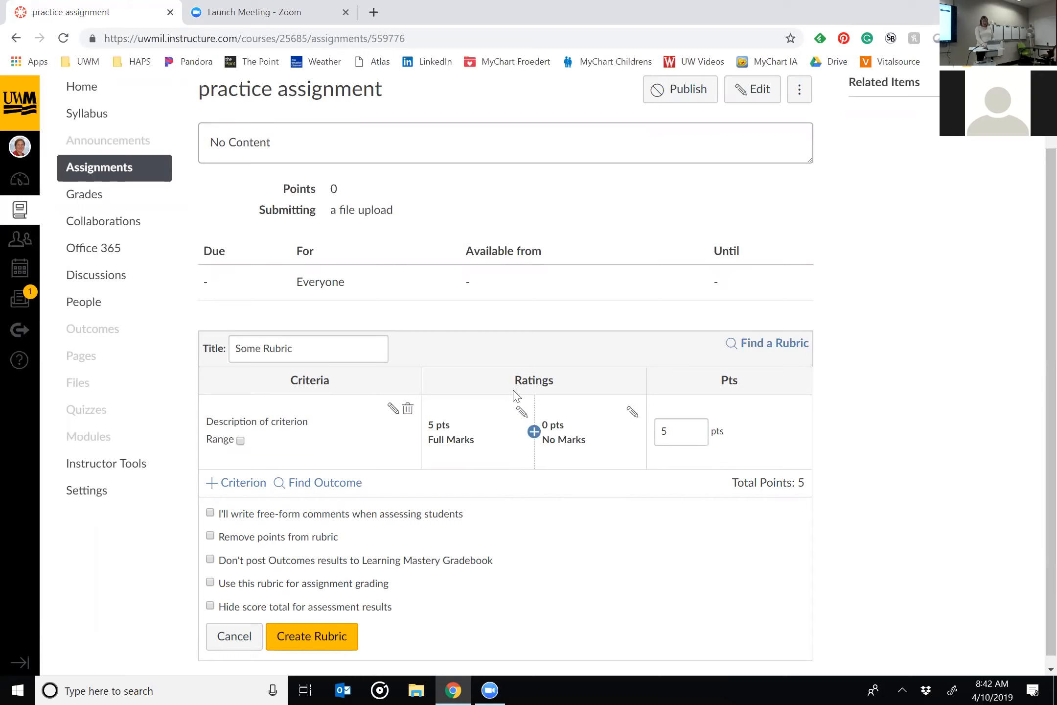
{"action": "left_click", "coordinate": [210, 513]}
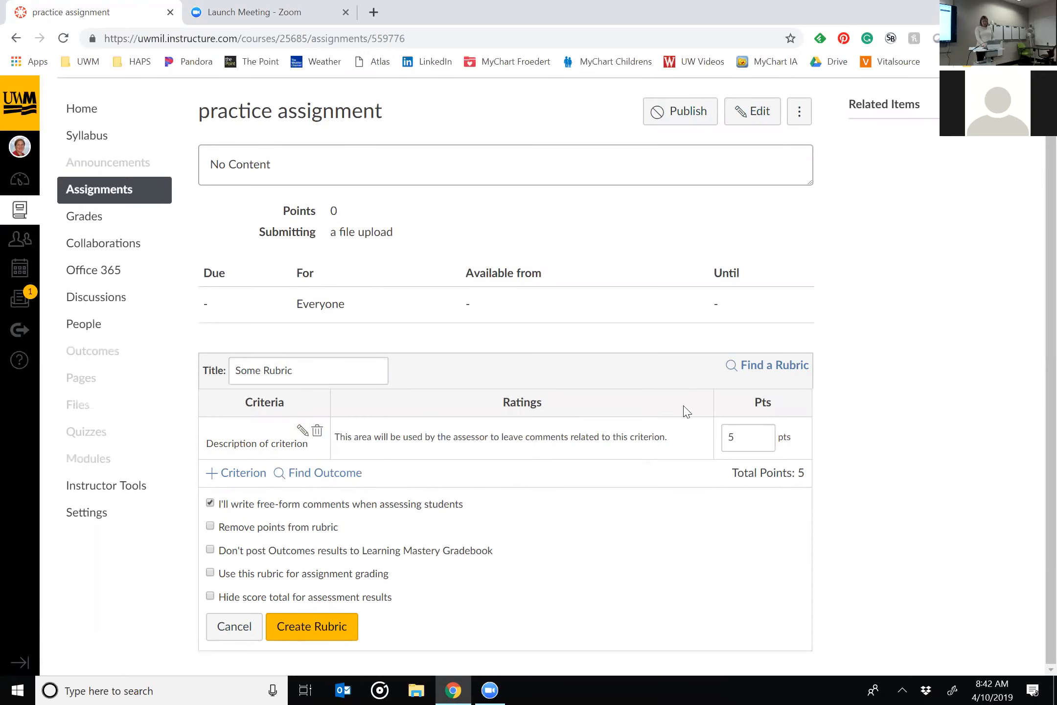
Describe the rubric's first criterion as "Length" and make it worth 3 points.
{"action": "left_click", "coordinate": [303, 431]}
{"action": "triple_click", "coordinate": [531, 353]}
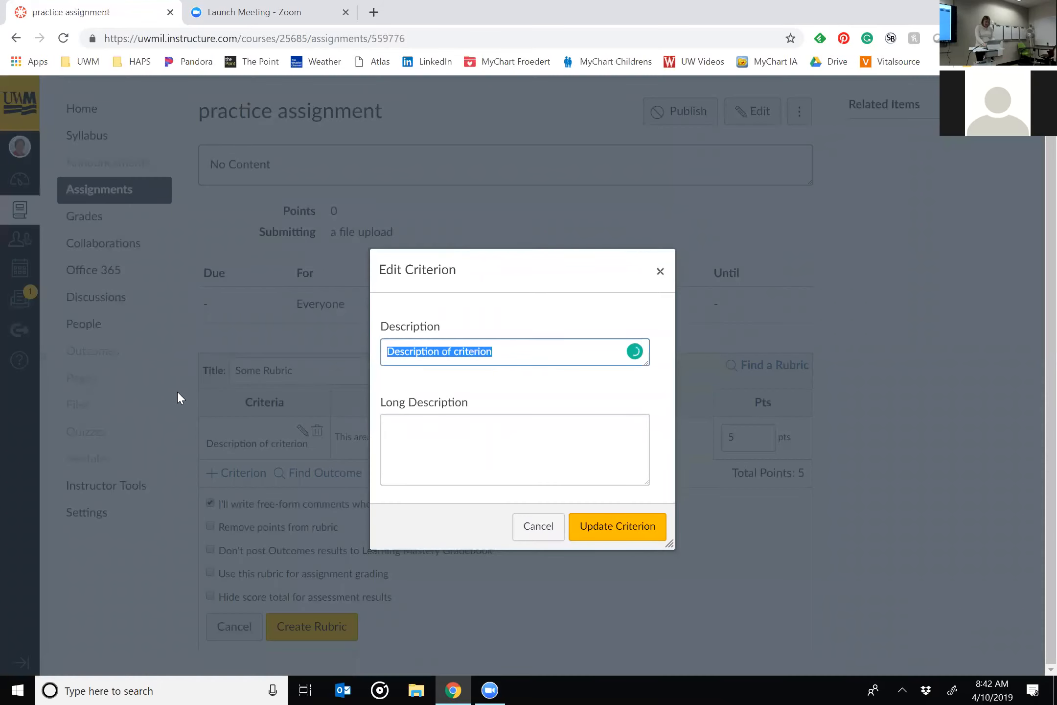
{"action": "type", "text": "Length"}
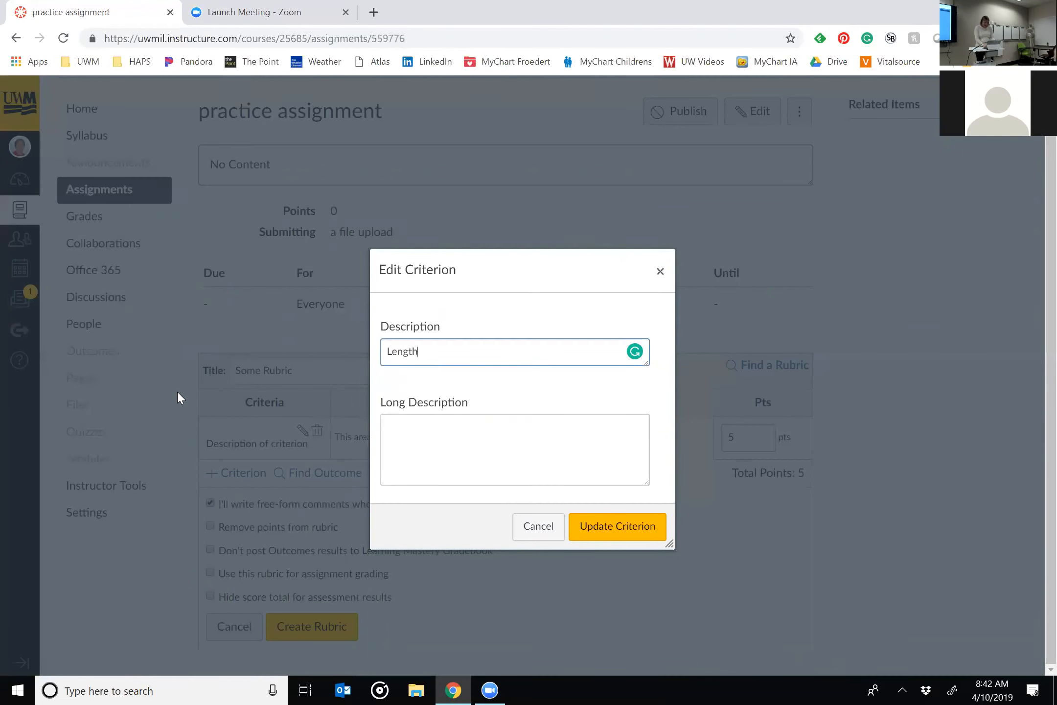
{"action": "left_click", "coordinate": [602, 532]}
{"action": "double_click", "coordinate": [726, 437]}
{"action": "type", "text": "3"}
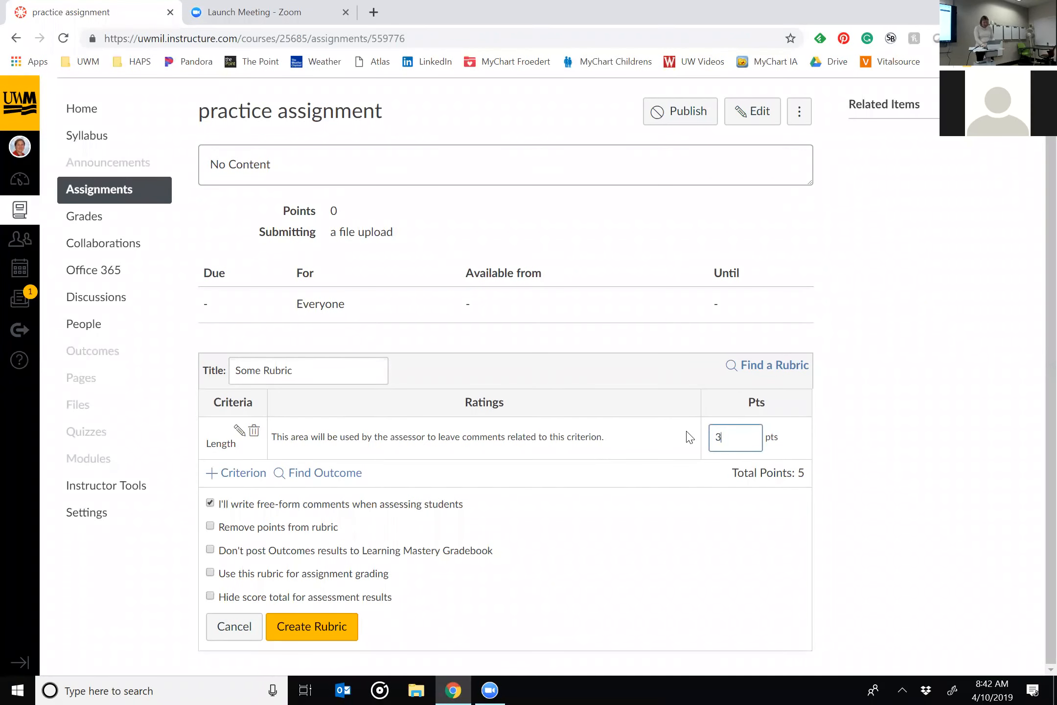
Add a new criterion described as "Content" and make it worth 10 points.
{"action": "left_click", "coordinate": [257, 474]}
{"action": "left_click", "coordinate": [318, 423]}
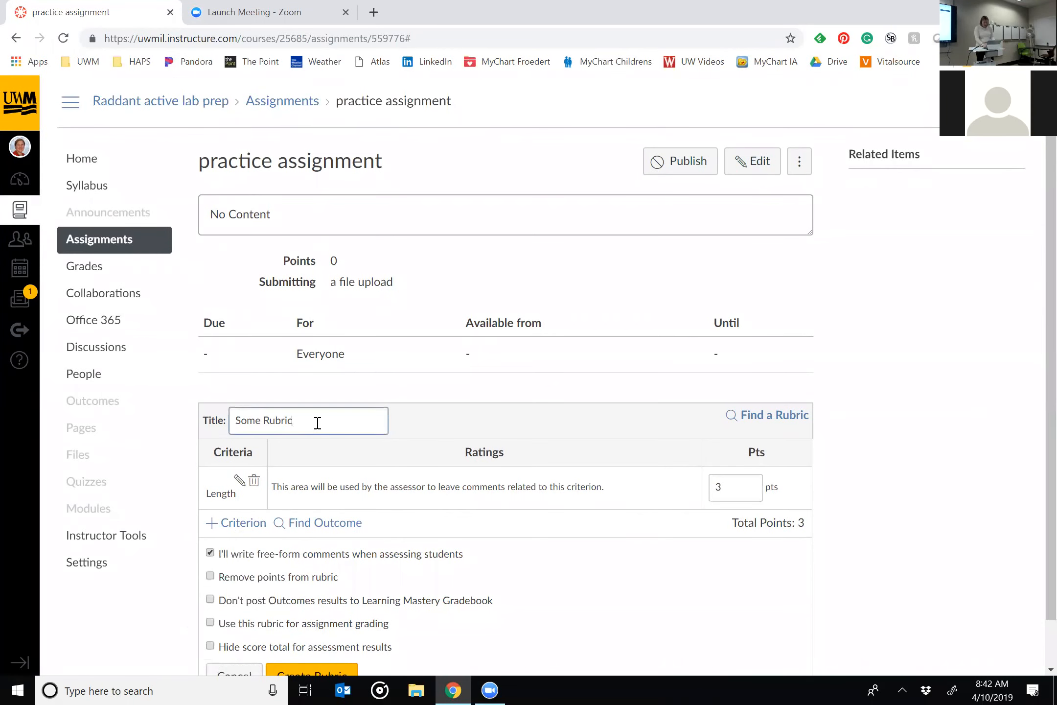
{"action": "left_click", "coordinate": [245, 525]}
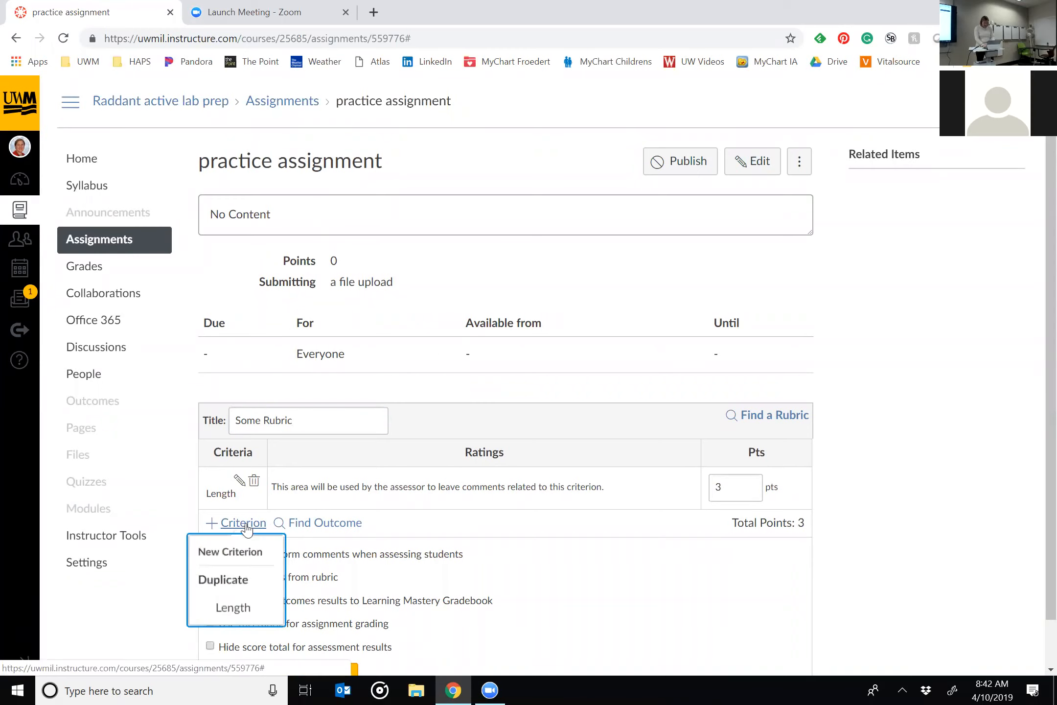
{"action": "left_click", "coordinate": [245, 563]}
{"action": "left_click", "coordinate": [442, 362]}
{"action": "type", "text": "Content"}
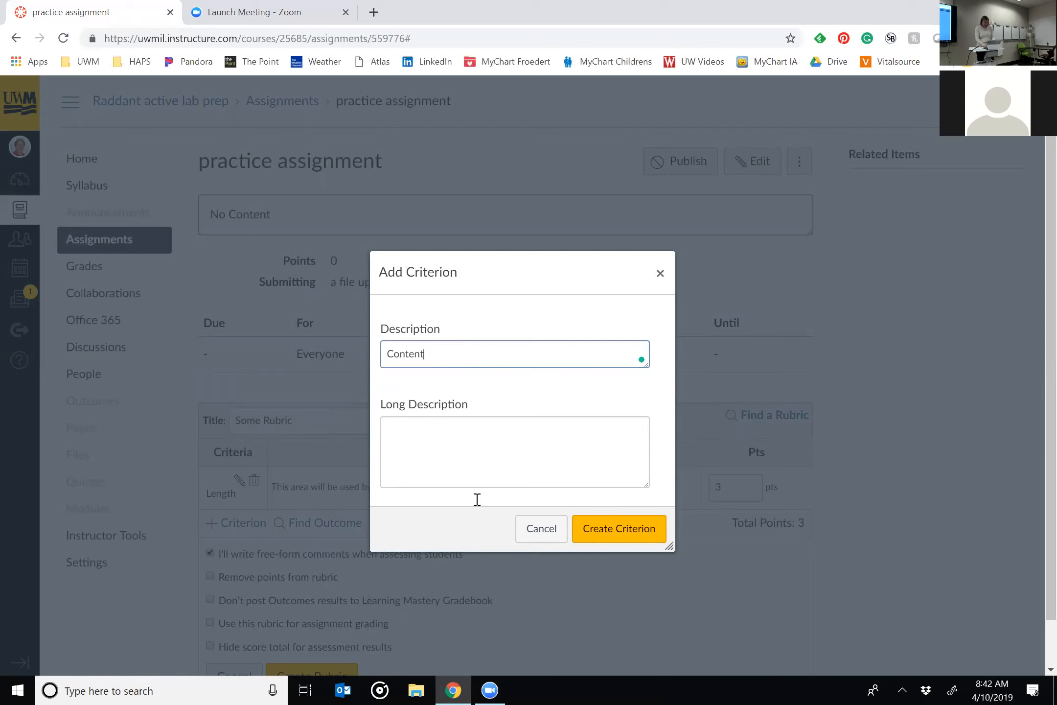
{"action": "left_click", "coordinate": [647, 528]}
{"action": "double_click", "coordinate": [732, 529]}
{"action": "type", "text": "10"}
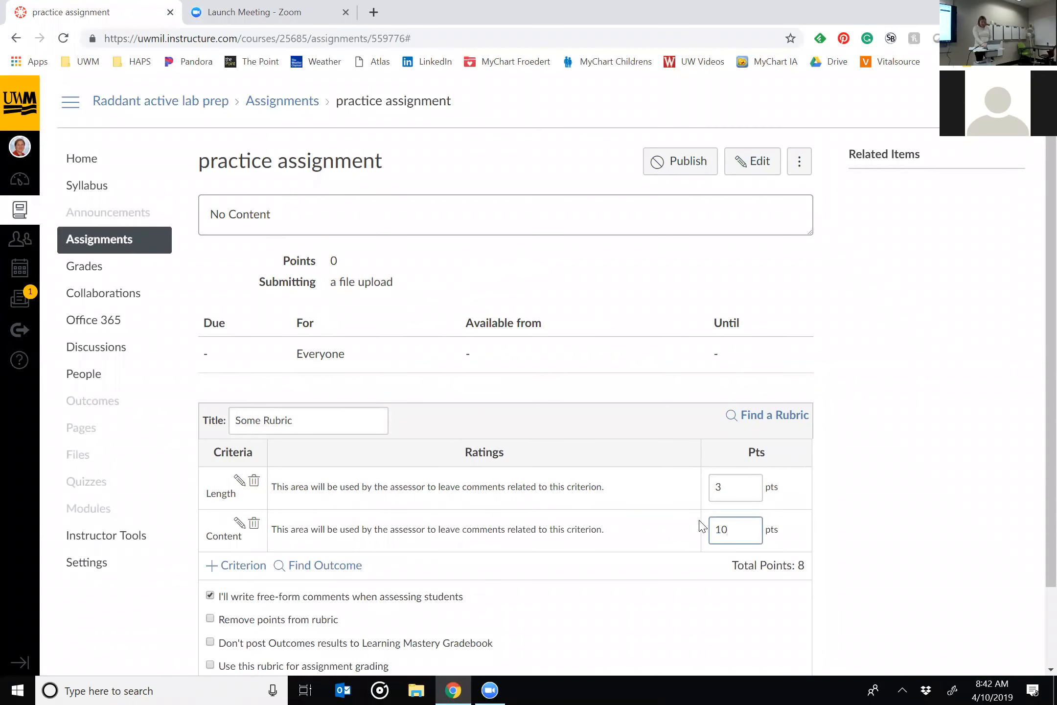
{"action": "scroll", "coordinate": [703, 527], "scroll_direction": "down", "scroll_amount": 2}
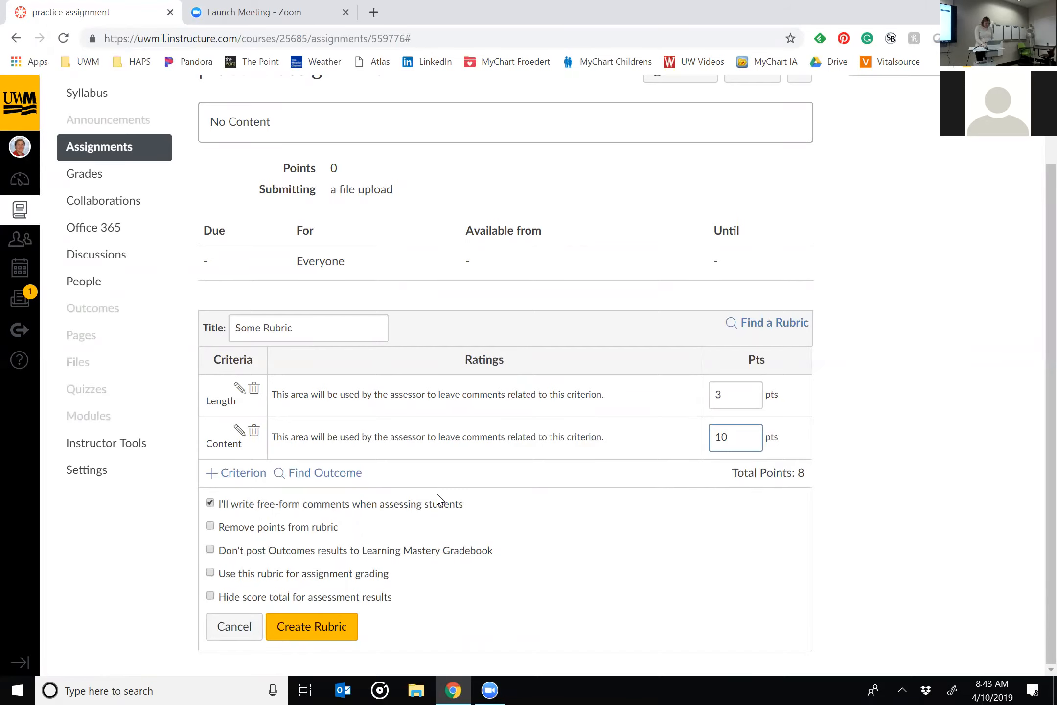
{"action": "scroll", "coordinate": [437, 500], "scroll_direction": "up", "scroll_amount": 2}
{"action": "double_click", "coordinate": [471, 43]}
{"action": "key", "text": "BackSpace"}
{"action": "key", "text": "BackSpace"}
{"action": "key", "text": "BackSpace"}
{"action": "key", "text": "BackSpace"}
{"action": "key", "text": "BackSpace"}
{"action": "key", "text": "BackSpace"}
{"action": "key", "text": "BackSpace"}
{"action": "key", "text": "BackSpace"}
{"action": "key", "text": "BackSpace"}
{"action": "key", "text": "BackSpace"}
{"action": "key", "text": "BackSpace"}
{"action": "key", "text": "BackSpace"}
{"action": "key", "text": "BackSpace"}
{"action": "key", "text": "BackSpace"}
{"action": "key", "text": "BackSpace"}
{"action": "key", "text": "BackSpace"}
{"action": "key", "text": "BackSpace"}
{"action": "key", "text": "BackSpace"}
{"action": "type", "text": "rubrics"}
{"action": "key", "text": "Return"}
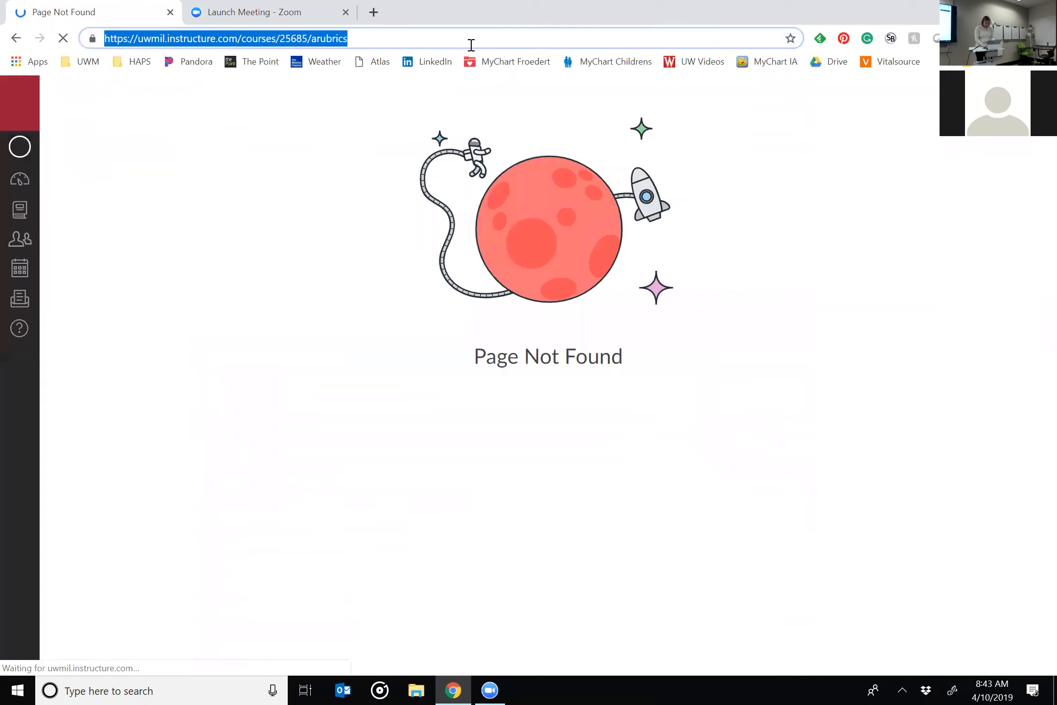
{"action": "right_click", "coordinate": [471, 45]}
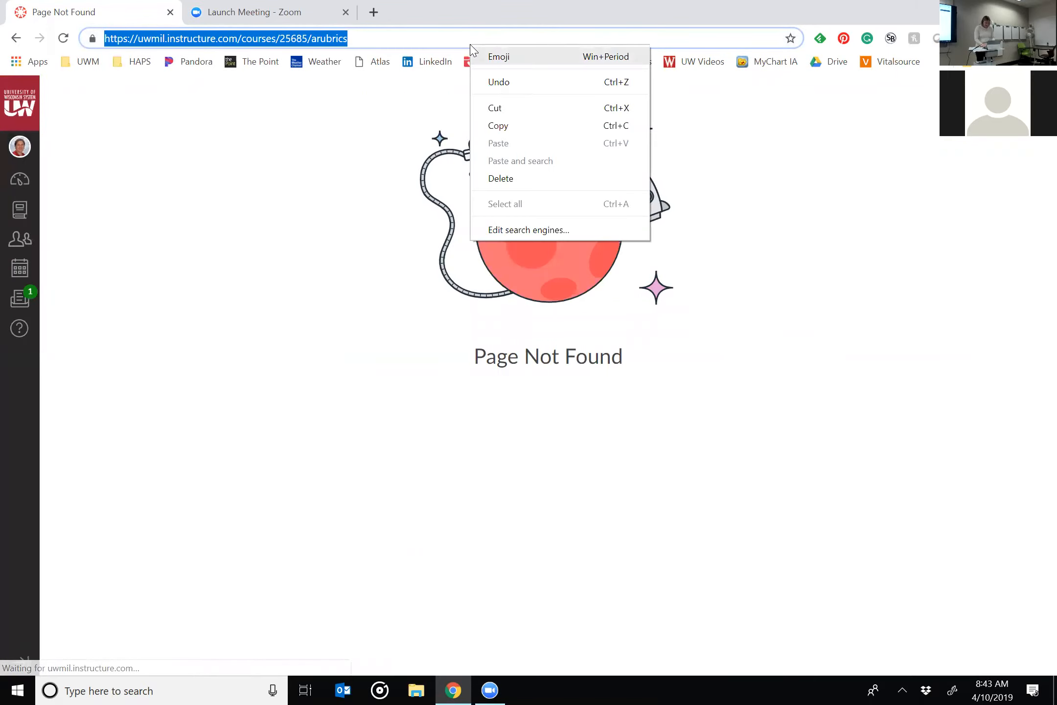
Open the course rubrics page by changing the end of the course address to /rubrics.
{"action": "left_click", "coordinate": [374, 35]}
{"action": "key", "text": "BackSpace"}
{"action": "key", "text": "BackSpace"}
{"action": "key", "text": "BackSpace"}
{"action": "key", "text": "BackSpace"}
{"action": "key", "text": "BackSpace"}
{"action": "key", "text": "BackSpace"}
{"action": "key", "text": "BackSpace"}
{"action": "key", "text": "BackSpace"}
{"action": "type", "text": "rubrics"}
{"action": "key", "text": "Return"}
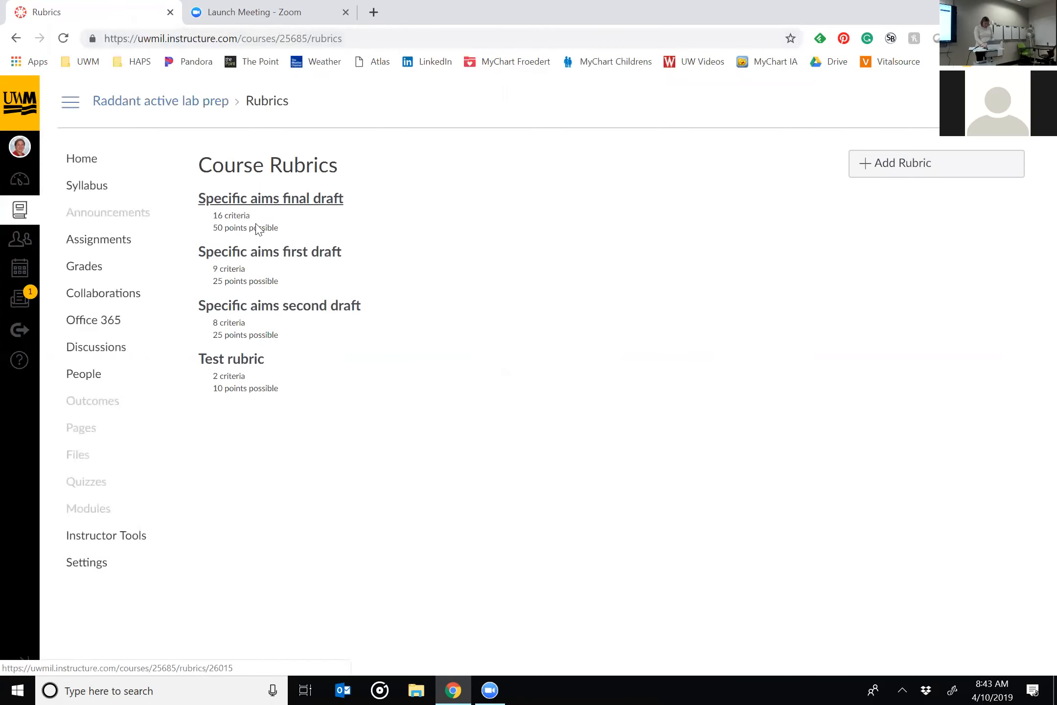
Open the Specific aims first draft rubric from the course rubrics and read through its criteria.
{"action": "left_click", "coordinate": [277, 262]}
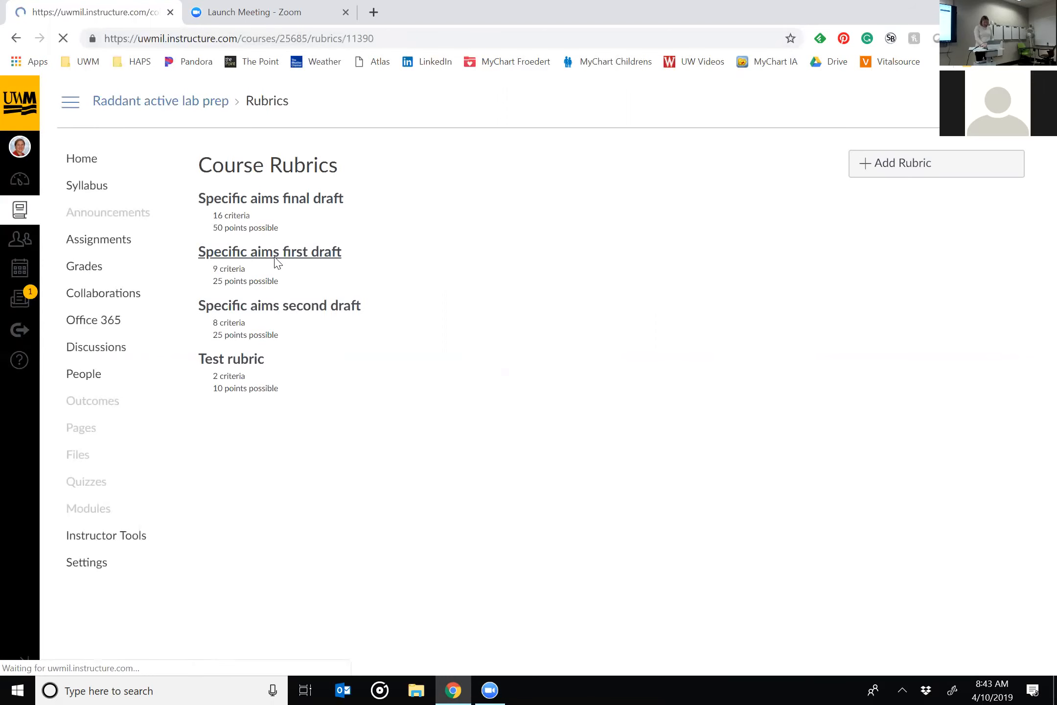
{"action": "scroll", "coordinate": [745, 492], "scroll_direction": "down", "scroll_amount": 1}
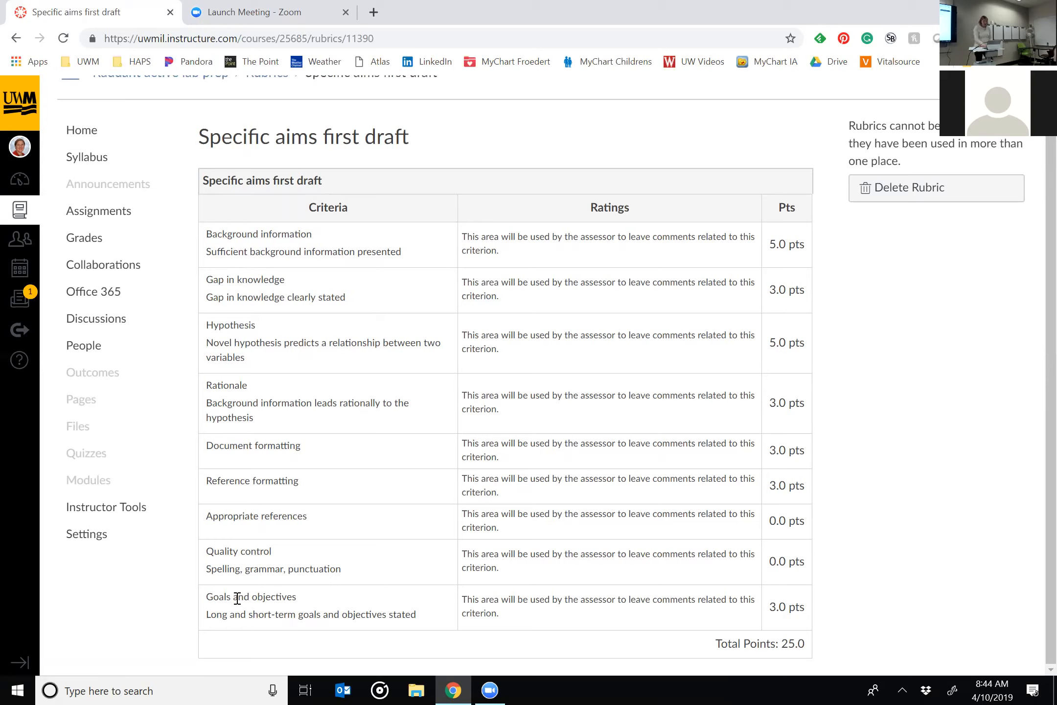
{"action": "mouse_move", "coordinate": [449, 686]}
Switch the course to Student View and examine the rubric on the Draft 1: background and hypothesis assignment.
{"action": "left_click", "coordinate": [77, 140]}
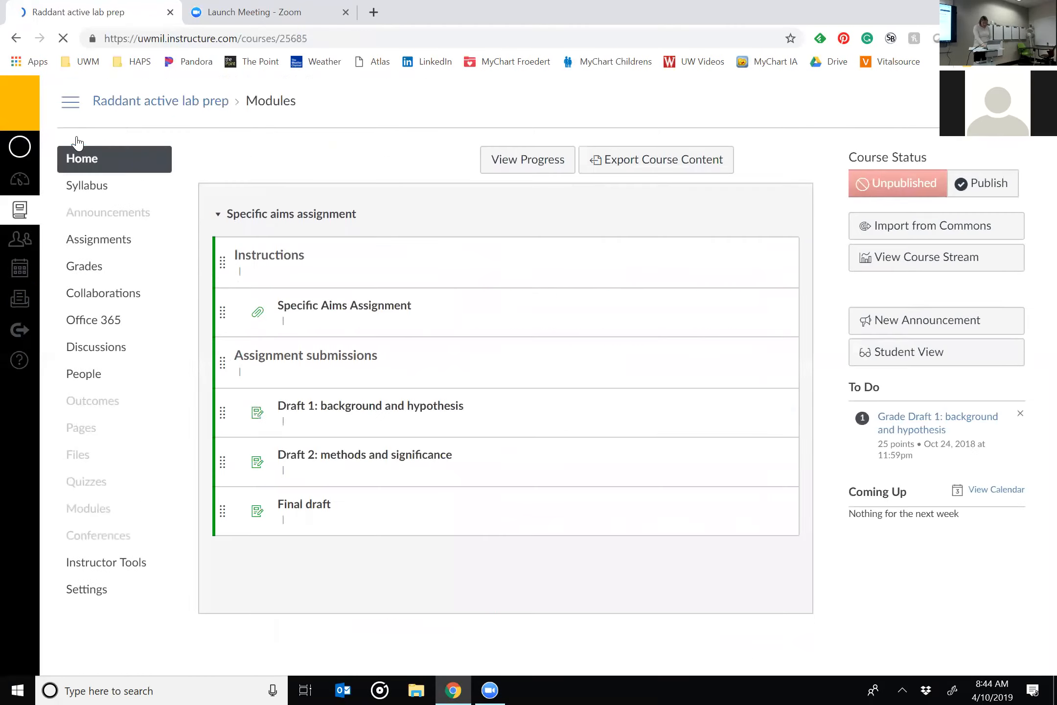
{"action": "left_click", "coordinate": [917, 354]}
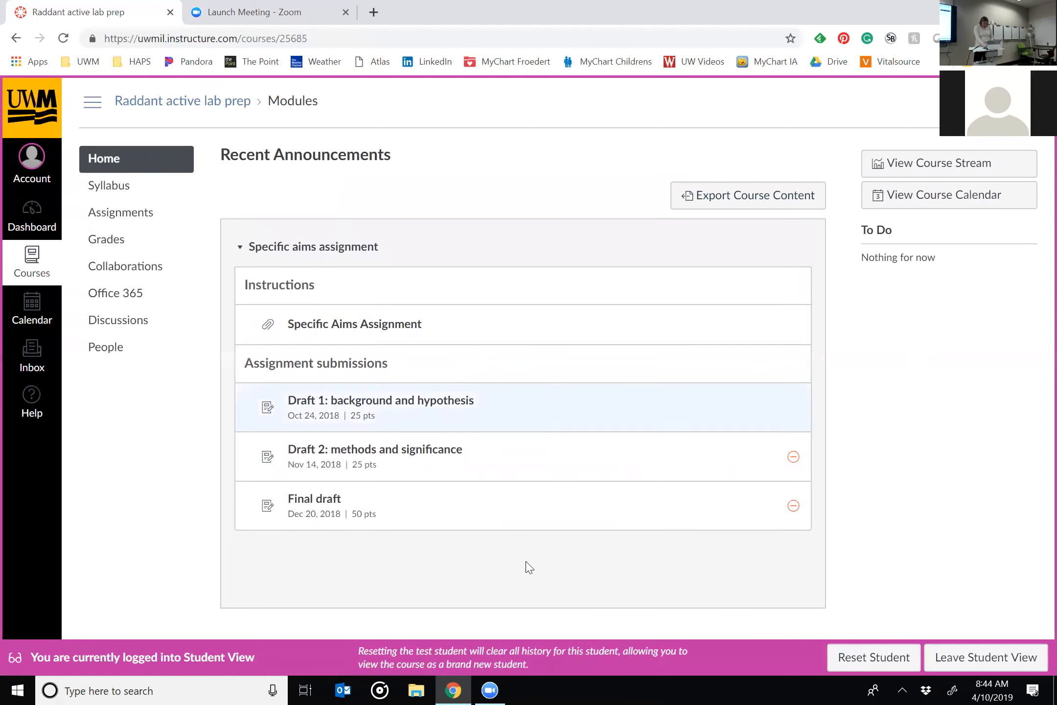
{"action": "left_click", "coordinate": [394, 407]}
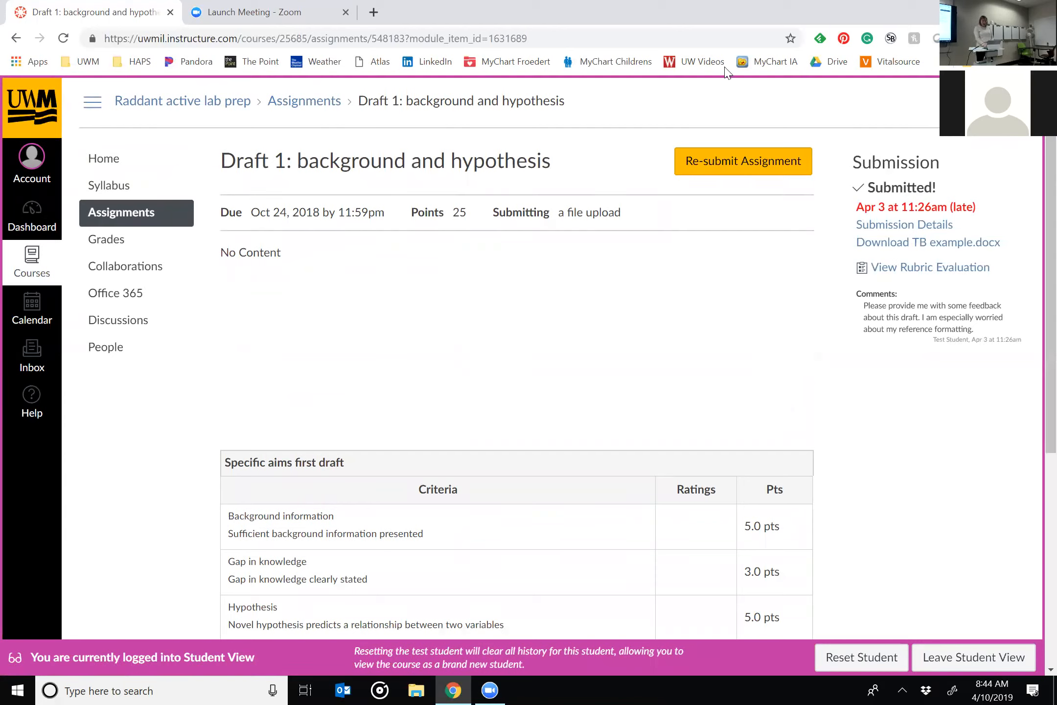
{"action": "scroll", "coordinate": [613, 358], "scroll_direction": "down", "scroll_amount": 5}
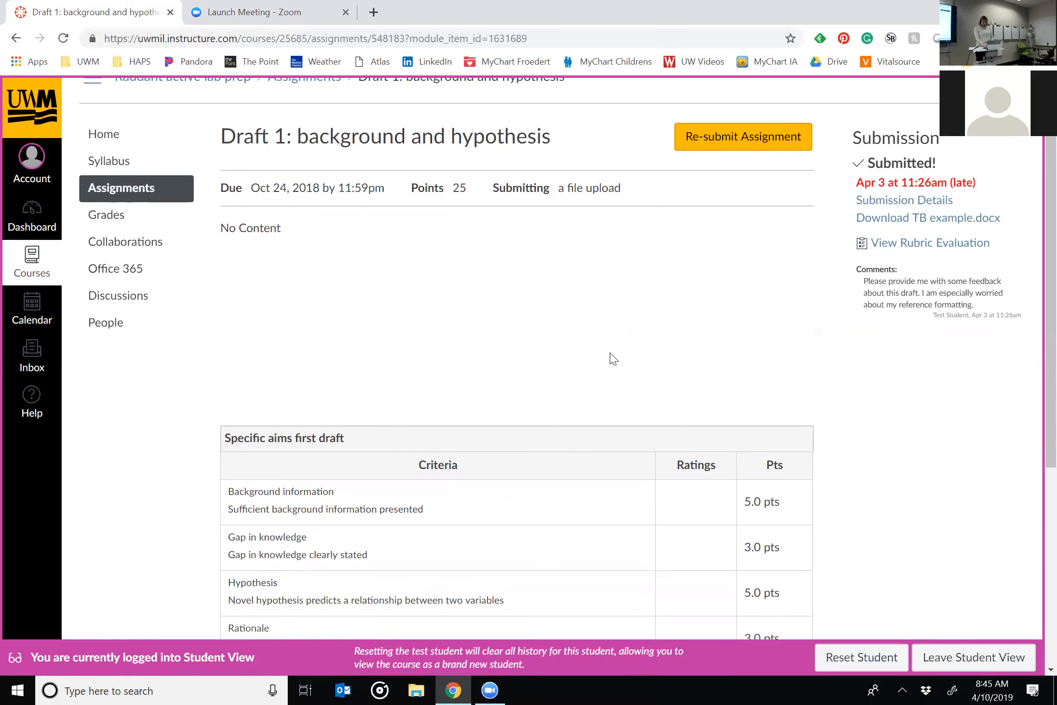
{"action": "scroll", "coordinate": [613, 359], "scroll_direction": "down", "scroll_amount": 1}
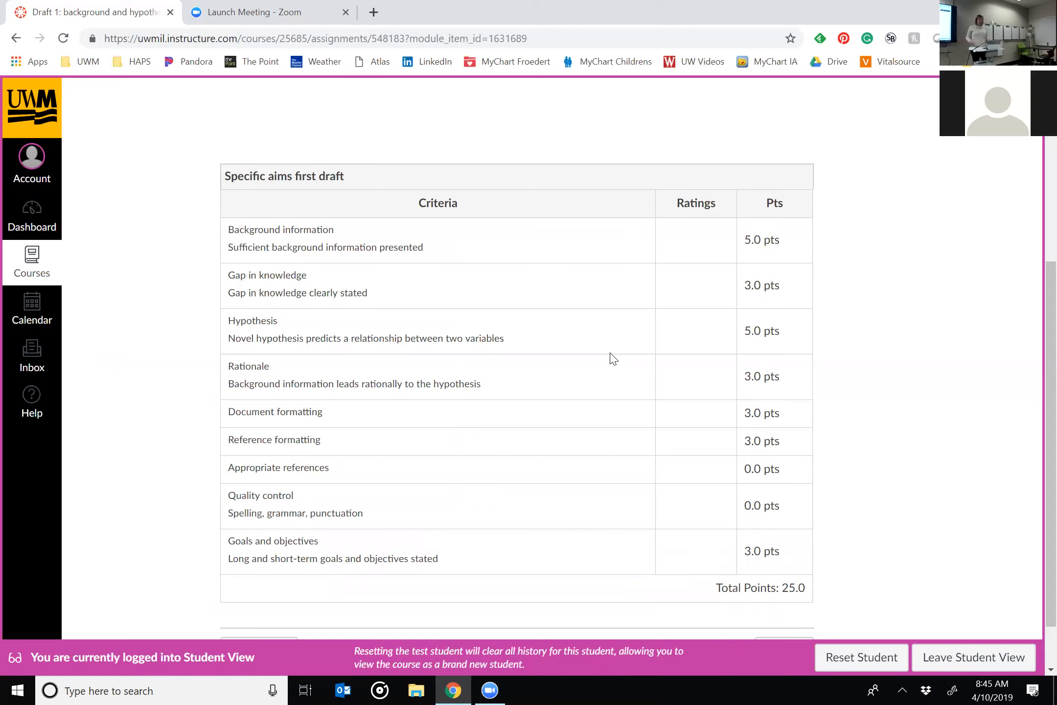
{"action": "scroll", "coordinate": [614, 358], "scroll_direction": "up", "scroll_amount": 3}
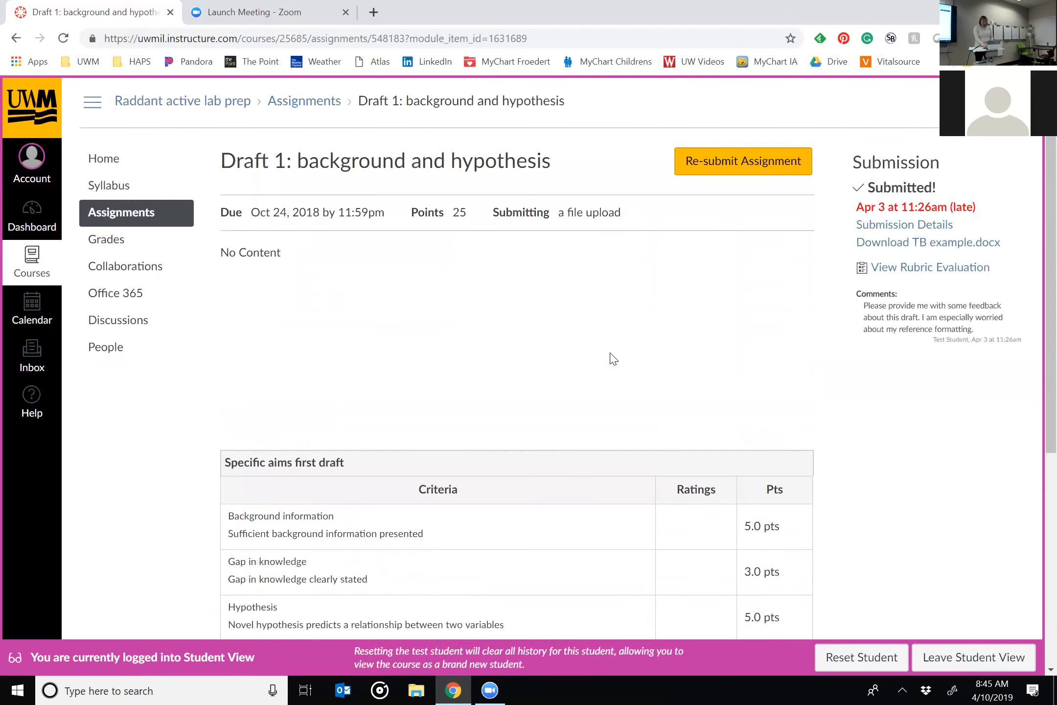
{"action": "scroll", "coordinate": [614, 359], "scroll_direction": "down", "scroll_amount": 4}
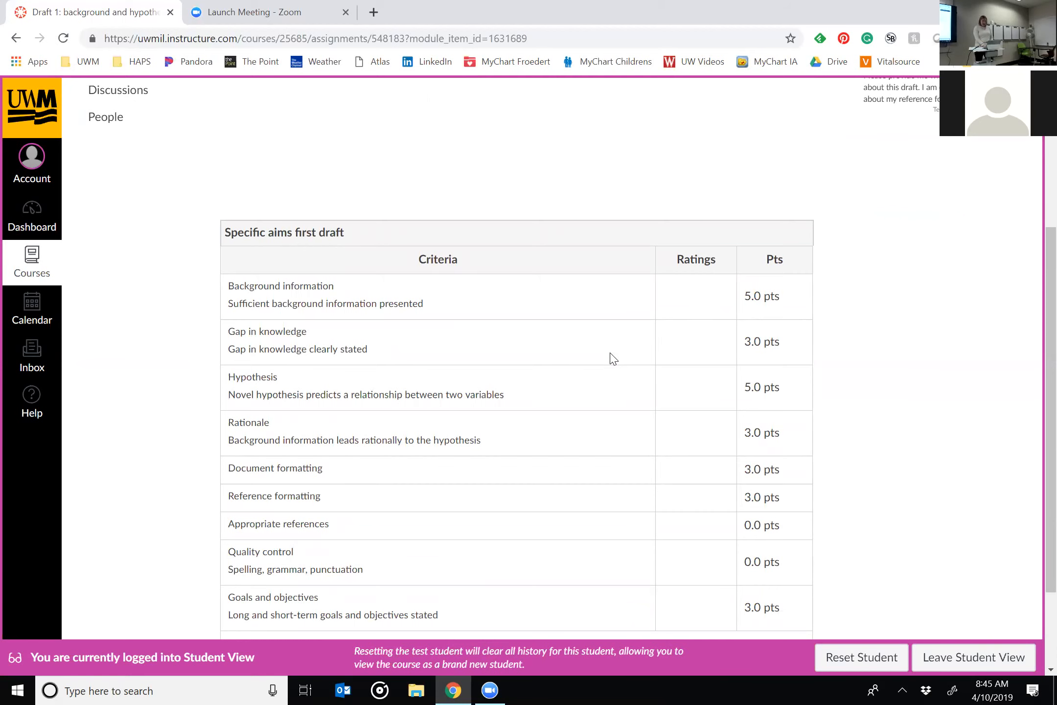
Leave Student View and open the Draft 1: background and hypothesis submission for grading from the course home page.
{"action": "scroll", "coordinate": [614, 359], "scroll_direction": "up", "scroll_amount": 4}
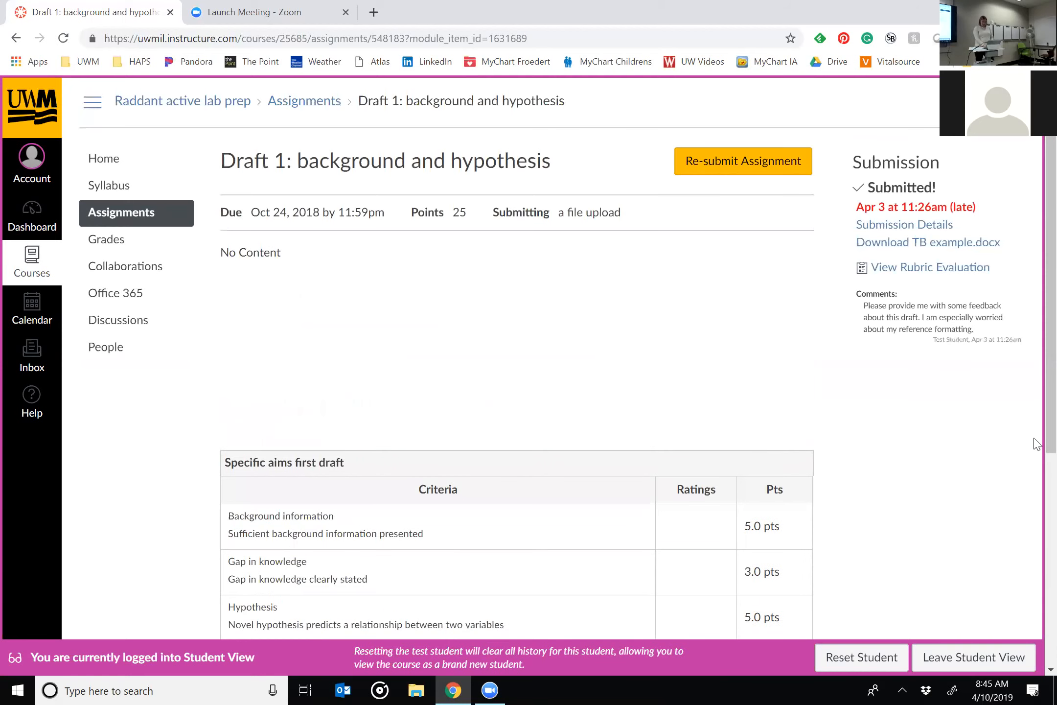
{"action": "left_click", "coordinate": [946, 663]}
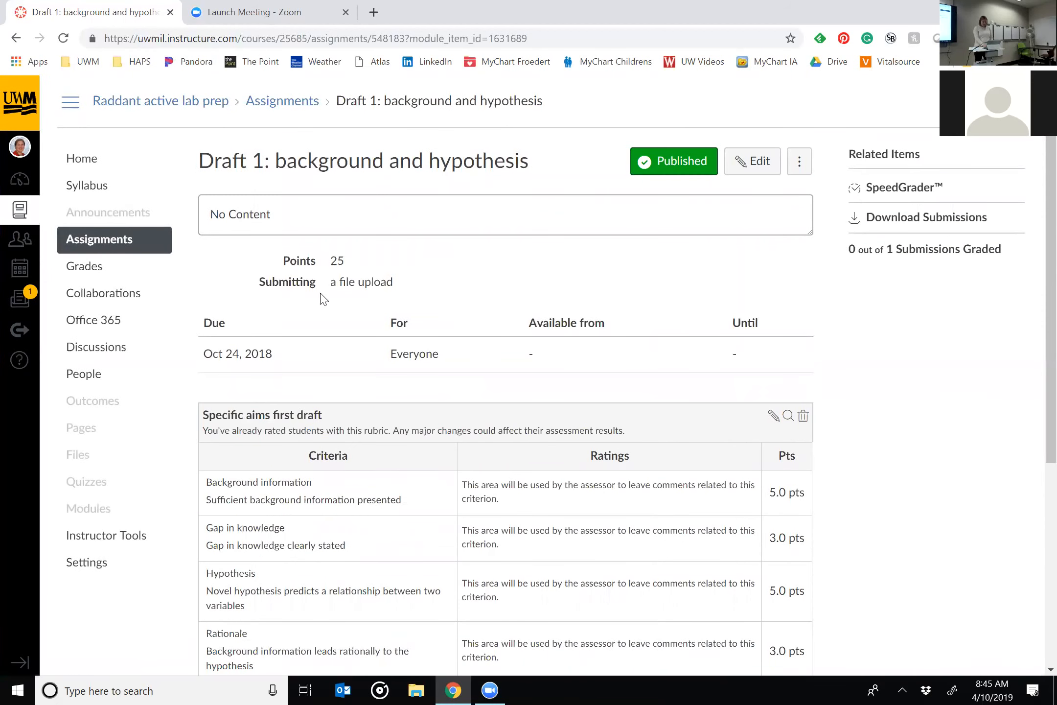
{"action": "left_click", "coordinate": [72, 164]}
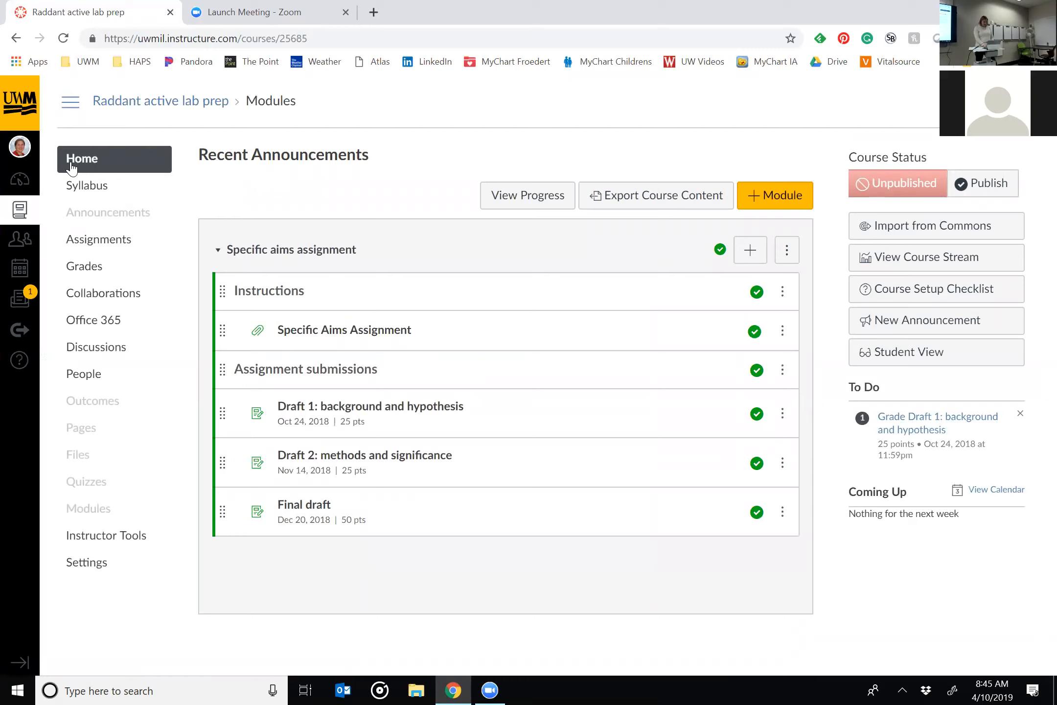
{"action": "left_click", "coordinate": [923, 424]}
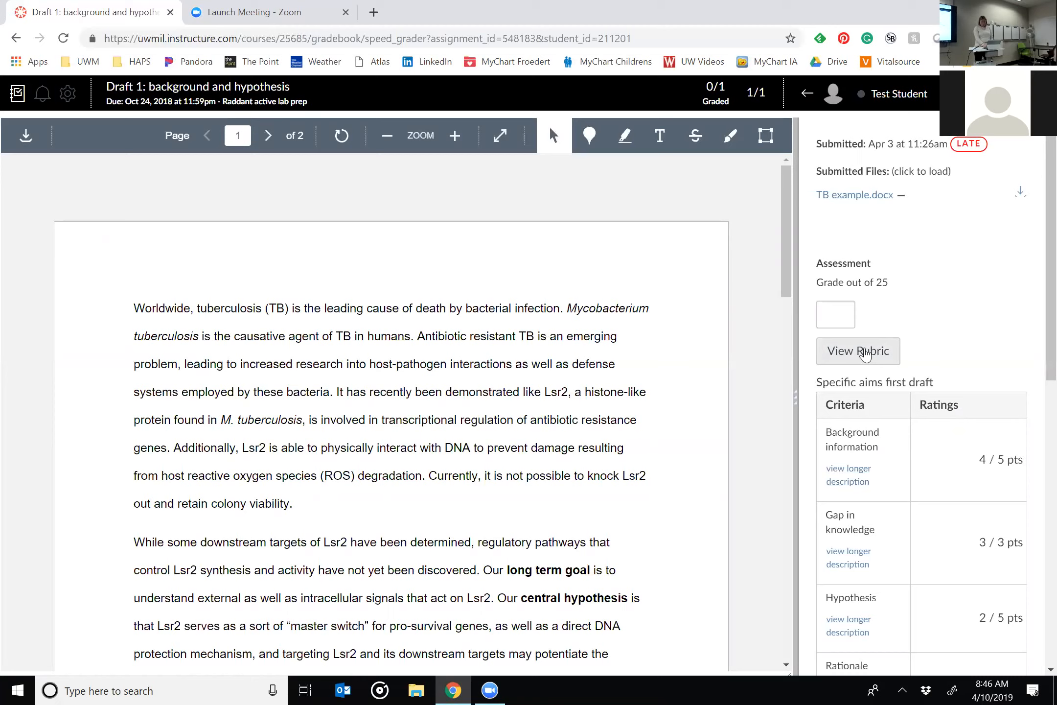
In the grading rubric, comment "This is awesome!" on Background information, save it for reuse, and view the Gap in knowledge longer description.
{"action": "left_click", "coordinate": [865, 353]}
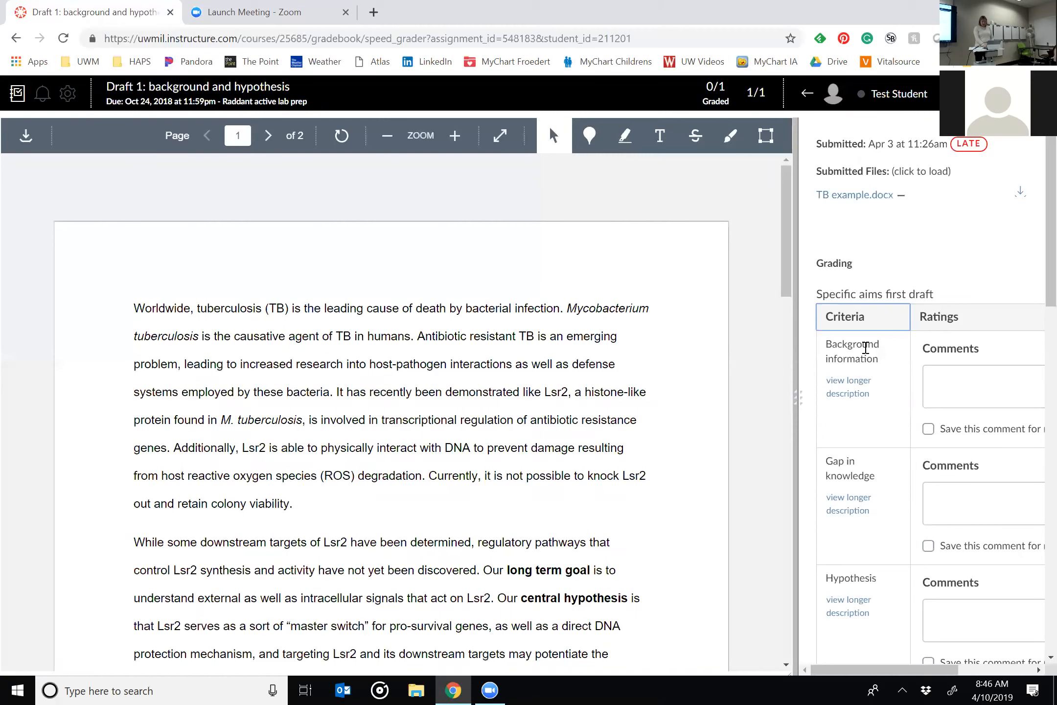
{"action": "left_click_drag", "start_coordinate": [795, 406], "coordinate": [658, 402]}
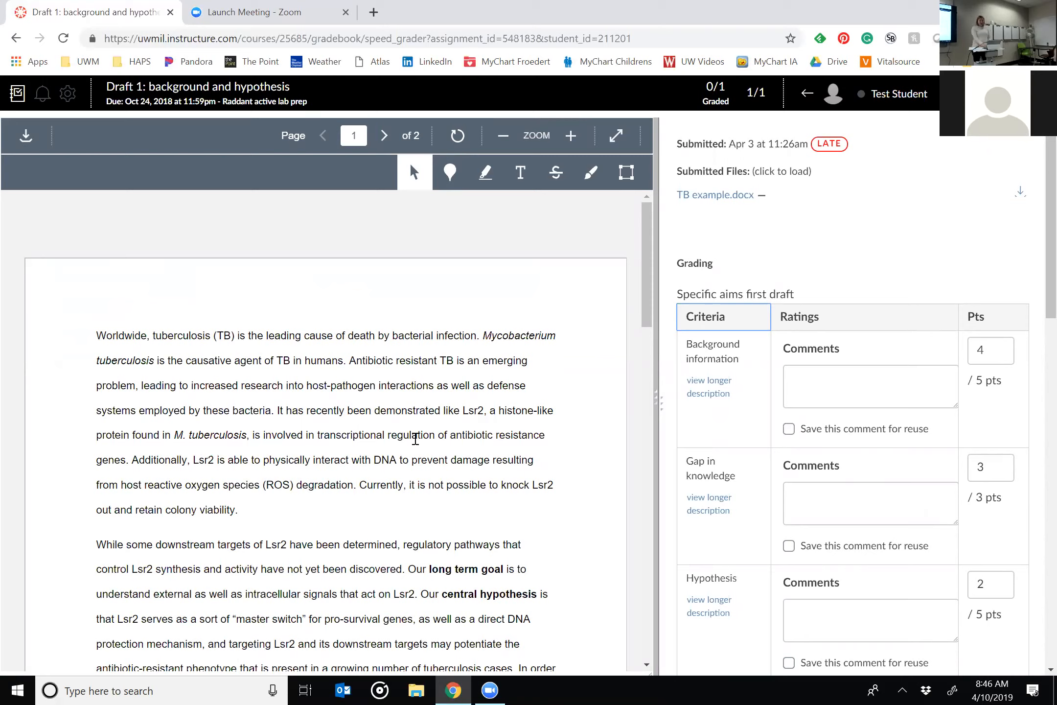
{"action": "left_click", "coordinate": [852, 374]}
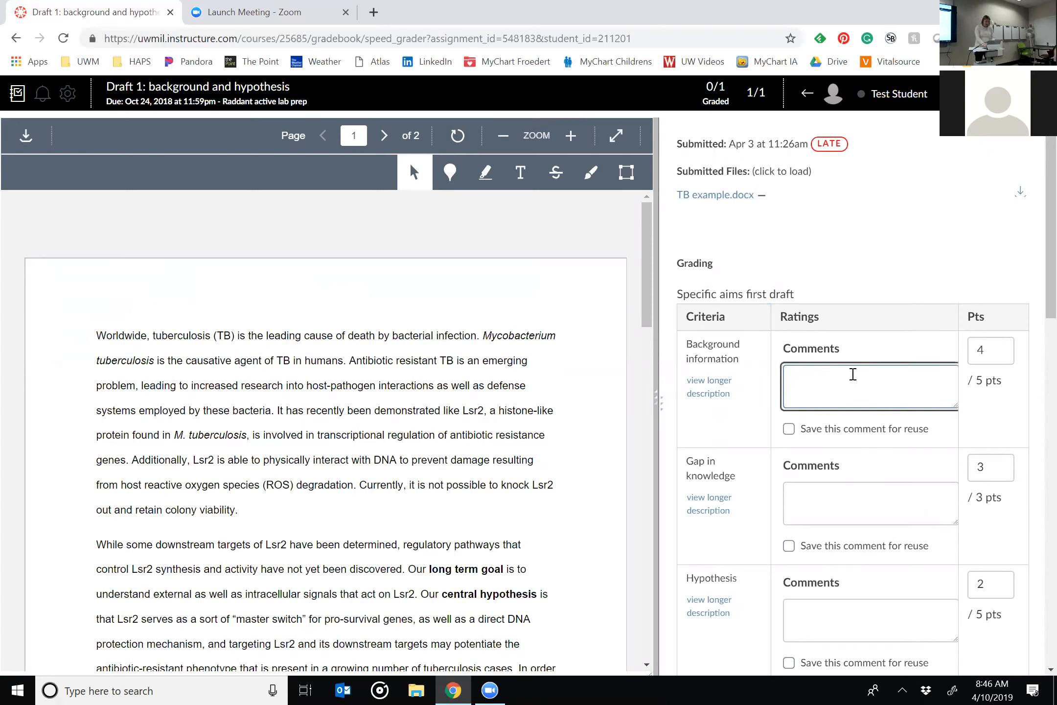
{"action": "type", "text": "This is awesome!"}
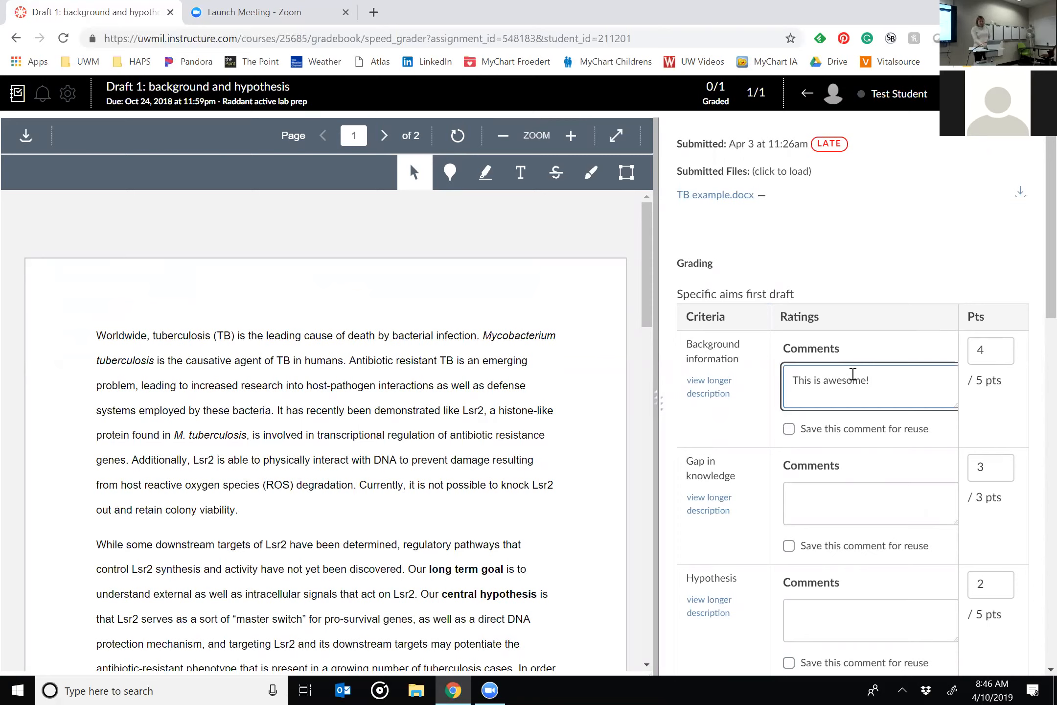
{"action": "left_click", "coordinate": [789, 429]}
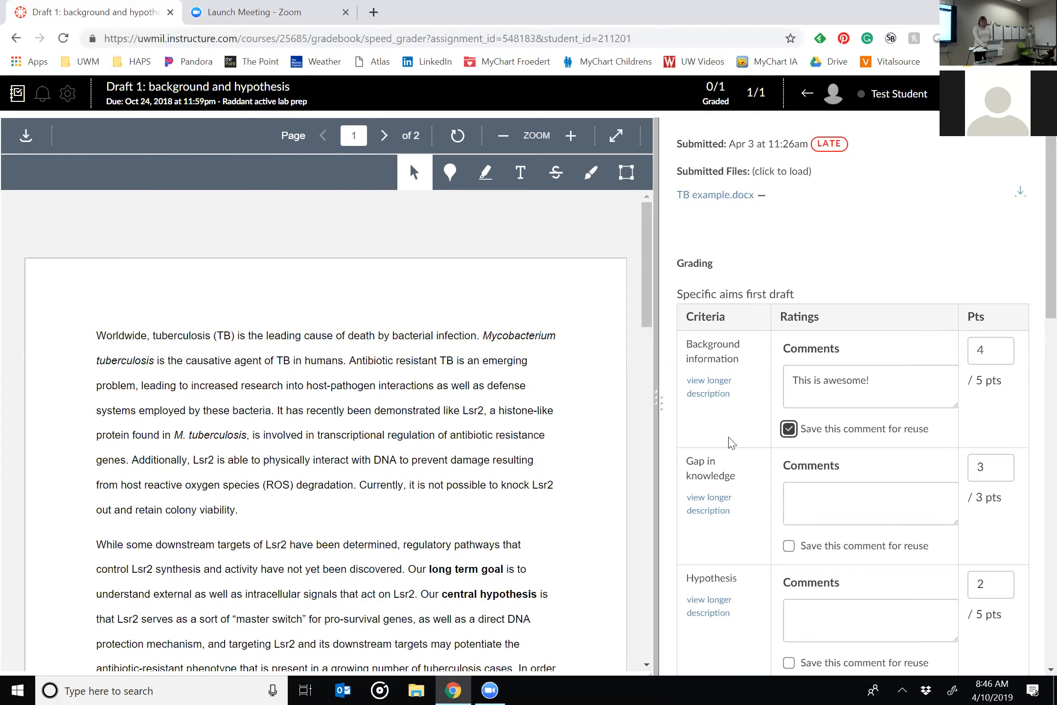
{"action": "left_click", "coordinate": [710, 510]}
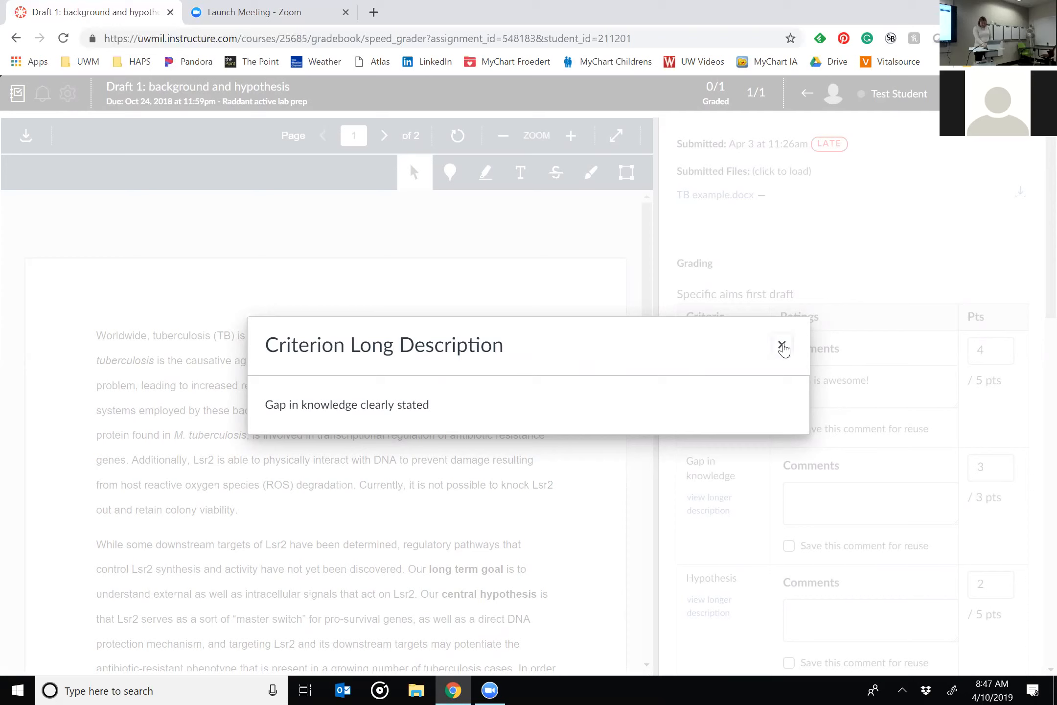
{"action": "left_click", "coordinate": [781, 345]}
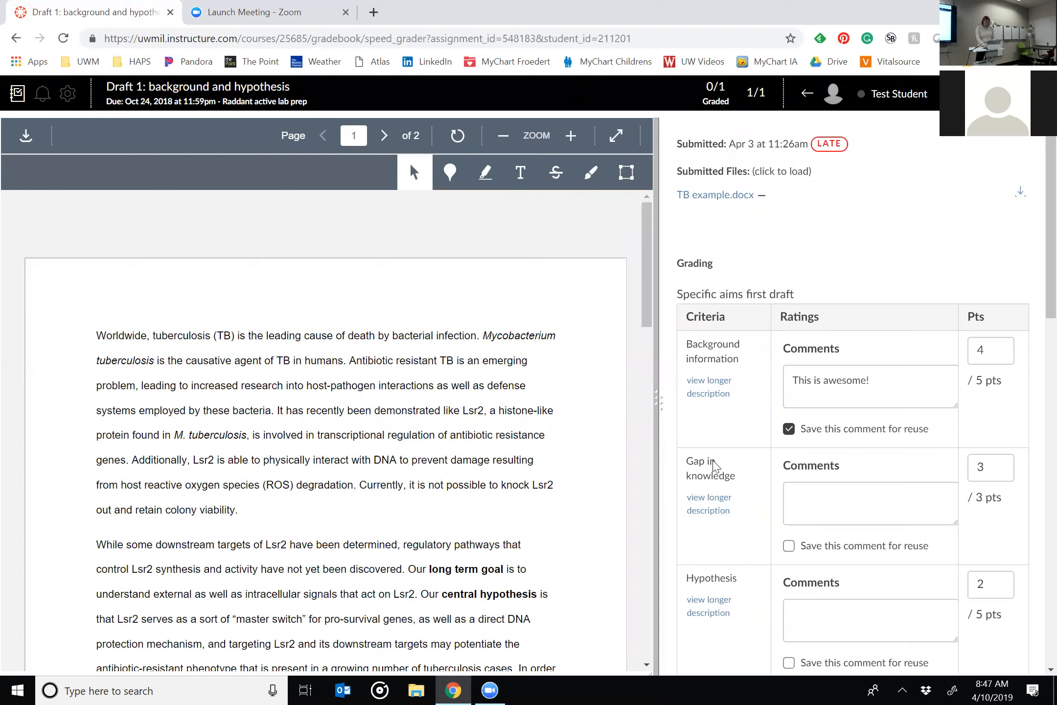
Strike out the second paragraph's opening sentence in pink and attach the comment "Stop stealing others' work!".
{"action": "left_click", "coordinate": [556, 174]}
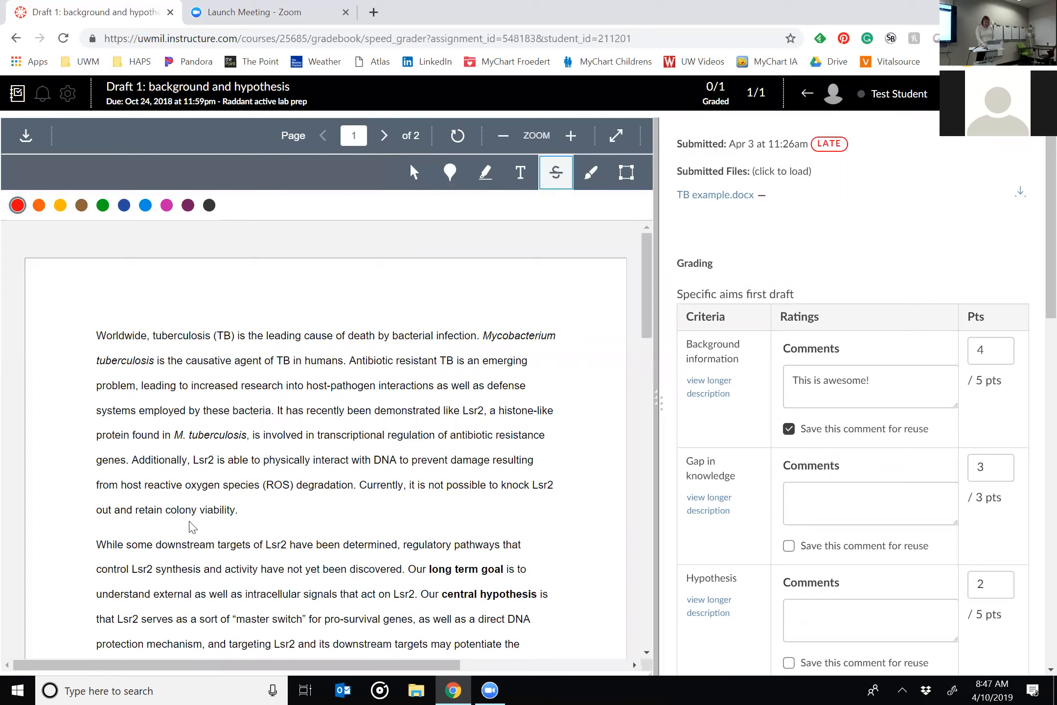
{"action": "left_click", "coordinate": [166, 205]}
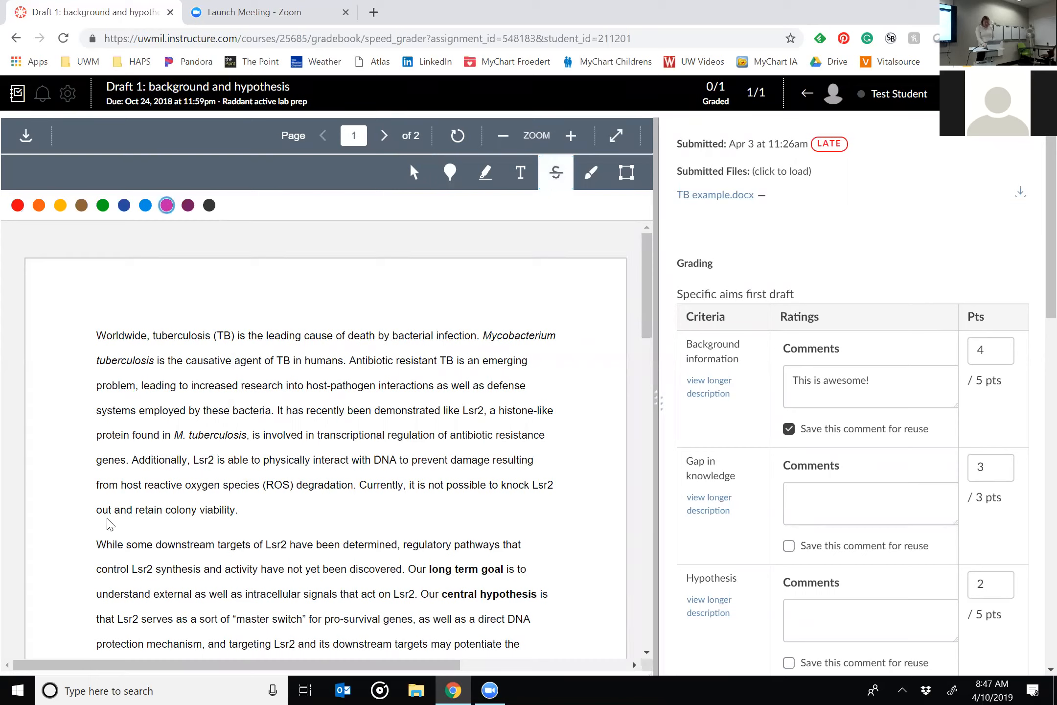
{"action": "mouse_move", "coordinate": [111, 545]}
{"action": "left_mouse_down"}
{"action": "mouse_move", "coordinate": [345, 547]}
{"action": "mouse_move", "coordinate": [397, 570]}
{"action": "left_mouse_up"}
{"action": "left_click", "coordinate": [627, 550]}
{"action": "type", "text": "Stop stealing others' workQ!"}
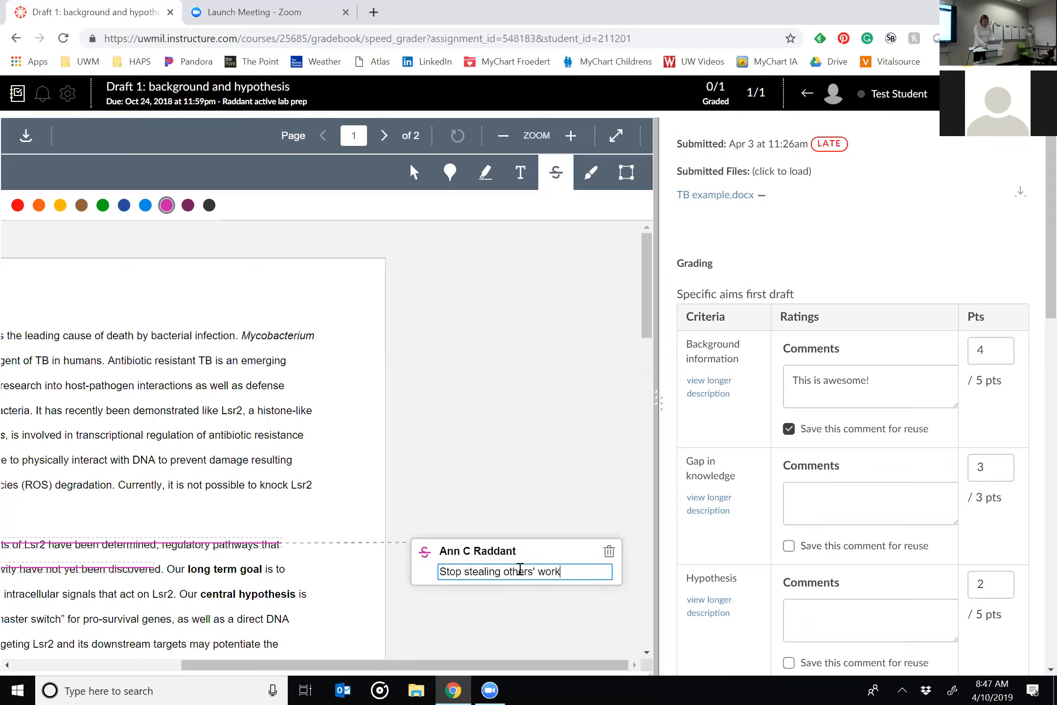
{"action": "key", "text": "BackSpace"}
{"action": "key", "text": "BackSpace"}
{"action": "type", "text": "!"}
{"action": "mouse_move", "coordinate": [419, 667]}
{"action": "left_mouse_down"}
{"action": "mouse_move", "coordinate": [279, 667]}
{"action": "mouse_move", "coordinate": [522, 648]}
{"action": "left_mouse_up"}
{"action": "left_click_drag", "start_coordinate": [656, 400], "coordinate": [892, 379]}
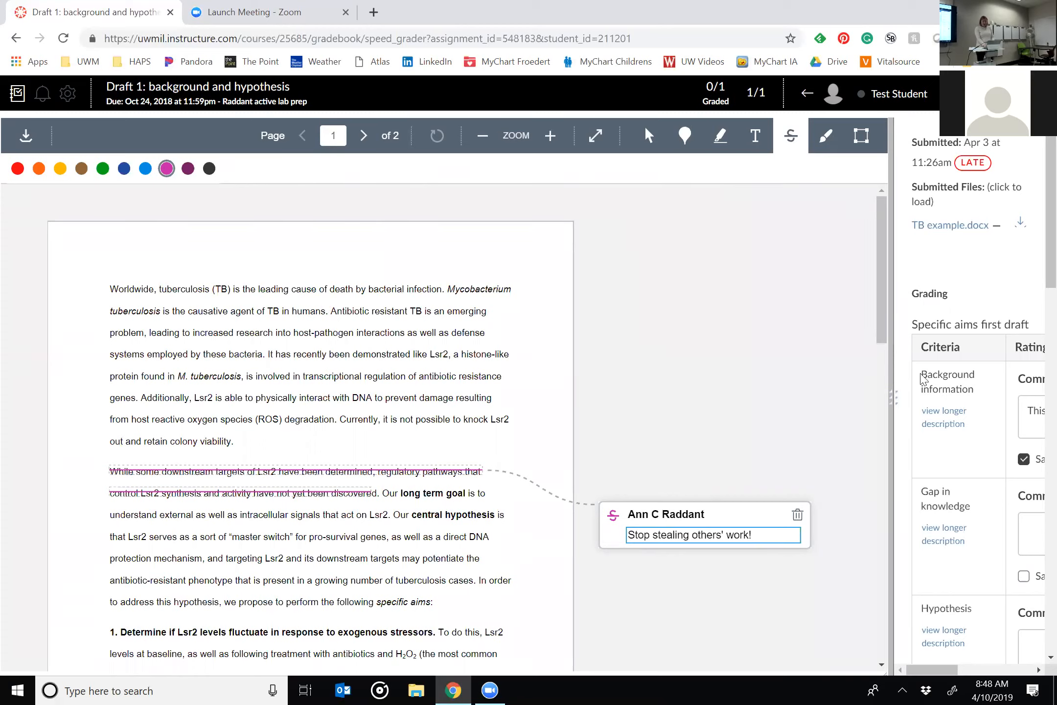
{"action": "scroll", "coordinate": [925, 380], "scroll_direction": "right", "scroll_amount": 5}
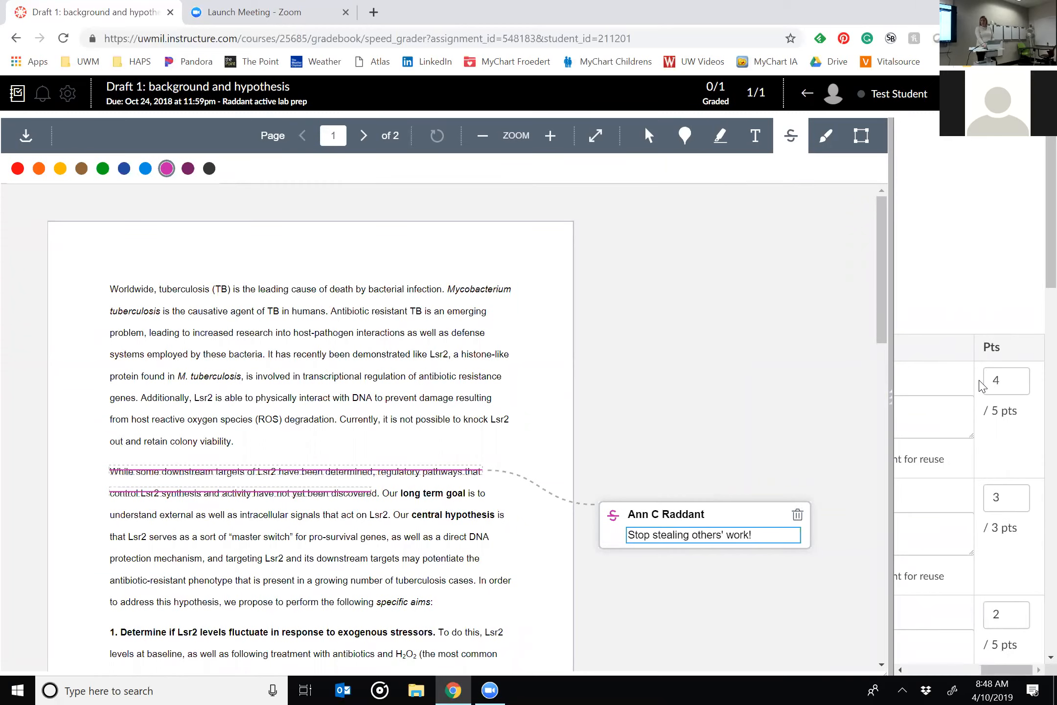
{"action": "left_click", "coordinate": [645, 400]}
Place a blue point annotation just below "long term goal" with the comment "Excellent use of bold text.".
{"action": "left_click", "coordinate": [550, 136]}
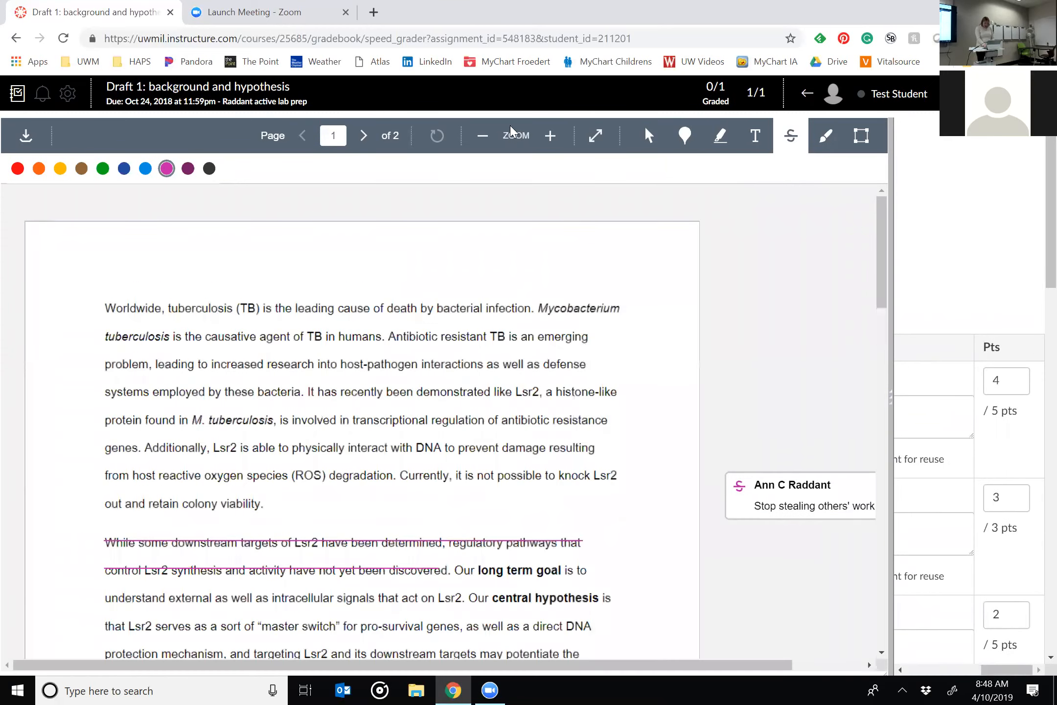
{"action": "left_click", "coordinate": [685, 135]}
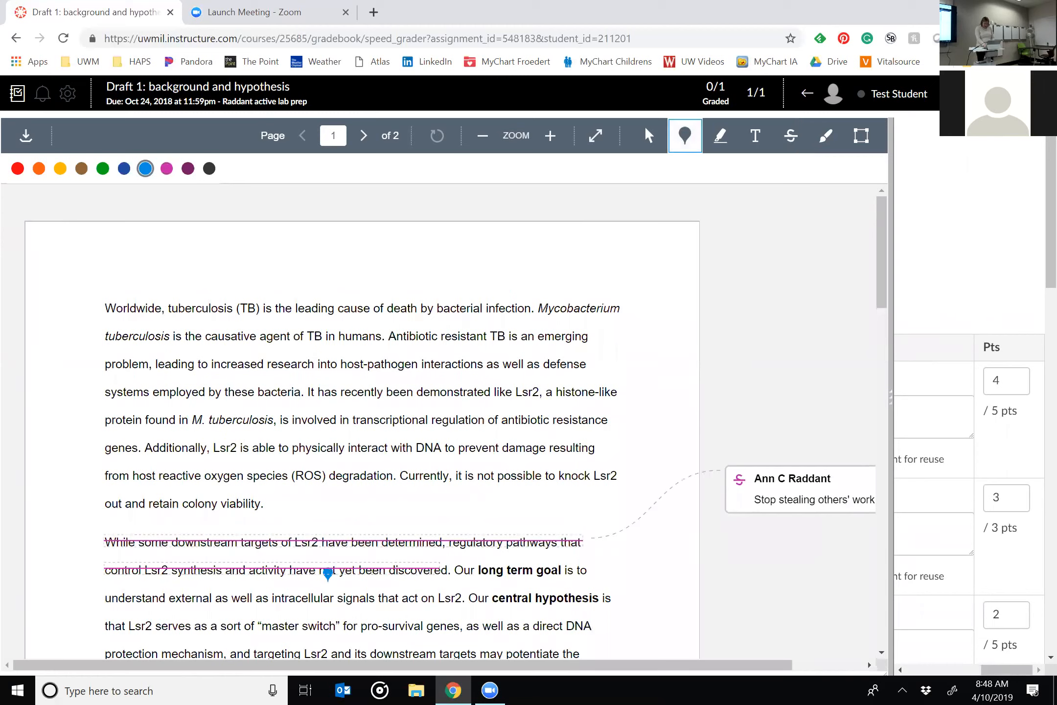
{"action": "left_click", "coordinate": [517, 590]}
{"action": "type", "text": "E"}
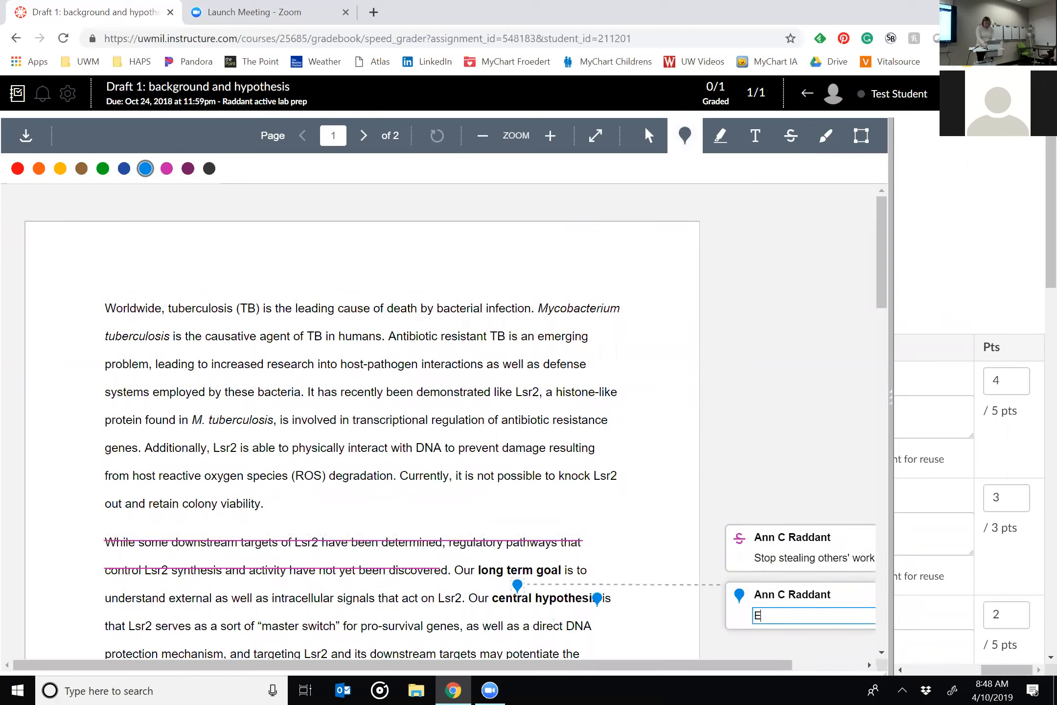
{"action": "type", "text": "xcellent use of bold text."}
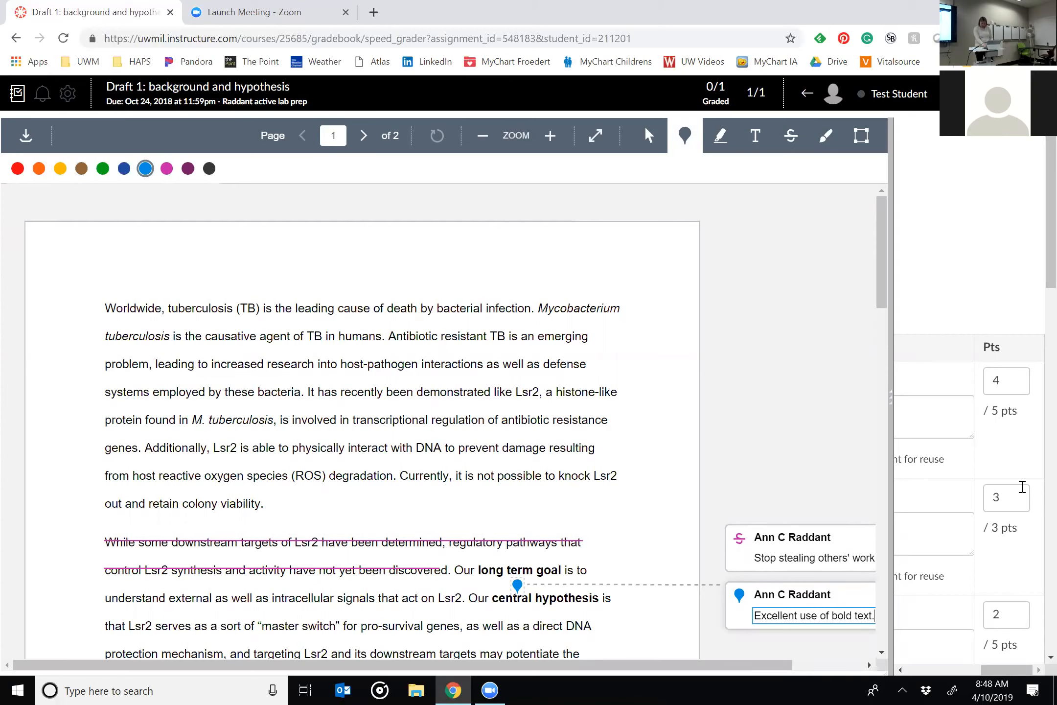
Score the rubric criteria Rationale 3, Document formatting 2 and Reference formatting 0.
{"action": "scroll", "coordinate": [980, 609], "scroll_direction": "down", "scroll_amount": 8}
{"action": "left_click", "coordinate": [1020, 206]}
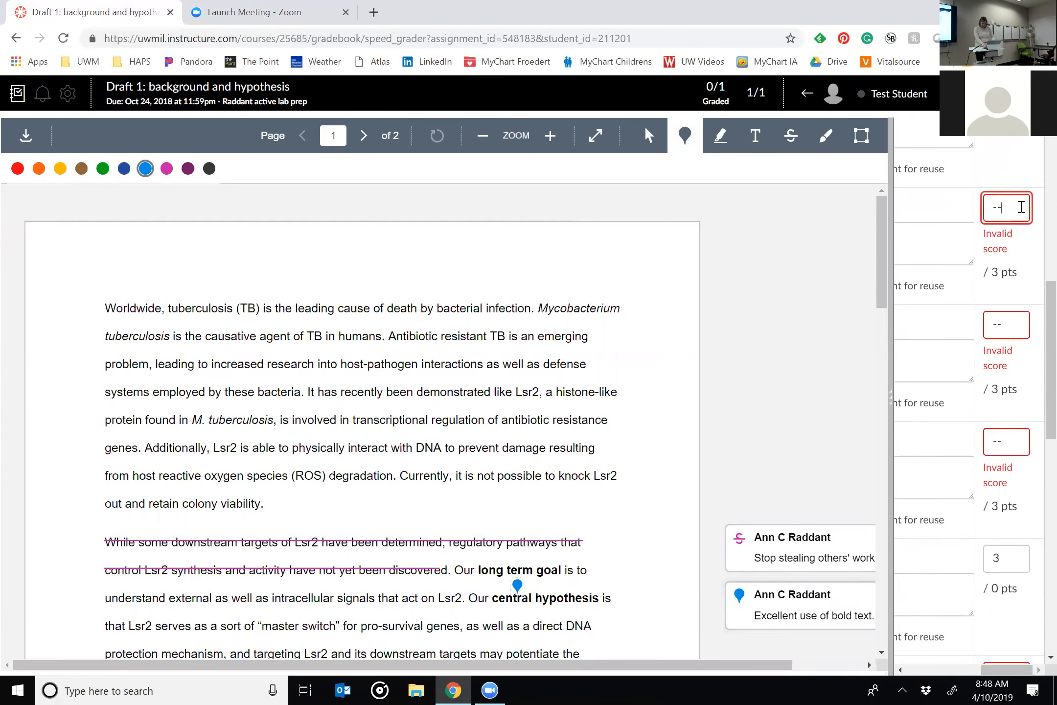
{"action": "type", "text": "3"}
{"action": "left_click", "coordinate": [1018, 324]}
{"action": "type", "text": "-2"}
{"action": "key", "text": "BackSpace"}
{"action": "key", "text": "BackSpace"}
{"action": "type", "text": "21"}
{"action": "left_click", "coordinate": [1019, 442]}
{"action": "left_click", "coordinate": [1010, 333]}
{"action": "left_click", "coordinate": [1016, 444]}
{"action": "type", "text": "0"}
Score Quality control 1 and Goals and objectives 1, and save the rubric assessment.
{"action": "scroll", "coordinate": [1014, 441], "scroll_direction": "down", "scroll_amount": 3}
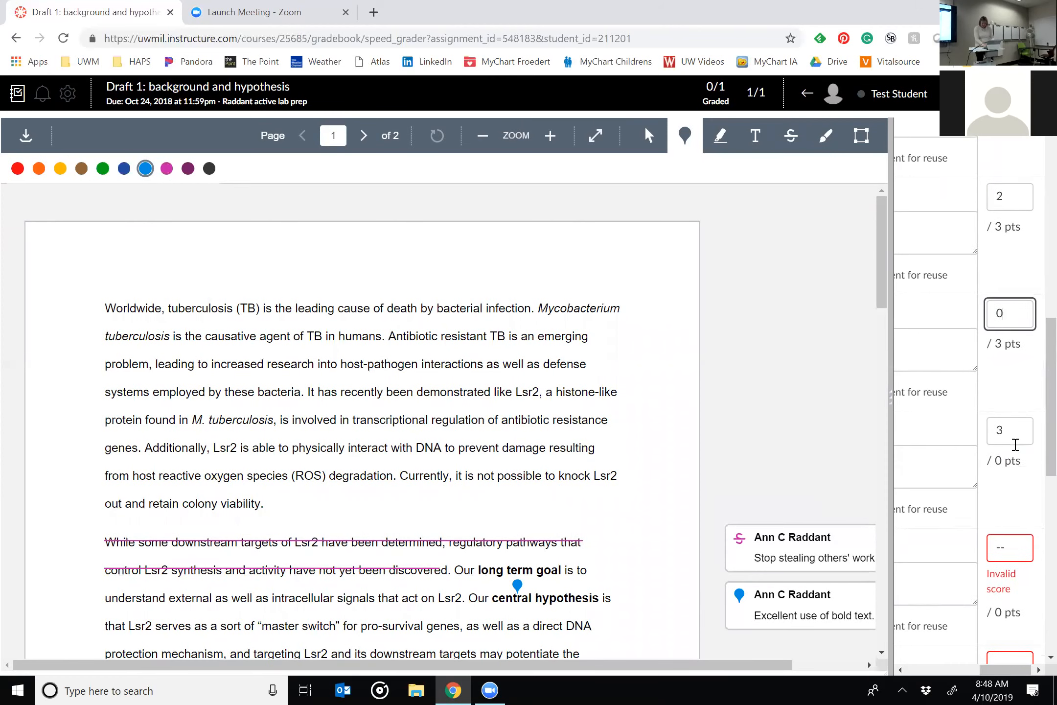
{"action": "left_click", "coordinate": [1008, 545]}
{"action": "key", "text": "BackSpace"}
{"action": "type", "text": "1"}
{"action": "scroll", "coordinate": [1008, 543], "scroll_direction": "down", "scroll_amount": 5}
{"action": "left_click", "coordinate": [1010, 457]}
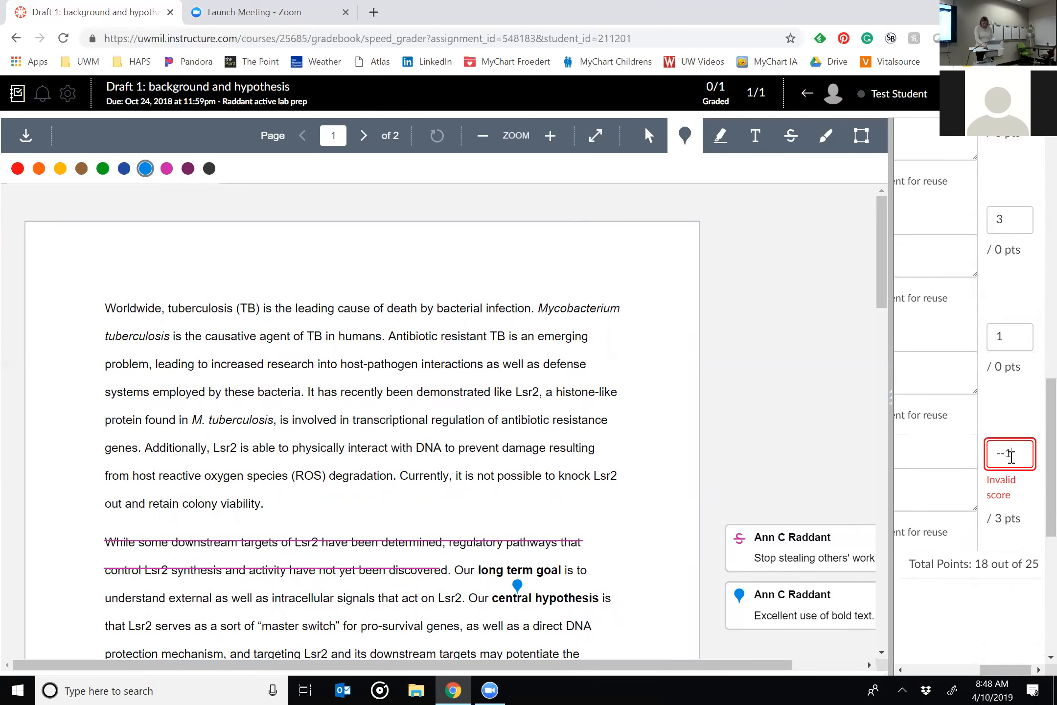
{"action": "type", "text": "1"}
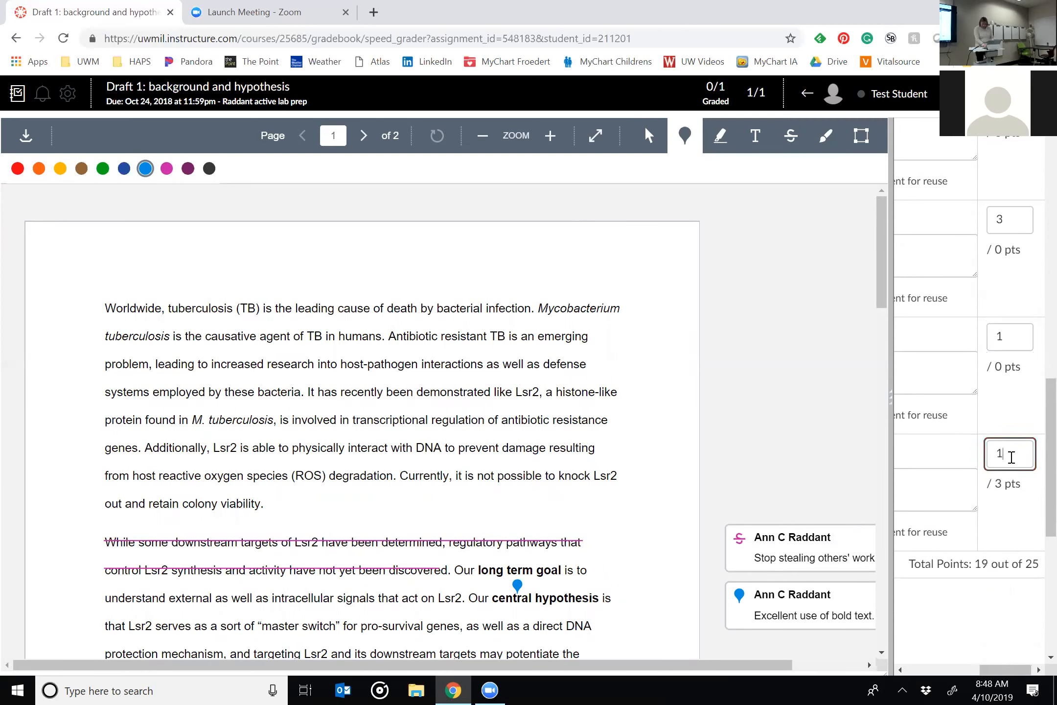
{"action": "scroll", "coordinate": [1011, 457], "scroll_direction": "left", "scroll_amount": 5}
{"action": "scroll", "coordinate": [938, 601], "scroll_direction": "down", "scroll_amount": 6}
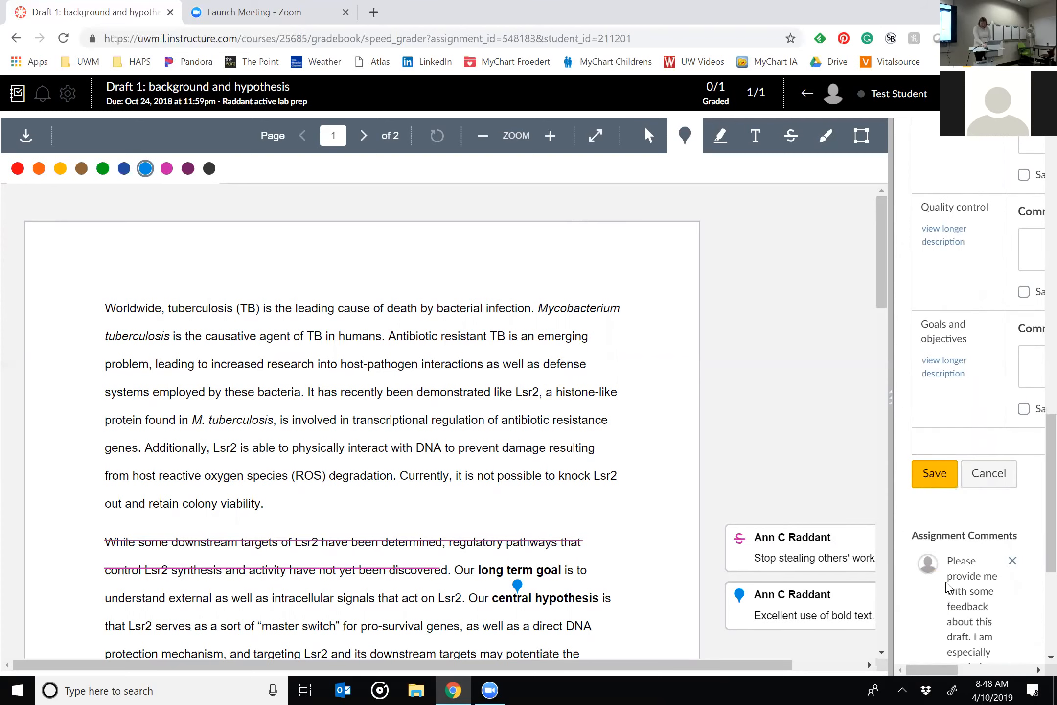
{"action": "left_click", "coordinate": [954, 360]}
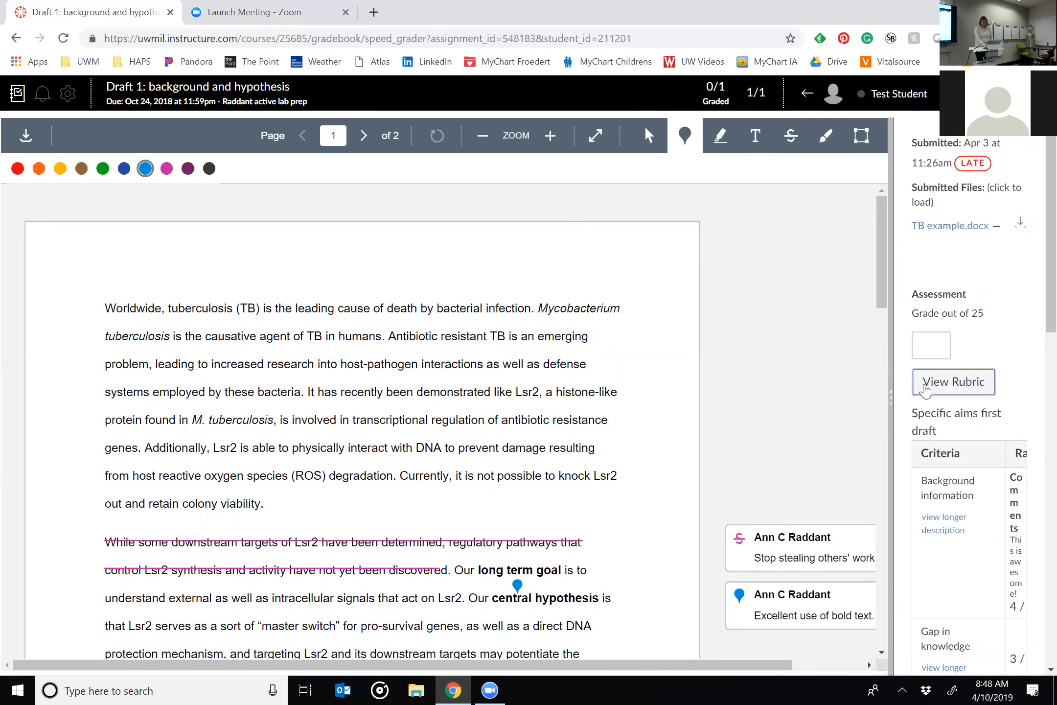
Widen the grading pane, check the rubric total, and enter 19 as the assignment grade.
{"action": "left_click_drag", "start_coordinate": [889, 404], "coordinate": [730, 387]}
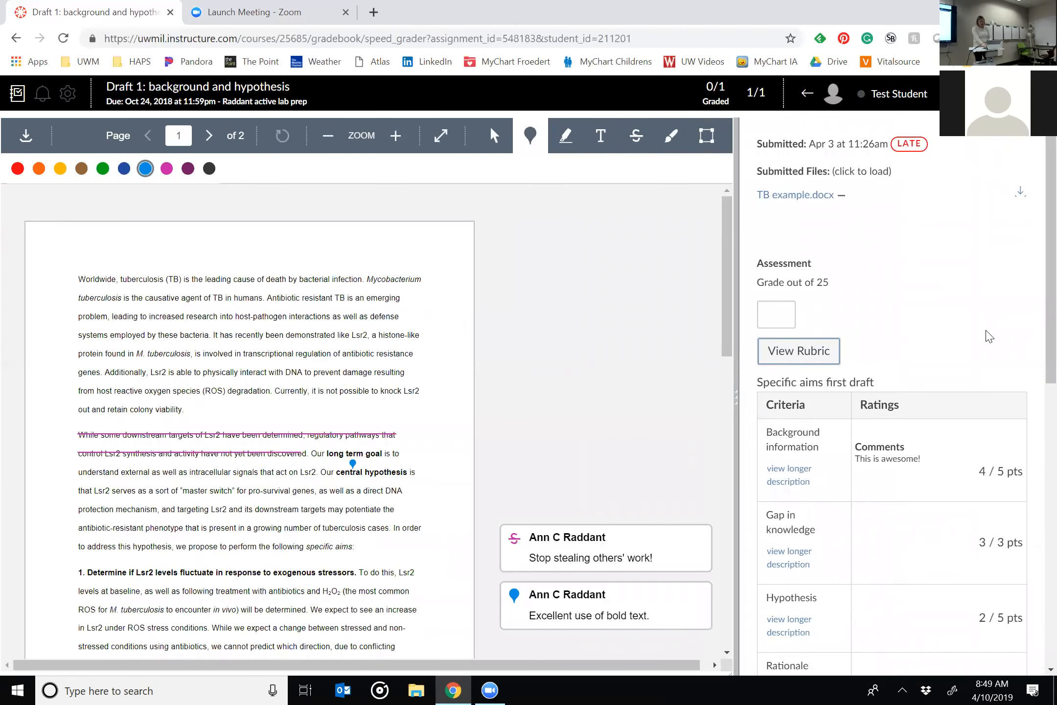
{"action": "left_click", "coordinate": [784, 318]}
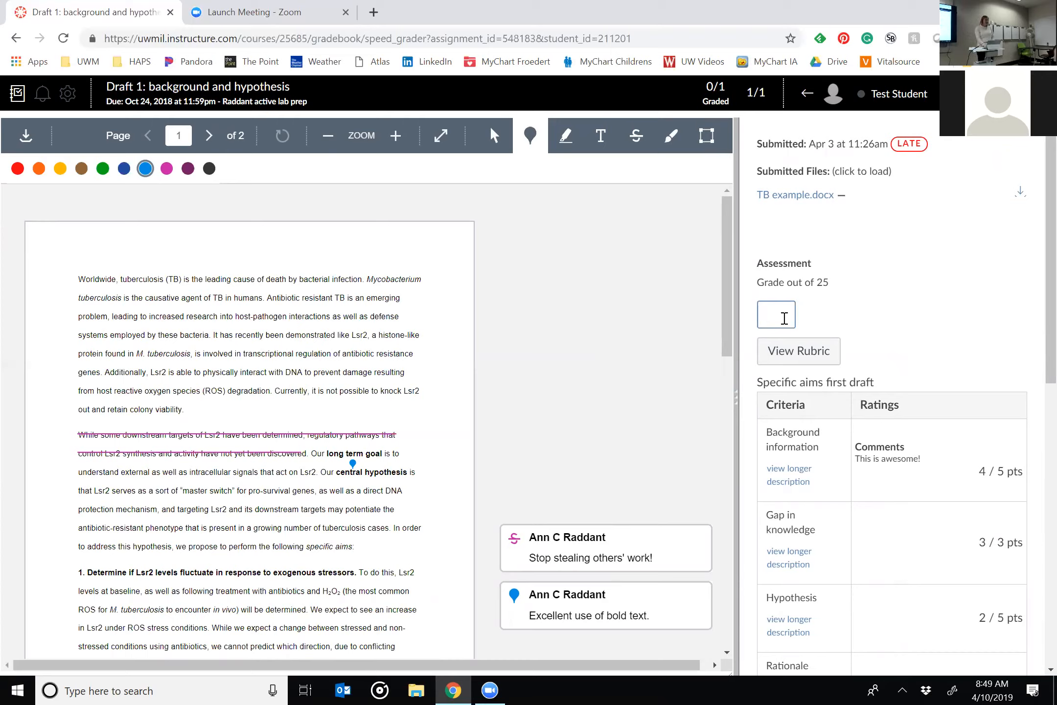
{"action": "scroll", "coordinate": [784, 318], "scroll_direction": "down", "scroll_amount": 12}
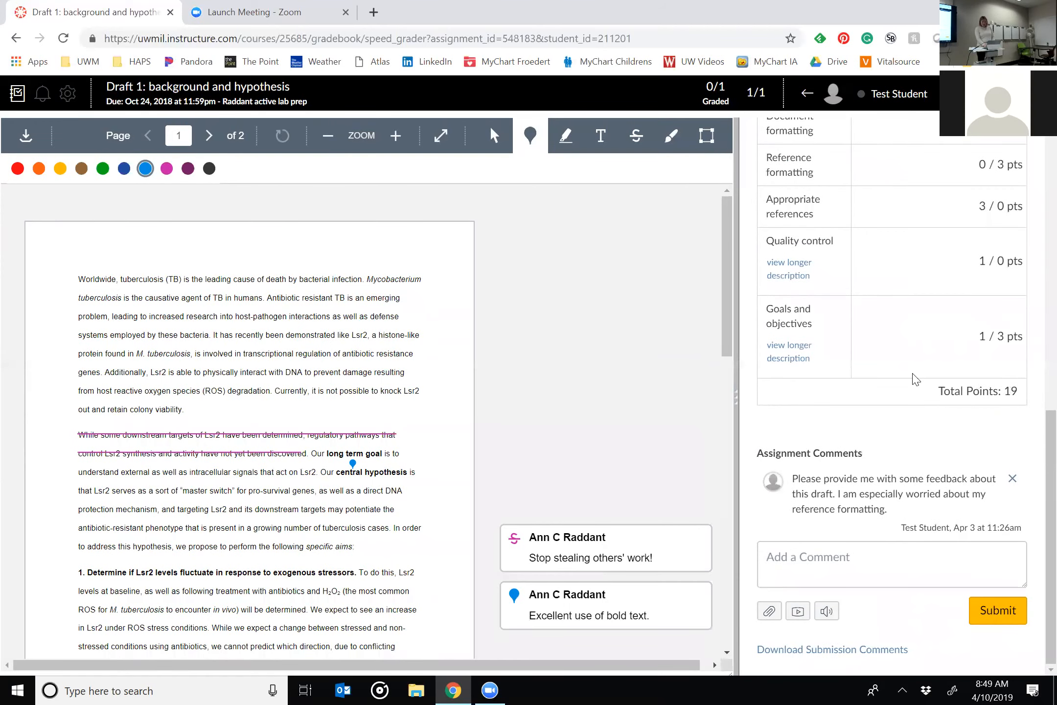
{"action": "scroll", "coordinate": [912, 379], "scroll_direction": "up", "scroll_amount": 12}
{"action": "left_click", "coordinate": [772, 318]}
{"action": "type", "text": "19"}
{"action": "key", "text": "Tab"}
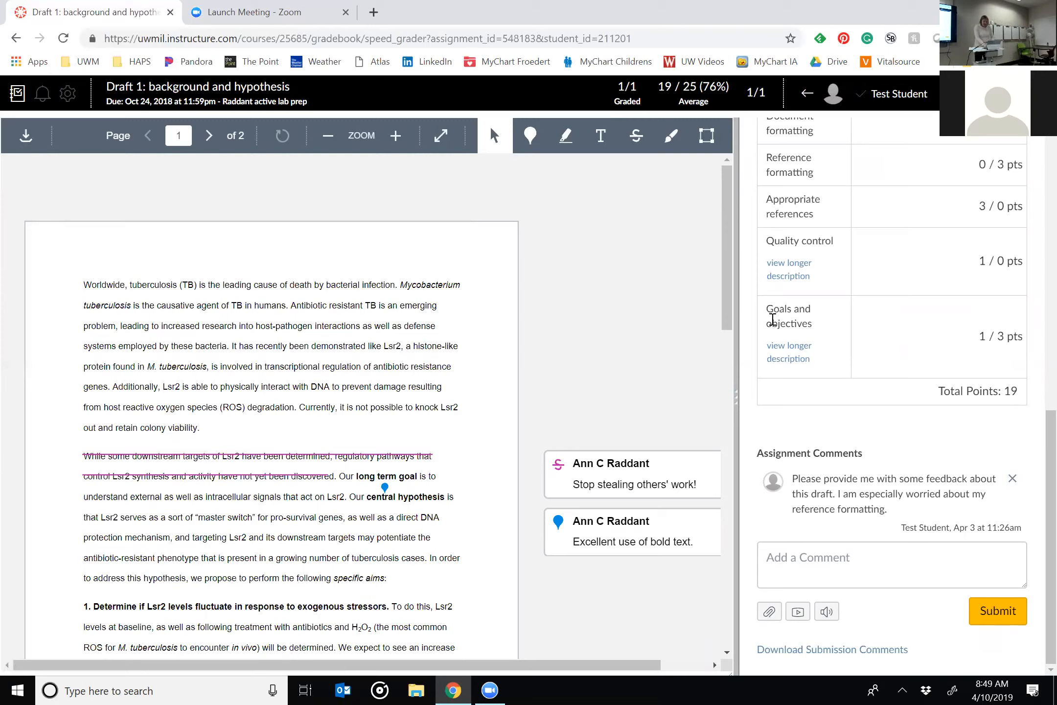
Submit the assignment comment "Come see me, regarding plagiarism." with the suggested spelling correction applied.
{"action": "left_click", "coordinate": [916, 556]}
{"action": "type", "text": "Come see me, regardi"}
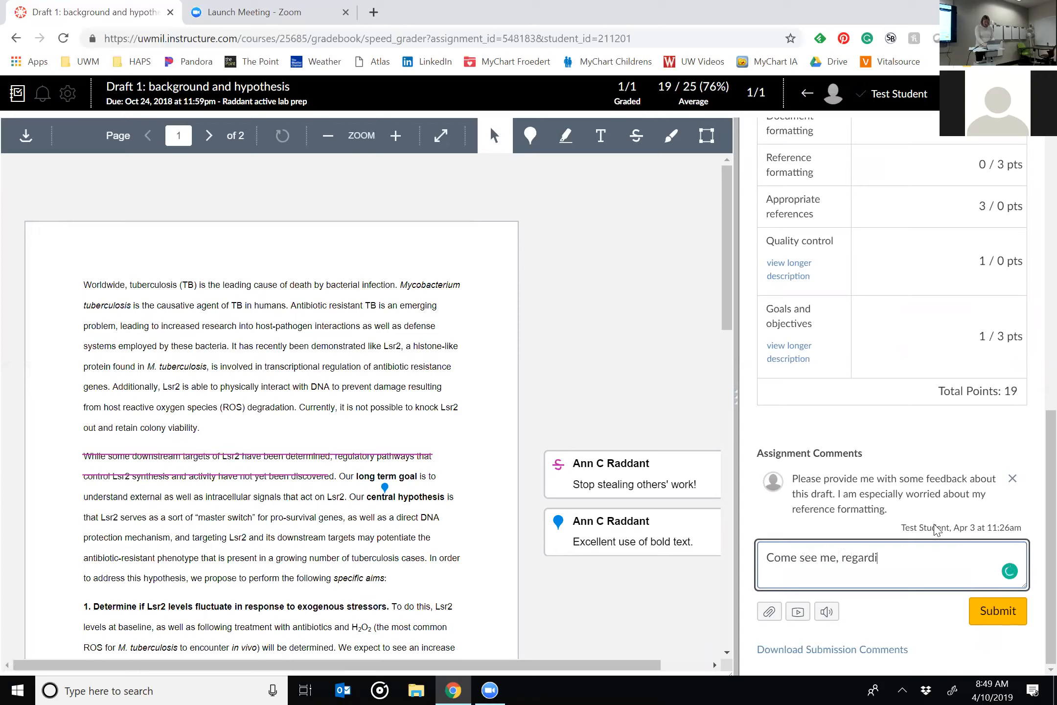
{"action": "type", "text": "ng plagarism."}
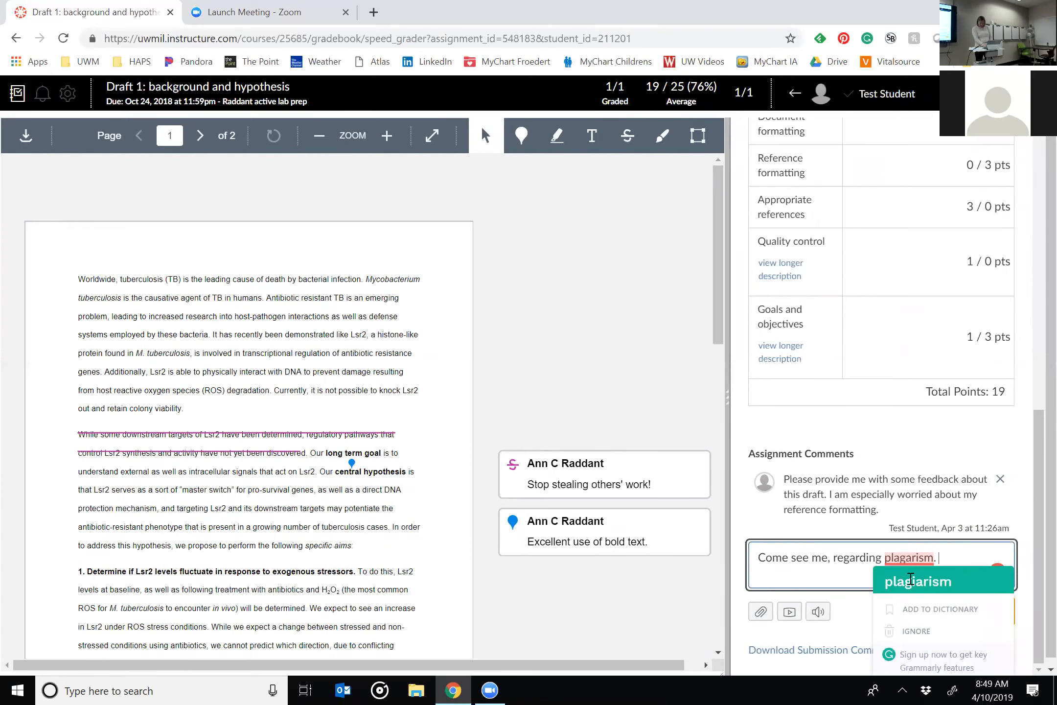
{"action": "left_click", "coordinate": [916, 581]}
{"action": "left_click", "coordinate": [998, 610]}
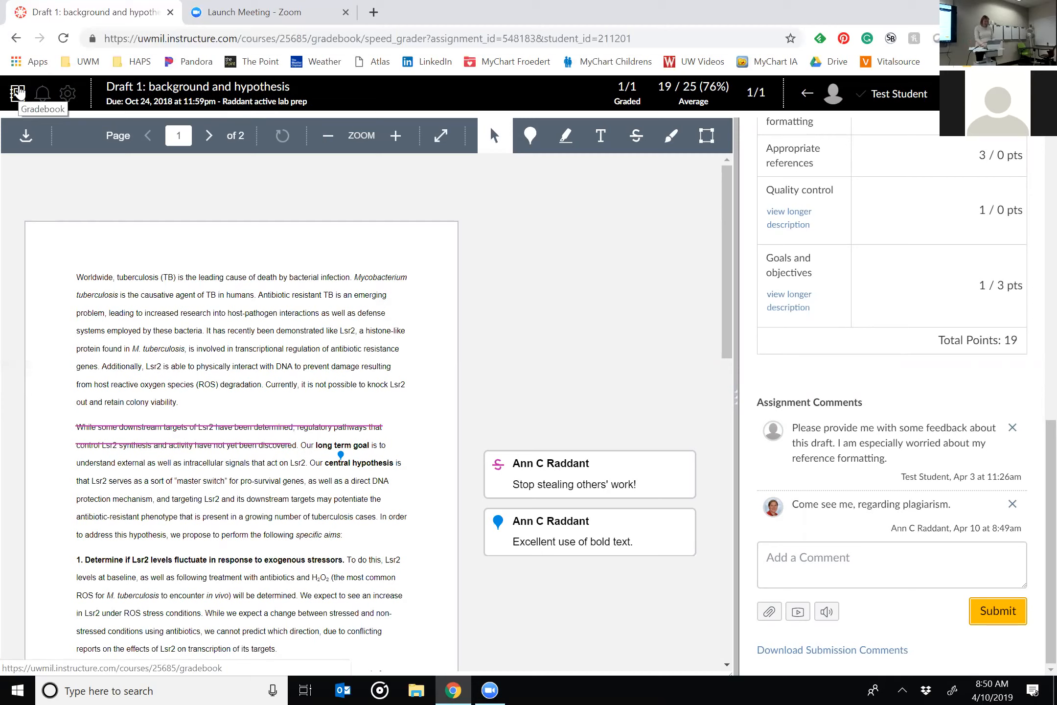
Return to the Raddant active lab prep course home page and switch to Student View.
{"action": "left_click", "coordinate": [268, 103]}
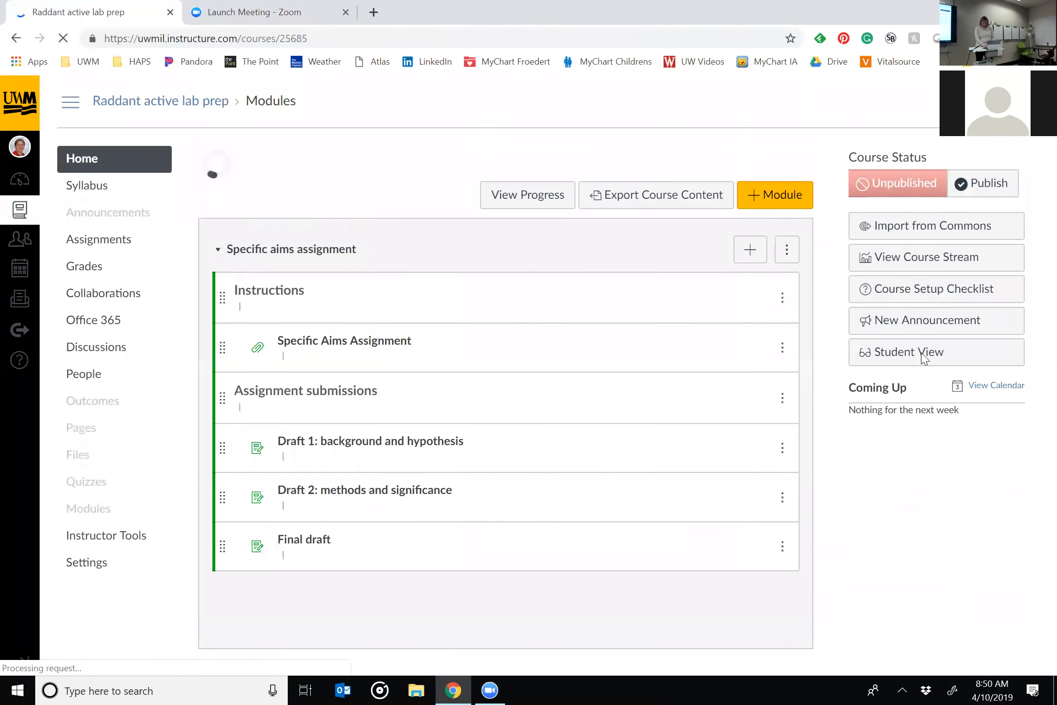
{"action": "left_click", "coordinate": [922, 359]}
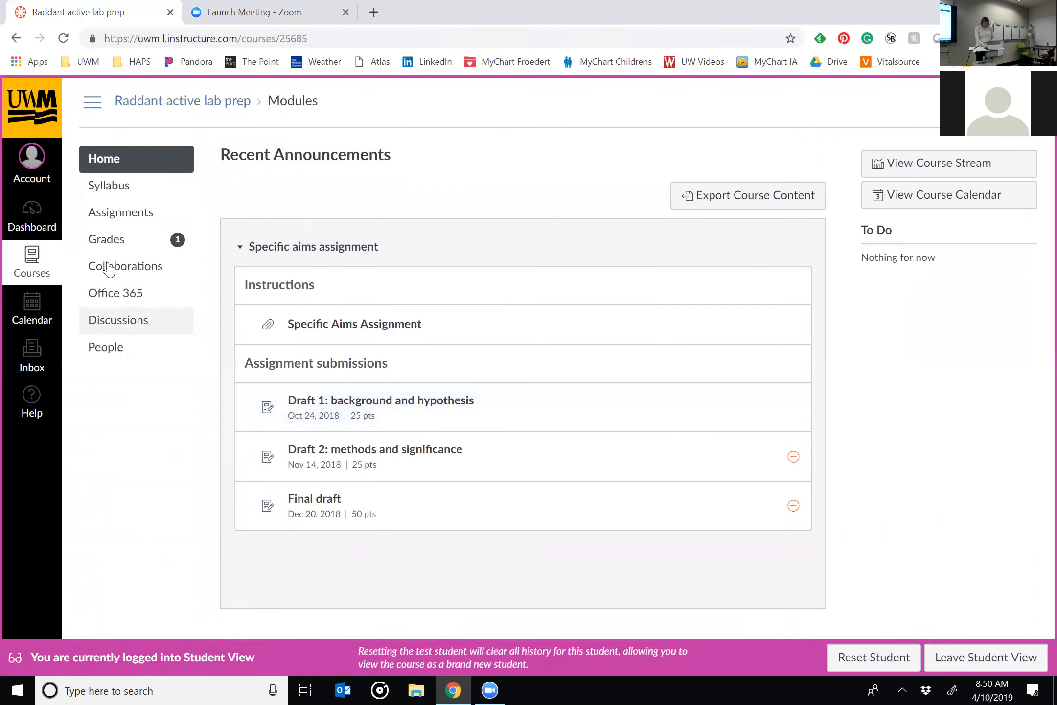
View the test student's grades and expand the comments and rubric assessment for Draft 1: background and hypothesis.
{"action": "left_click", "coordinate": [117, 244]}
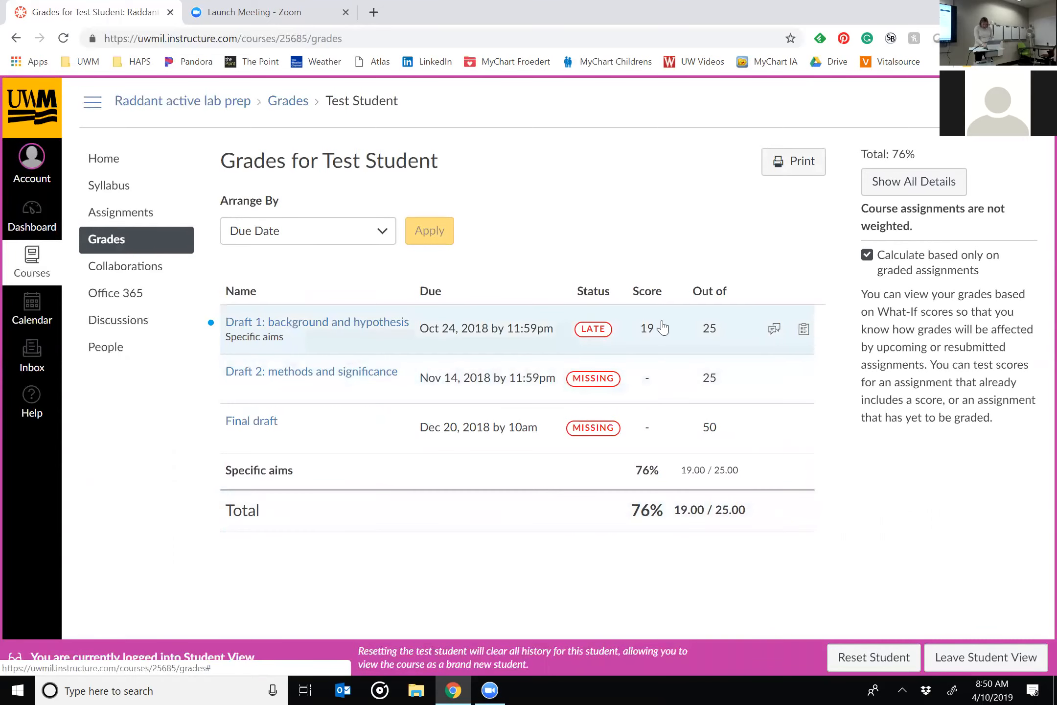
{"action": "left_click", "coordinate": [773, 332]}
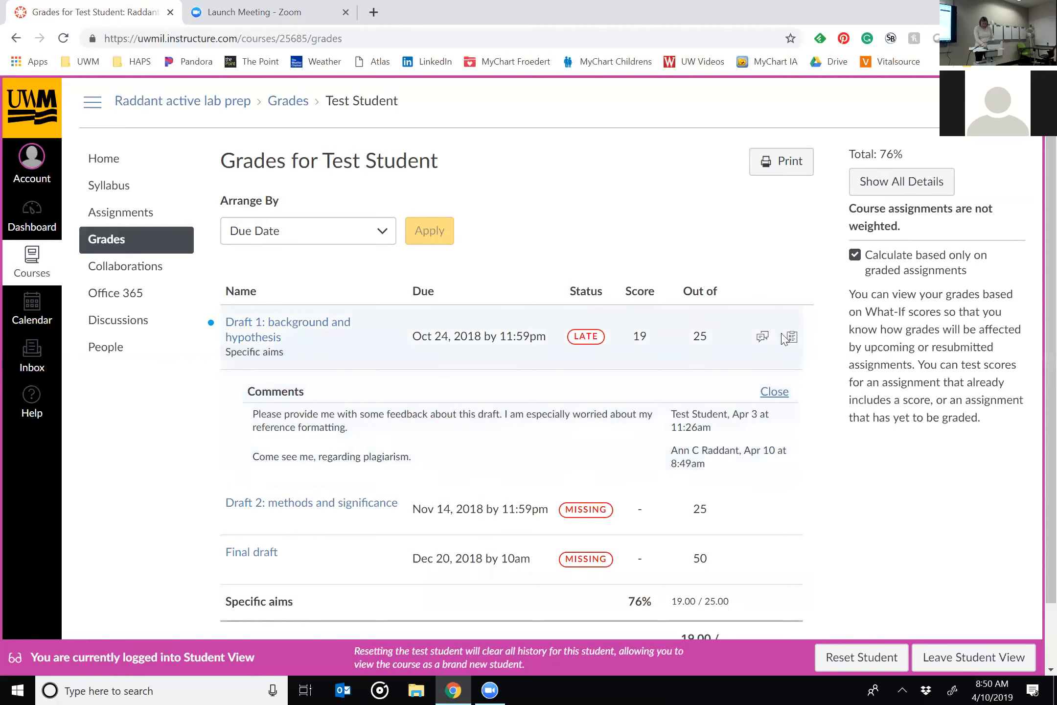
{"action": "left_click", "coordinate": [792, 340]}
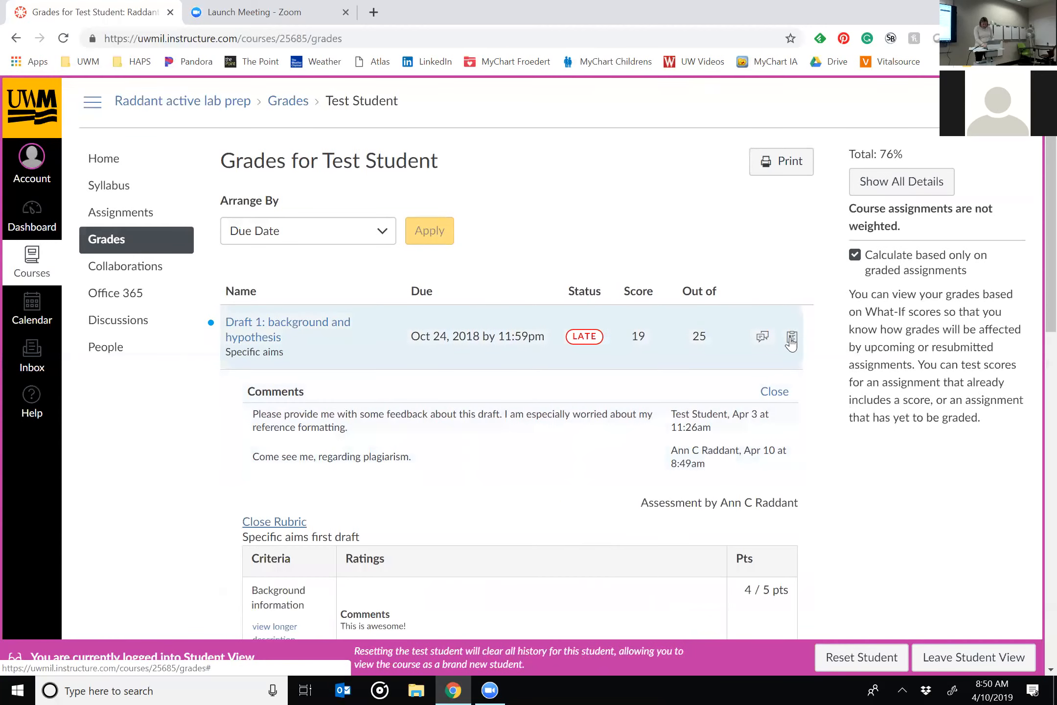
Open the Draft 1 submission details and review the instructor's annotations on TB example.docx and the scored rubric.
{"action": "left_click", "coordinate": [308, 331]}
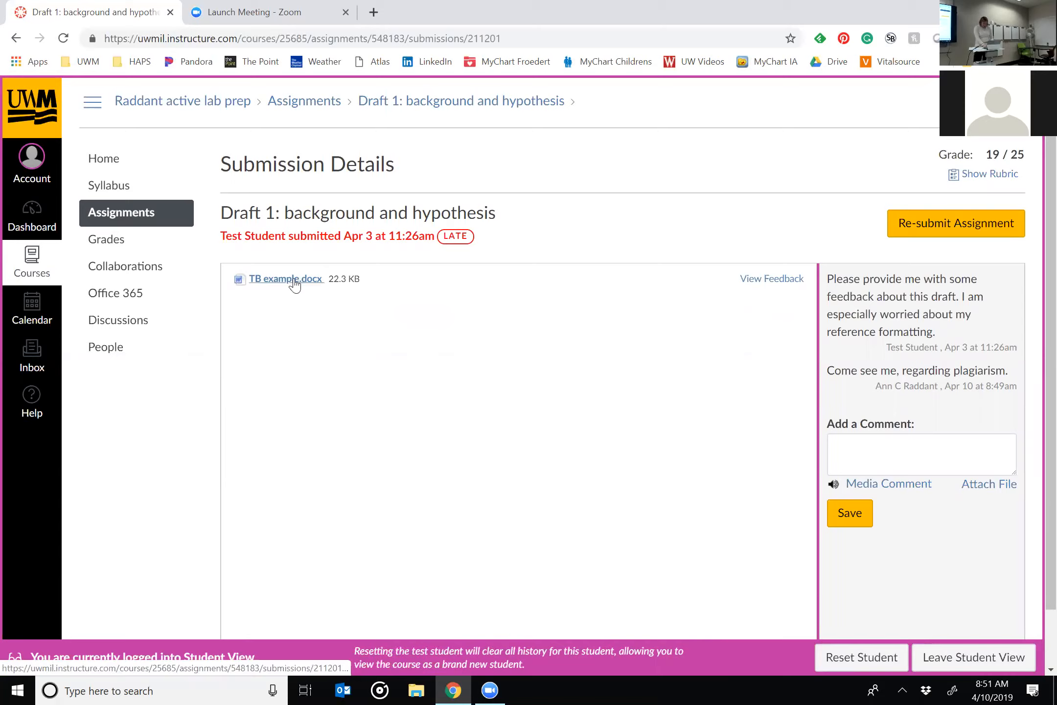
{"action": "left_click", "coordinate": [773, 278]}
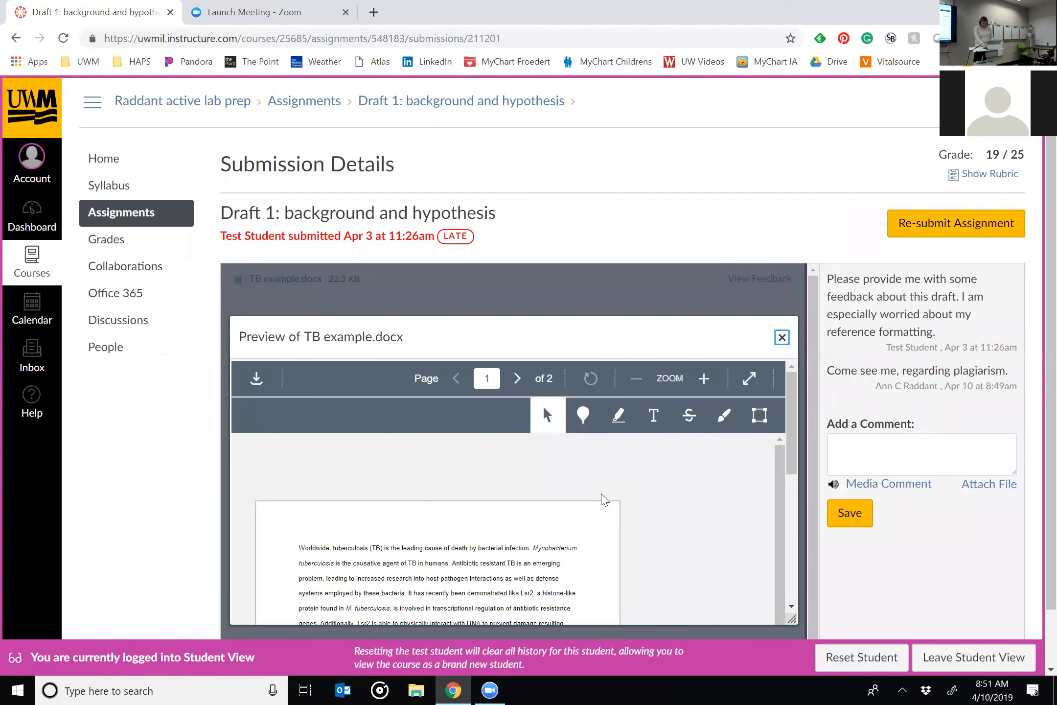
{"action": "scroll", "coordinate": [605, 500], "scroll_direction": "down", "scroll_amount": 3}
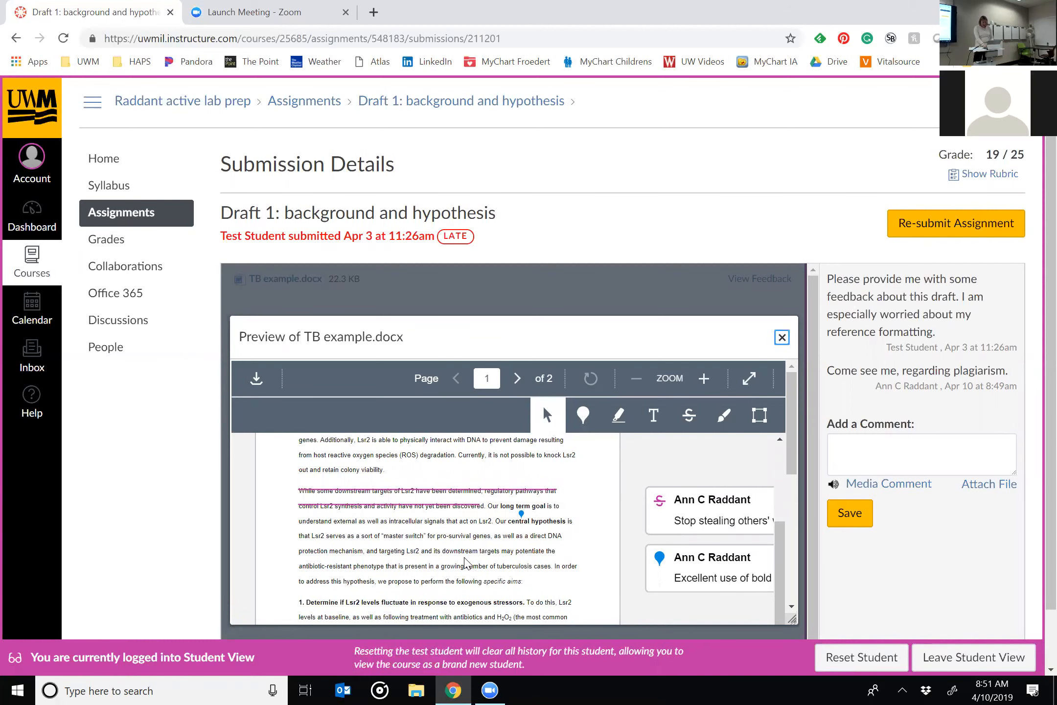
{"action": "scroll", "coordinate": [398, 528], "scroll_direction": "up", "scroll_amount": 1}
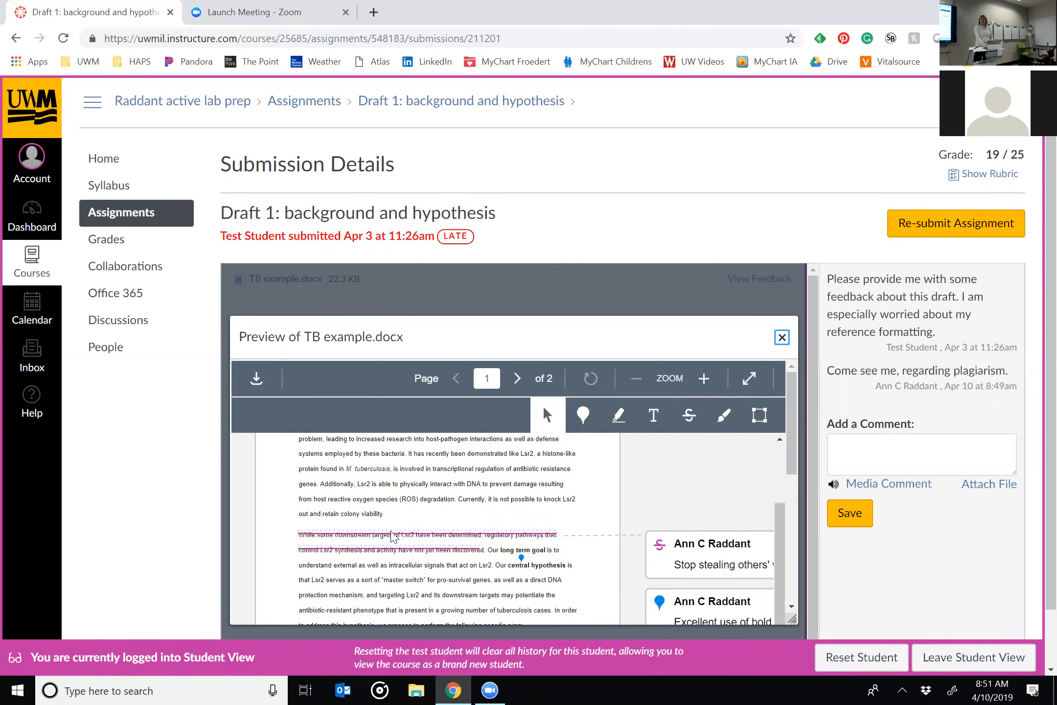
{"action": "scroll", "coordinate": [394, 535], "scroll_direction": "up", "scroll_amount": 2}
{"action": "scroll", "coordinate": [393, 532], "scroll_direction": "down", "scroll_amount": 4}
{"action": "scroll", "coordinate": [392, 531], "scroll_direction": "up", "scroll_amount": 1}
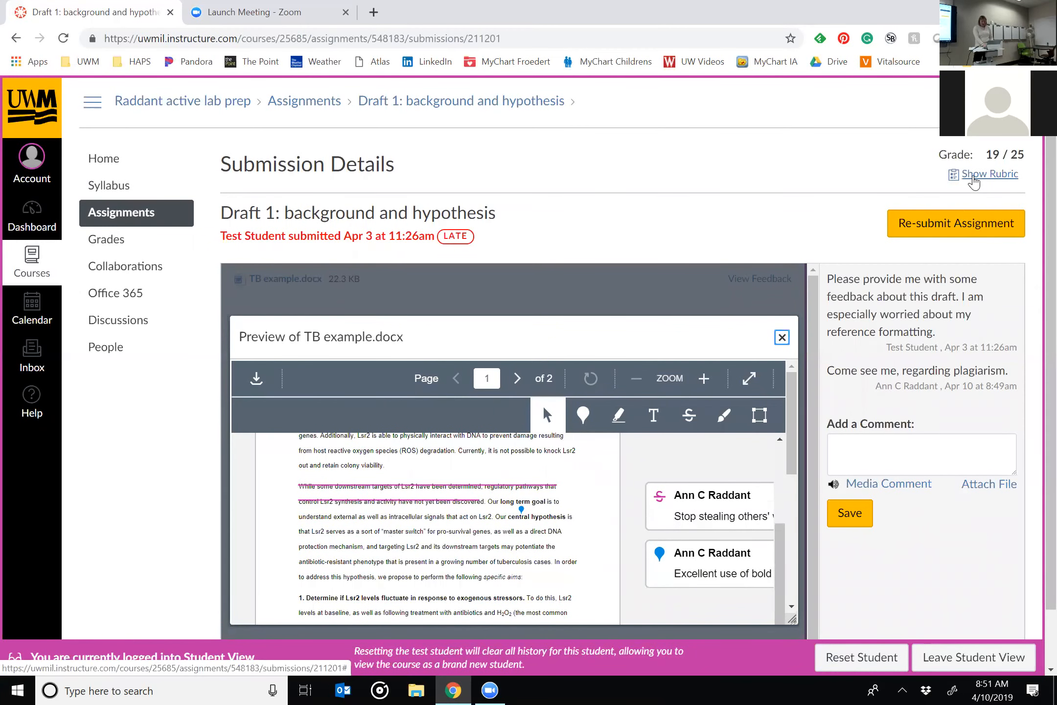
{"action": "left_click", "coordinate": [974, 177]}
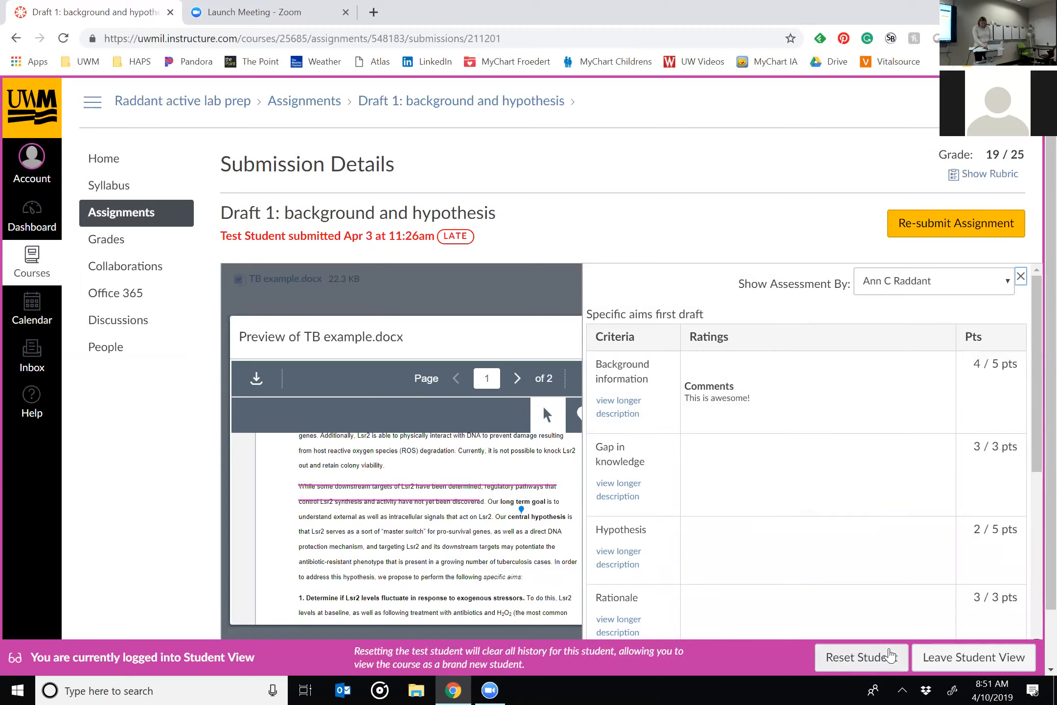
Leave Student View and open the Draft 2: methods and significance assignment from the course's assignment list.
{"action": "left_click", "coordinate": [969, 660]}
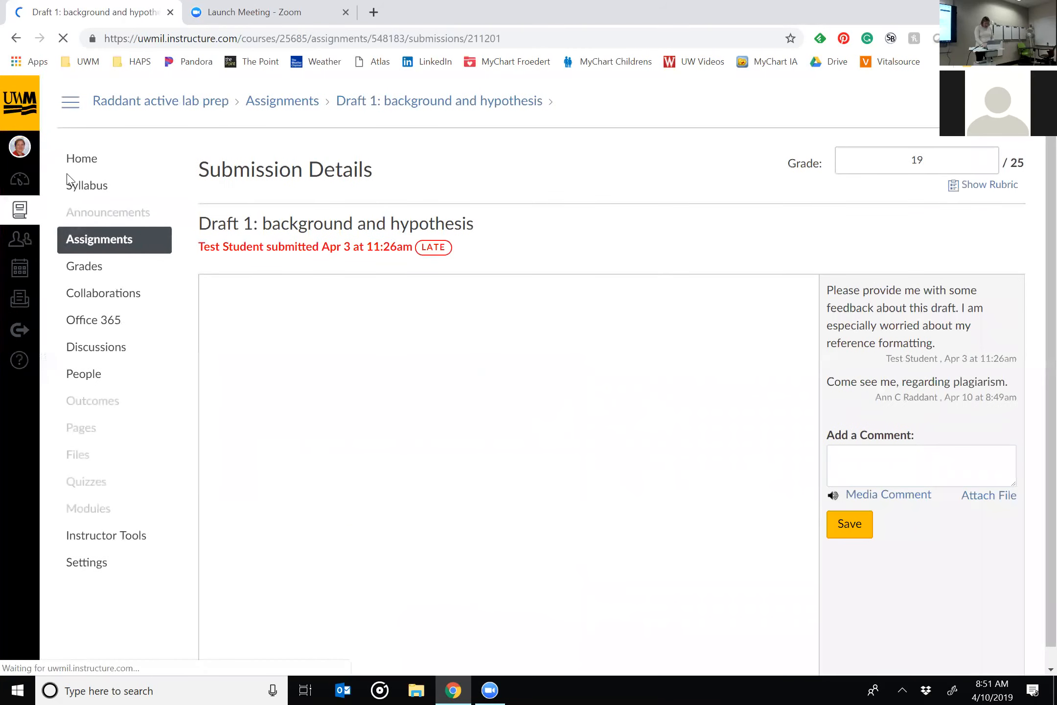
{"action": "left_click", "coordinate": [145, 242]}
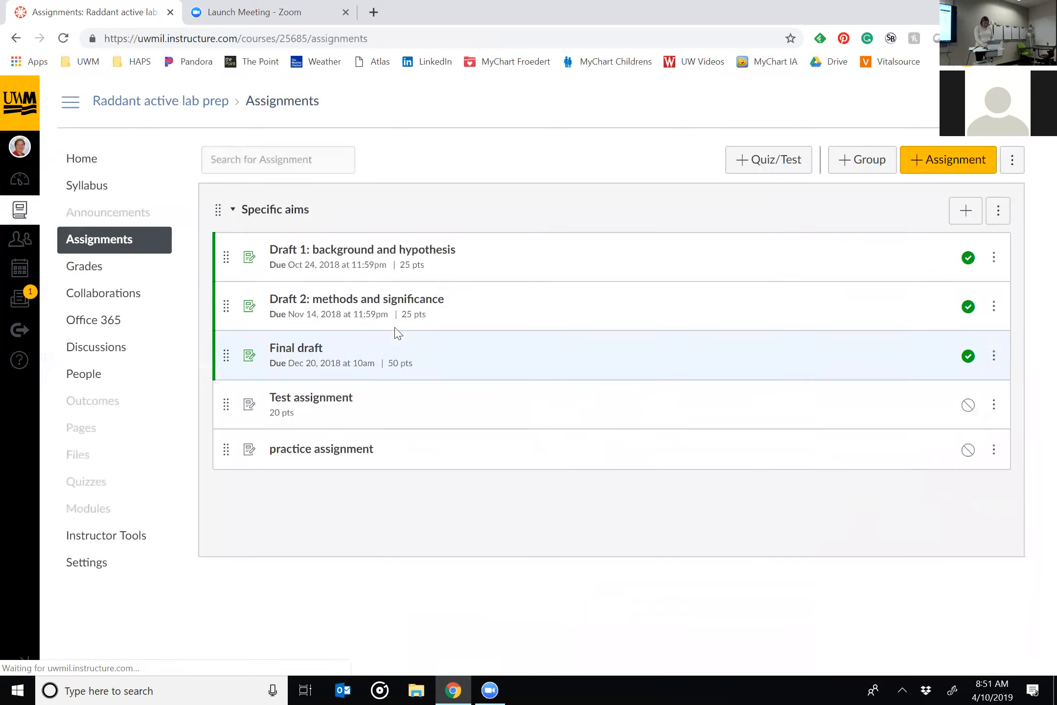
{"action": "left_click", "coordinate": [347, 301]}
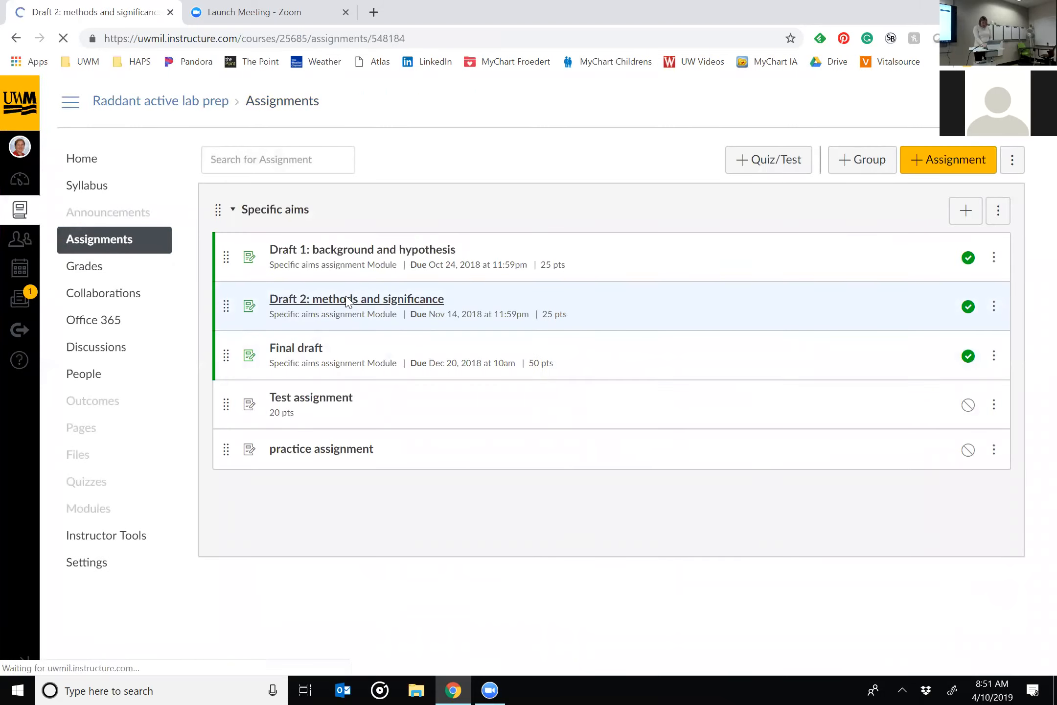
Edit the Specific aims second draft rubric and update it with "Use this rubric for assignment grading" enabled.
{"action": "scroll", "coordinate": [893, 470], "scroll_direction": "down", "scroll_amount": 4}
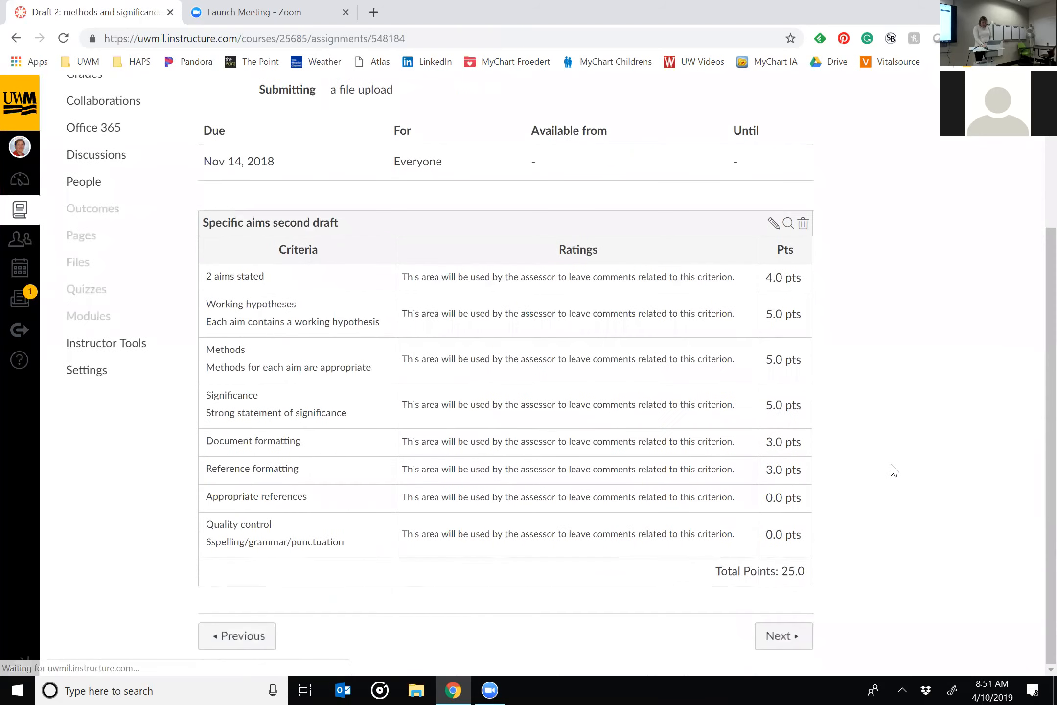
{"action": "left_click", "coordinate": [773, 226]}
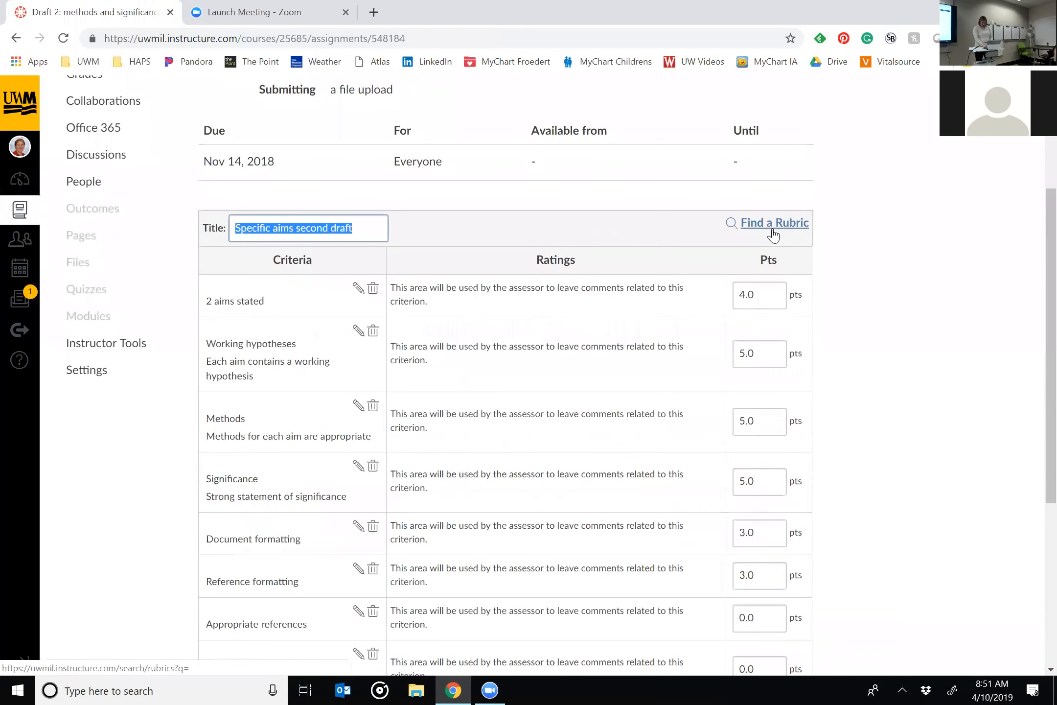
{"action": "scroll", "coordinate": [910, 389], "scroll_direction": "down", "scroll_amount": 6}
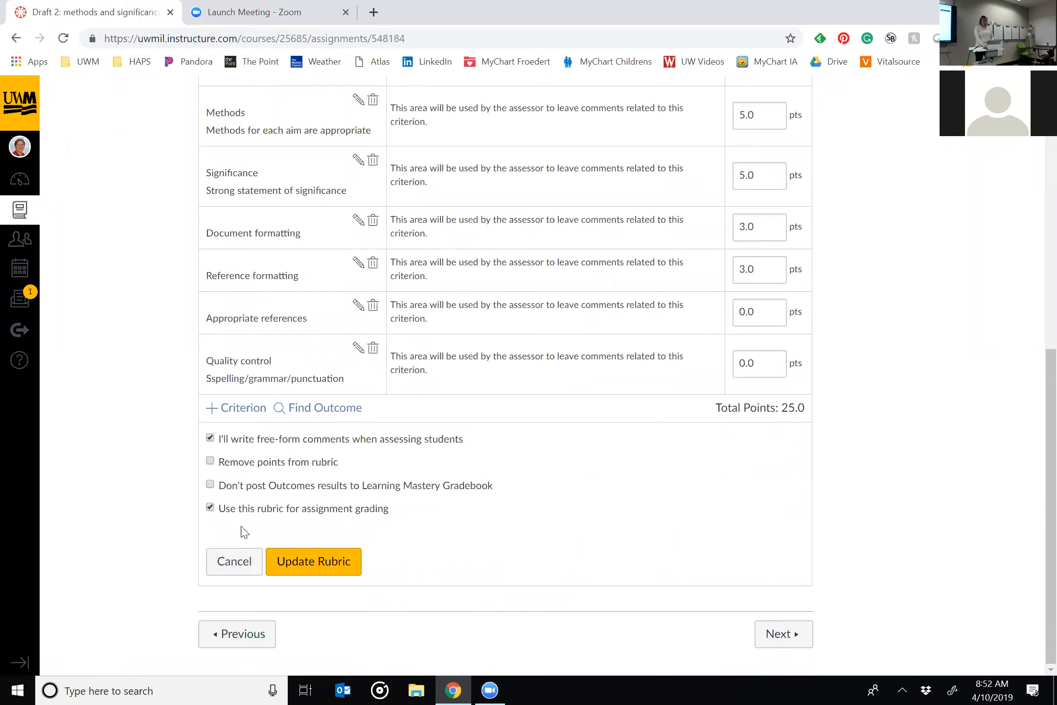
{"action": "left_click", "coordinate": [302, 567]}
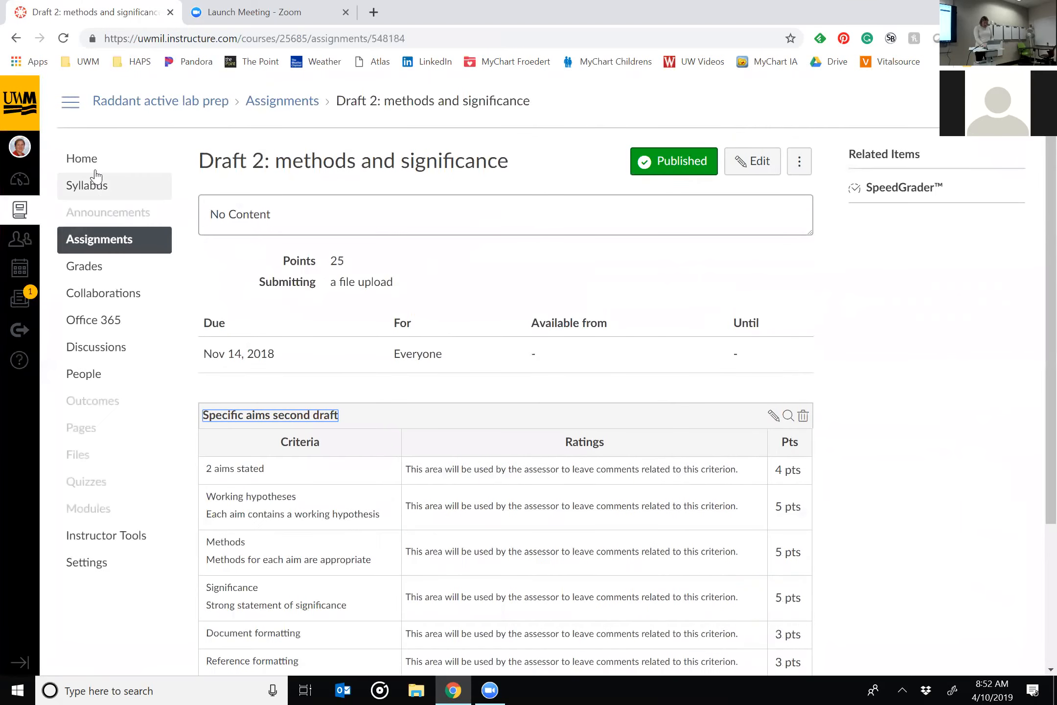
Return to the course home page, enter Student View, and open Draft 2: methods and significance.
{"action": "left_click", "coordinate": [163, 167]}
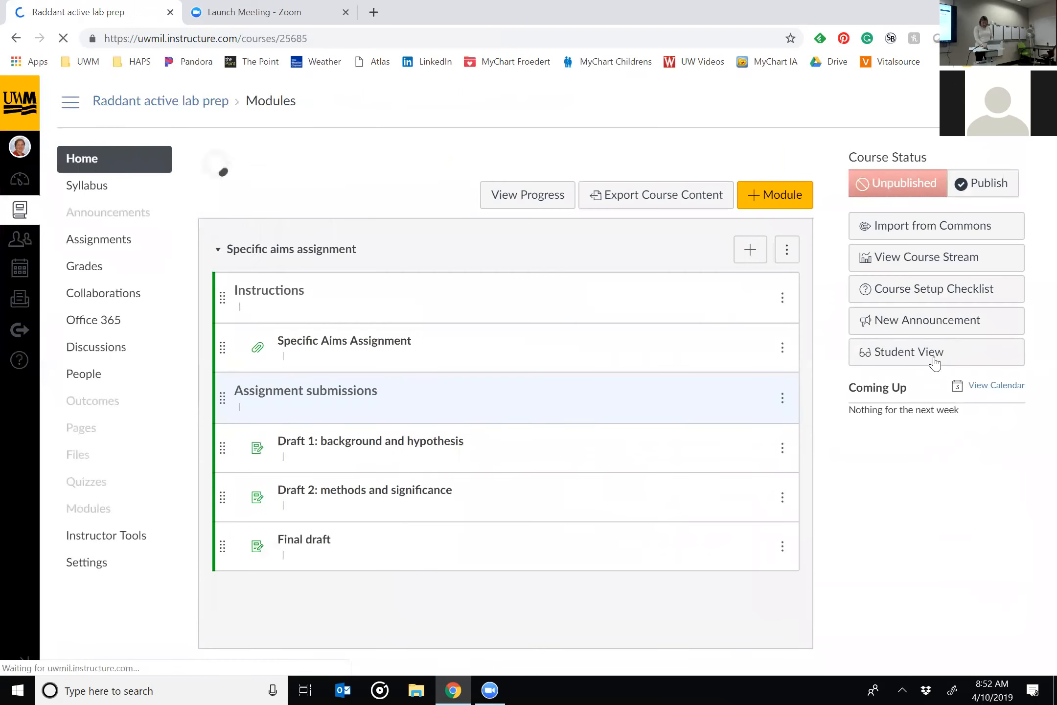
{"action": "left_click", "coordinate": [929, 356]}
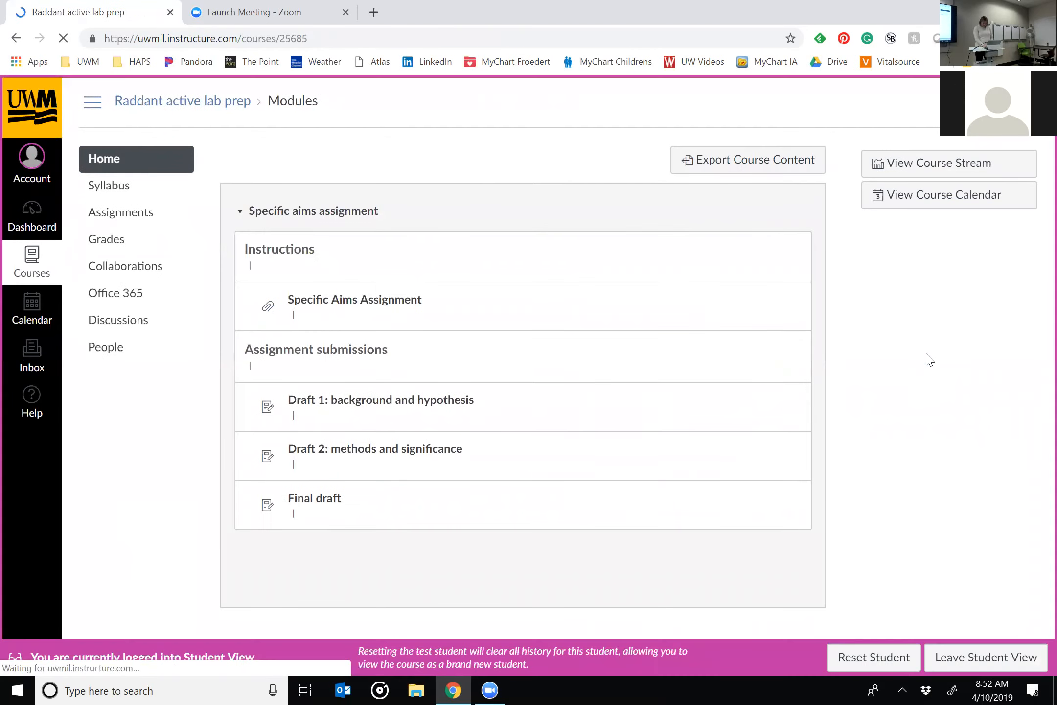
{"action": "left_click", "coordinate": [365, 459]}
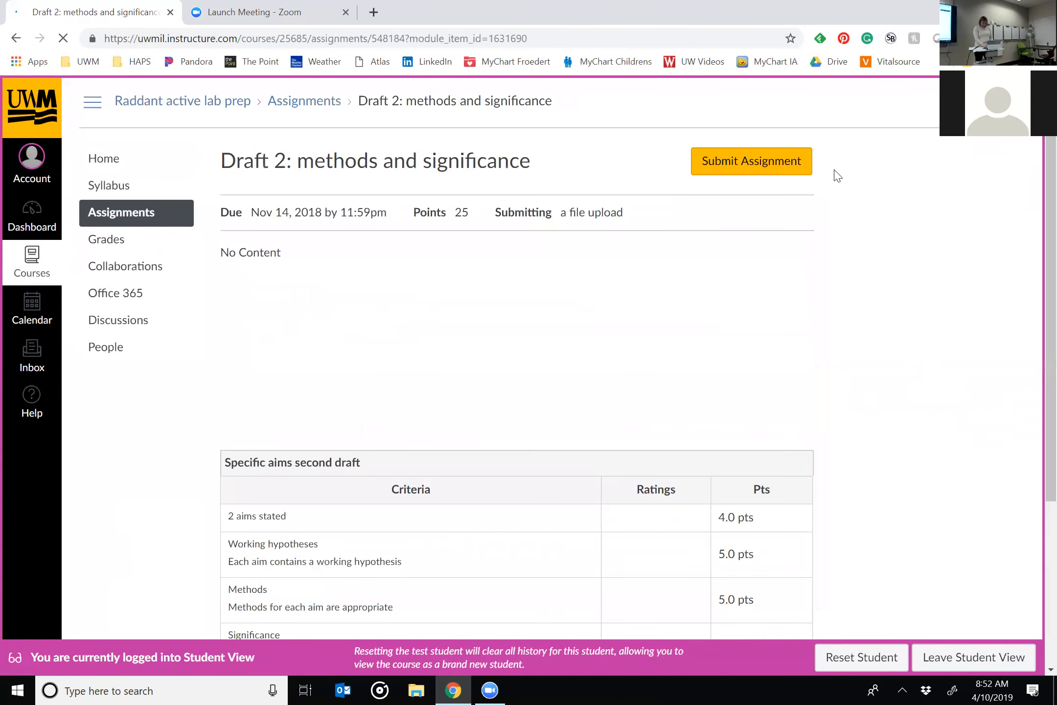
Try to submit the file 2 - Endo 1 SP19.mp4 as the upload for Draft 2.
{"action": "left_click", "coordinate": [746, 166]}
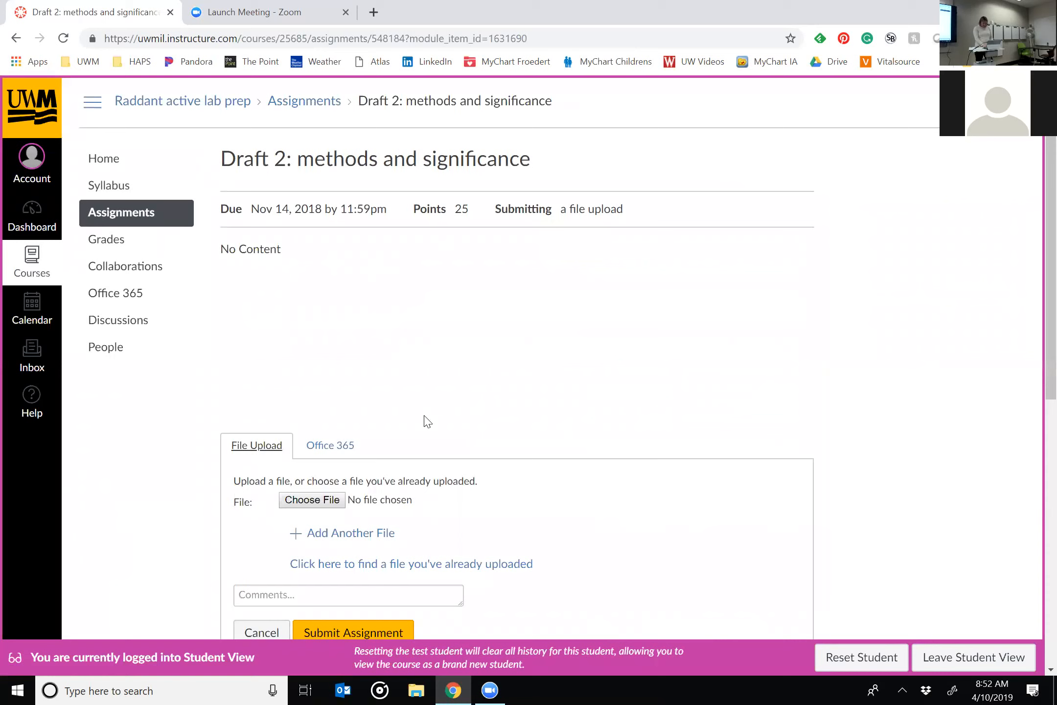
{"action": "scroll", "coordinate": [425, 422], "scroll_direction": "down", "scroll_amount": 5}
{"action": "left_click", "coordinate": [325, 272]}
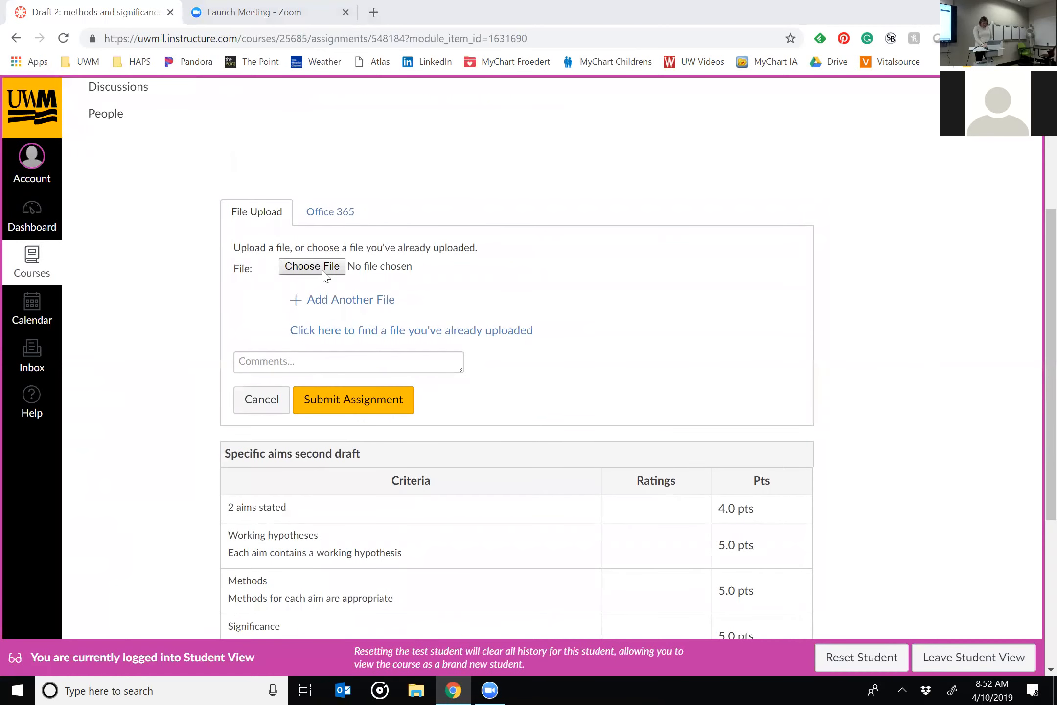
{"action": "left_click", "coordinate": [705, 438]}
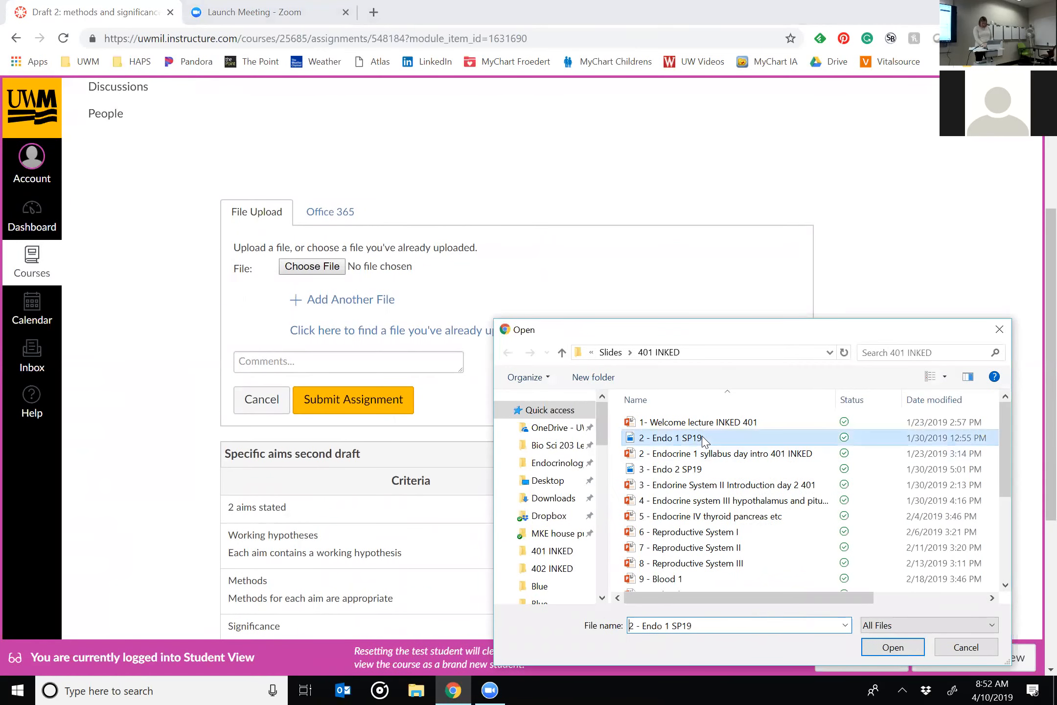
{"action": "left_click", "coordinate": [893, 647]}
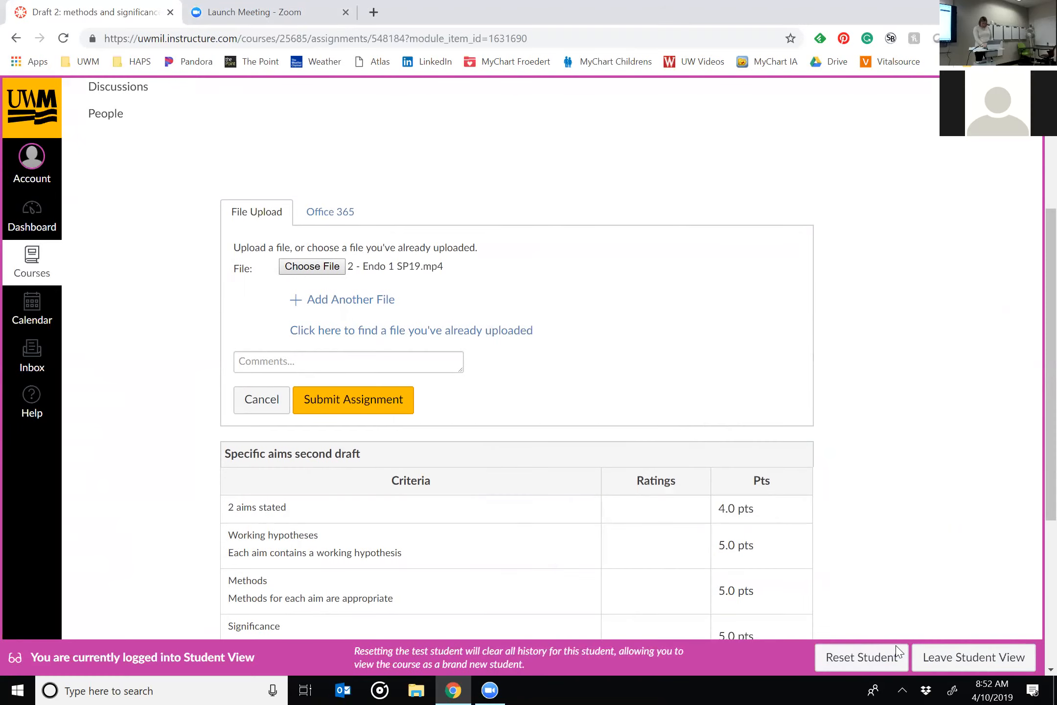
{"action": "left_click", "coordinate": [365, 401]}
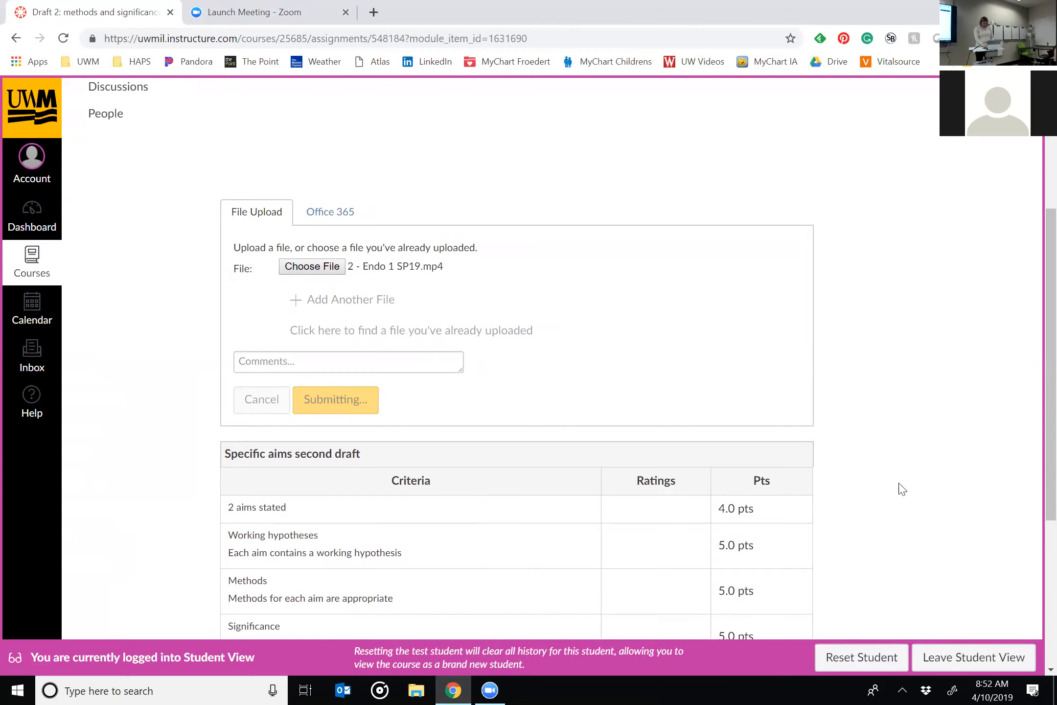
{"action": "scroll", "coordinate": [902, 488], "scroll_direction": "down", "scroll_amount": 1}
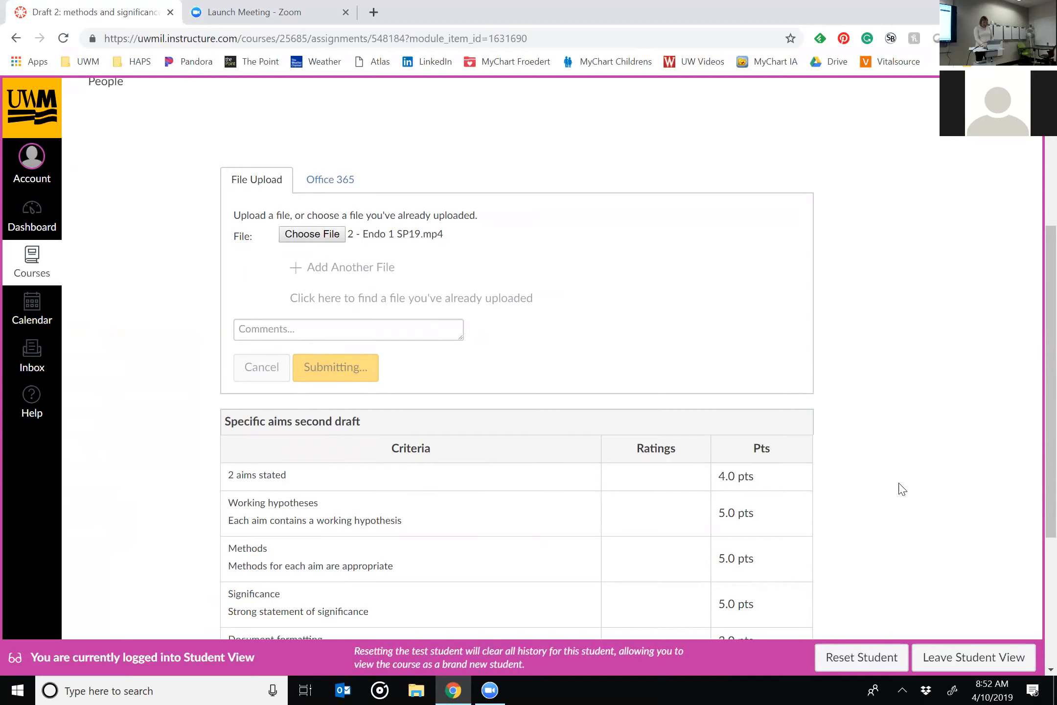
{"action": "scroll", "coordinate": [903, 488], "scroll_direction": "up", "scroll_amount": 3}
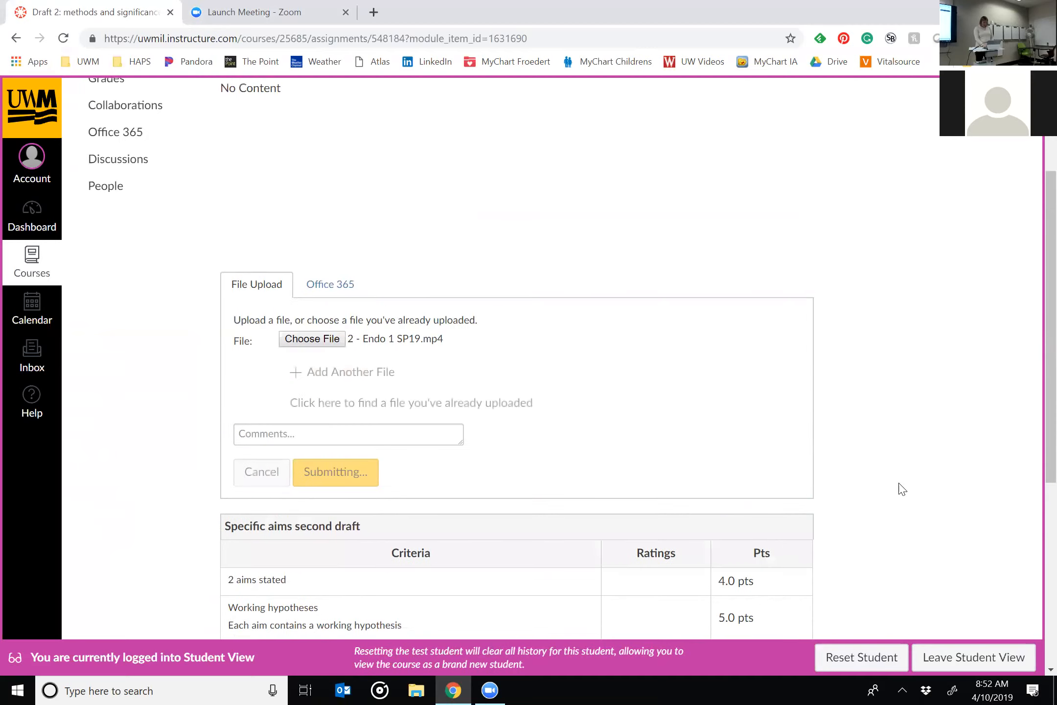
Replace the chosen upload with the Nutrition, digestion, and metabolism objectives Word document from the Outlines and objectives folder.
{"action": "left_click", "coordinate": [308, 337]}
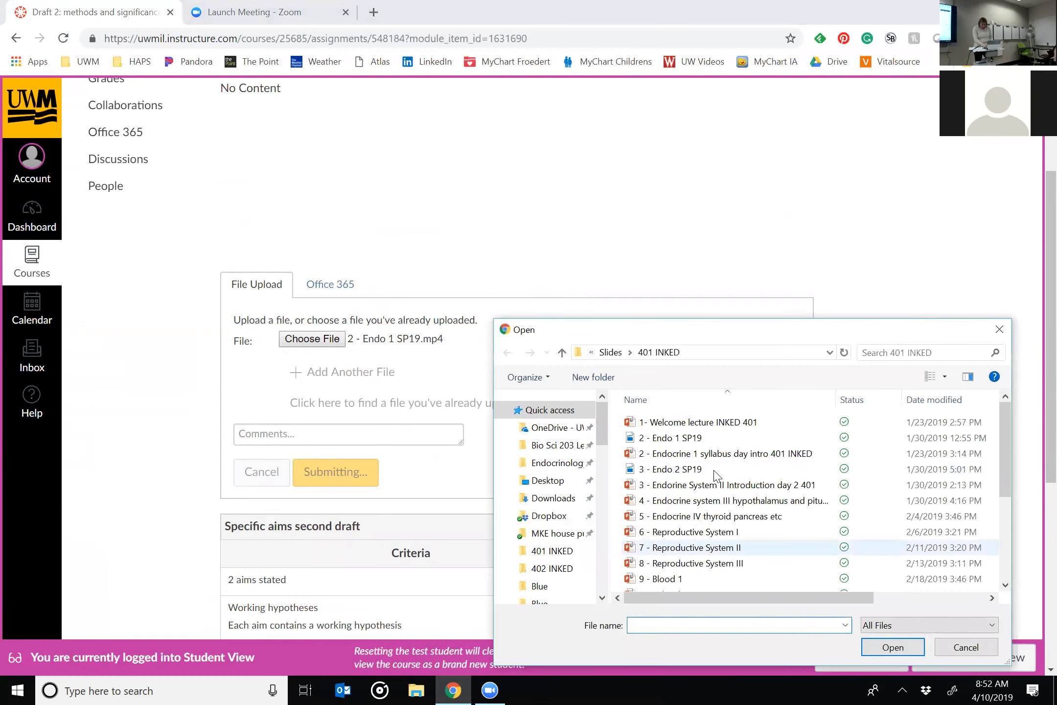
{"action": "scroll", "coordinate": [724, 507], "scroll_direction": "down", "scroll_amount": 3}
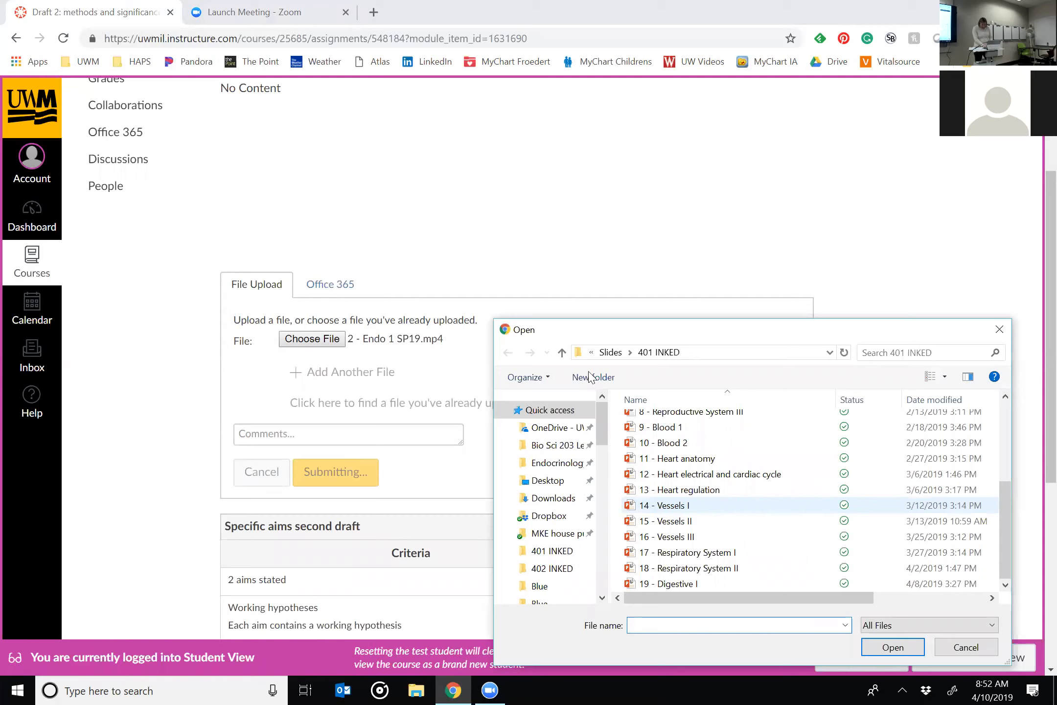
{"action": "left_click", "coordinate": [553, 445]}
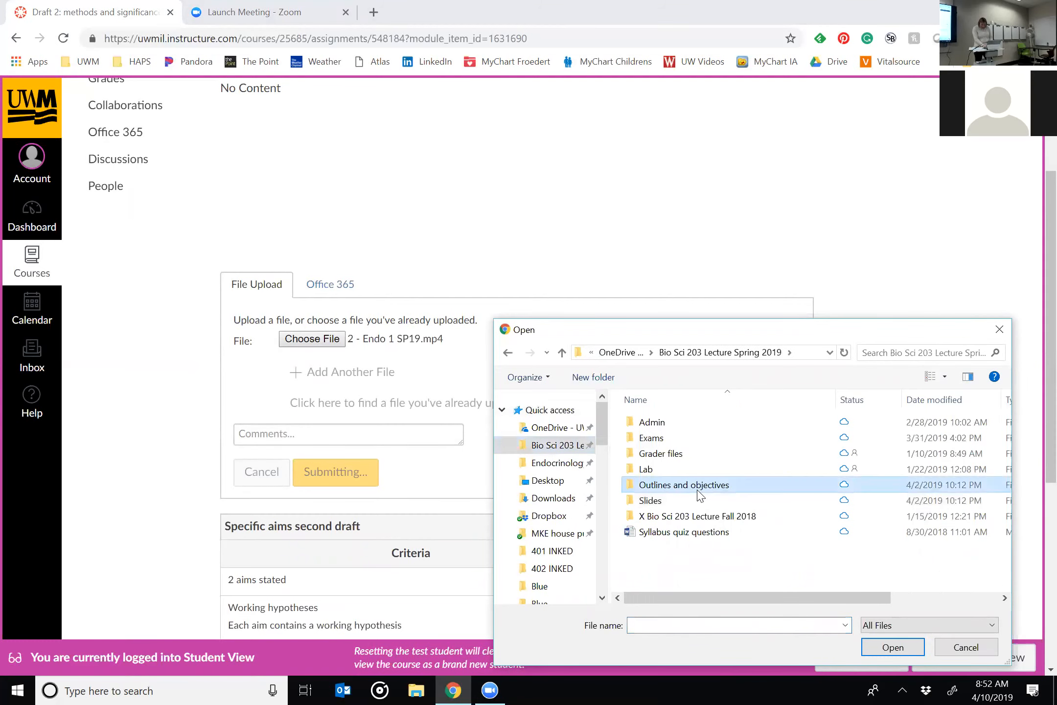
{"action": "double_click", "coordinate": [699, 482]}
{"action": "left_click", "coordinate": [656, 454]}
{"action": "left_click", "coordinate": [881, 649]}
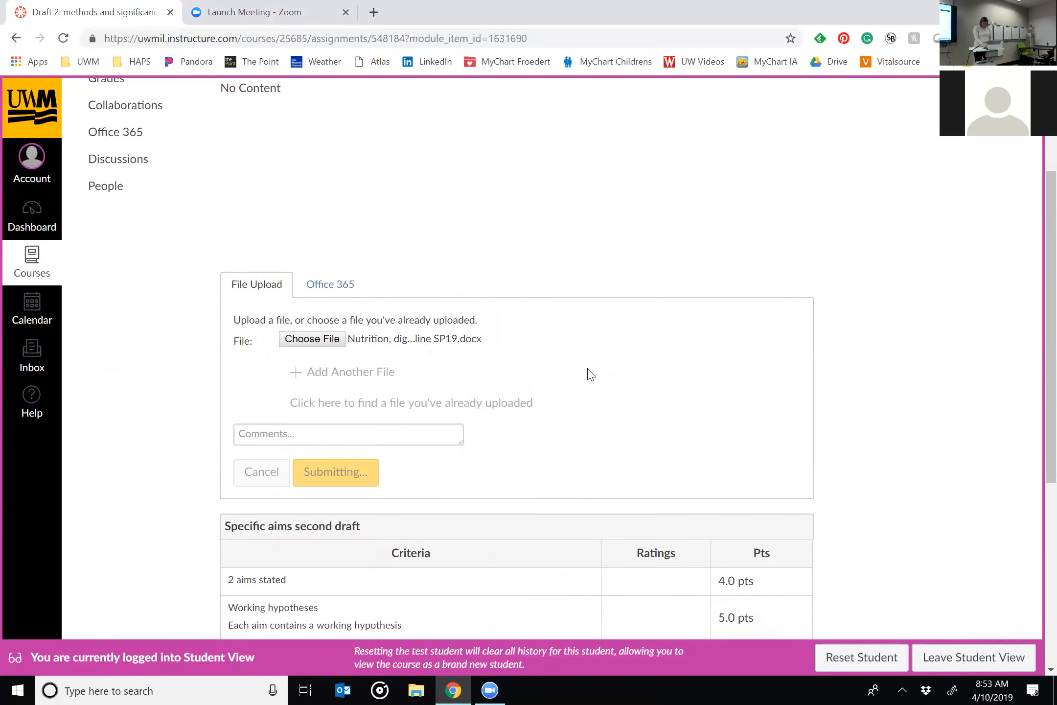
Reload the Draft 2 assignment page, discarding the pending upload.
{"action": "scroll", "coordinate": [591, 374], "scroll_direction": "down", "scroll_amount": 1}
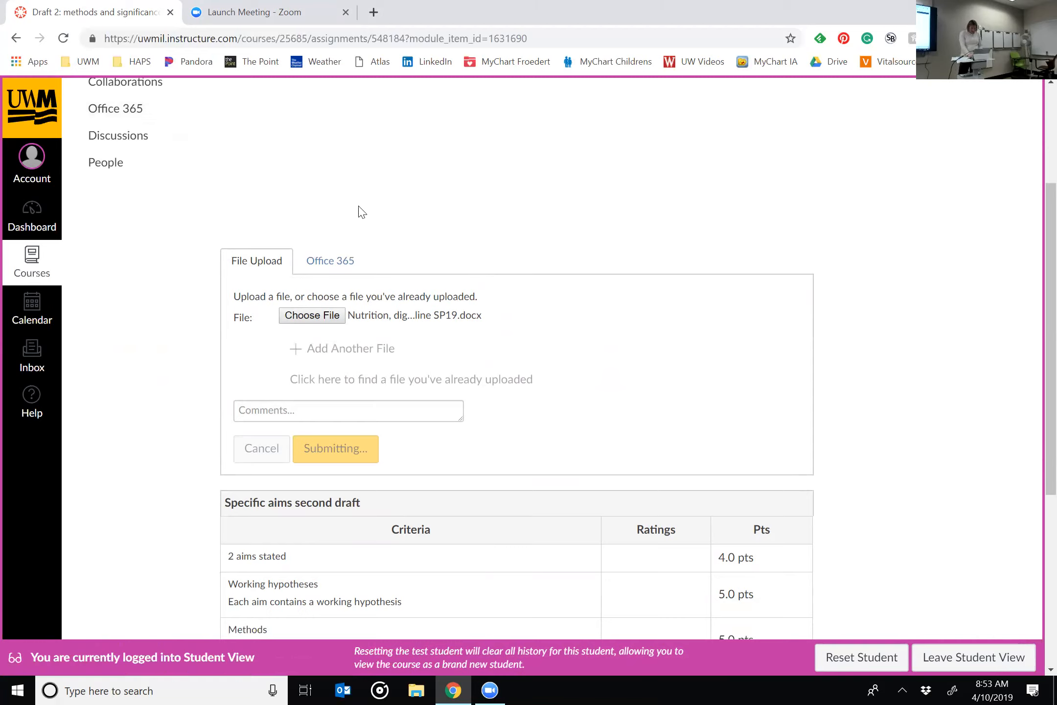
{"action": "left_click", "coordinate": [63, 43]}
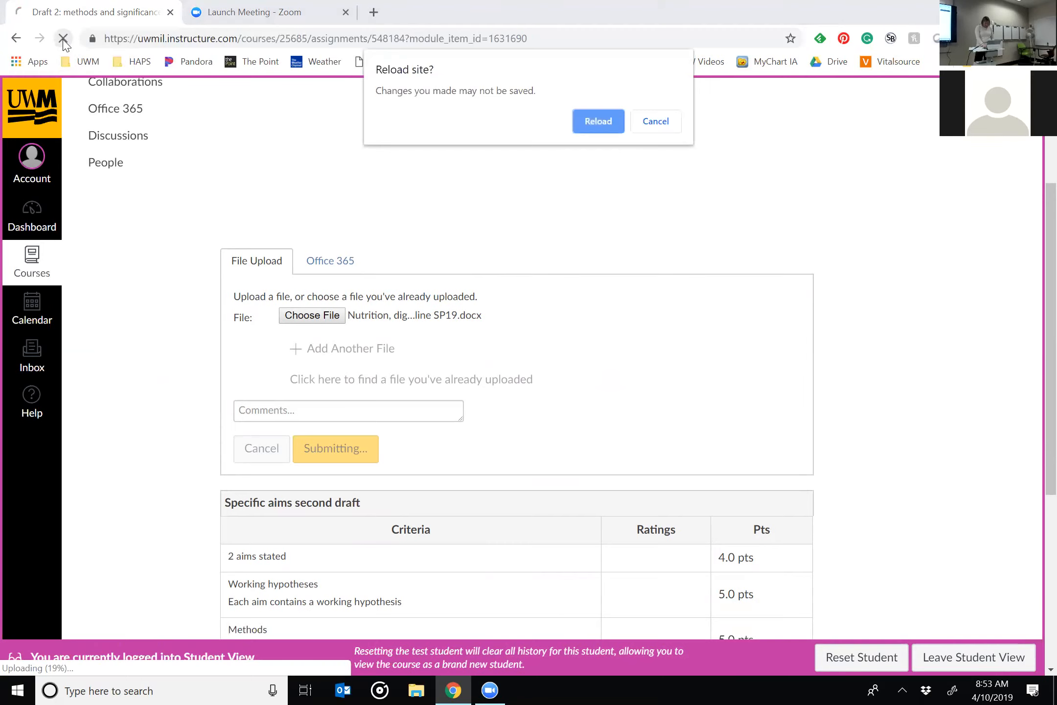
{"action": "left_click", "coordinate": [598, 122]}
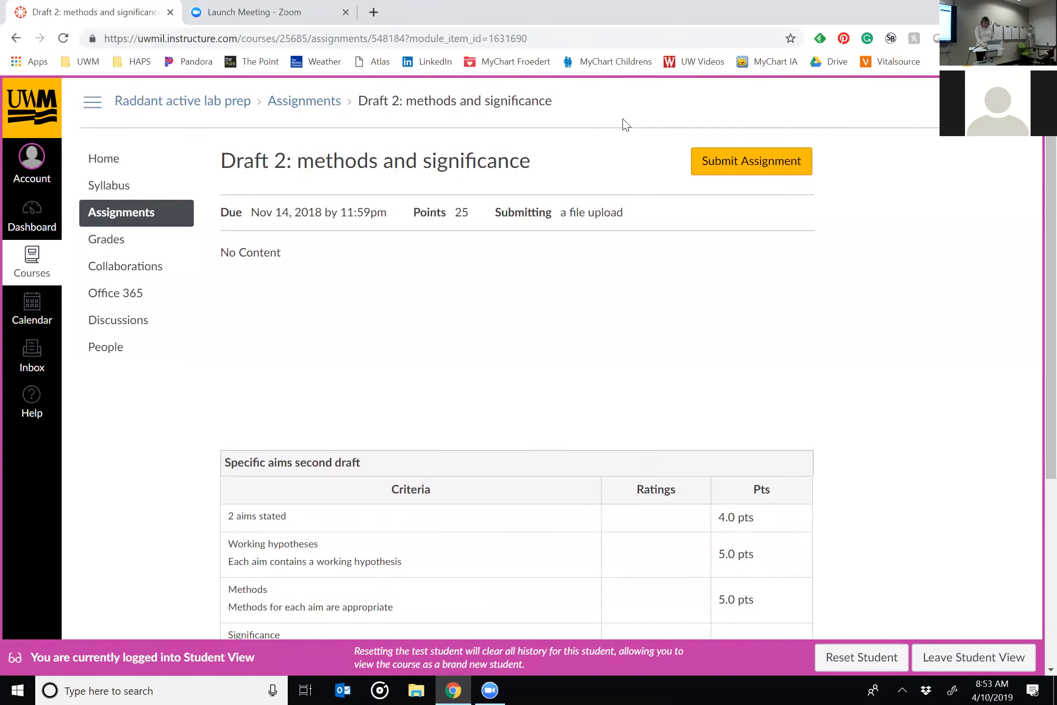
Submit the Nutrition, digestion, and metabolism objectives Word document for Draft 2 as the test student.
{"action": "left_click", "coordinate": [753, 163]}
{"action": "left_click", "coordinate": [309, 500]}
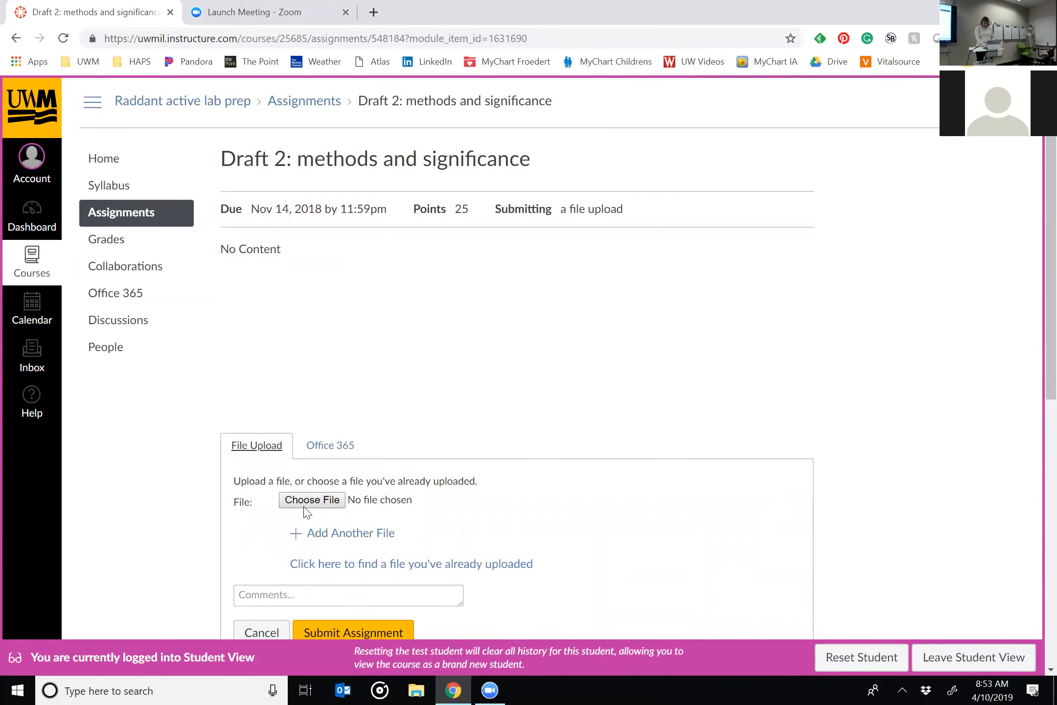
{"action": "left_click", "coordinate": [718, 456]}
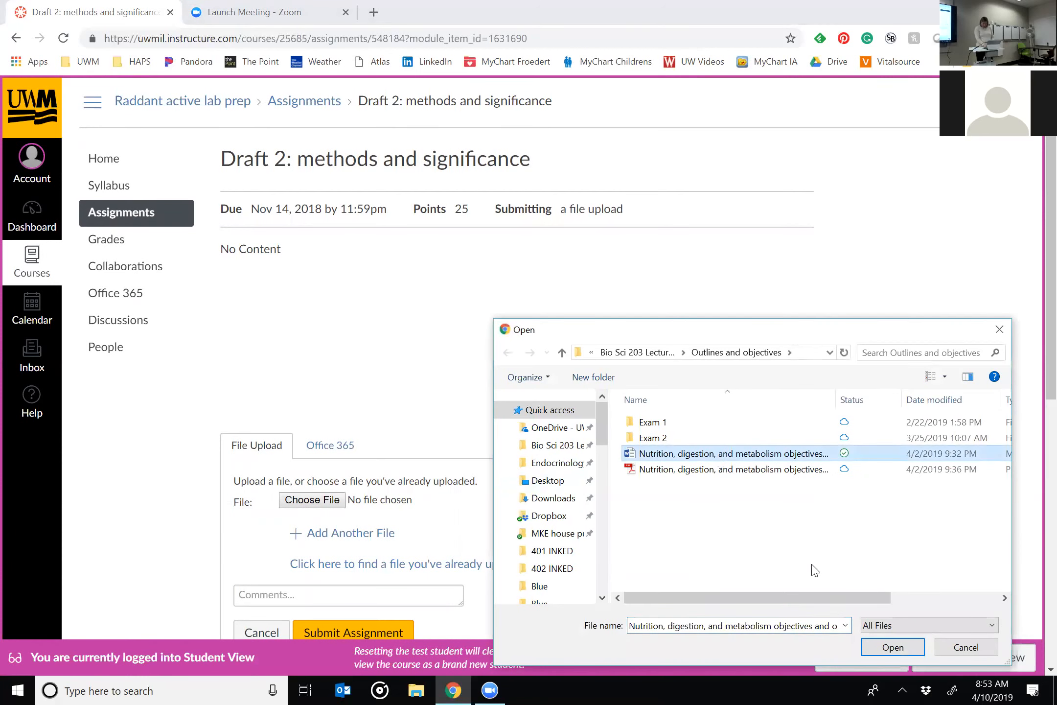
{"action": "left_click", "coordinate": [878, 647]}
{"action": "scroll", "coordinate": [727, 337], "scroll_direction": "down", "scroll_amount": 5}
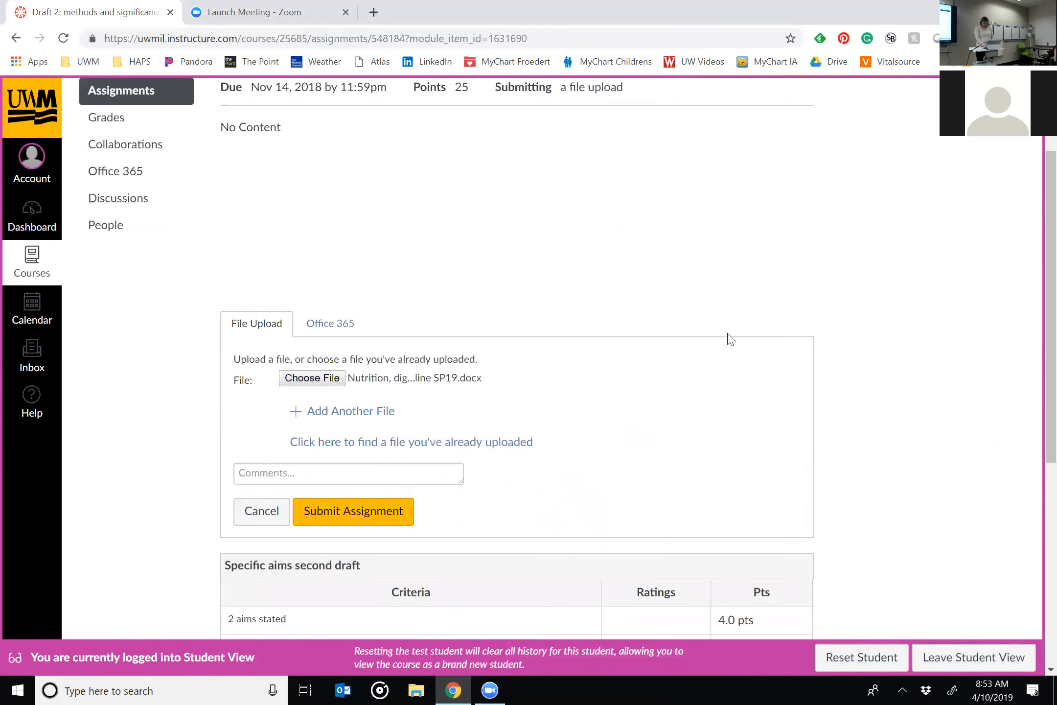
{"action": "left_click", "coordinate": [367, 389]}
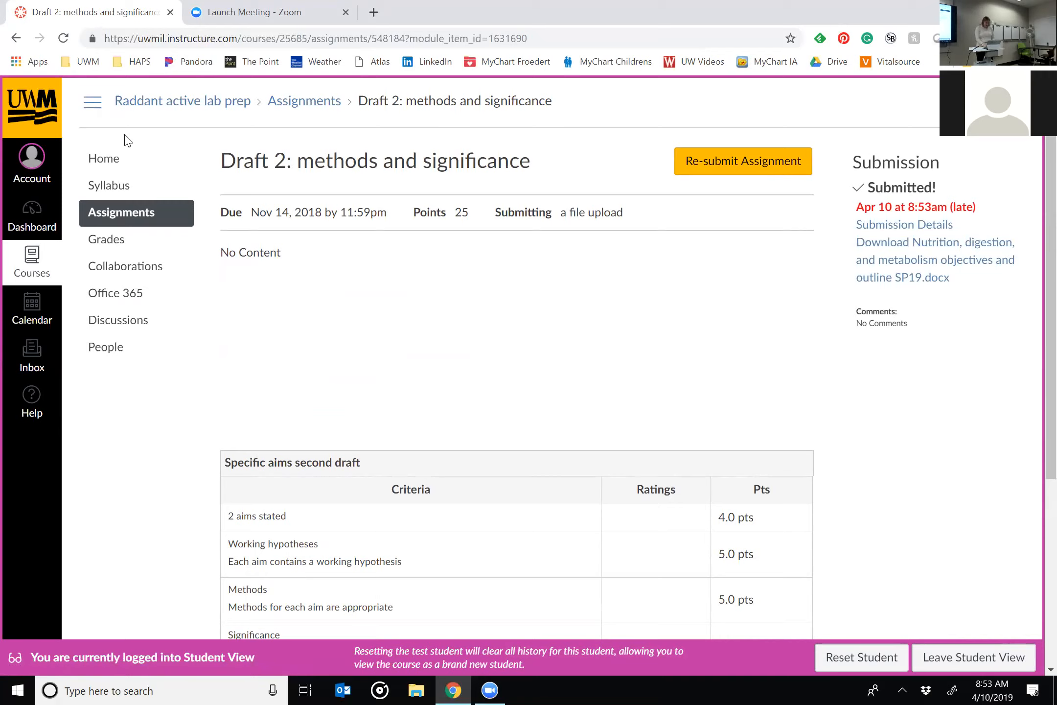
Leave Student View, open the Draft 2 submission for grading from the course's To Do list, and show its rubric in a widened grading pane.
{"action": "left_click", "coordinate": [976, 659]}
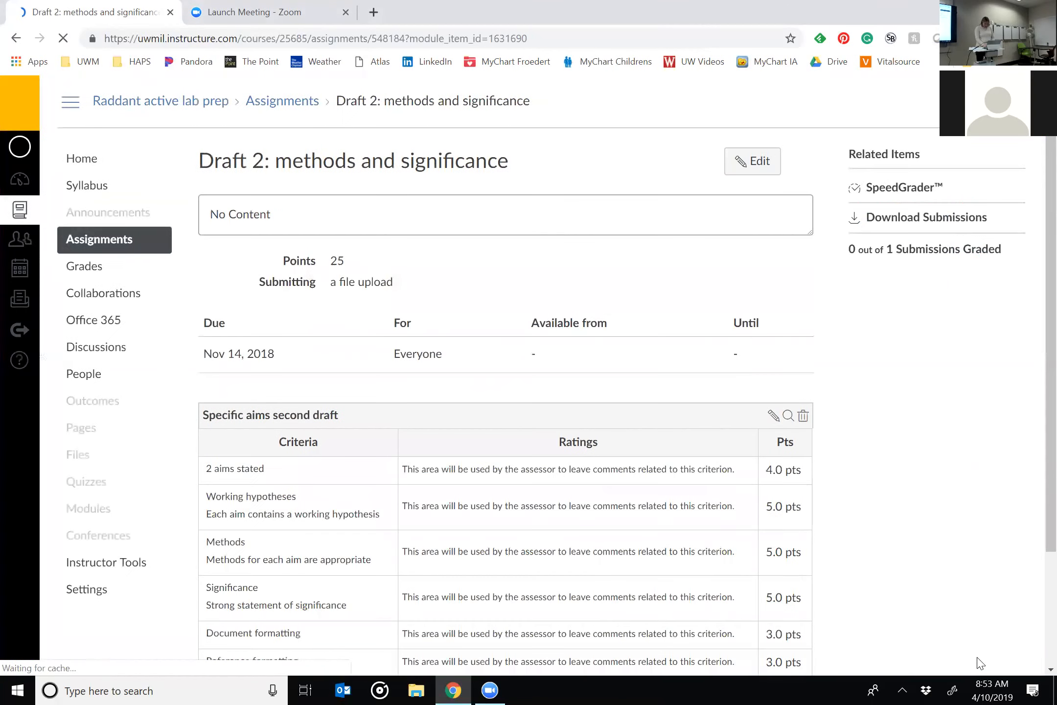
{"action": "left_click", "coordinate": [93, 166]}
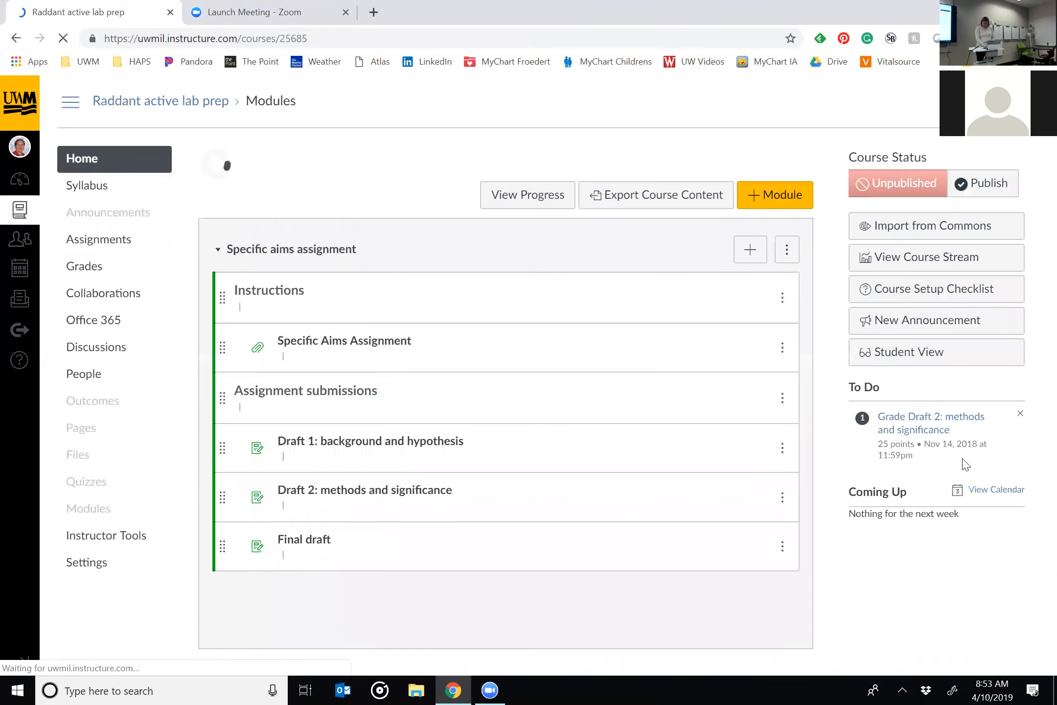
{"action": "left_click", "coordinate": [922, 431]}
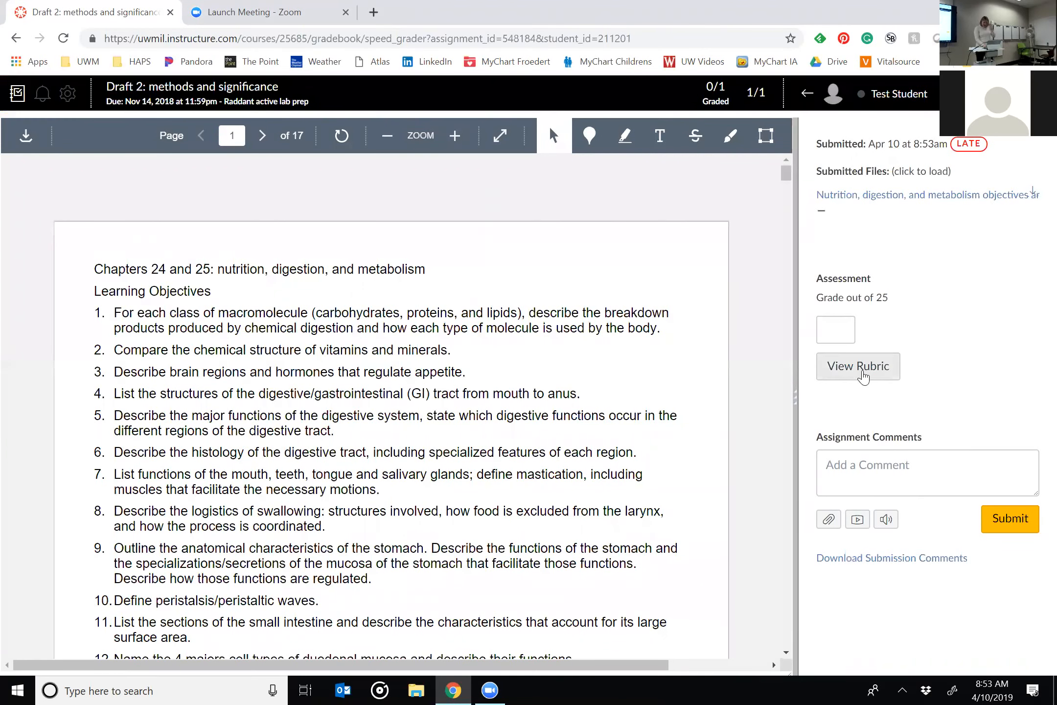
{"action": "left_click", "coordinate": [864, 374]}
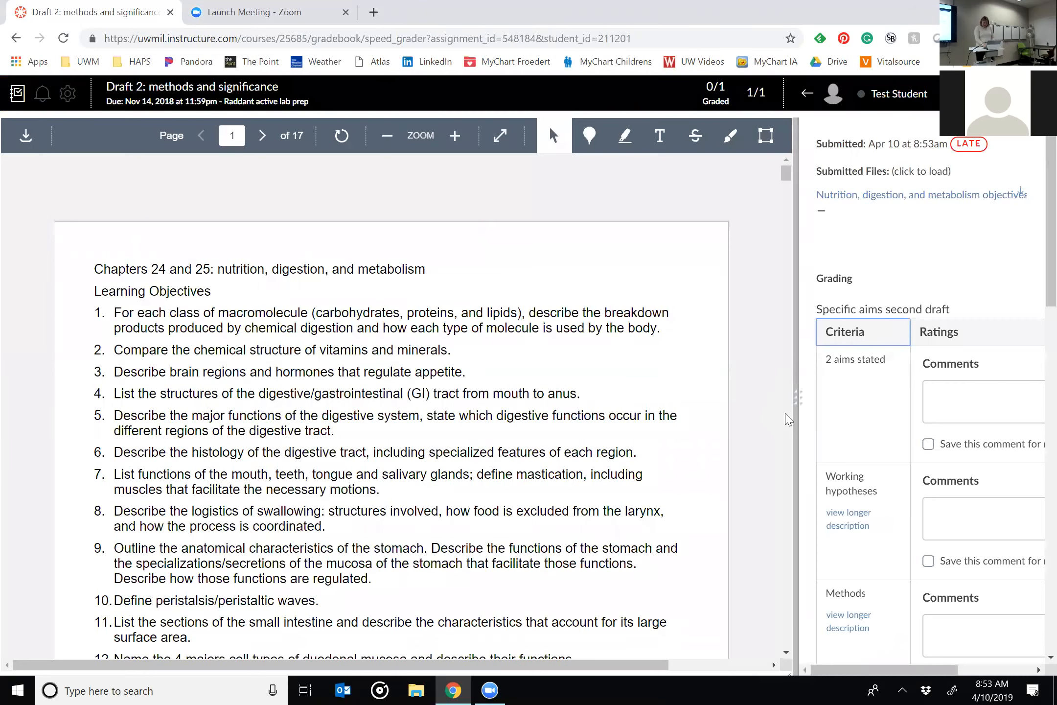
{"action": "left_click_drag", "start_coordinate": [797, 411], "coordinate": [609, 421]}
Score the rubric with 4 points for 2 aims stated and 5 points each for Working hypotheses, Methods, and Significance.
{"action": "left_click", "coordinate": [998, 351]}
{"action": "type", "text": "4"}
{"action": "left_click", "coordinate": [988, 467]}
{"action": "type", "text": "5"}
{"action": "scroll", "coordinate": [986, 470], "scroll_direction": "down", "scroll_amount": 3}
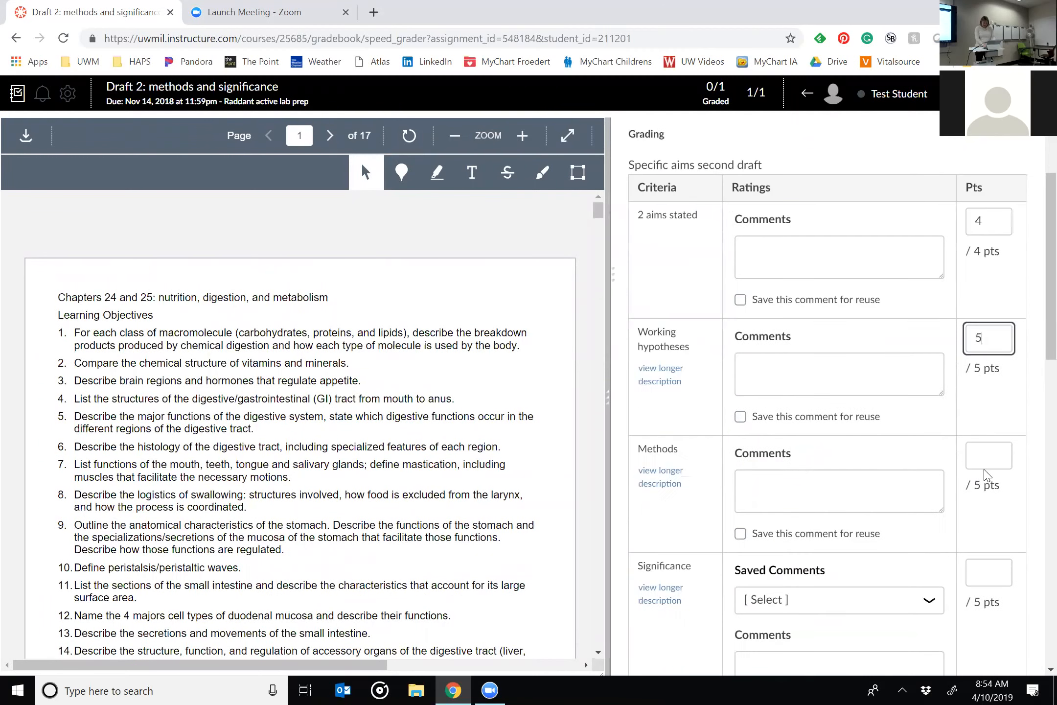
{"action": "left_click", "coordinate": [986, 462]}
{"action": "type", "text": "5"}
{"action": "scroll", "coordinate": [986, 467], "scroll_direction": "down", "scroll_amount": 1}
{"action": "left_click", "coordinate": [986, 511]}
{"action": "type", "text": "5"}
{"action": "scroll", "coordinate": [984, 509], "scroll_direction": "down", "scroll_amount": 3}
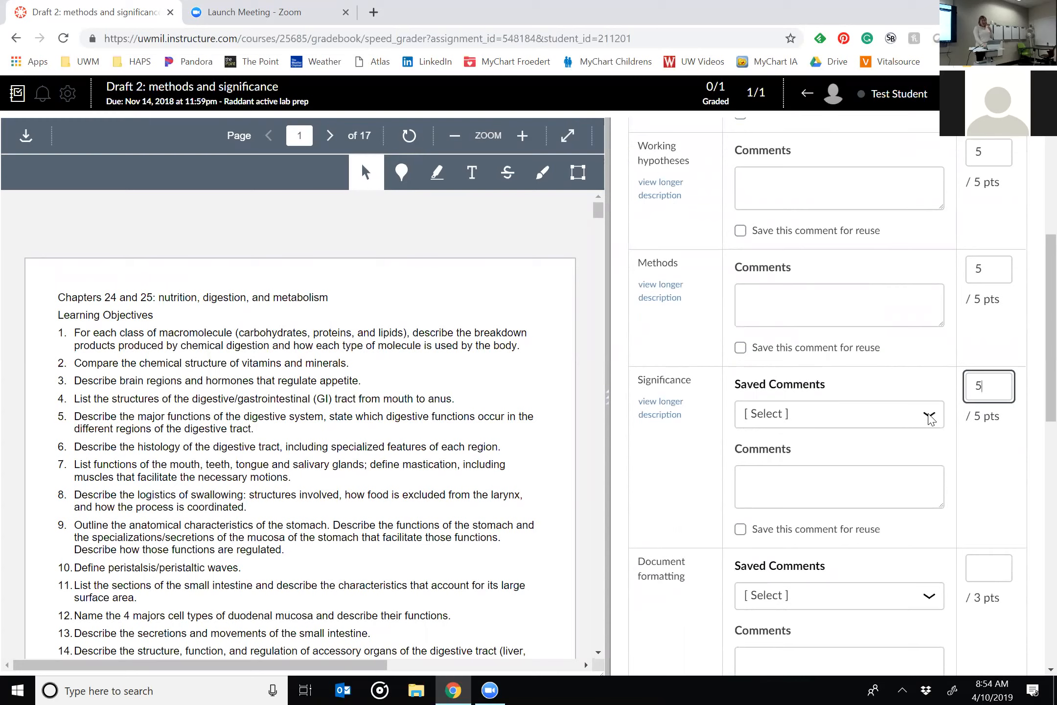
Apply the saved comment about focusing on concrete things that would change in the real world to the Significance criterion.
{"action": "left_click", "coordinate": [929, 416]}
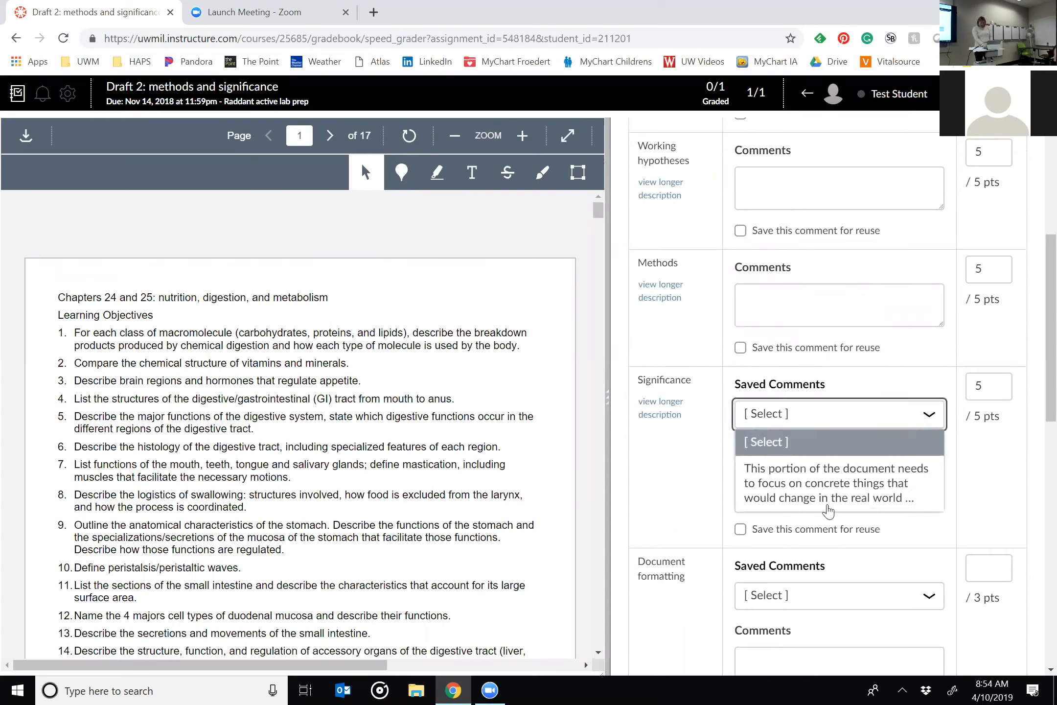
{"action": "left_click", "coordinate": [829, 491]}
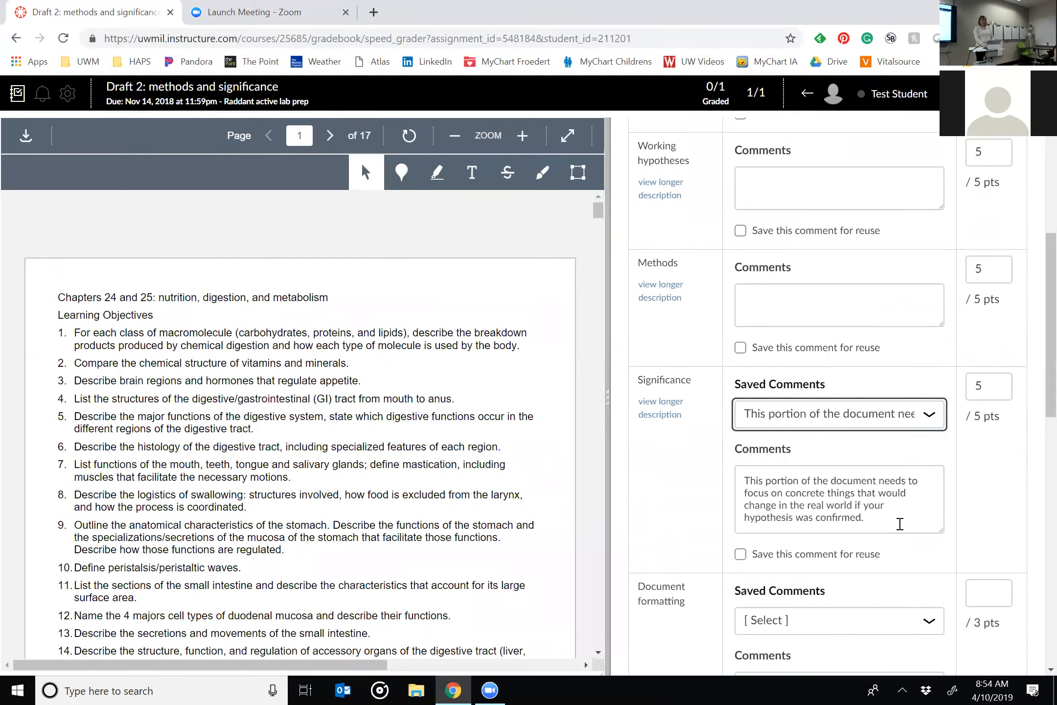
{"action": "right_click", "coordinate": [899, 525]}
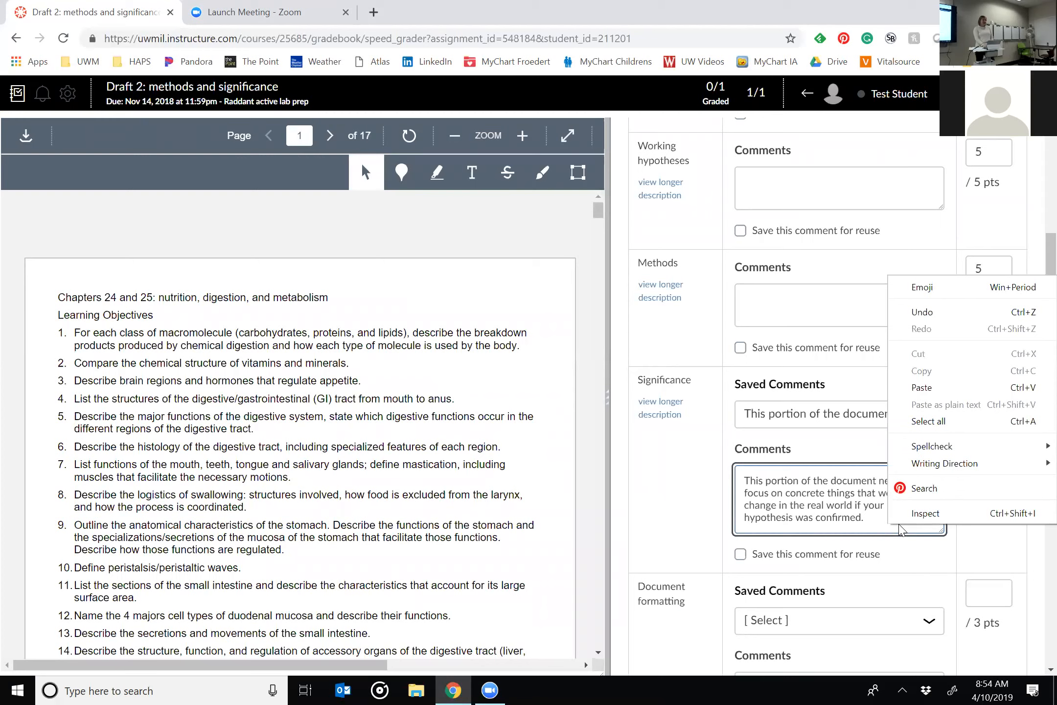
{"action": "left_click", "coordinate": [900, 527]}
Give 3 points each for Document formatting and Reference formatting.
{"action": "scroll", "coordinate": [899, 524], "scroll_direction": "down", "scroll_amount": 3}
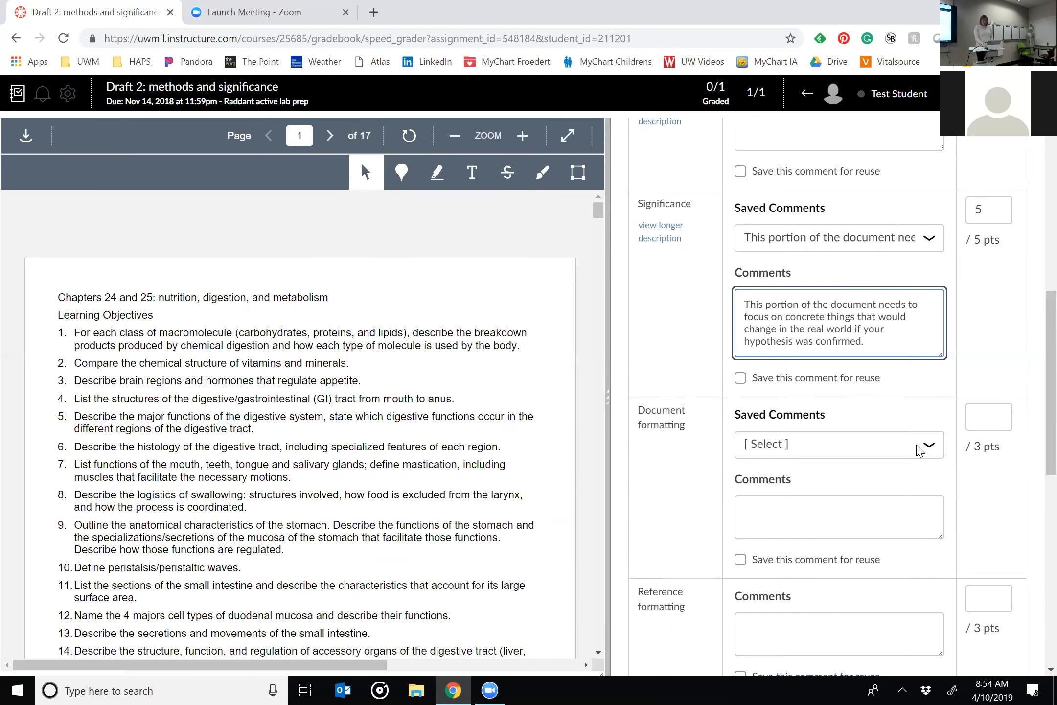
{"action": "left_click", "coordinate": [988, 423]}
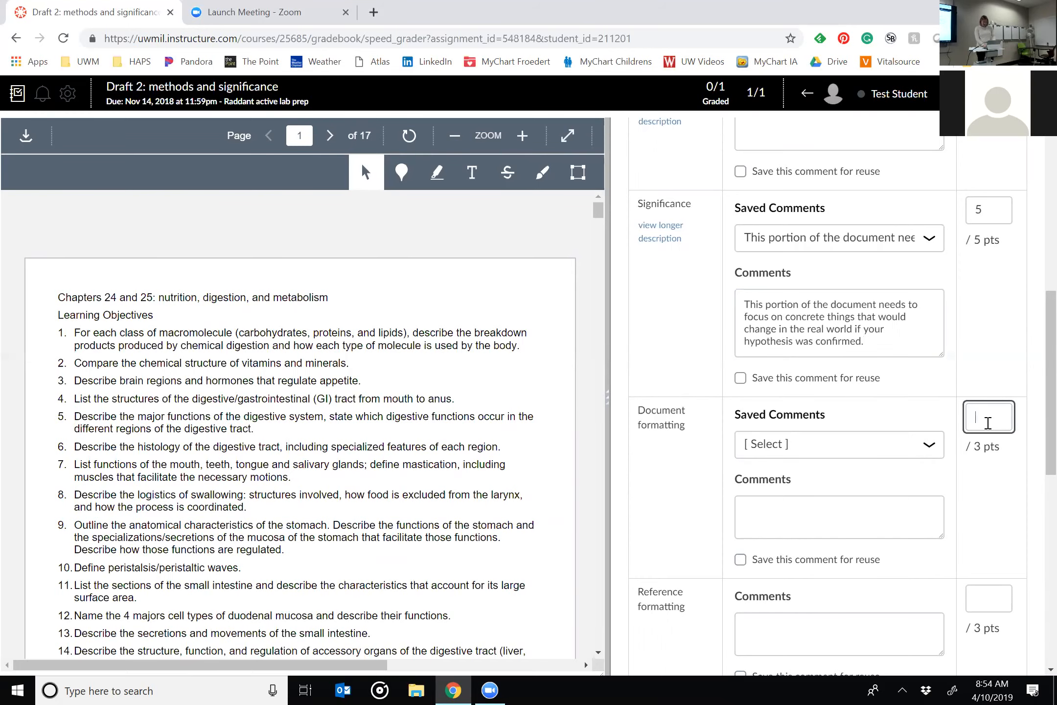
{"action": "type", "text": "3"}
{"action": "scroll", "coordinate": [988, 425], "scroll_direction": "down", "scroll_amount": 1}
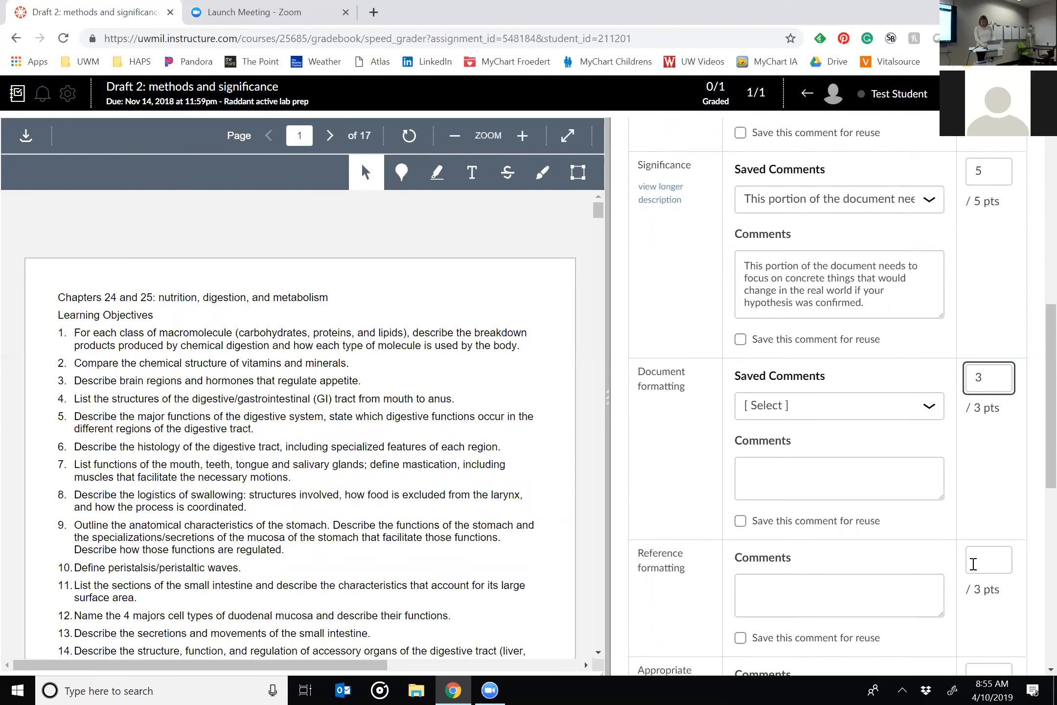
{"action": "left_click", "coordinate": [972, 563]}
{"action": "type", "text": "3"}
{"action": "scroll", "coordinate": [974, 563], "scroll_direction": "down", "scroll_amount": 1}
{"action": "scroll", "coordinate": [974, 564], "scroll_direction": "down", "scroll_amount": 2}
Give 0 points each for Appropriate references and Quality control, and save the rubric assessment.
{"action": "left_click", "coordinate": [985, 499]}
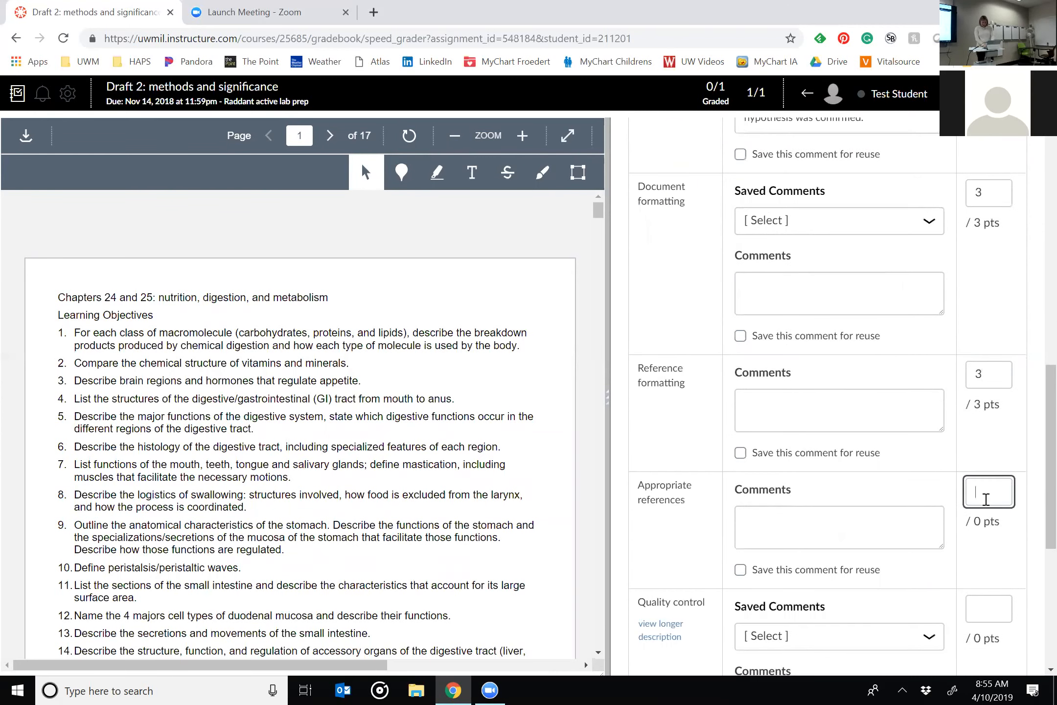
{"action": "type", "text": "0"}
{"action": "scroll", "coordinate": [985, 502], "scroll_direction": "down", "scroll_amount": 1}
{"action": "left_click", "coordinate": [984, 558]}
{"action": "type", "text": "0"}
{"action": "scroll", "coordinate": [981, 548], "scroll_direction": "down", "scroll_amount": 2}
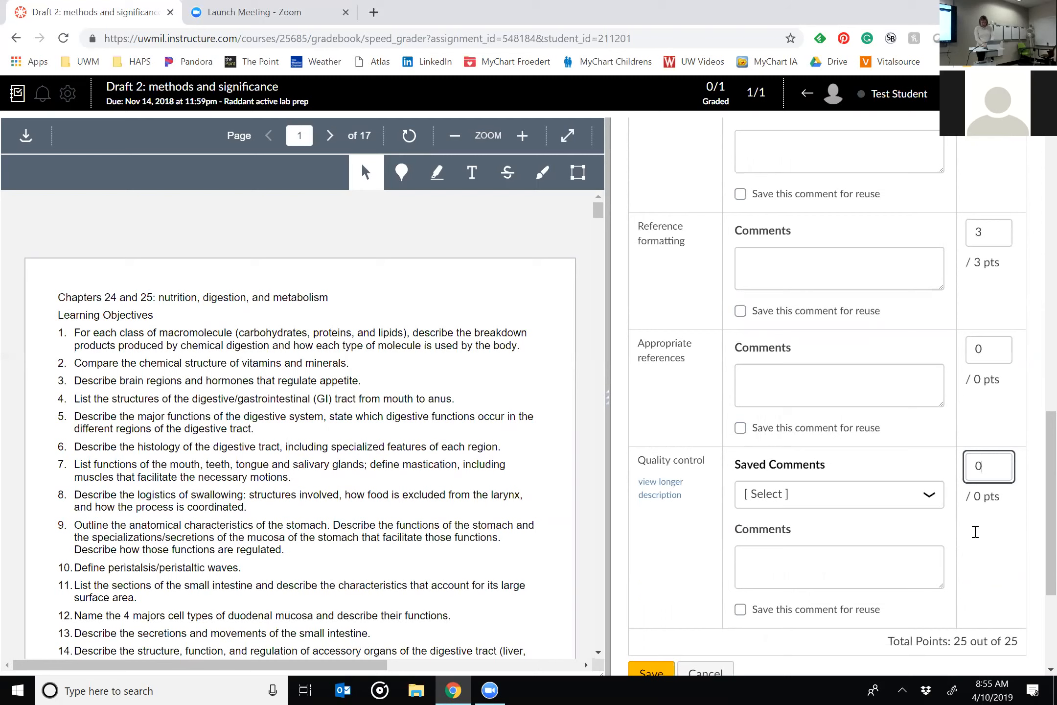
{"action": "scroll", "coordinate": [975, 531], "scroll_direction": "down", "scroll_amount": 2}
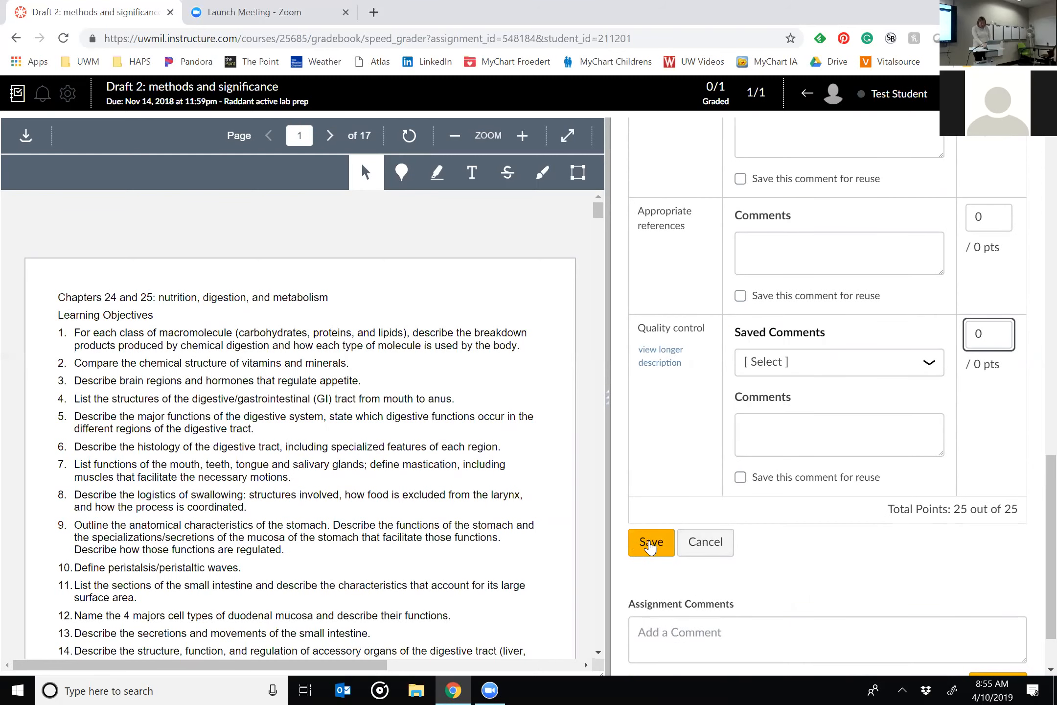
{"action": "right_click", "coordinate": [650, 546]}
{"action": "left_click", "coordinate": [651, 549]}
{"action": "left_click", "coordinate": [651, 543]}
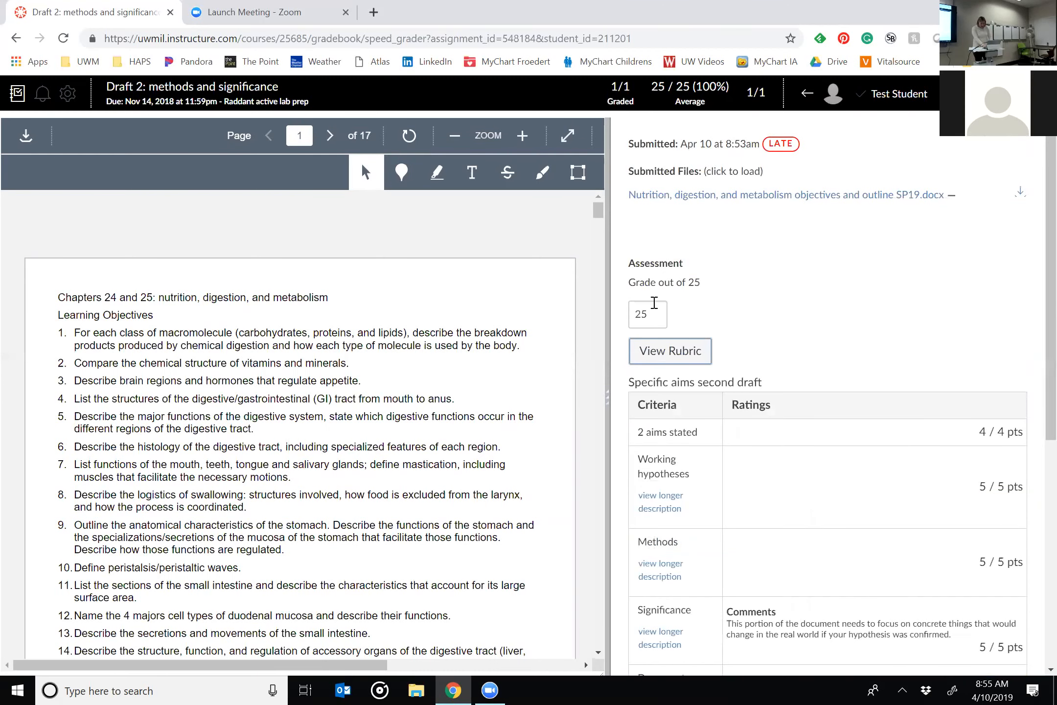
Override the submission's overall grade with 20 points, leaving the rubric scores alone.
{"action": "left_click", "coordinate": [658, 314]}
{"action": "left_click", "coordinate": [607, 302]}
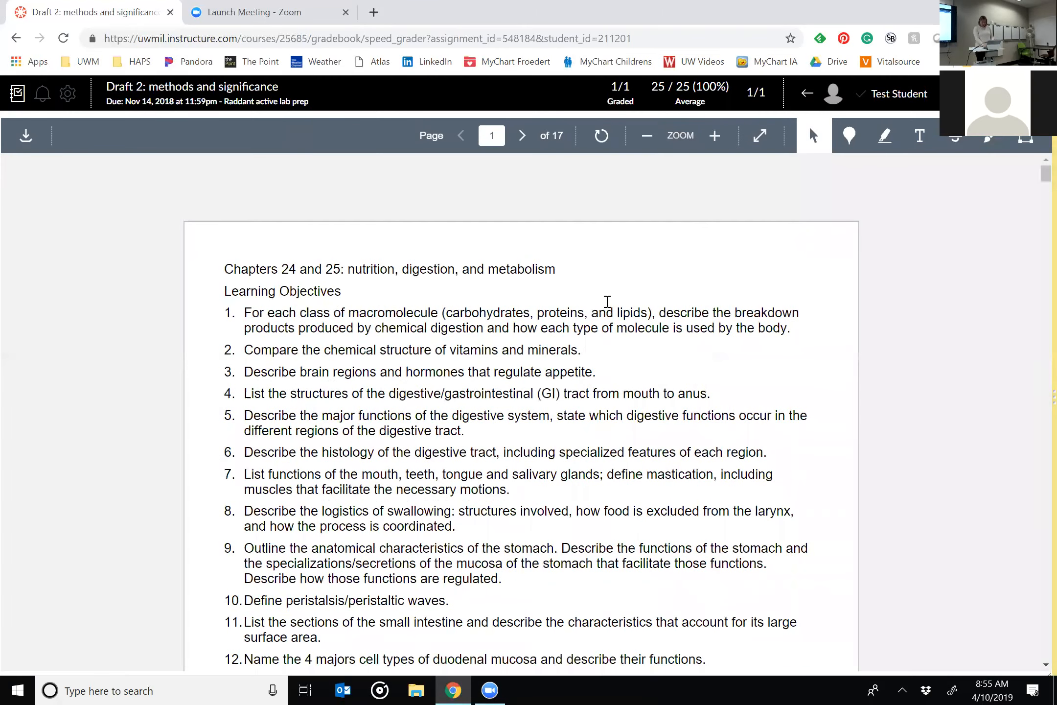
{"action": "left_click_drag", "start_coordinate": [1040, 409], "coordinate": [869, 398]}
{"action": "left_click_drag", "start_coordinate": [706, 423], "coordinate": [672, 429]}
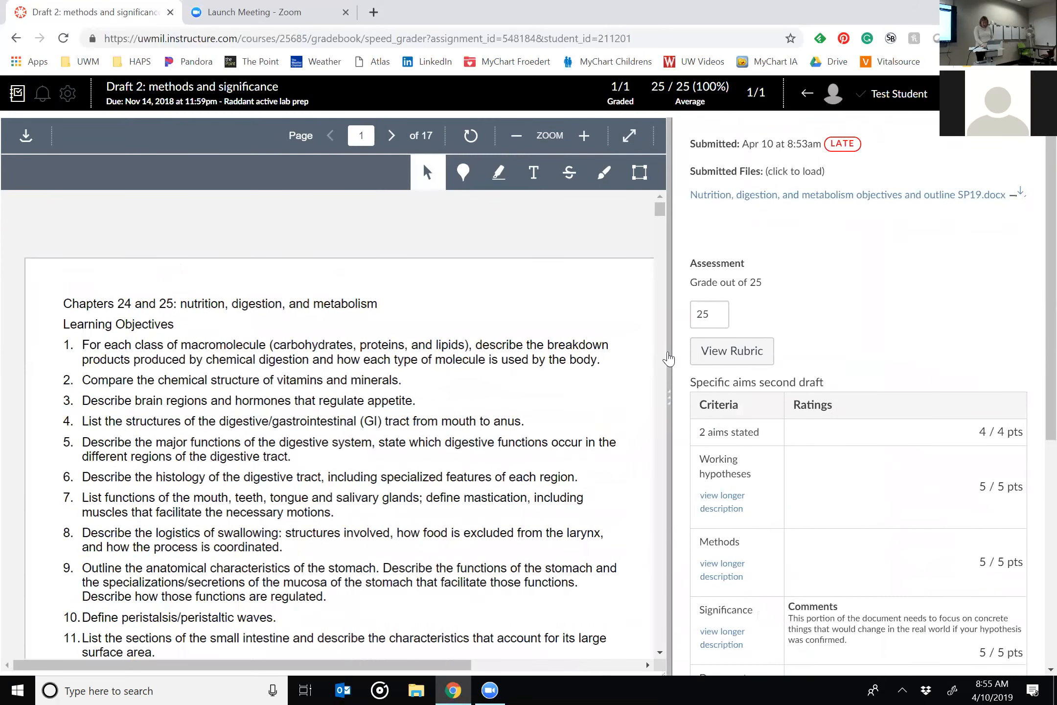
{"action": "left_click", "coordinate": [716, 318]}
{"action": "type", "text": "20"}
{"action": "key", "text": "Tab"}
{"action": "key", "text": "Tab"}
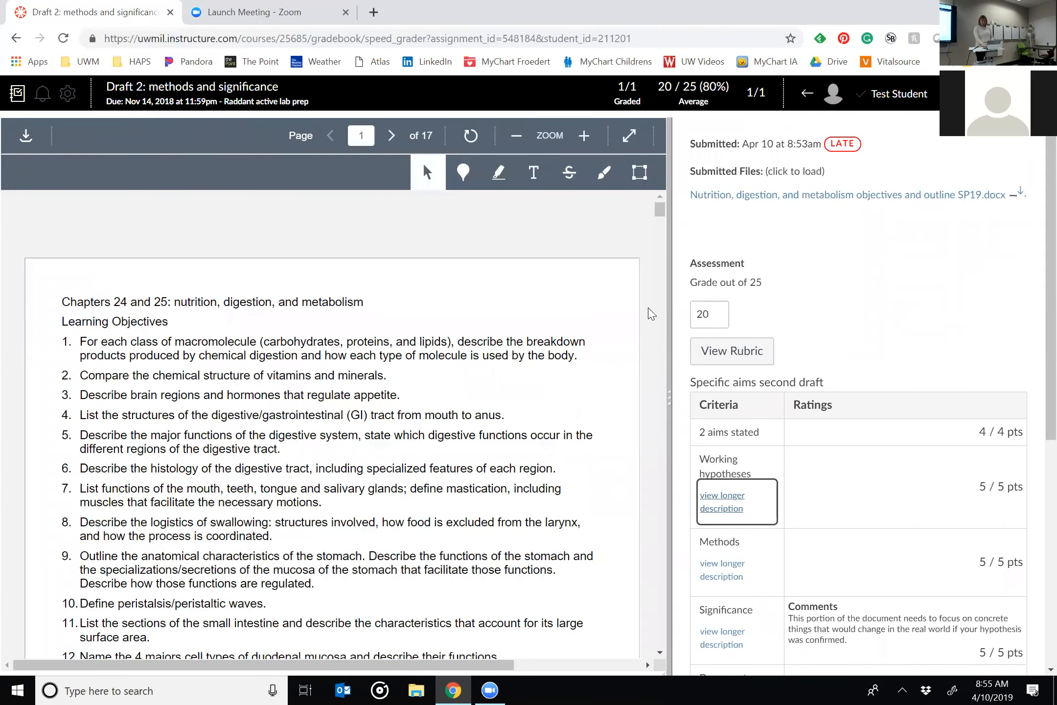
{"action": "left_click", "coordinate": [896, 333]}
Check the Quality control criterion's long description in the reopened rubric, set its points to -2, and save the assessment.
{"action": "scroll", "coordinate": [895, 333], "scroll_direction": "down", "scroll_amount": 5}
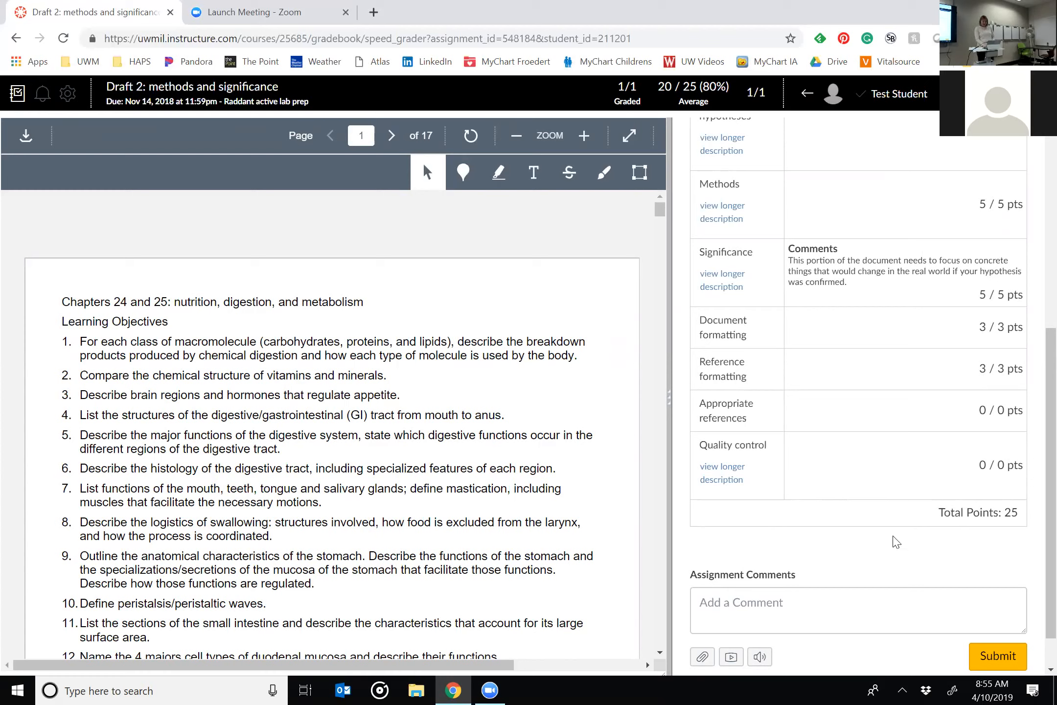
{"action": "scroll", "coordinate": [739, 378], "scroll_direction": "up", "scroll_amount": 6}
{"action": "left_click", "coordinate": [732, 352]}
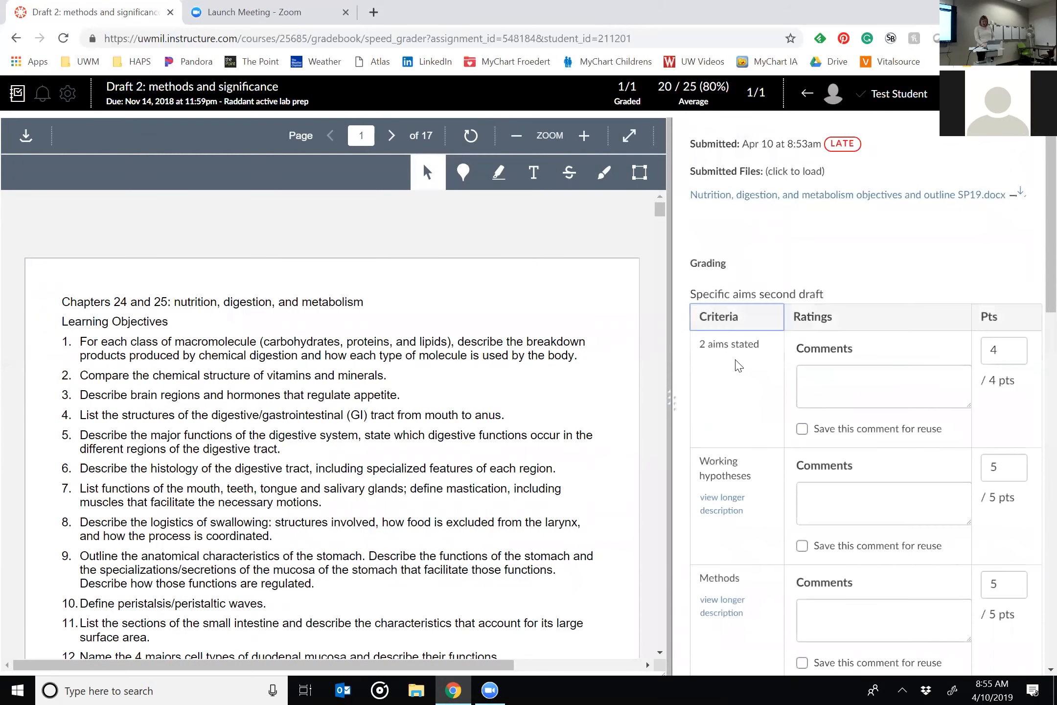
{"action": "scroll", "coordinate": [739, 366], "scroll_direction": "down", "scroll_amount": 10}
{"action": "scroll", "coordinate": [739, 366], "scroll_direction": "down", "scroll_amount": 6}
{"action": "left_click", "coordinate": [719, 294]}
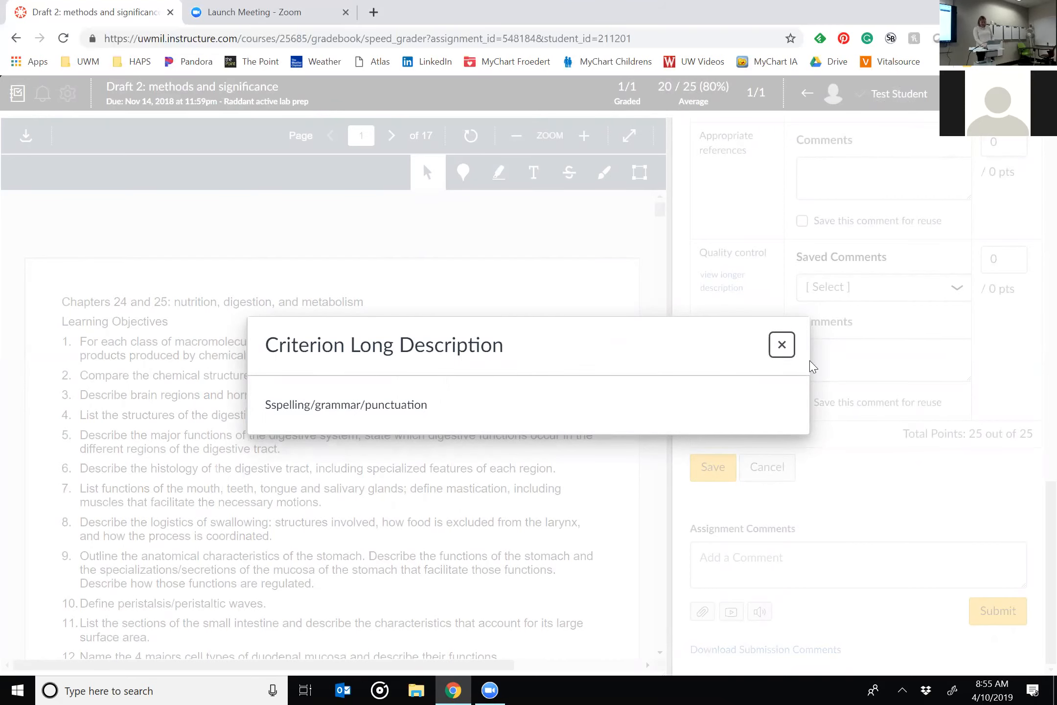
{"action": "left_click", "coordinate": [782, 345]}
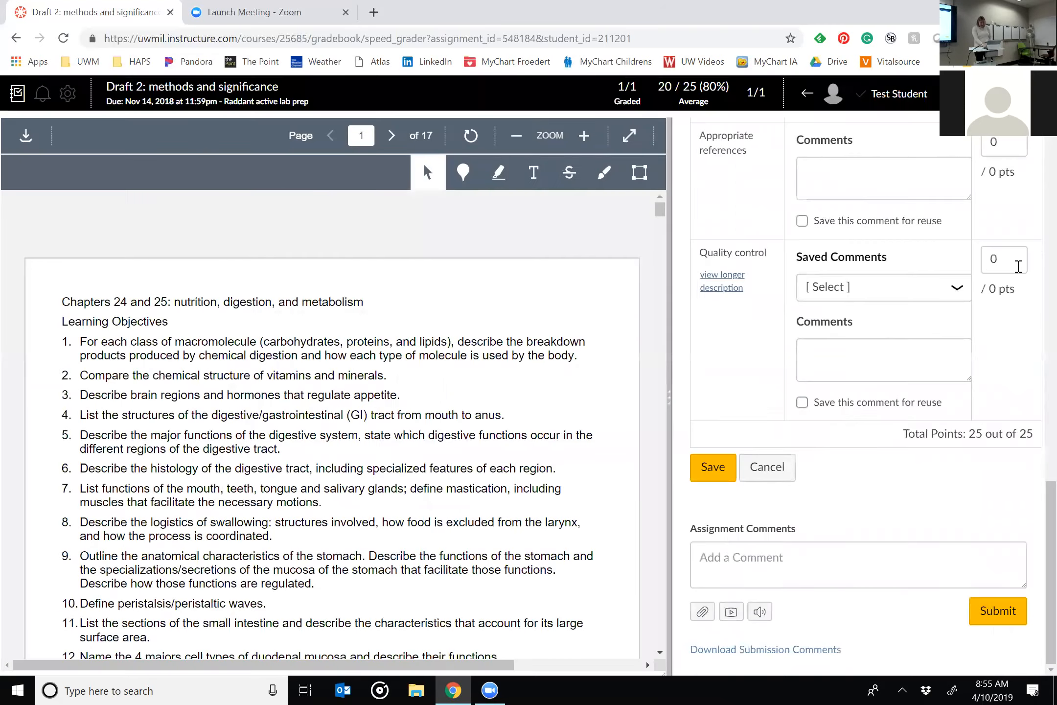
{"action": "key", "text": "Tab"}
{"action": "type", "text": "-2"}
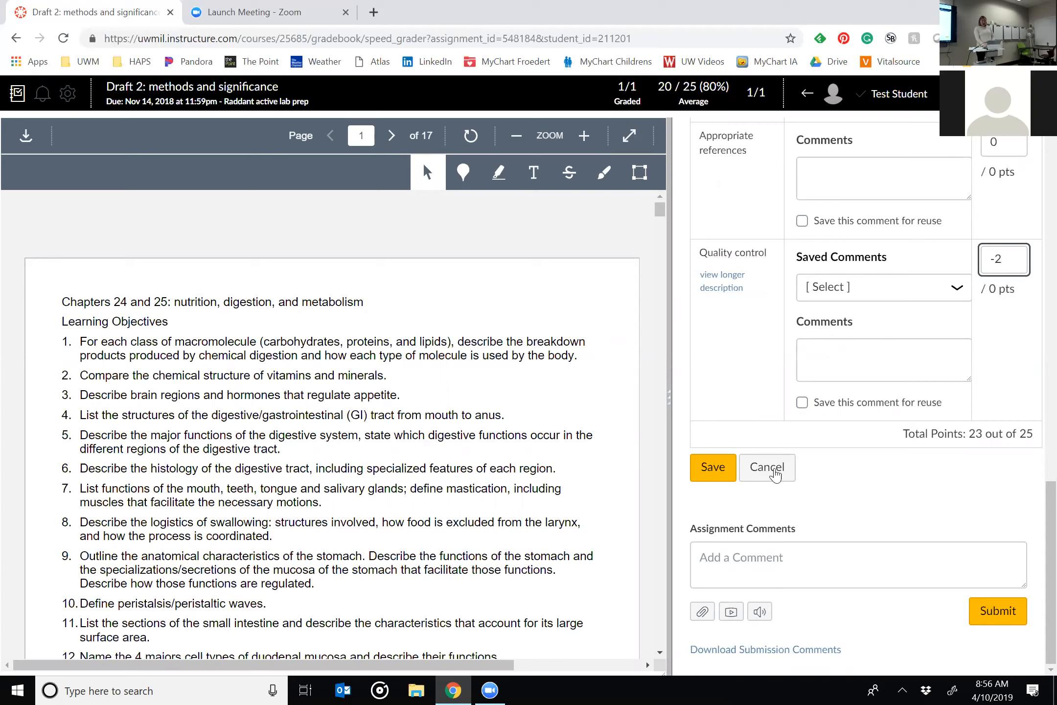
{"action": "left_click", "coordinate": [713, 467]}
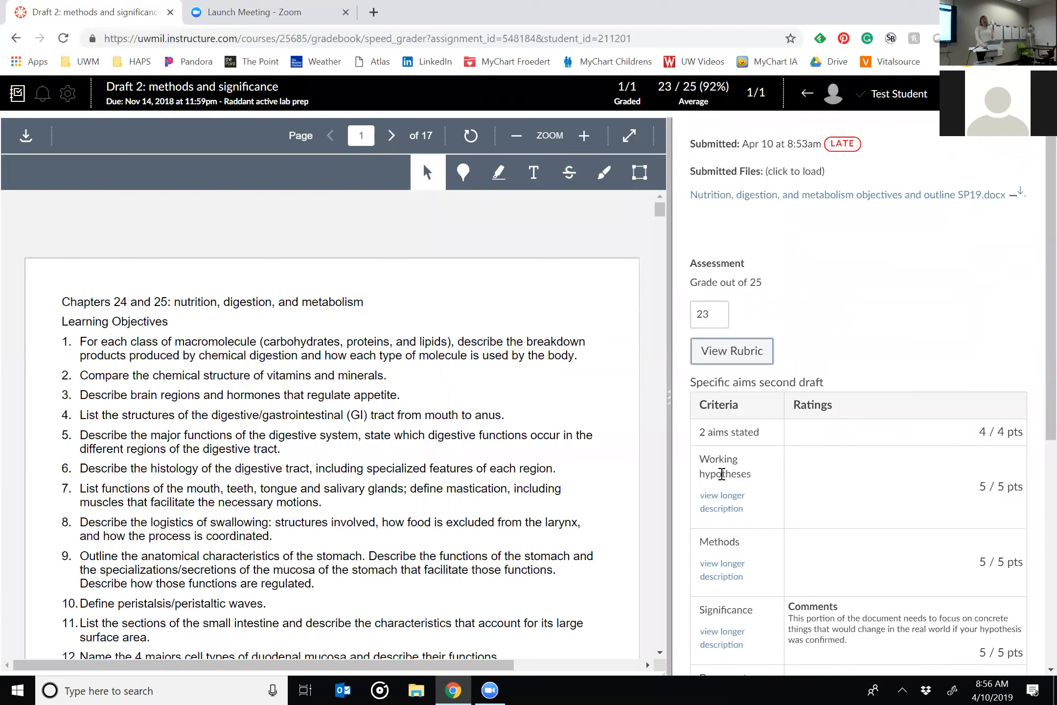
Return to the Draft 2 assignment page and open the Specific aims second draft rubric for editing.
{"action": "scroll", "coordinate": [896, 410], "scroll_direction": "down", "scroll_amount": 6}
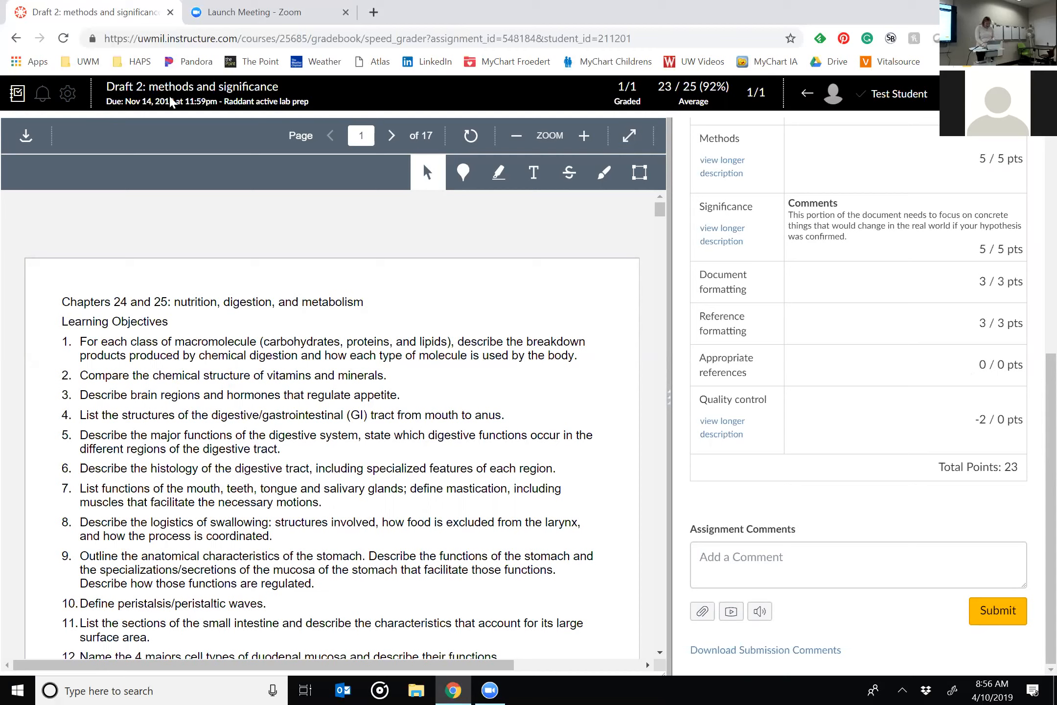
{"action": "left_click", "coordinate": [179, 92]}
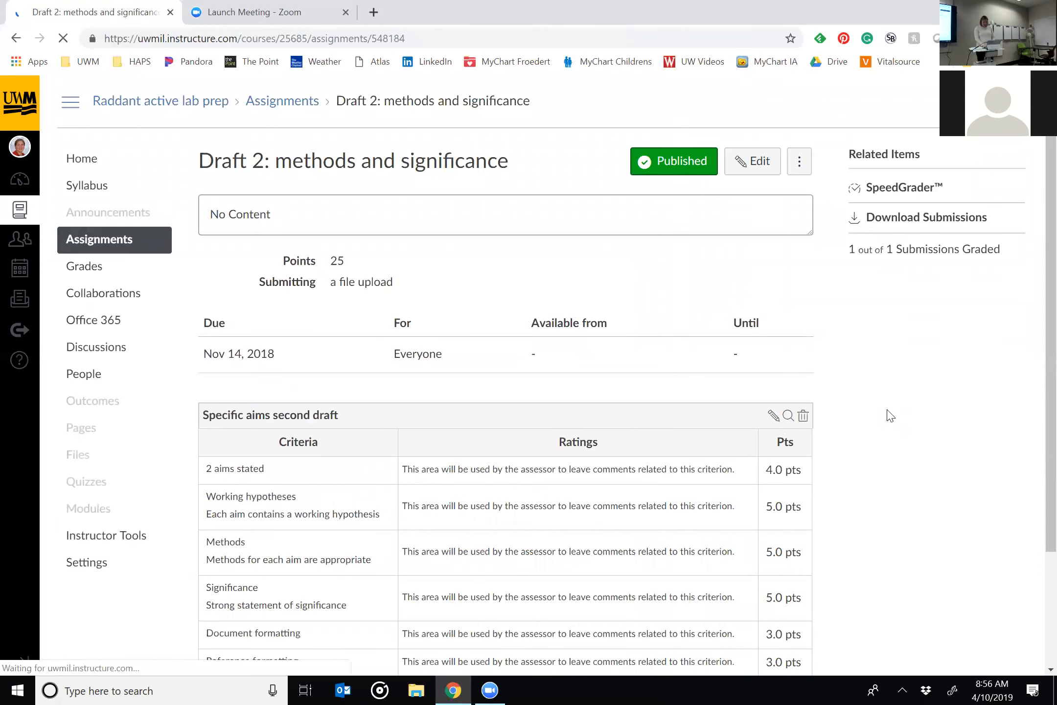
{"action": "scroll", "coordinate": [887, 413], "scroll_direction": "down", "scroll_amount": 3}
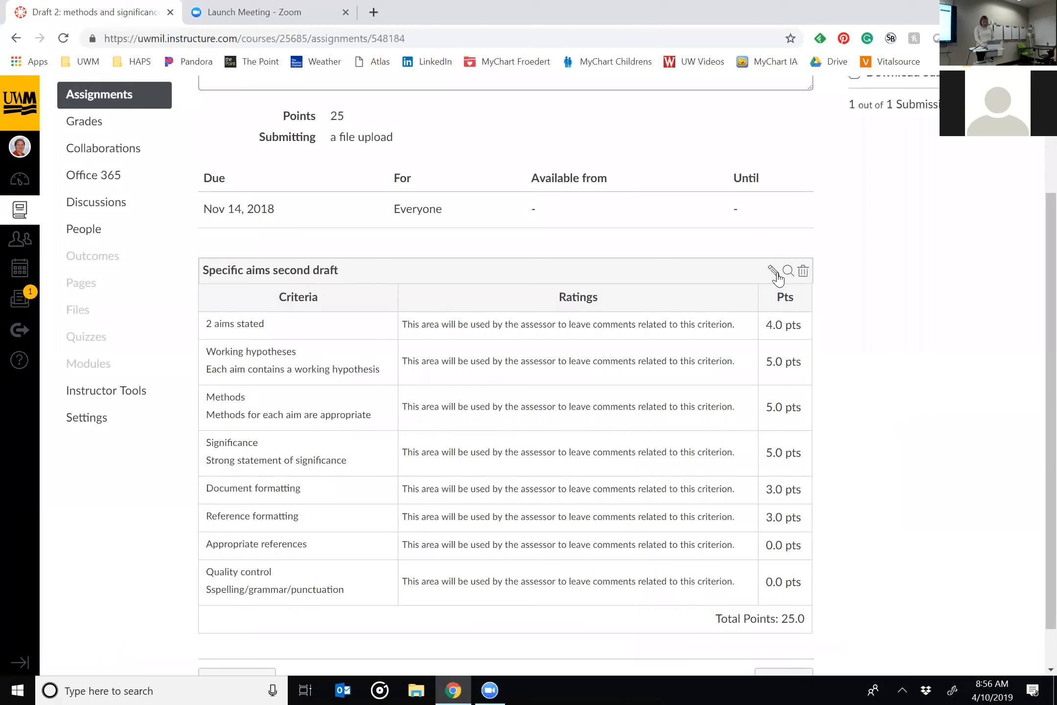
{"action": "left_click", "coordinate": [773, 271]}
{"action": "scroll", "coordinate": [953, 464], "scroll_direction": "down", "scroll_amount": 5}
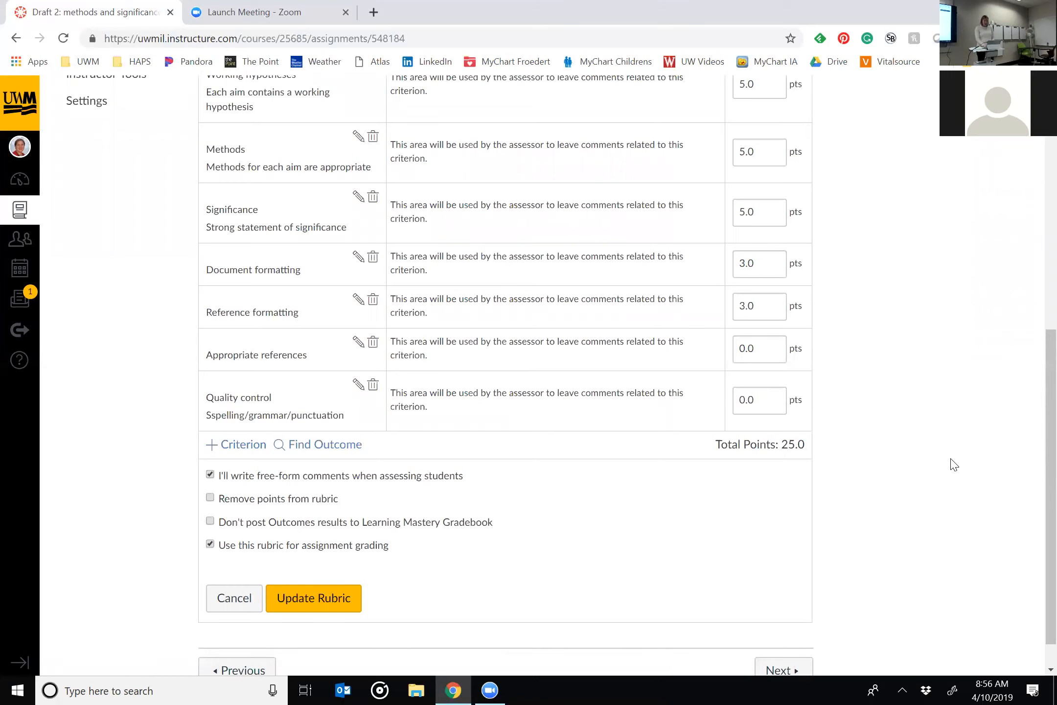
{"action": "scroll", "coordinate": [954, 464], "scroll_direction": "up", "scroll_amount": 5}
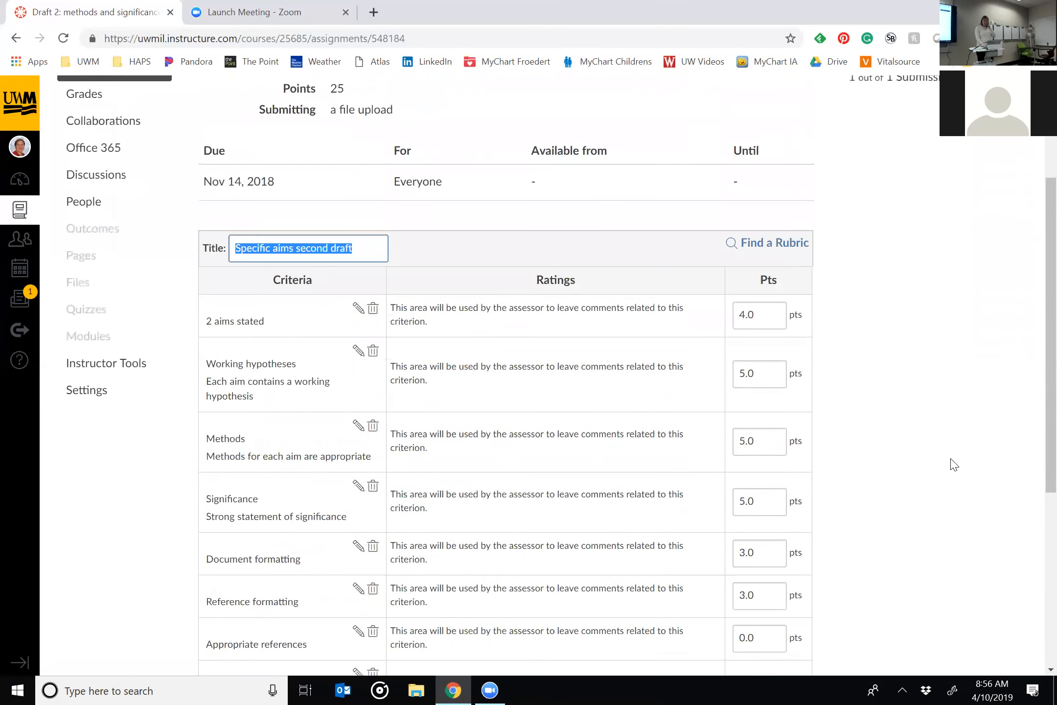
{"action": "right_click", "coordinate": [926, 443]}
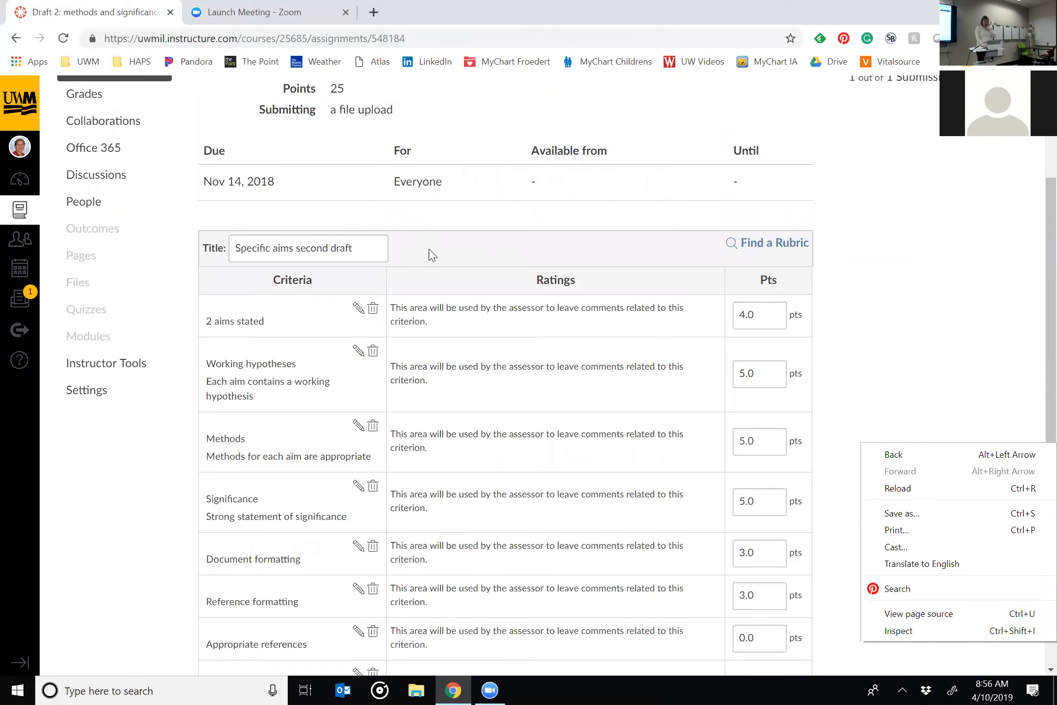
Update the Specific aims second draft rubric without further edits, and delete it from the Draft 2 assignment, confirming the deletion.
{"action": "scroll", "coordinate": [724, 390], "scroll_direction": "down", "scroll_amount": 6}
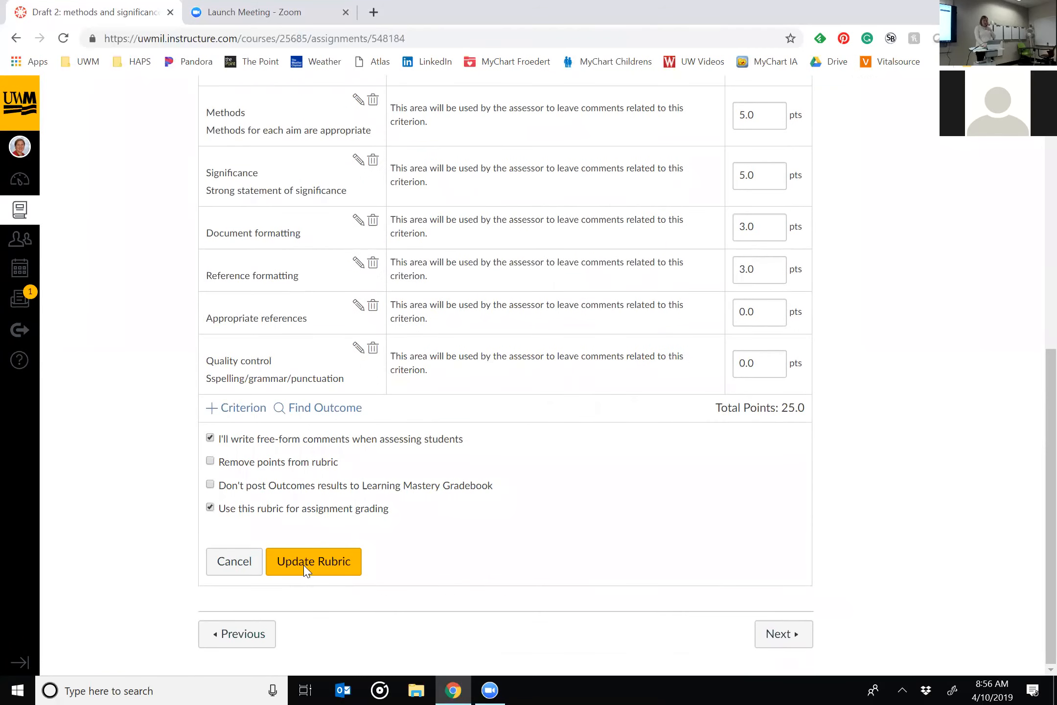
{"action": "left_click", "coordinate": [306, 568]}
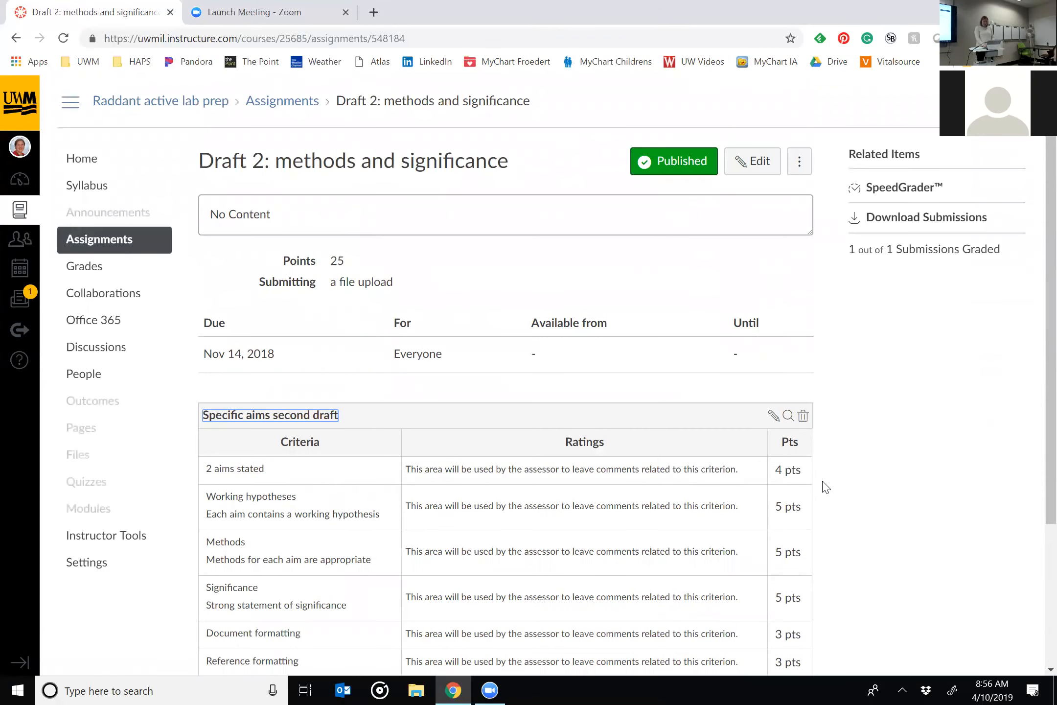
{"action": "right_click", "coordinate": [803, 424]}
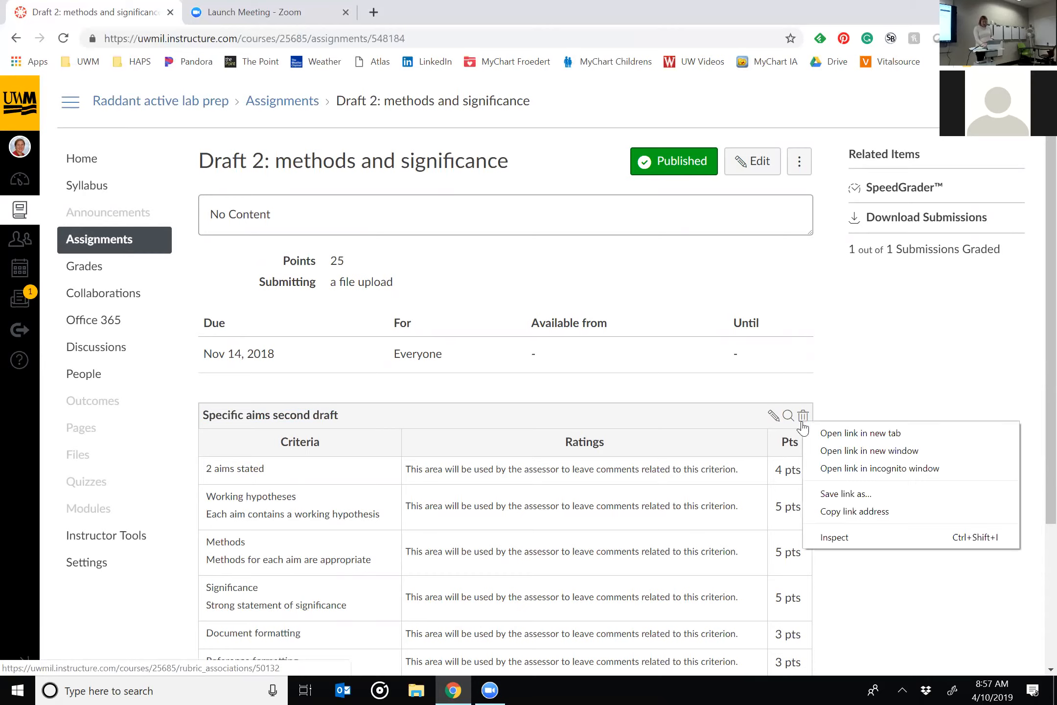
{"action": "left_click", "coordinate": [803, 424]}
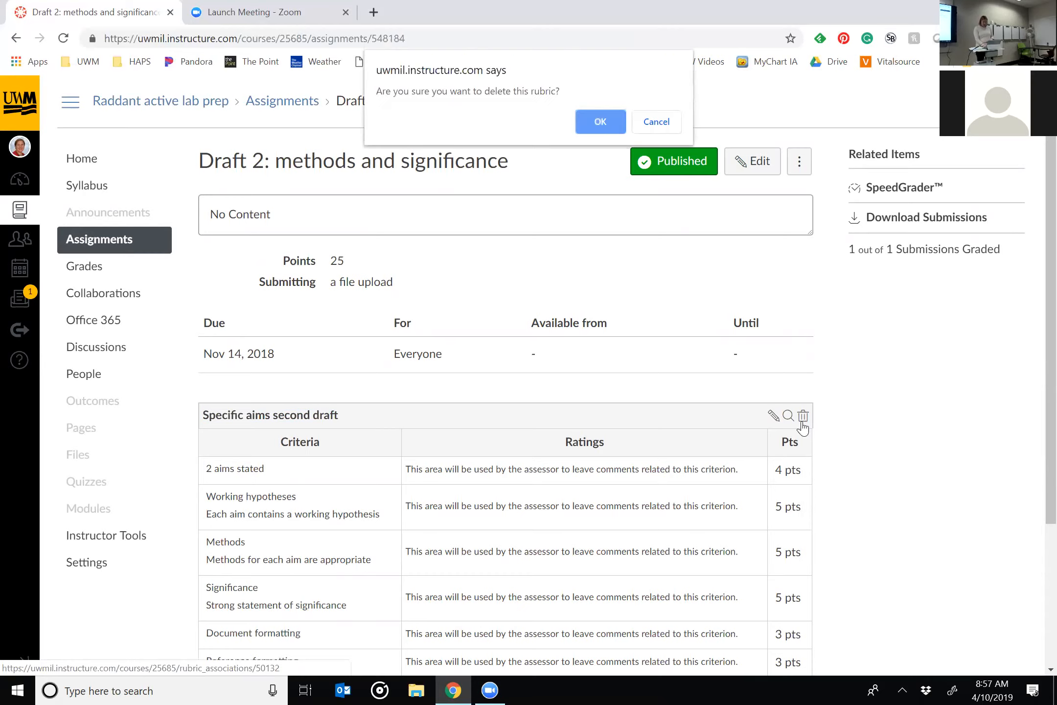
{"action": "left_click", "coordinate": [603, 127]}
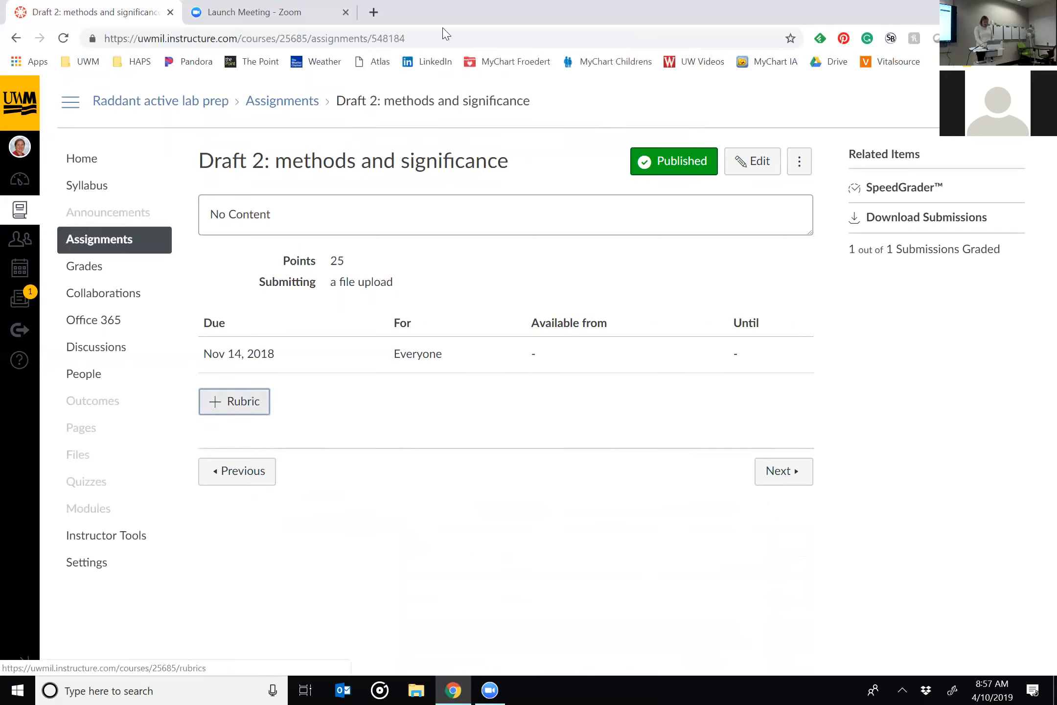
Open the Course Rubrics page by replacing the assignment part of the course URL with "rubrics".
{"action": "double_click", "coordinate": [419, 35]}
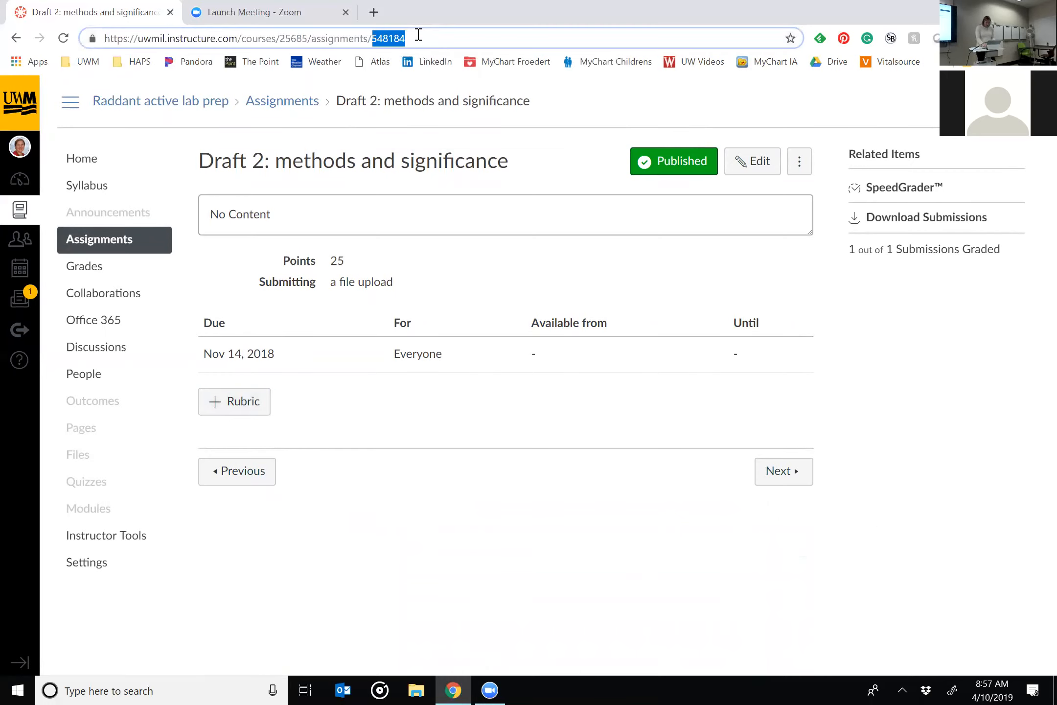
{"action": "key", "text": "BackSpace"}
{"action": "key", "text": "BackSpace"}
{"action": "key", "text": "BackSpace"}
{"action": "key", "text": "BackSpace"}
{"action": "key", "text": "BackSpace"}
{"action": "key", "text": "BackSpace"}
{"action": "key", "text": "BackSpace"}
{"action": "key", "text": "BackSpace"}
{"action": "key", "text": "BackSpace"}
{"action": "key", "text": "BackSpace"}
{"action": "key", "text": "BackSpace"}
{"action": "key", "text": "BackSpace"}
{"action": "key", "text": "BackSpace"}
{"action": "type", "text": "rubrics"}
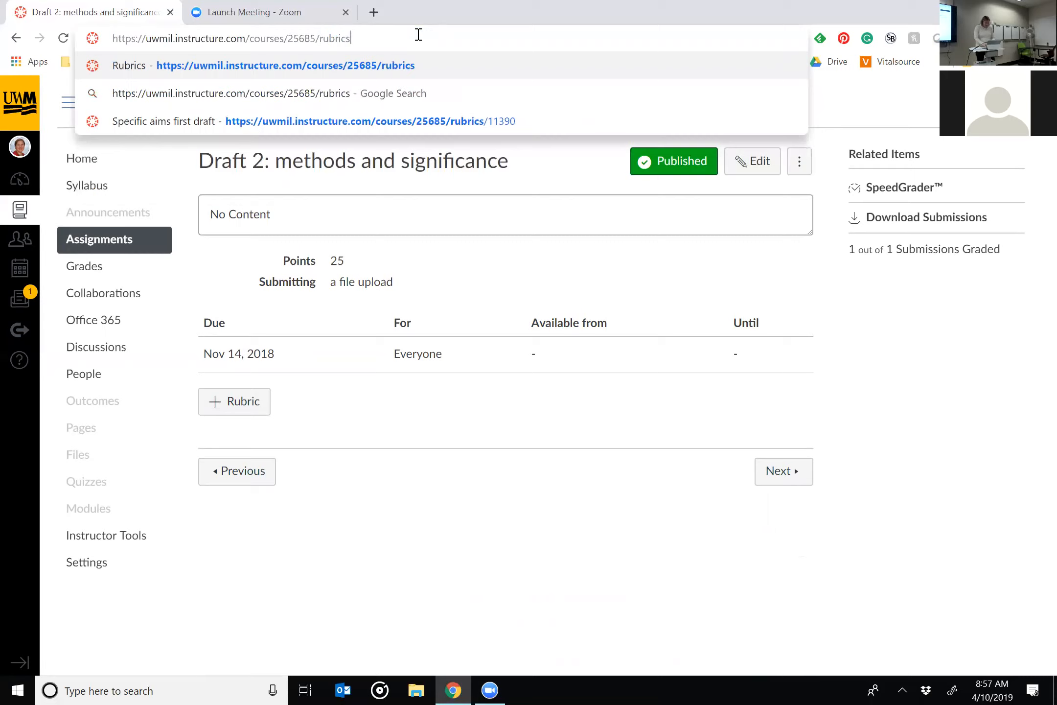
{"action": "key", "text": "Return"}
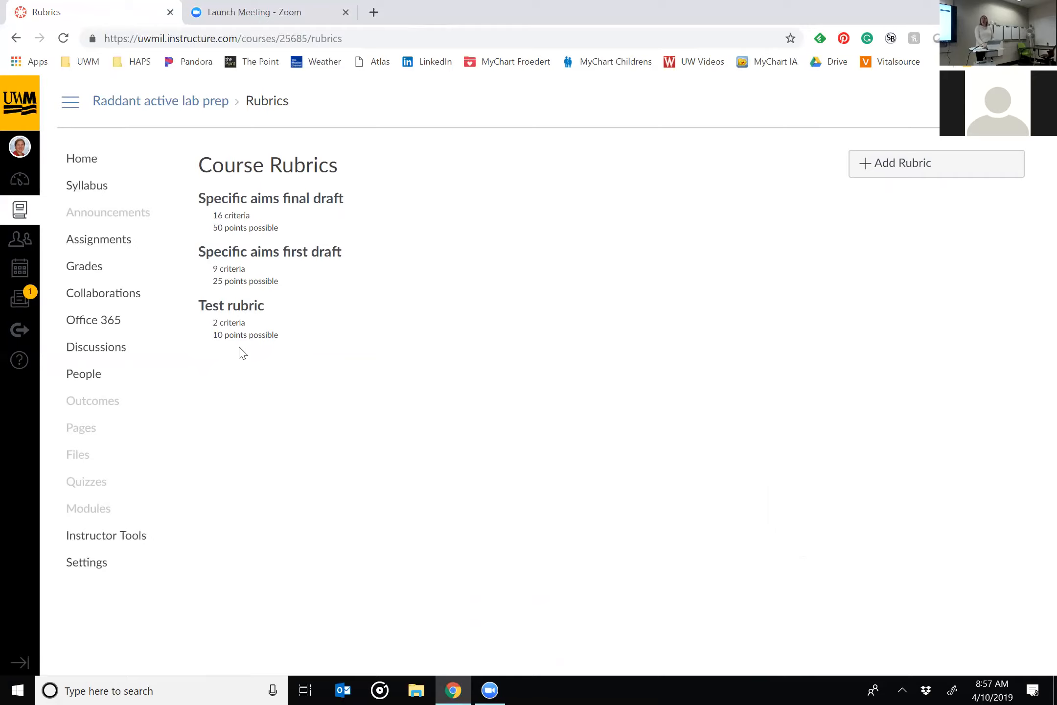
Open the course's deleted items page by ending the course URL with "undelete", and restore the Specific aims second draft rubric.
{"action": "left_click", "coordinate": [388, 42]}
{"action": "left_click", "coordinate": [389, 42]}
{"action": "key", "text": "BackSpace"}
{"action": "key", "text": "BackSpace"}
{"action": "key", "text": "BackSpace"}
{"action": "key", "text": "BackSpace"}
{"action": "key", "text": "BackSpace"}
{"action": "key", "text": "BackSpace"}
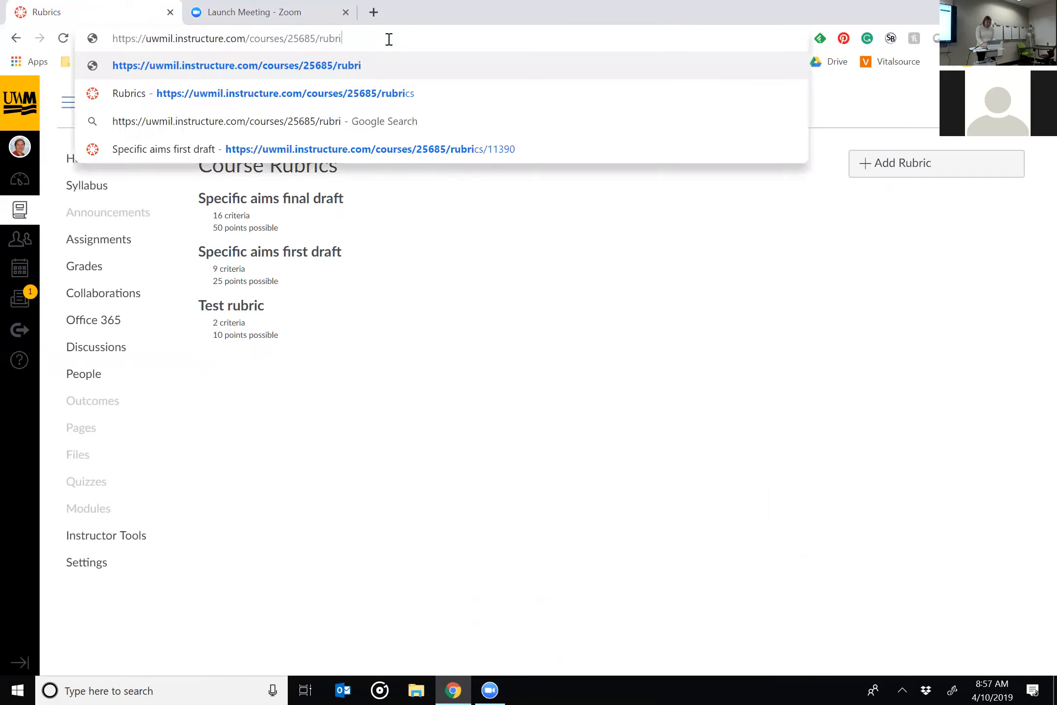
{"action": "key", "text": "BackSpace"}
{"action": "type", "text": "unde"}
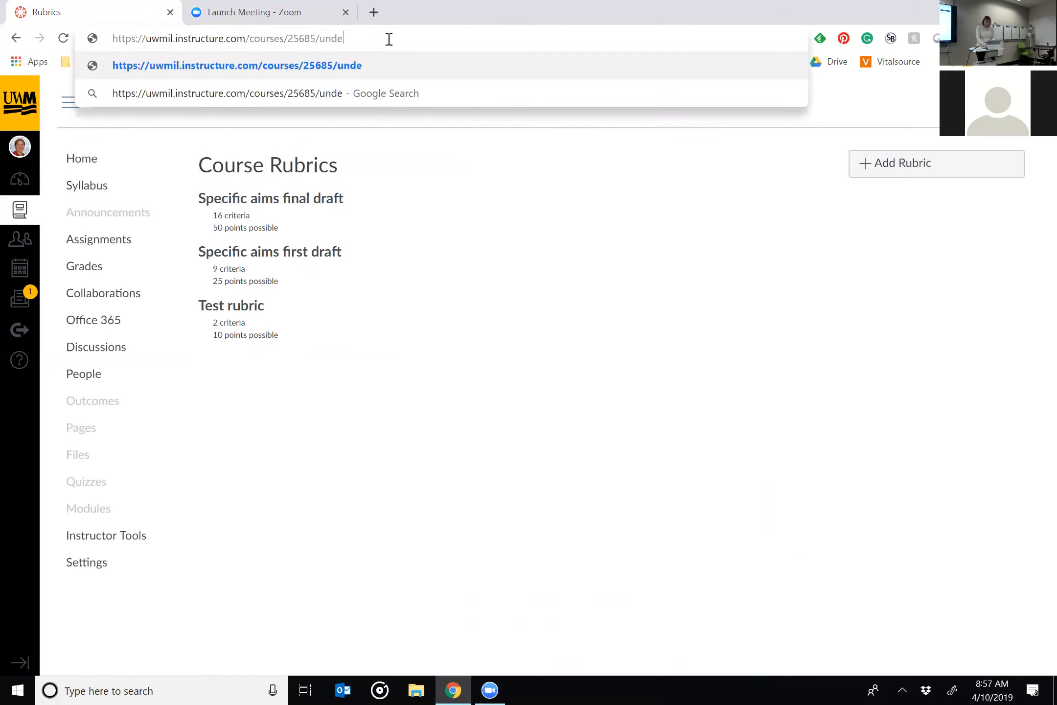
{"action": "type", "text": "lete"}
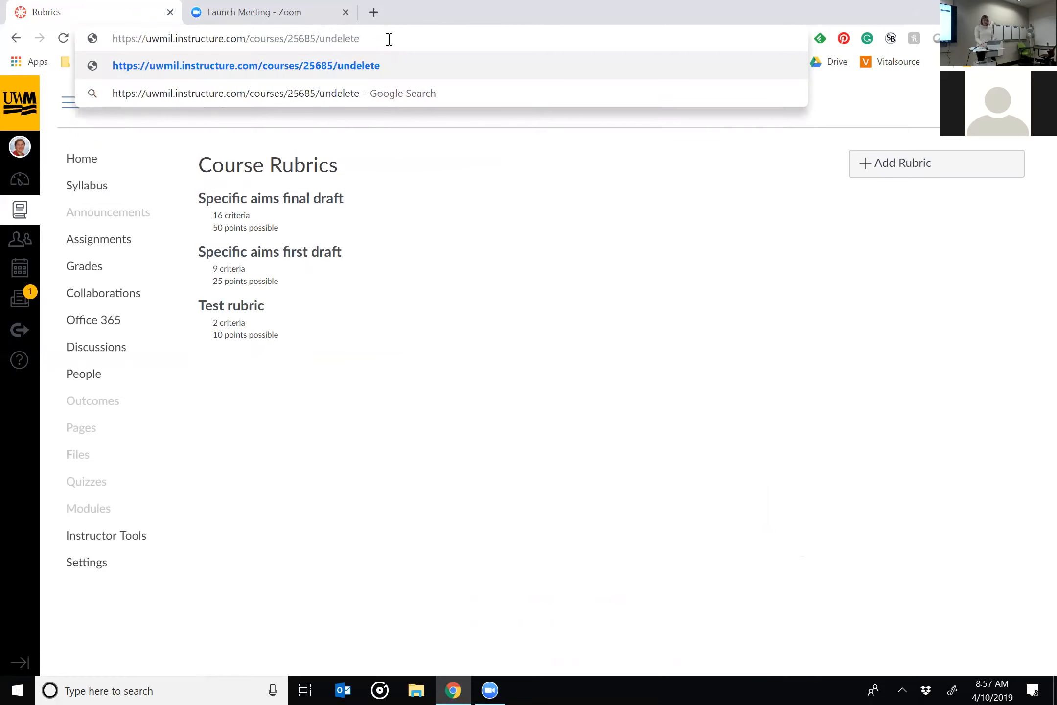
{"action": "key", "text": "Return"}
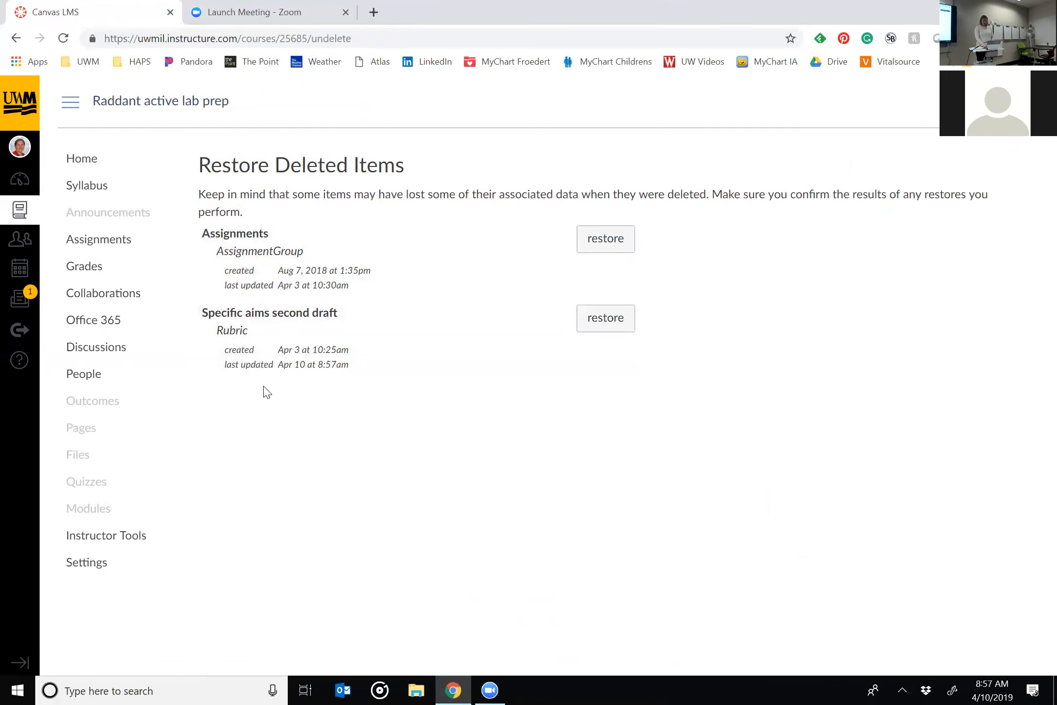
{"action": "left_click", "coordinate": [610, 328]}
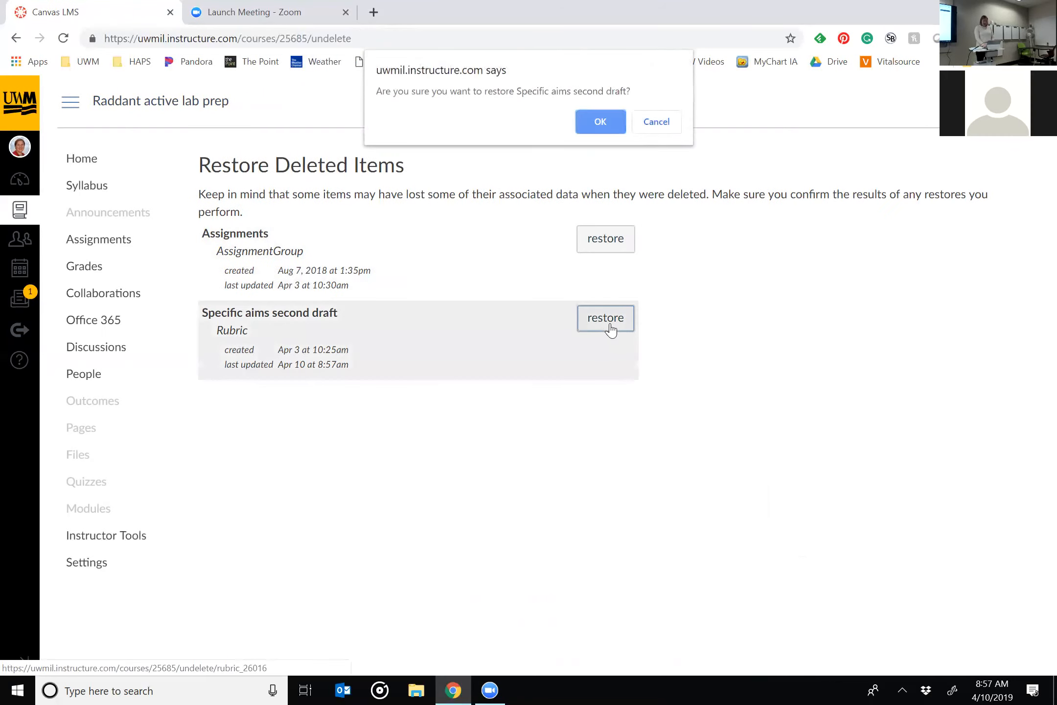
{"action": "left_click", "coordinate": [601, 118]}
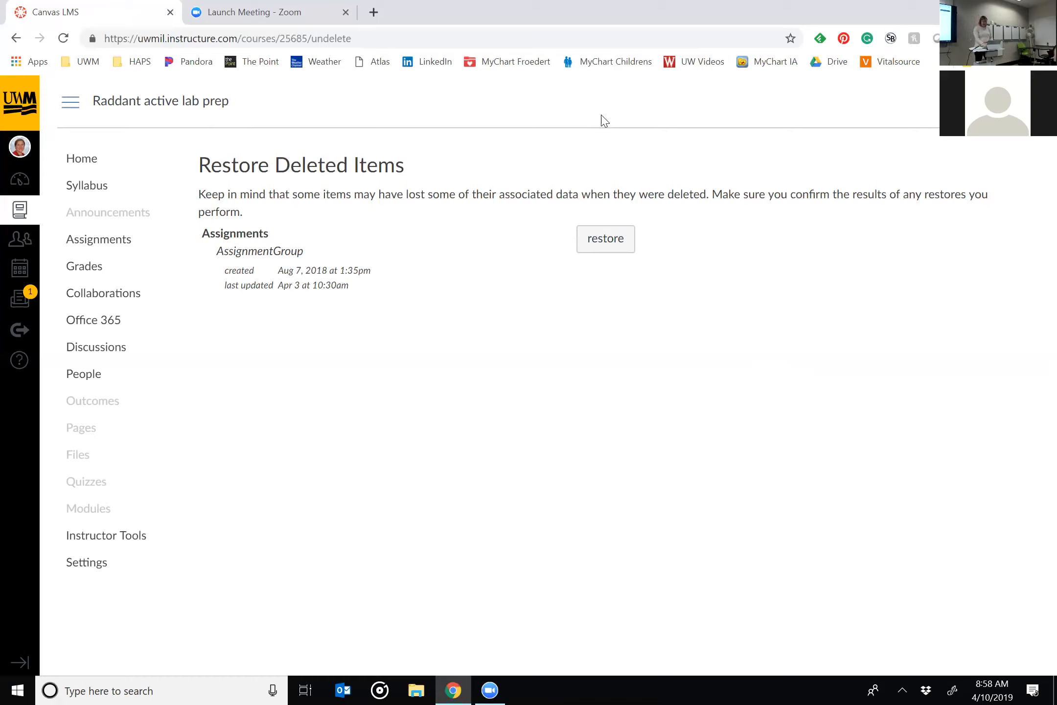
Return to the course's rubrics list by changing the URL ending from "undelete" to "rubrics".
{"action": "double_click", "coordinate": [383, 33]}
{"action": "type", "text": "rubrics"}
{"action": "key", "text": "Return"}
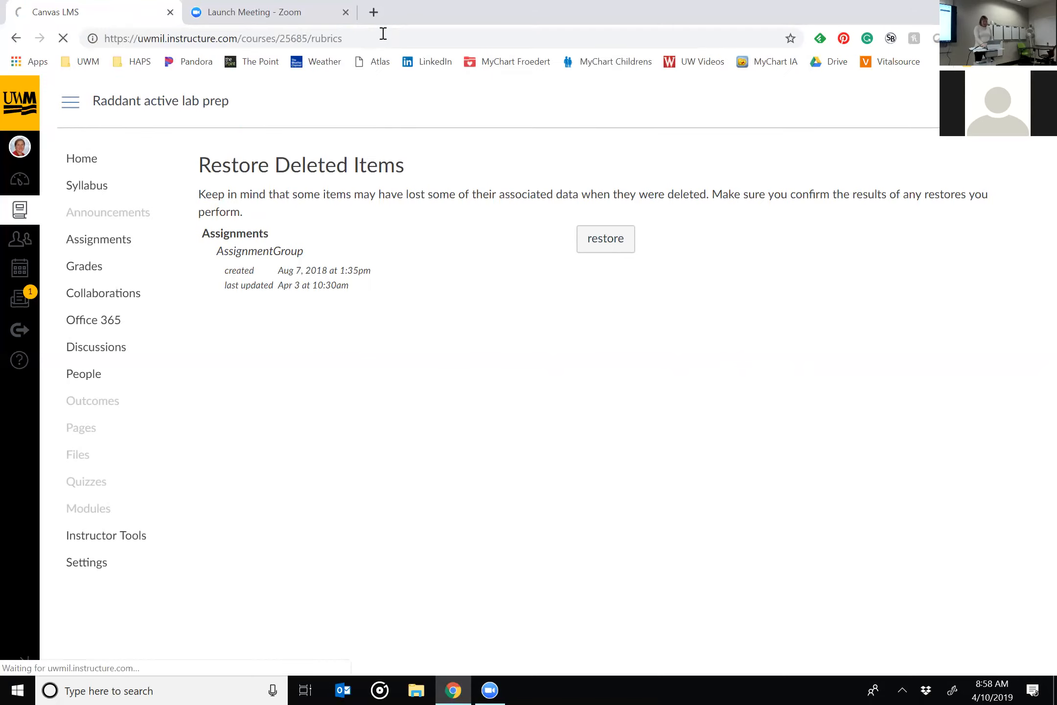
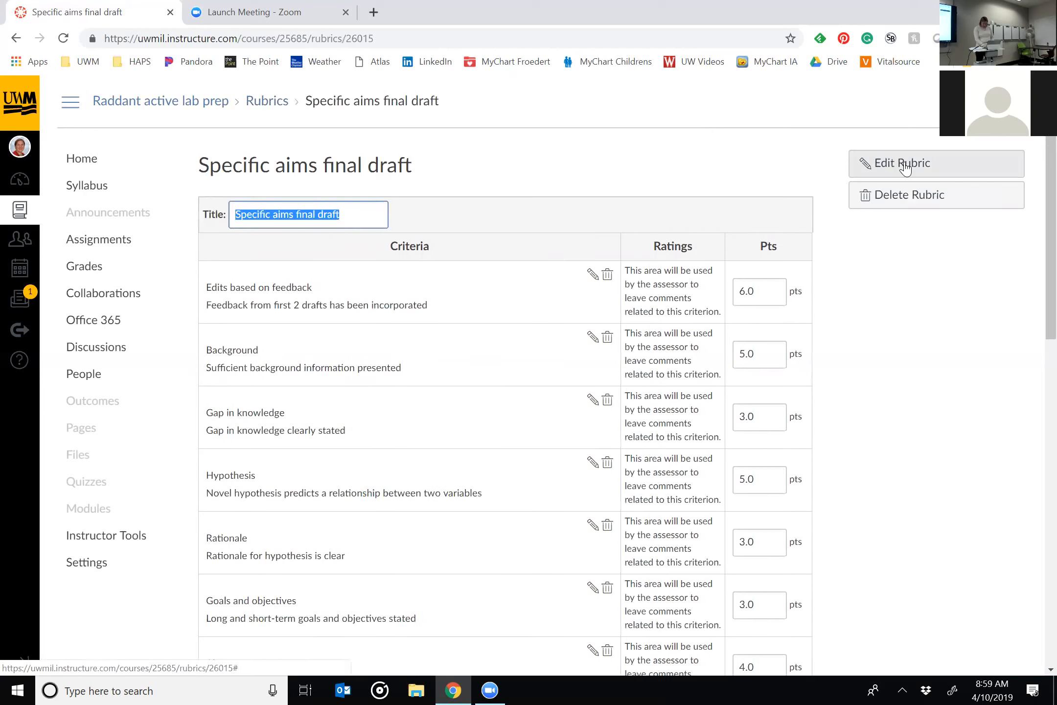
Review the criteria of the Specific aims final draft rubric without changing it, and return to the Course Rubrics list.
{"action": "scroll", "coordinate": [942, 439], "scroll_direction": "down", "scroll_amount": 15}
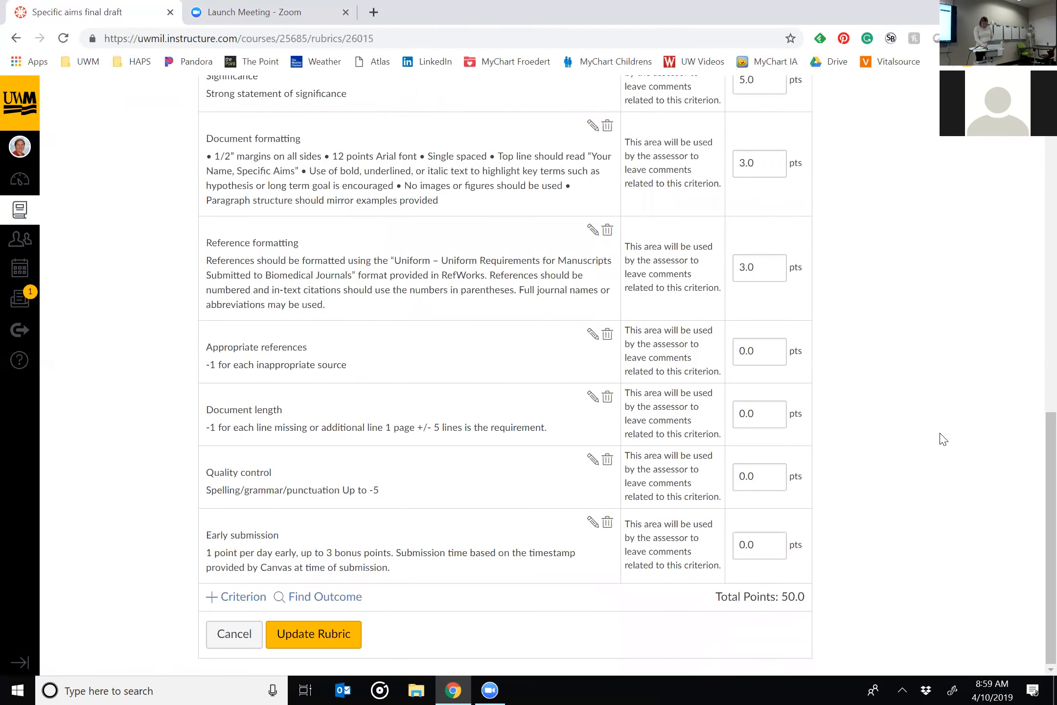
{"action": "scroll", "coordinate": [942, 439], "scroll_direction": "up", "scroll_amount": 15}
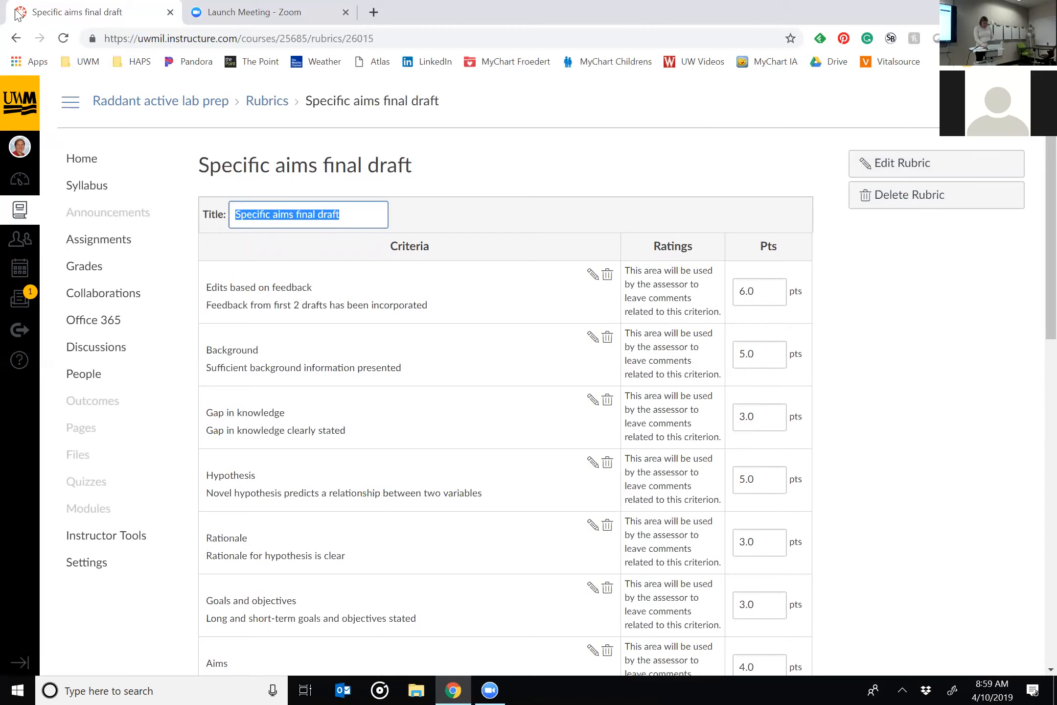
{"action": "left_click", "coordinate": [15, 39]}
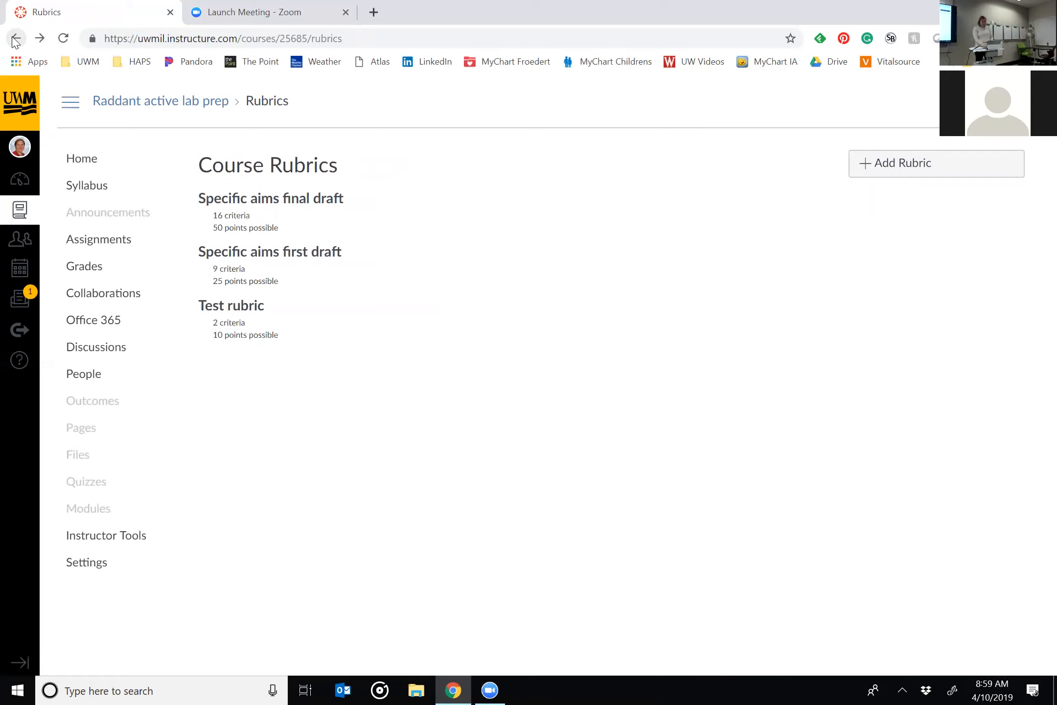
Start a new course rubric and show the options for adding or duplicating a criterion.
{"action": "left_click", "coordinate": [950, 174]}
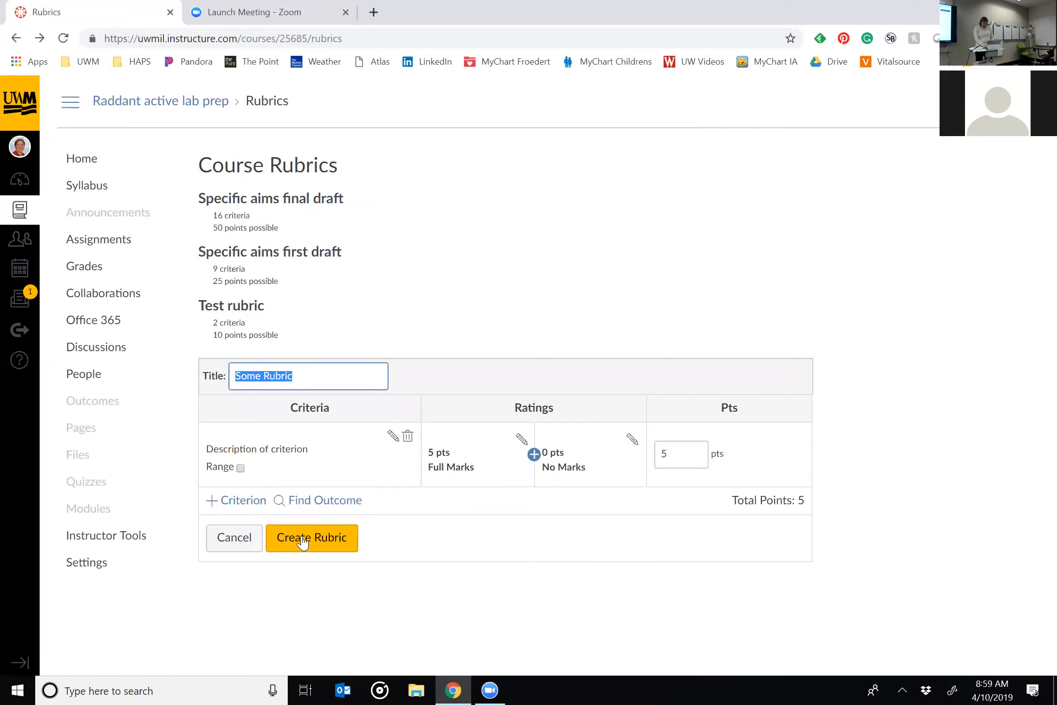
{"action": "left_click", "coordinate": [241, 511]}
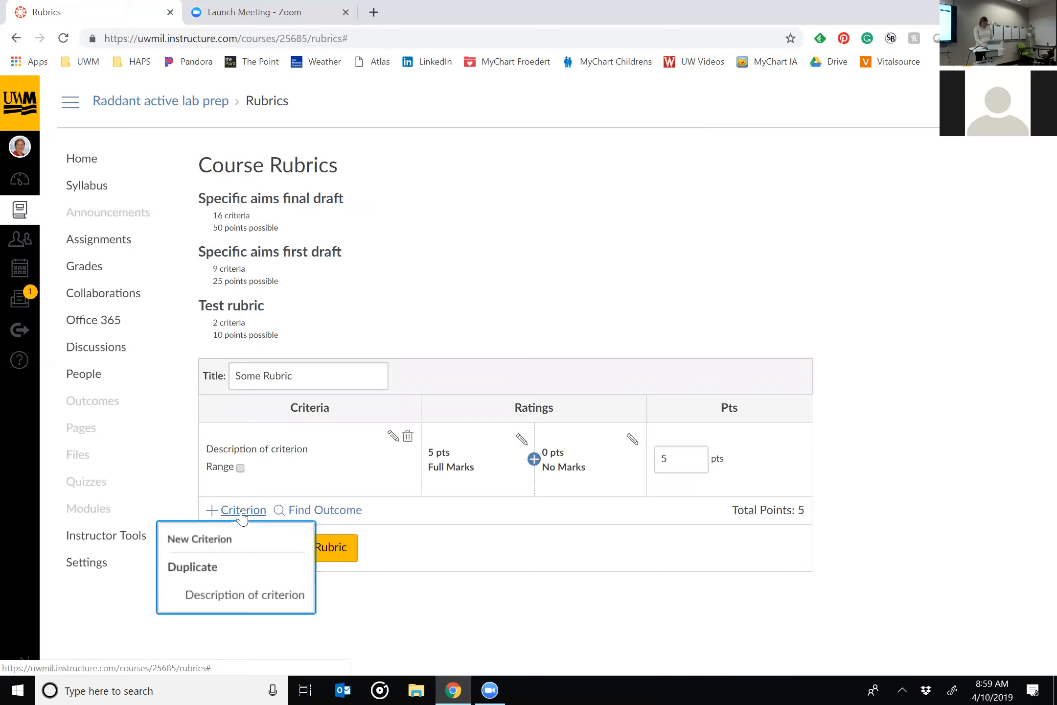
{"action": "left_click", "coordinate": [226, 602]}
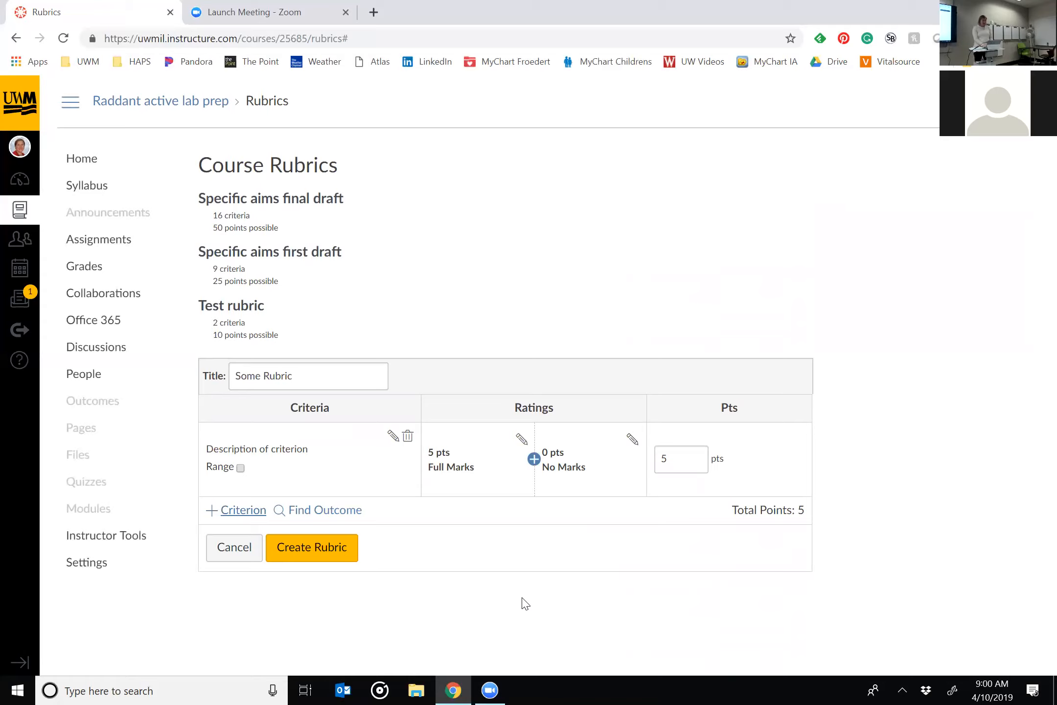
Open the practice assignment from the course's assignments and start adding a rubric to it.
{"action": "left_click", "coordinate": [125, 247]}
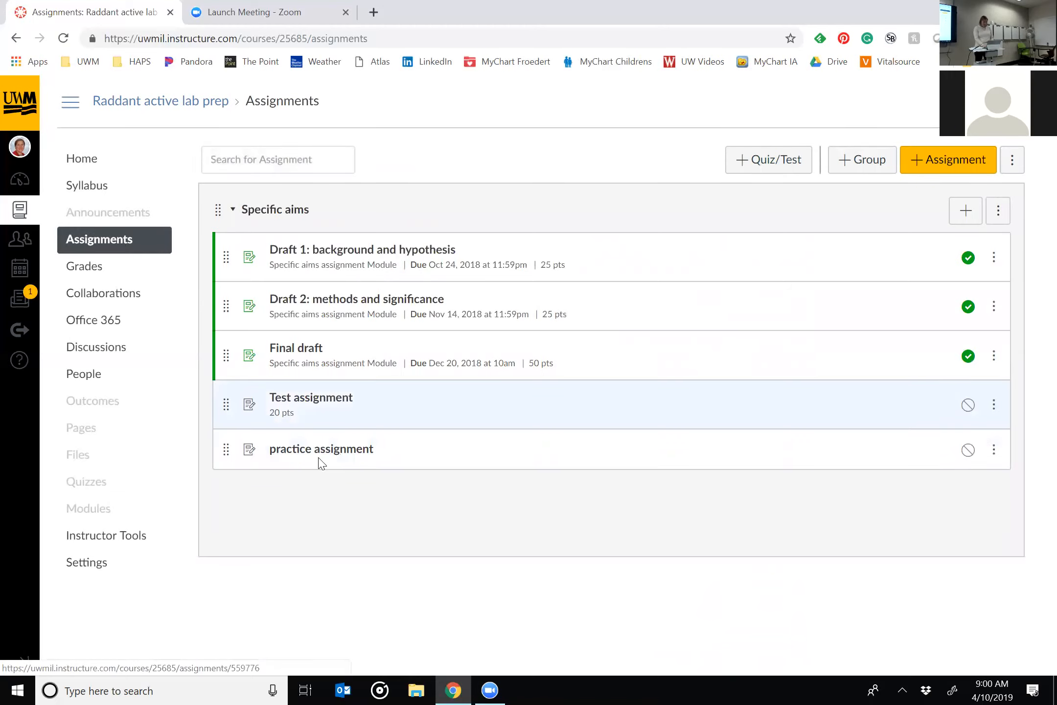
{"action": "left_click", "coordinate": [317, 460]}
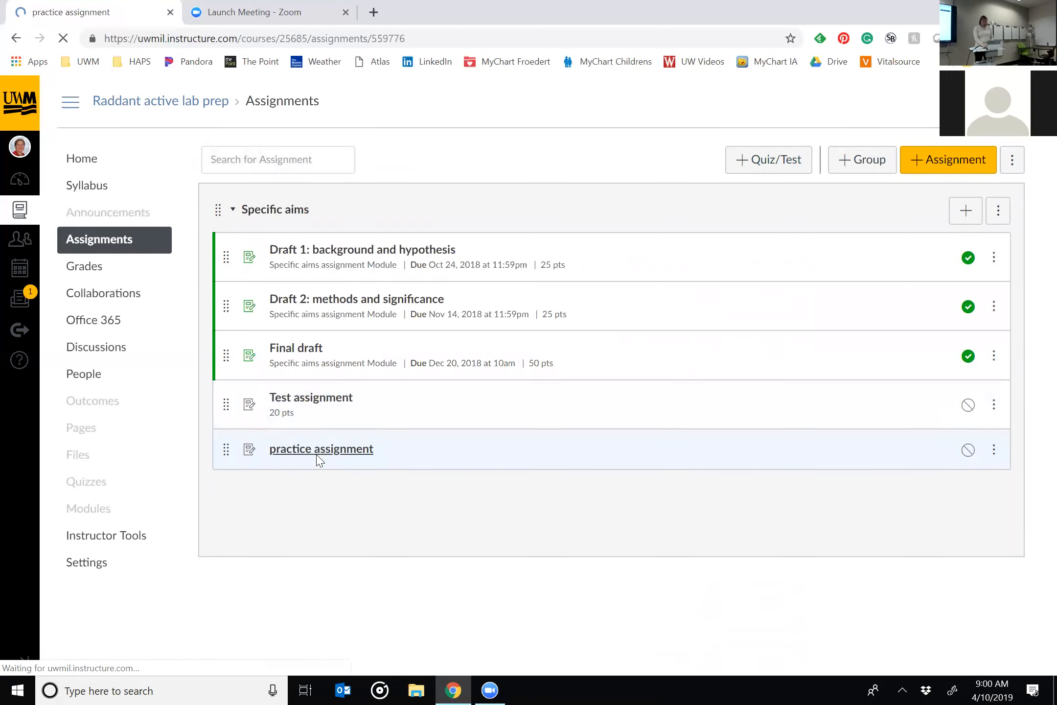
{"action": "left_click", "coordinate": [230, 402]}
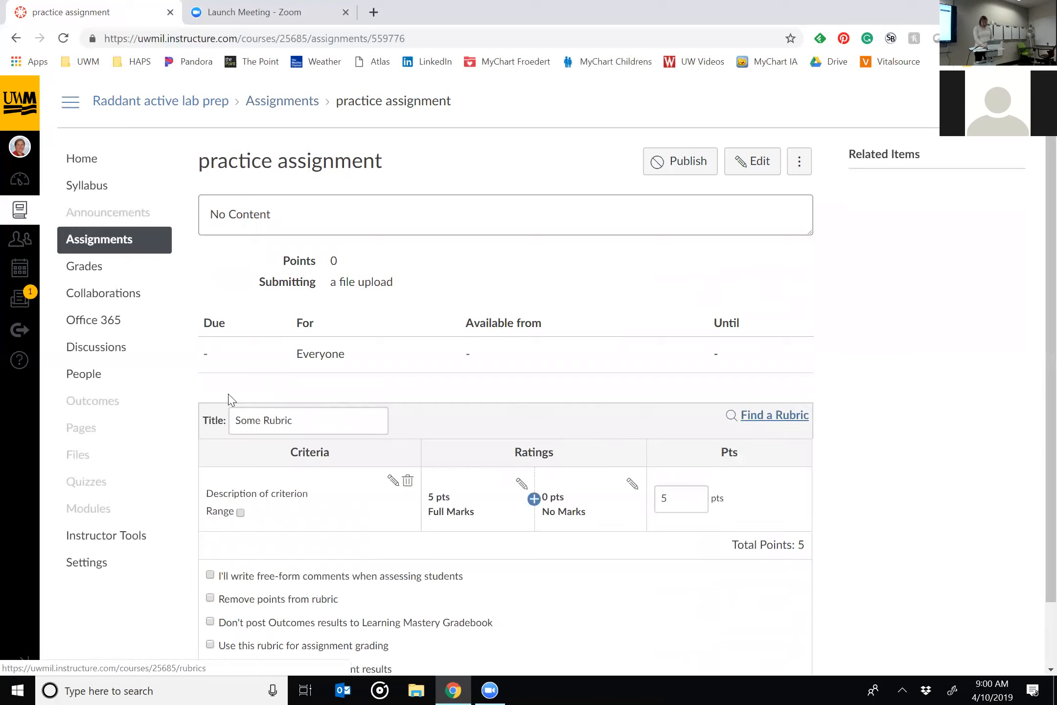
Find the course's existing Specific aims first draft rubric and attach it to the practice assignment.
{"action": "left_click", "coordinate": [761, 416]}
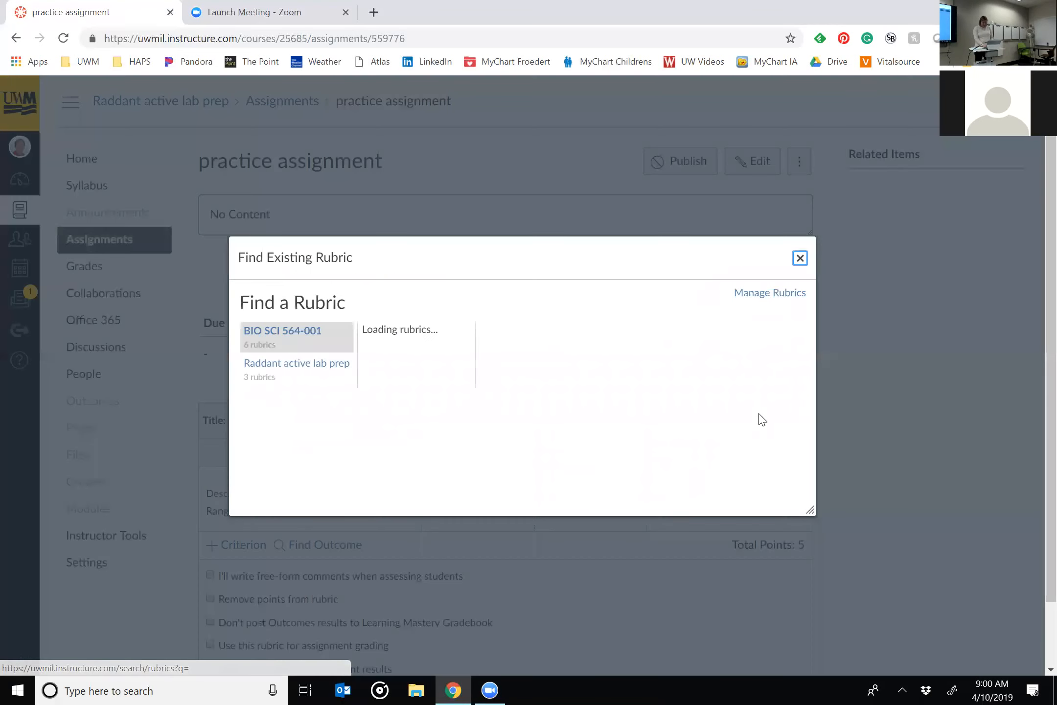
{"action": "left_click", "coordinate": [282, 367]}
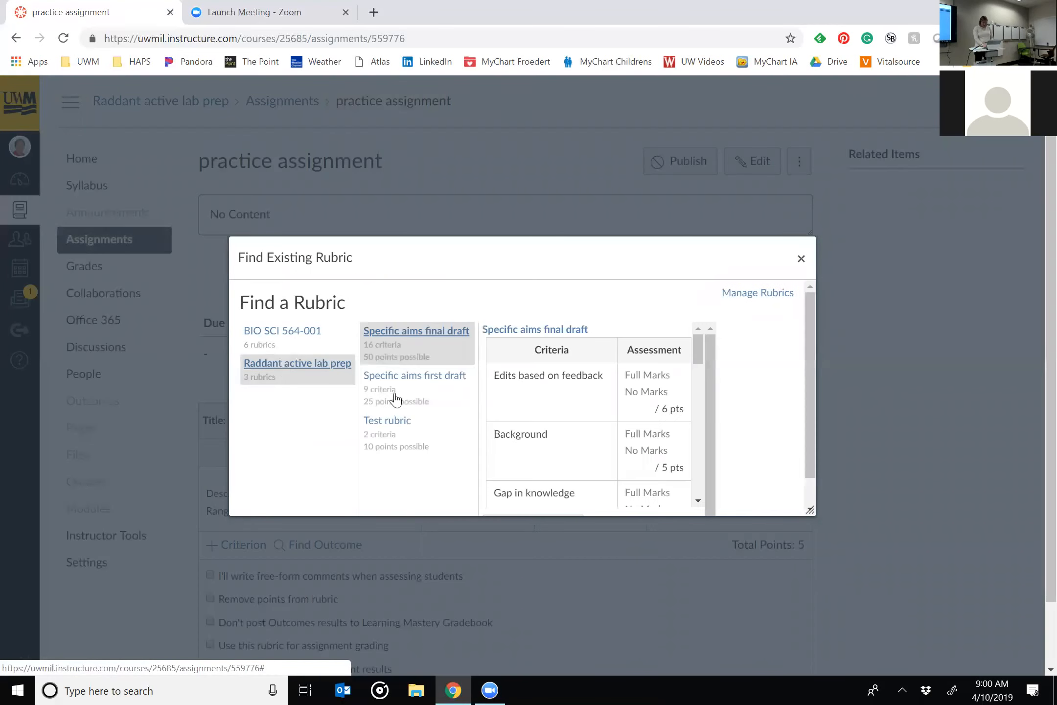
{"action": "left_click", "coordinate": [387, 397]}
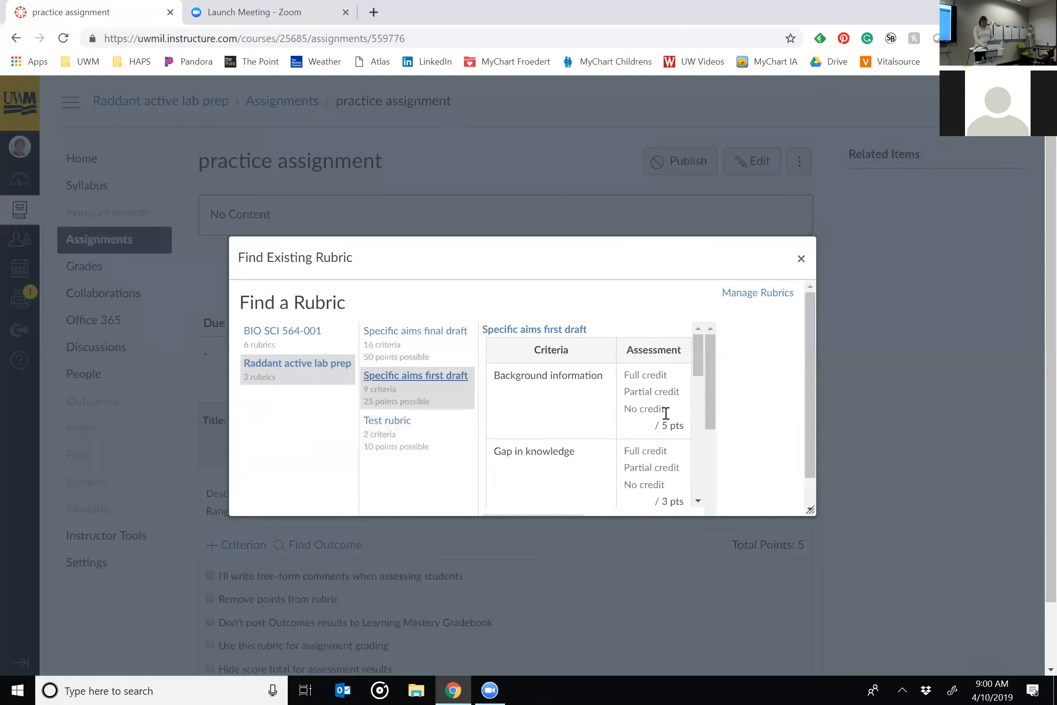
{"action": "scroll", "coordinate": [731, 432], "scroll_direction": "down", "scroll_amount": 1}
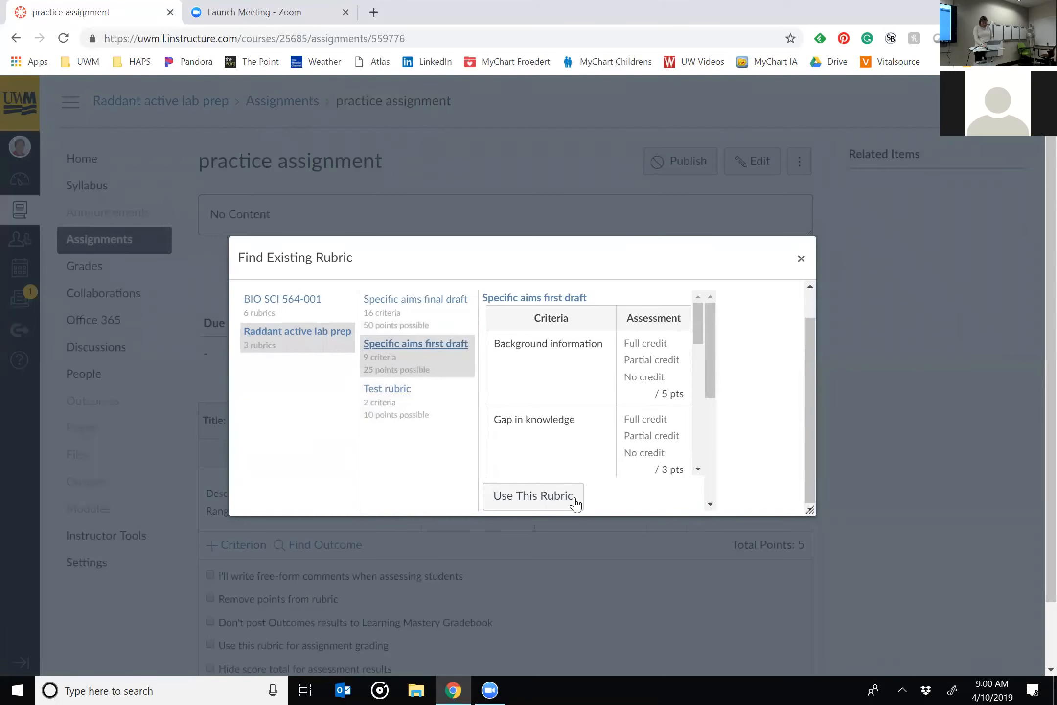
{"action": "left_click", "coordinate": [541, 509]}
Edit the attached rubric, turning off free-form comments and turning on its use for assignment grading.
{"action": "scroll", "coordinate": [888, 502], "scroll_direction": "down", "scroll_amount": 2}
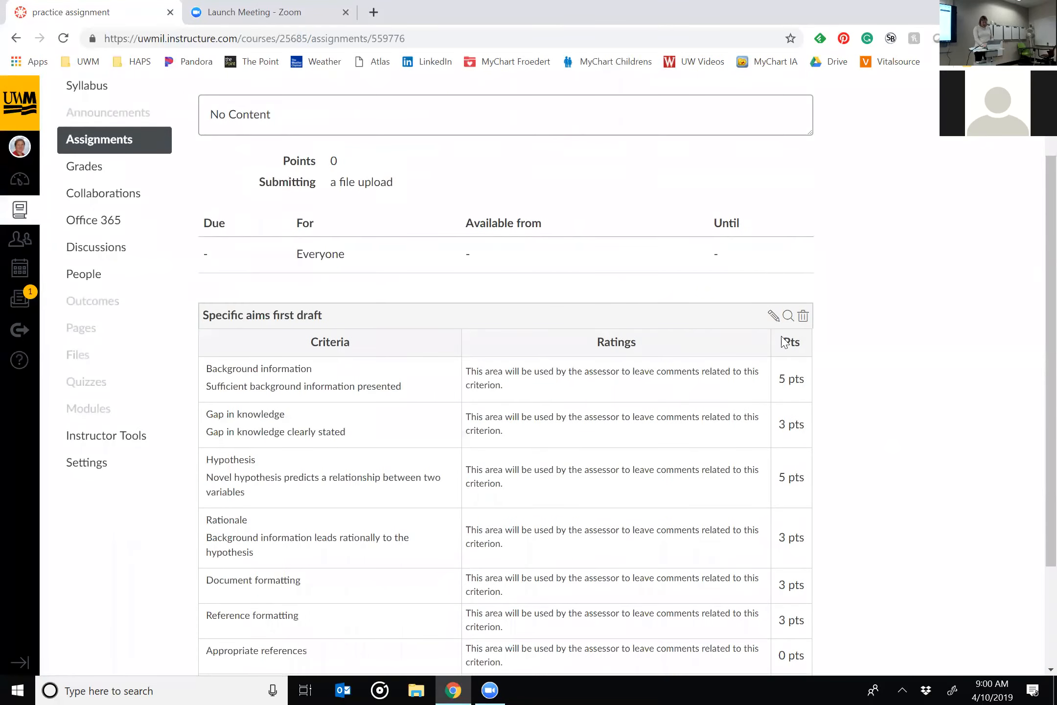
{"action": "left_click", "coordinate": [773, 315]}
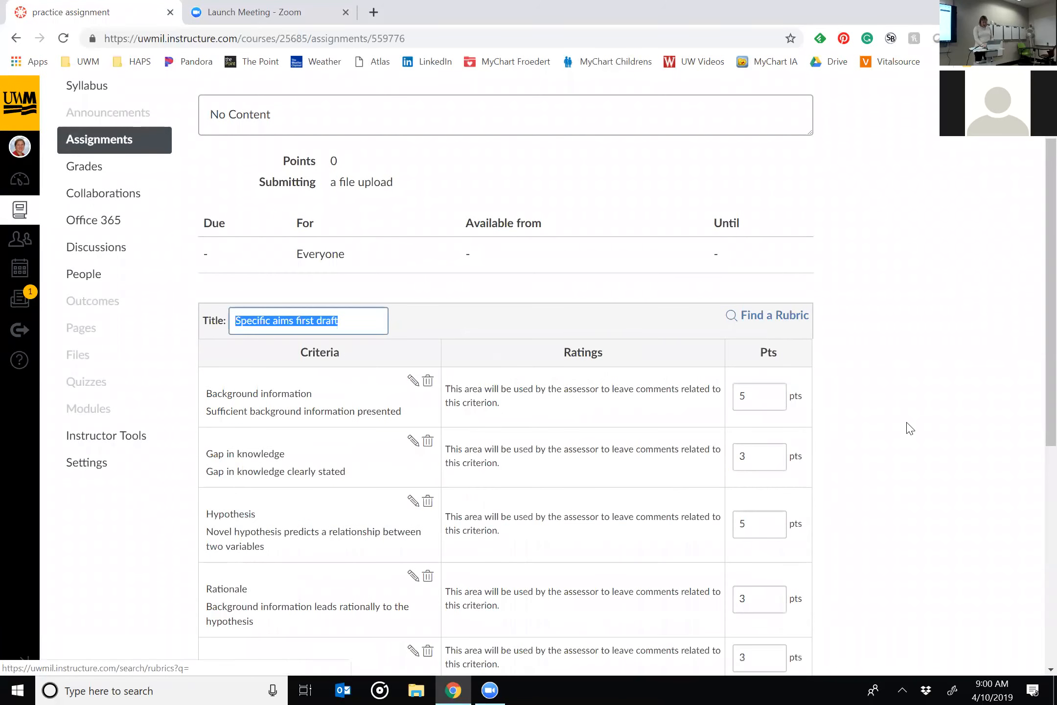
{"action": "scroll", "coordinate": [418, 220], "scroll_direction": "down", "scroll_amount": 1}
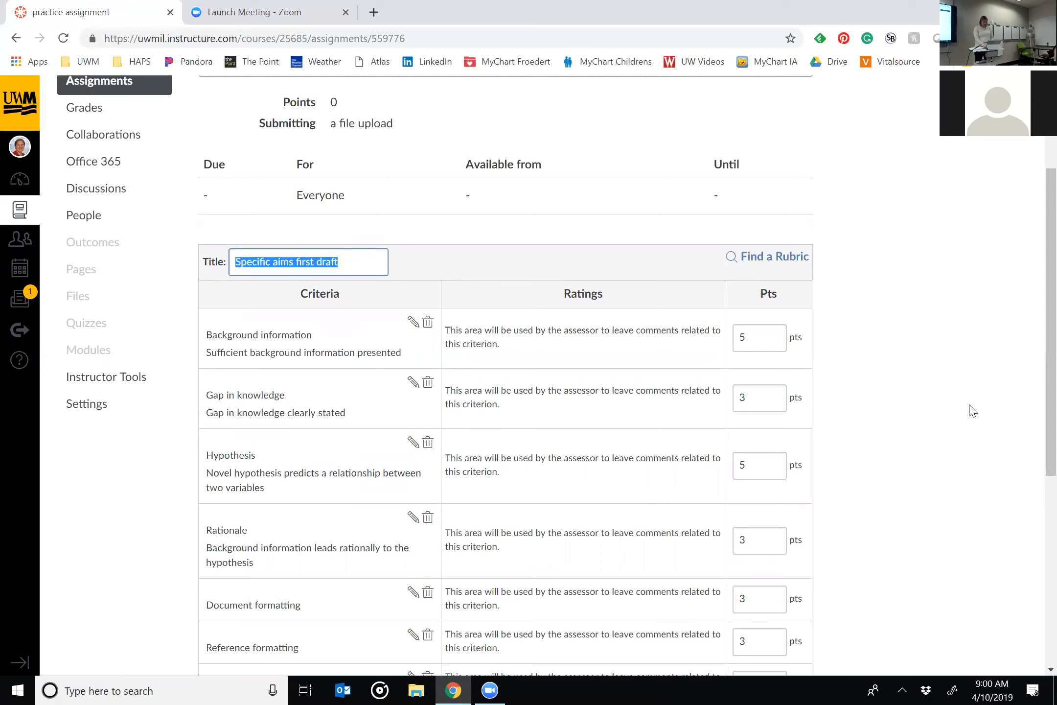
{"action": "scroll", "coordinate": [972, 410], "scroll_direction": "down", "scroll_amount": 6}
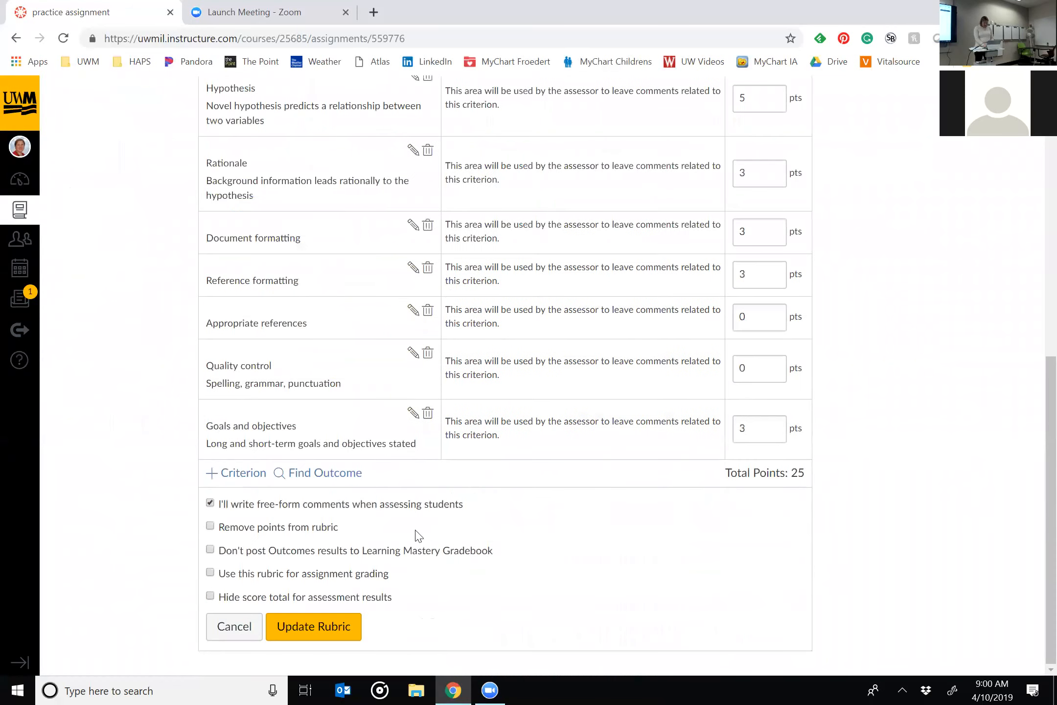
{"action": "left_click", "coordinate": [211, 503]}
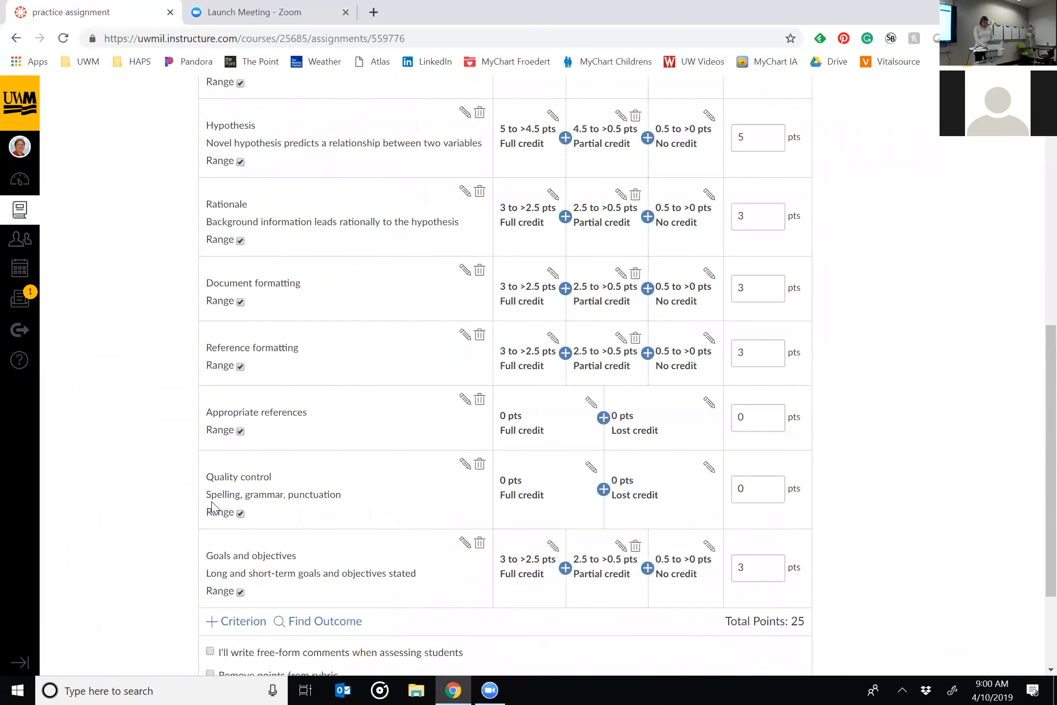
{"action": "scroll", "coordinate": [212, 506], "scroll_direction": "down", "scroll_amount": 3}
{"action": "left_click", "coordinate": [210, 573]}
Update the rubric and leave the assignment's points different from the rubric's total.
{"action": "scroll", "coordinate": [394, 519], "scroll_direction": "up", "scroll_amount": 15}
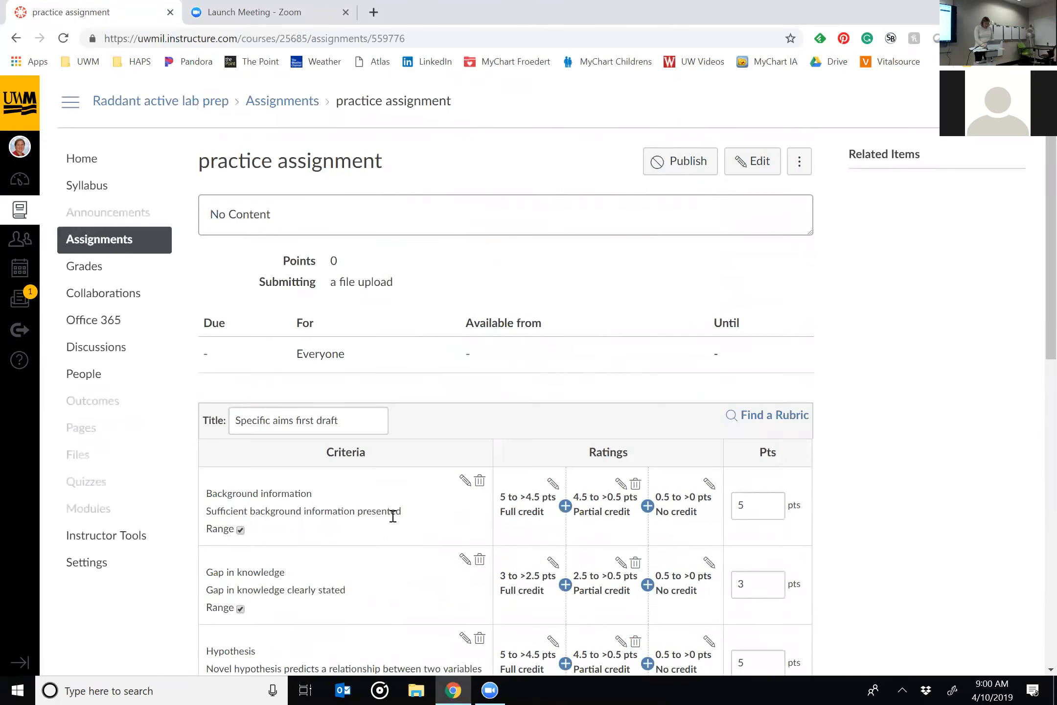
{"action": "scroll", "coordinate": [344, 601], "scroll_direction": "down", "scroll_amount": 12}
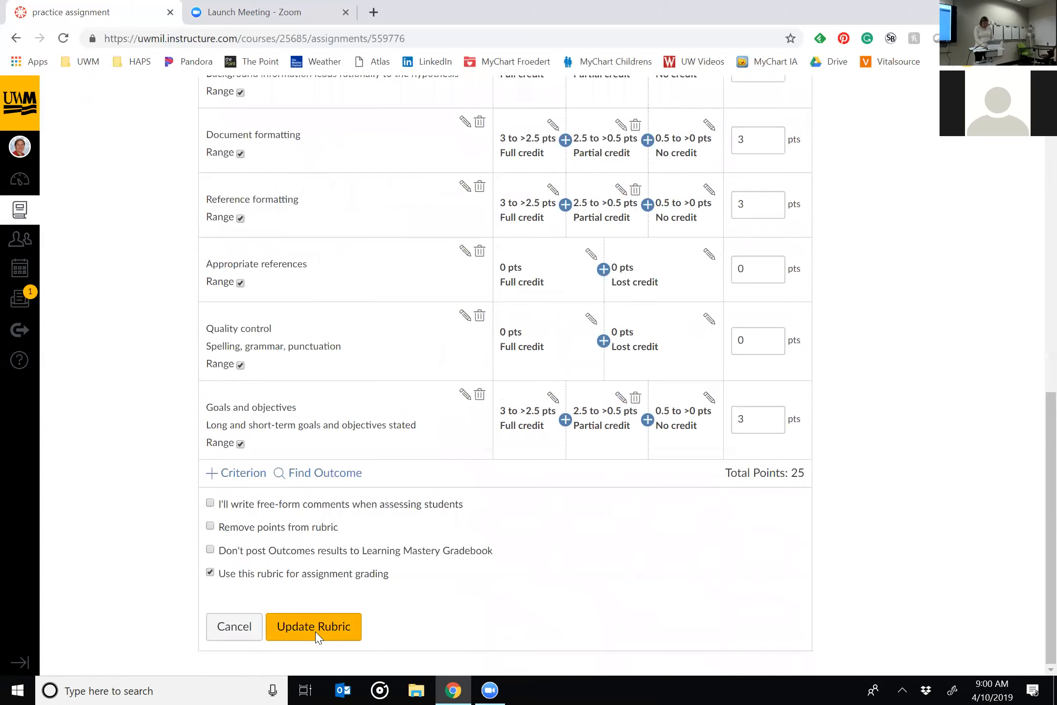
{"action": "left_click", "coordinate": [317, 629]}
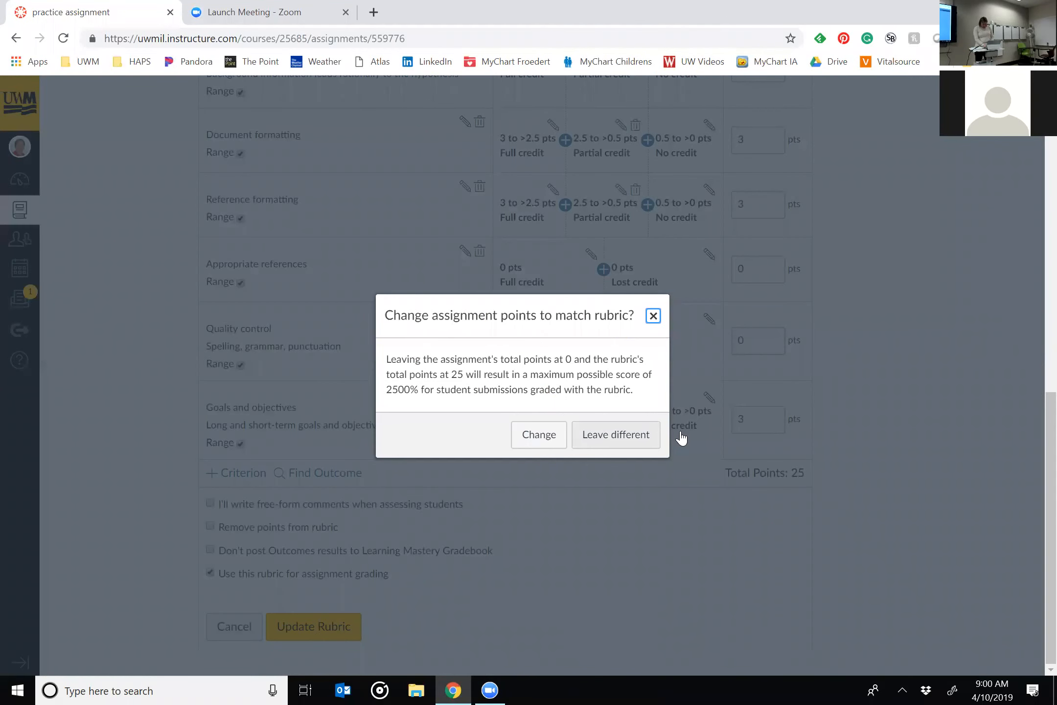
{"action": "left_click", "coordinate": [595, 437]}
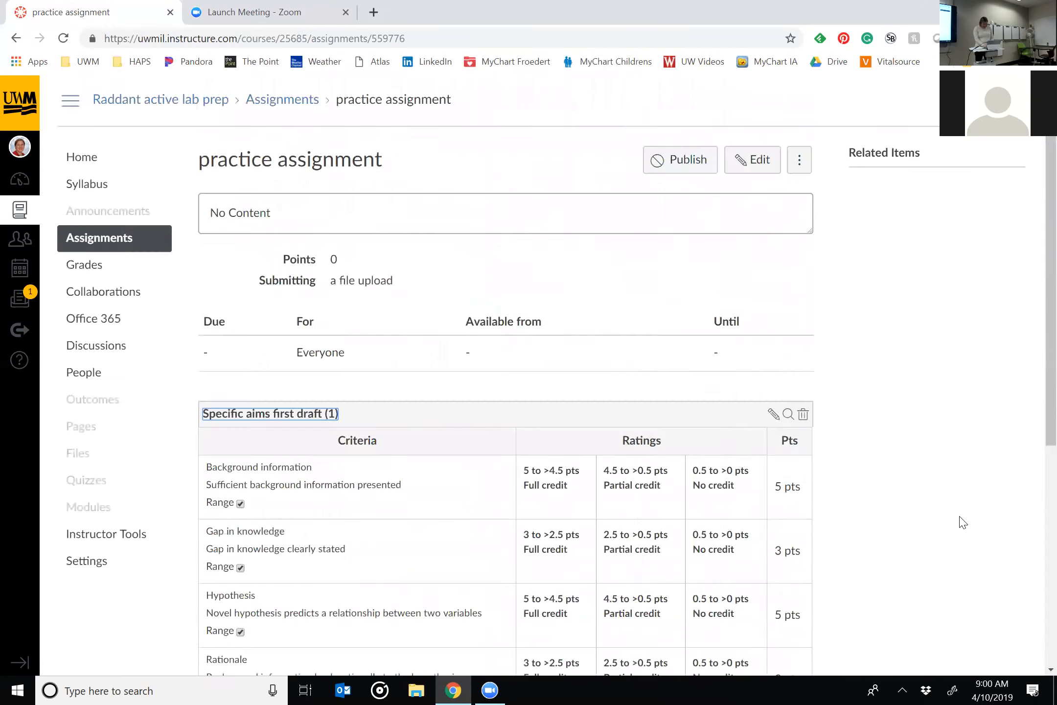
Add practice assignment and Test assignment to the Specific aims assignment module on the course home page.
{"action": "left_click", "coordinate": [97, 166]}
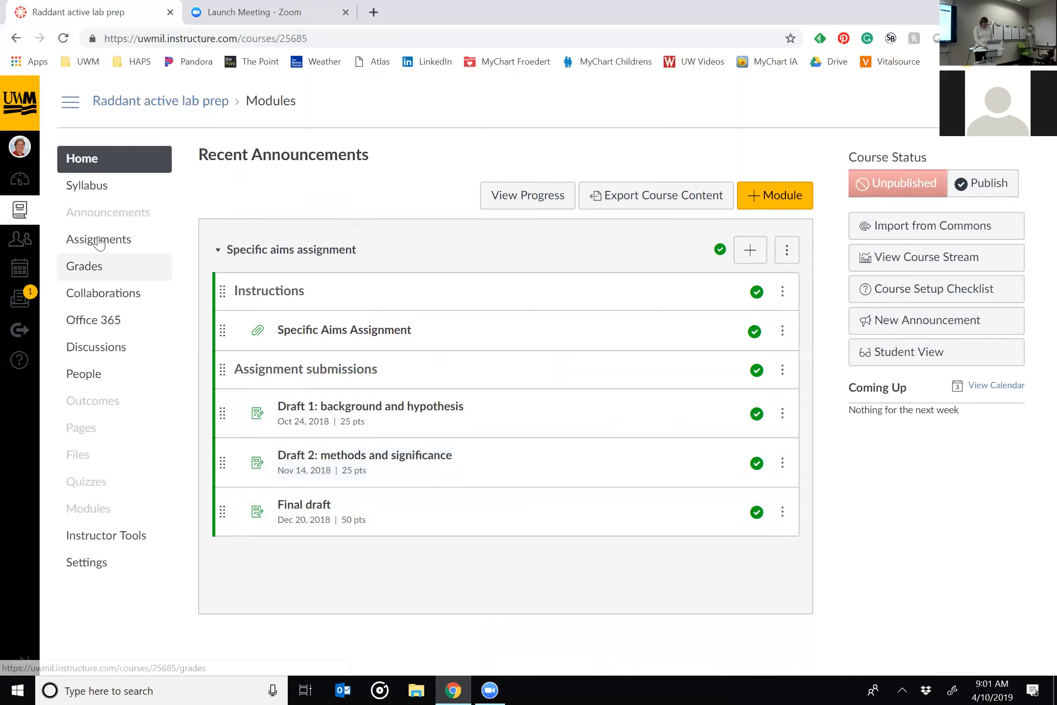
{"action": "left_click", "coordinate": [749, 261]}
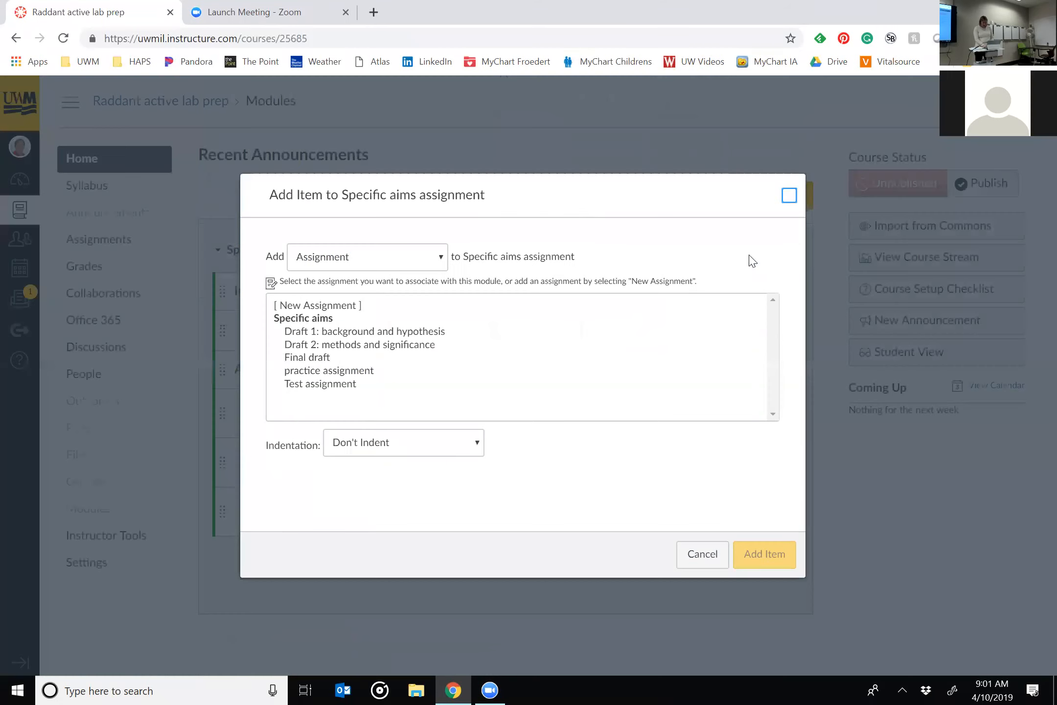
{"action": "left_click", "coordinate": [313, 372]}
{"action": "left_click", "coordinate": [314, 384], "text": "ctrl"}
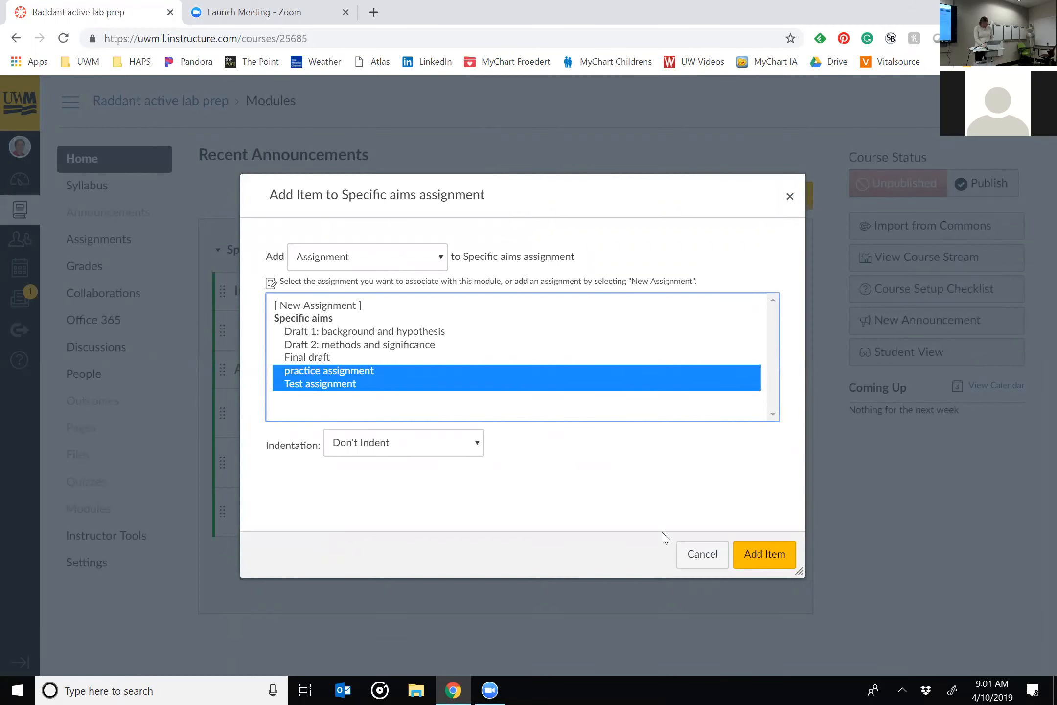
{"action": "left_click", "coordinate": [761, 557]}
Publish practice assignment and Test assignment in the module.
{"action": "scroll", "coordinate": [759, 562], "scroll_direction": "down", "scroll_amount": 1}
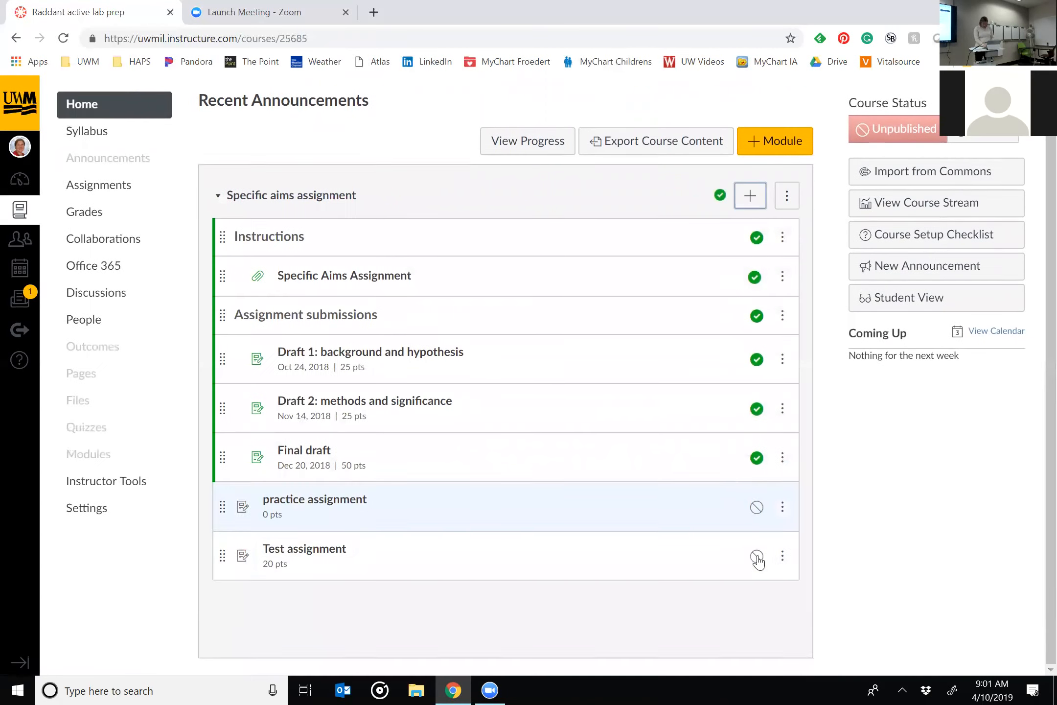
{"action": "left_click", "coordinate": [757, 508]}
{"action": "left_click", "coordinate": [757, 557]}
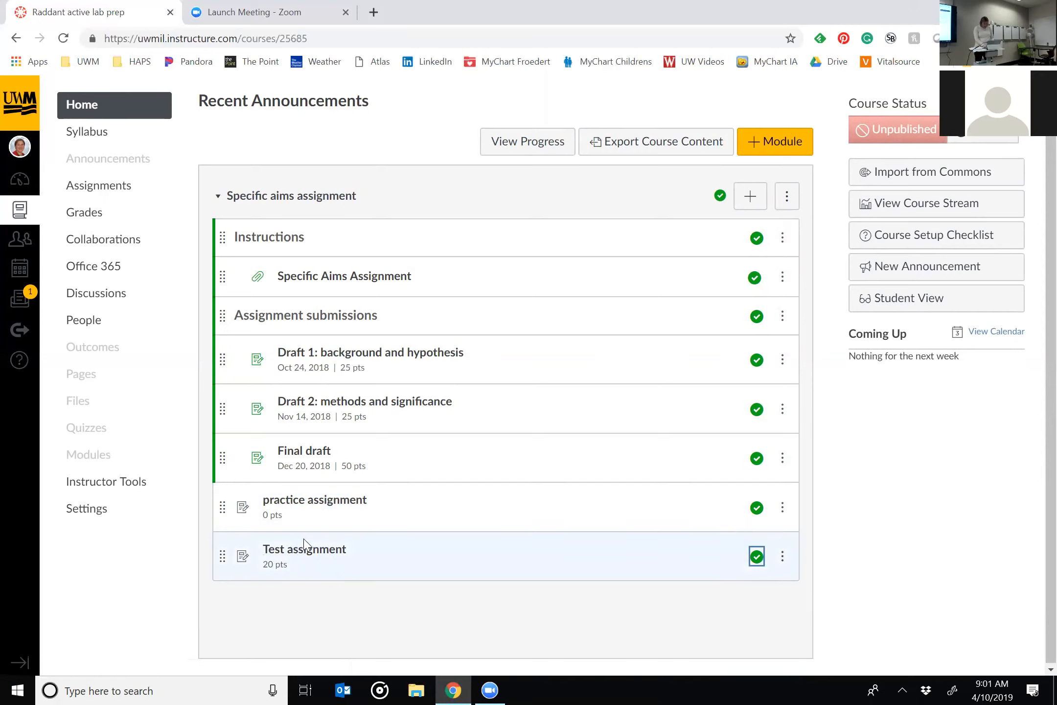
Check the Test assignment, return to the module, and open the practice assignment's rubric in SpeedGrader.
{"action": "left_click", "coordinate": [318, 553]}
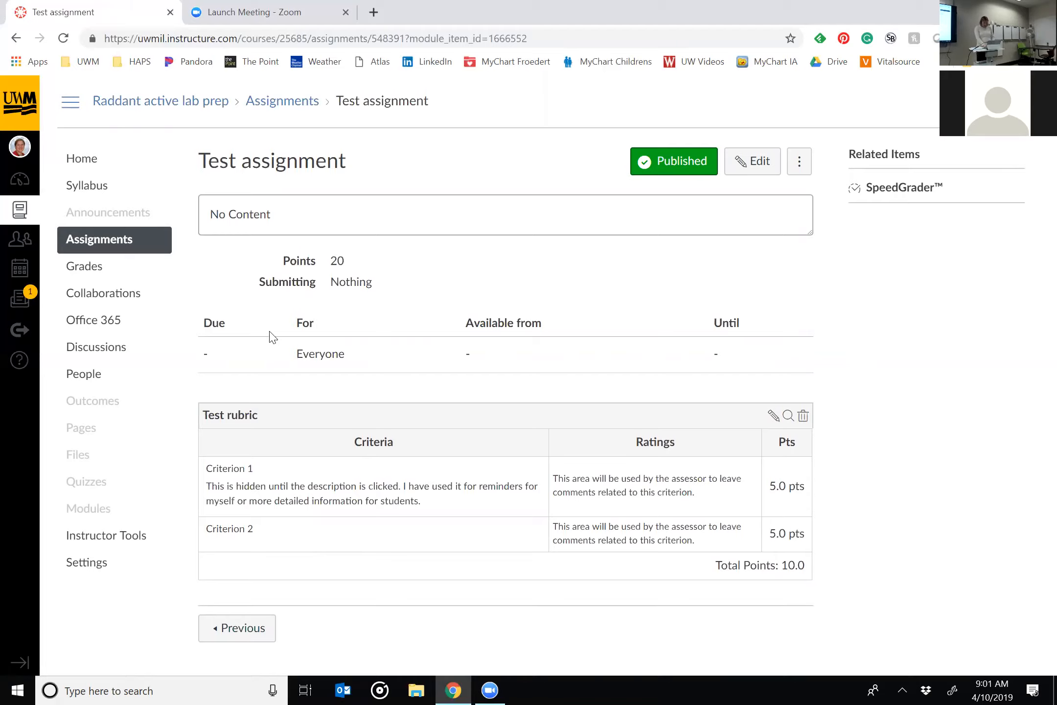
{"action": "left_click", "coordinate": [20, 38]}
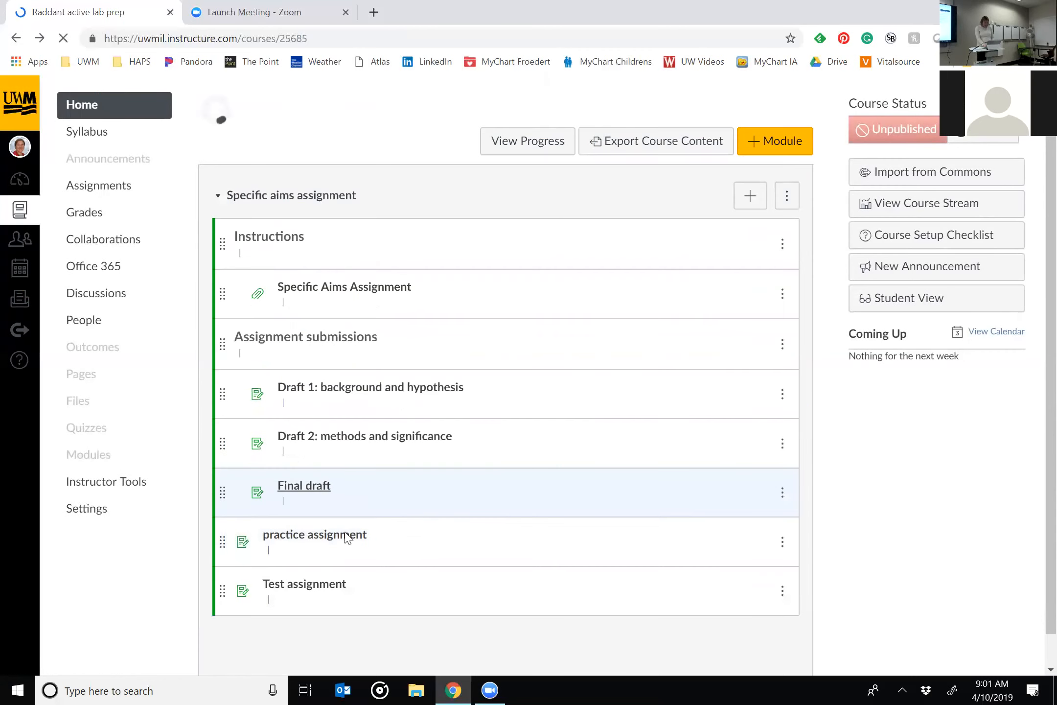
{"action": "left_click", "coordinate": [326, 501]}
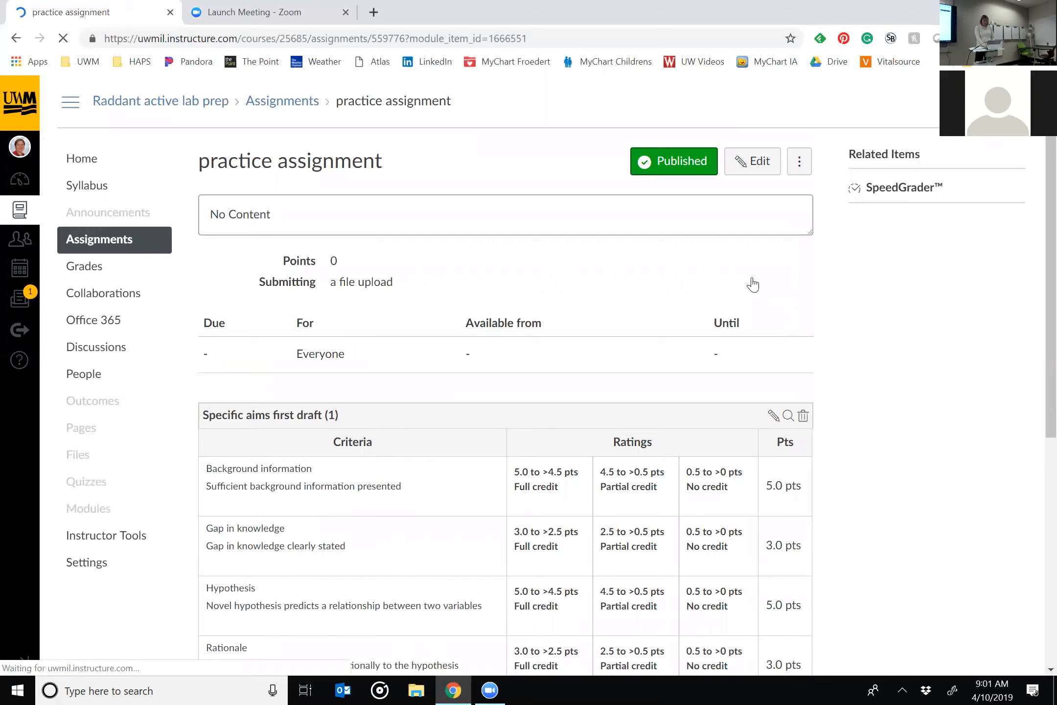
{"action": "left_click", "coordinate": [886, 192]}
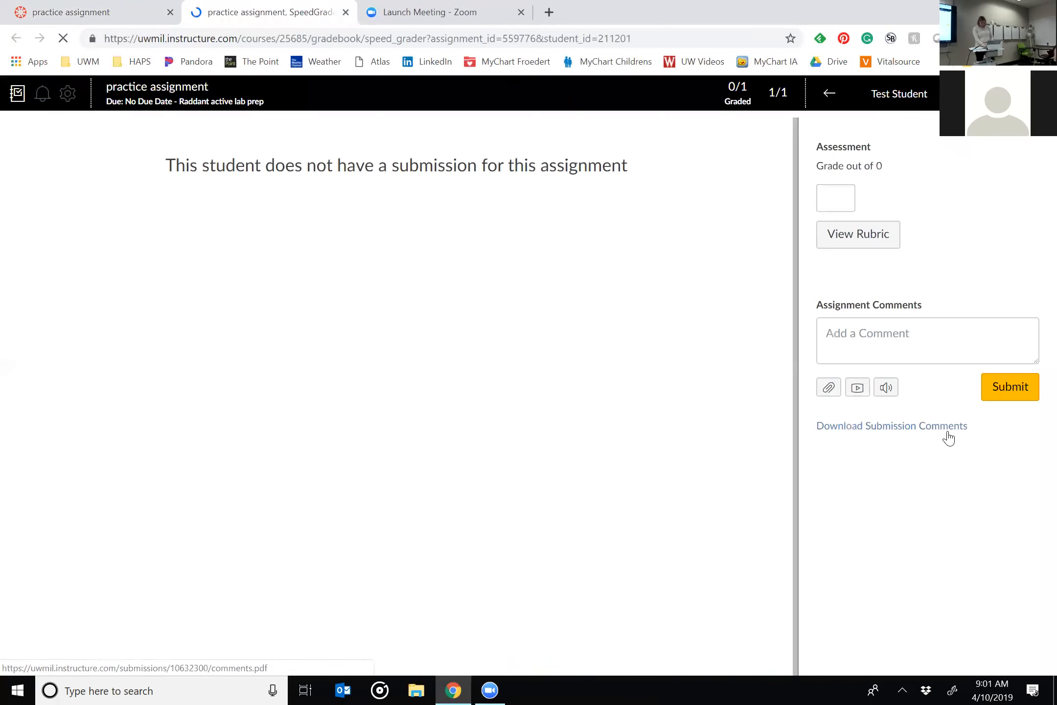
{"action": "left_click", "coordinate": [857, 247]}
Score the Background information criterion 5 points and add the comment "I can still add comments!".
{"action": "scroll", "coordinate": [916, 394], "scroll_direction": "right", "scroll_amount": 4}
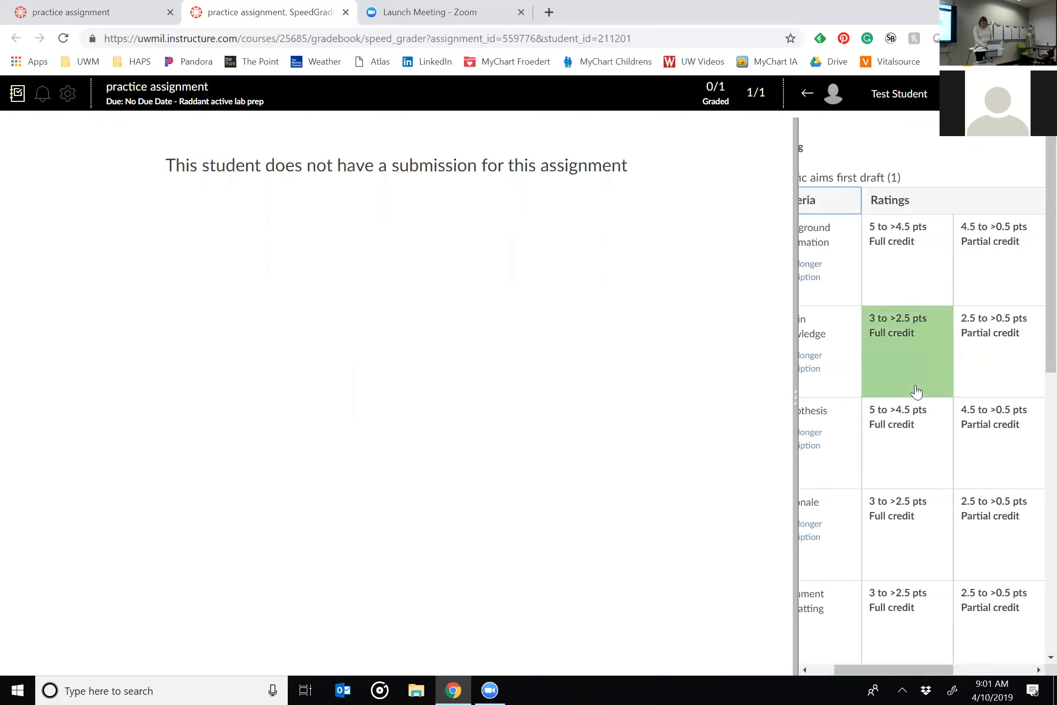
{"action": "left_click", "coordinate": [1011, 233]}
{"action": "type", "text": "5"}
{"action": "left_click", "coordinate": [997, 284]}
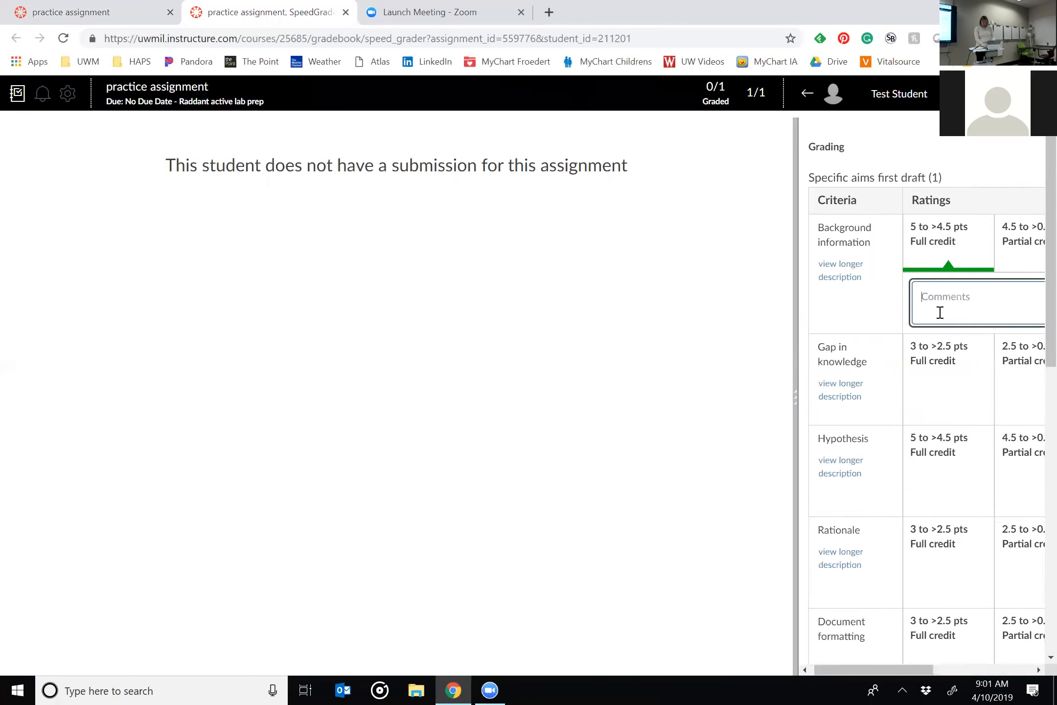
{"action": "type", "text": "I can still add comments!"}
Try the partial credit and no credit ratings for Background information, and set it back to full credit.
{"action": "scroll", "coordinate": [940, 312], "scroll_direction": "right", "scroll_amount": 3}
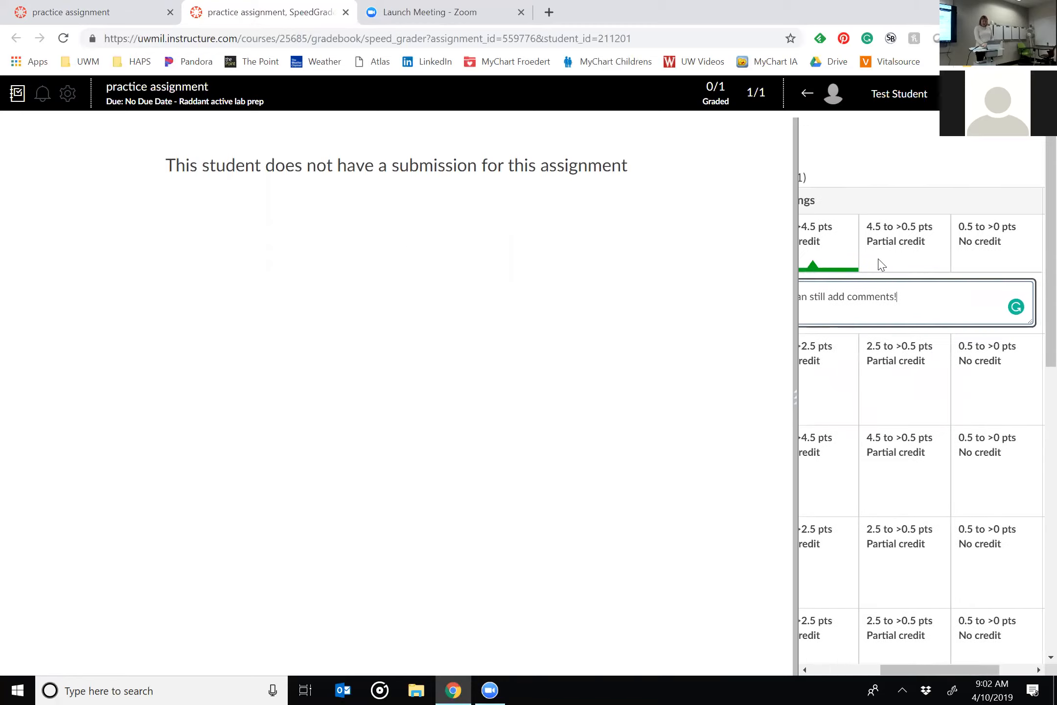
{"action": "left_click", "coordinate": [873, 255]}
{"action": "left_click", "coordinate": [976, 254]}
{"action": "left_click", "coordinate": [843, 262]}
{"action": "scroll", "coordinate": [846, 261], "scroll_direction": "left", "scroll_amount": 2}
{"action": "scroll", "coordinate": [846, 260], "scroll_direction": "left", "scroll_amount": 1}
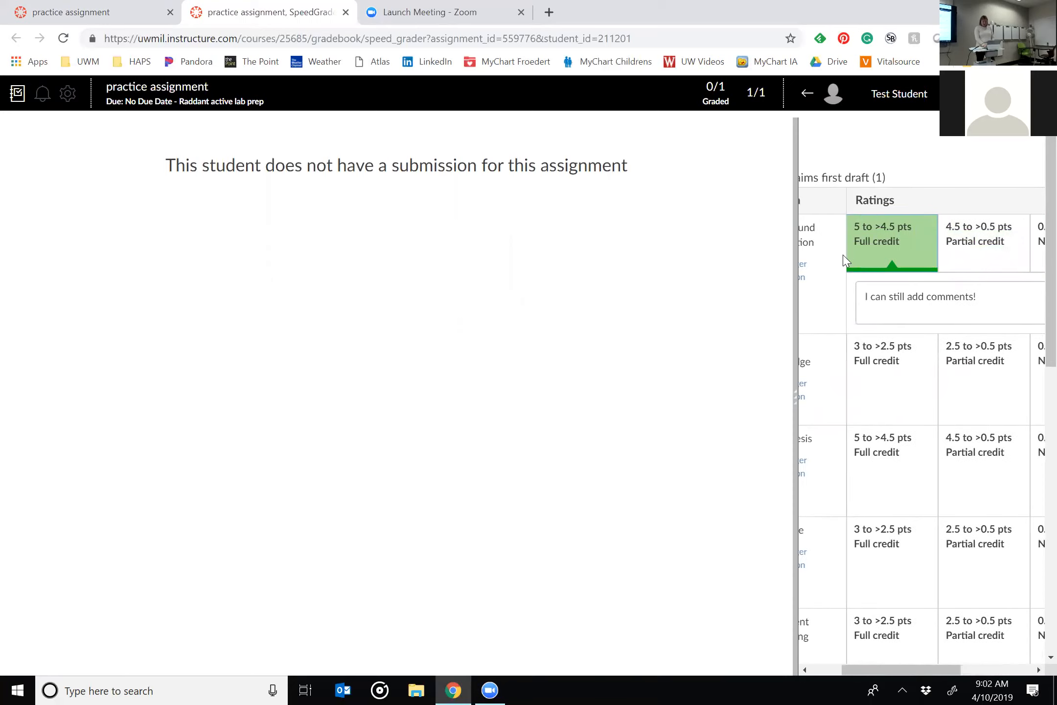
{"action": "scroll", "coordinate": [843, 262], "scroll_direction": "right", "scroll_amount": 5}
{"action": "left_click", "coordinate": [987, 308]}
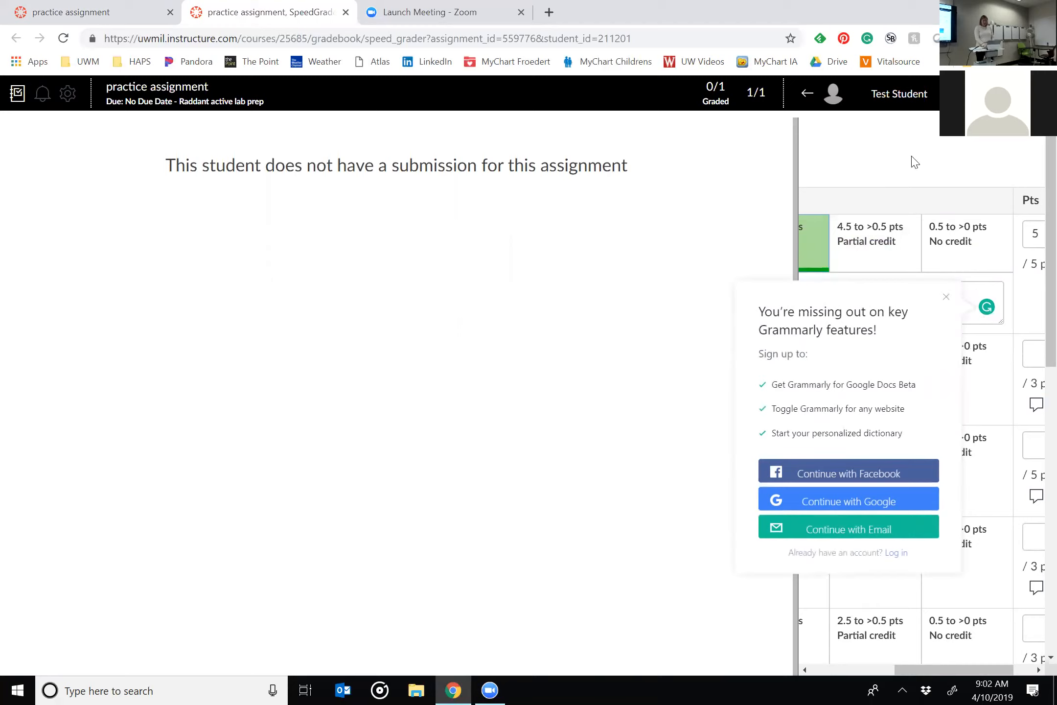
{"action": "left_click", "coordinate": [946, 298]}
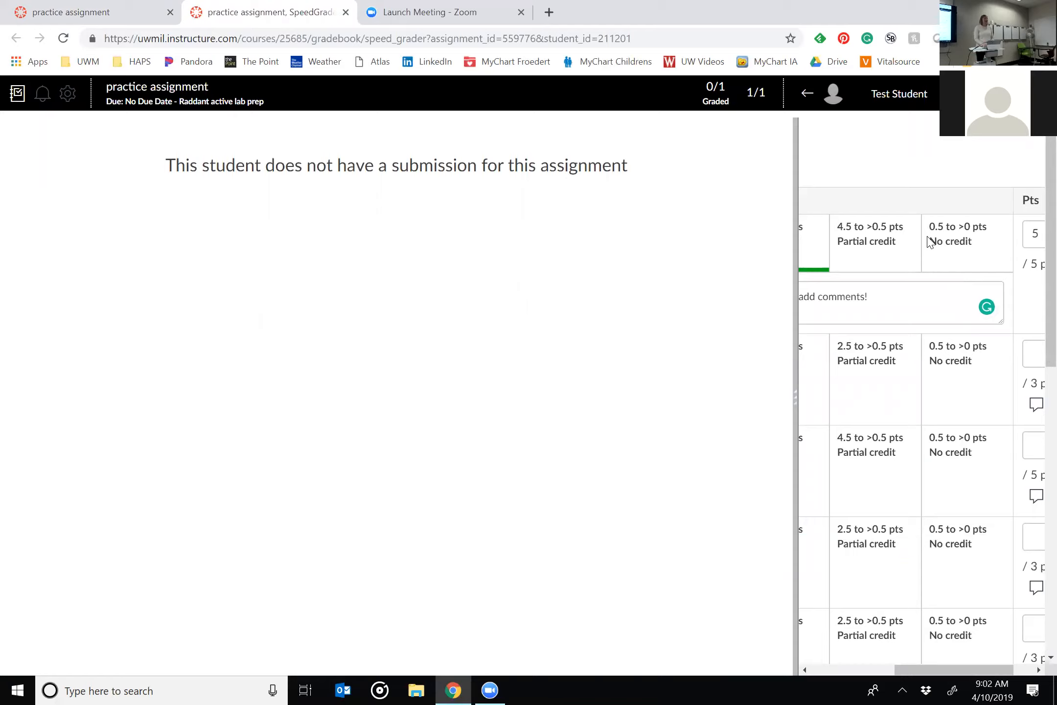
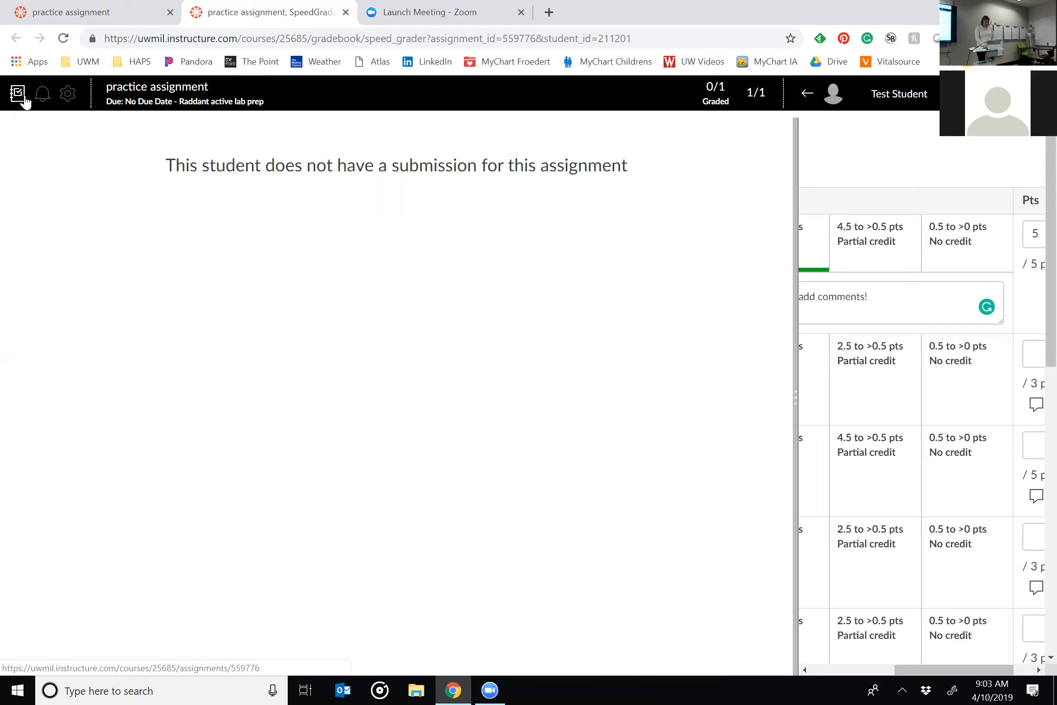
Open the Draft 1: background and hypothesis submission in SpeedGrader and review its annotations and file download options.
{"action": "left_click", "coordinate": [209, 104]}
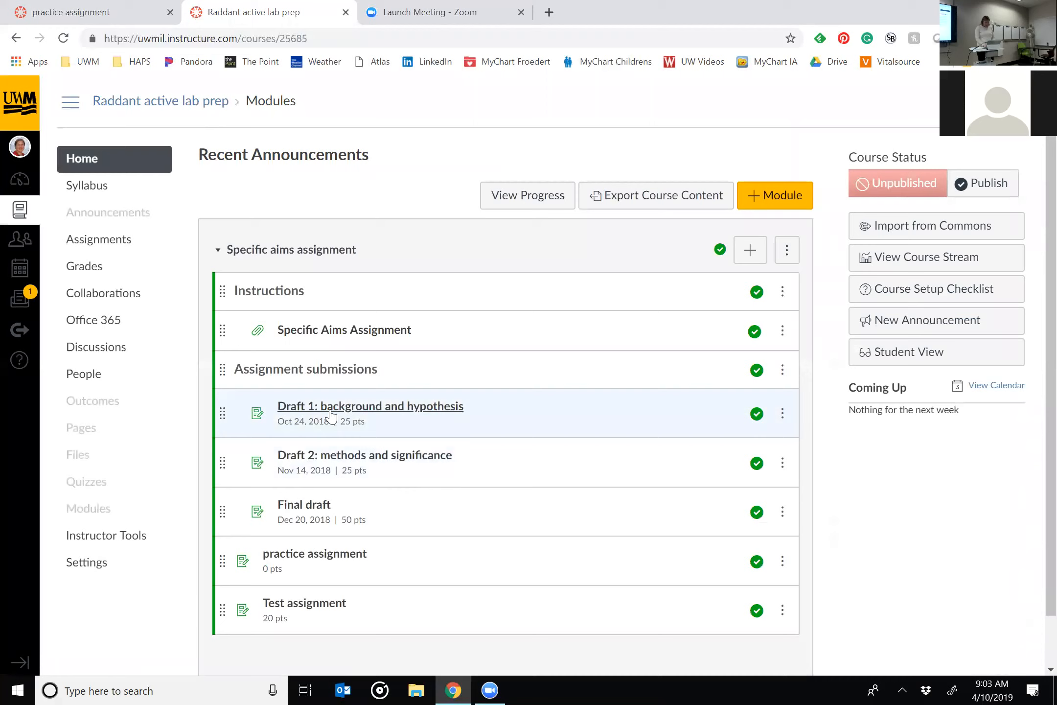
{"action": "left_click", "coordinate": [331, 415]}
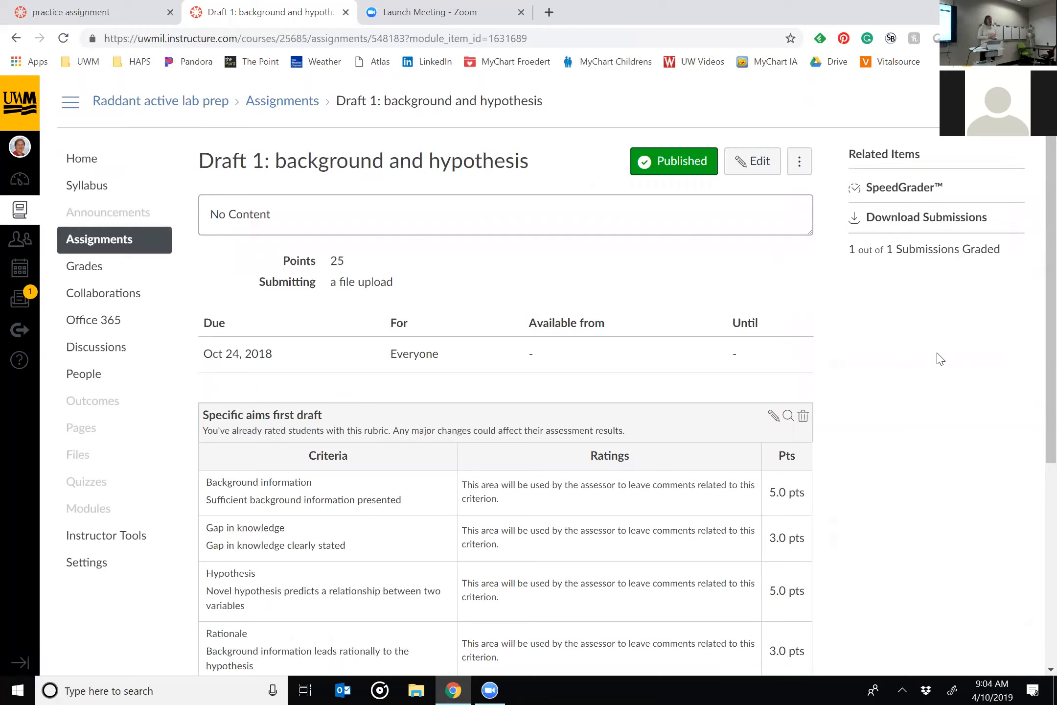
{"action": "left_click", "coordinate": [910, 189]}
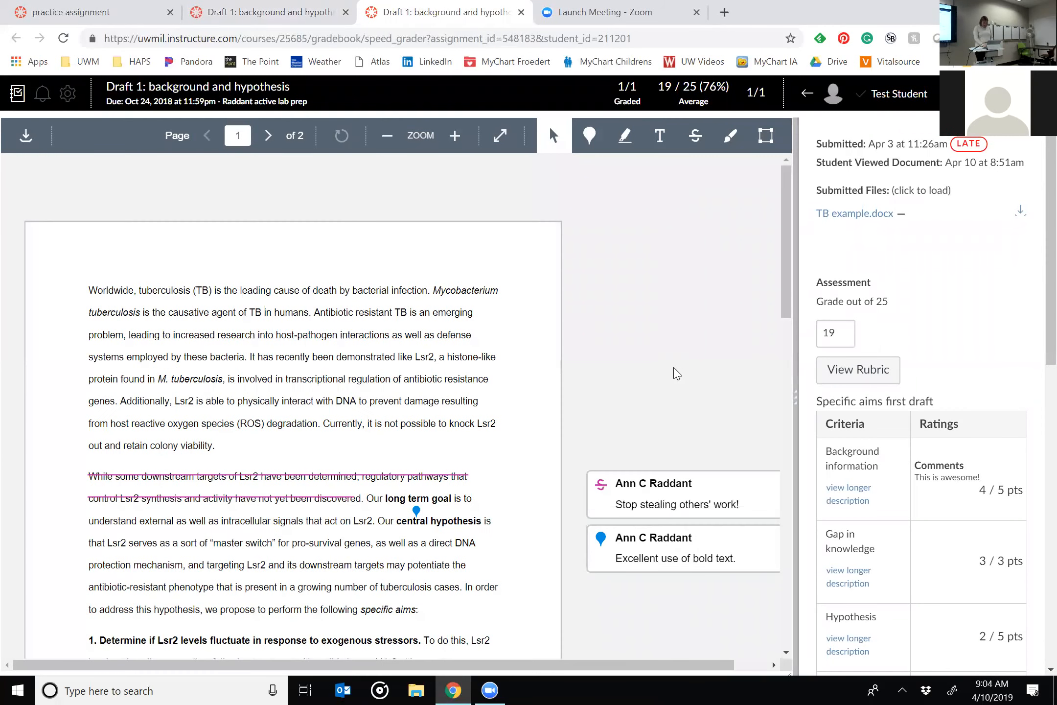
{"action": "scroll", "coordinate": [594, 298], "scroll_direction": "right", "scroll_amount": 1}
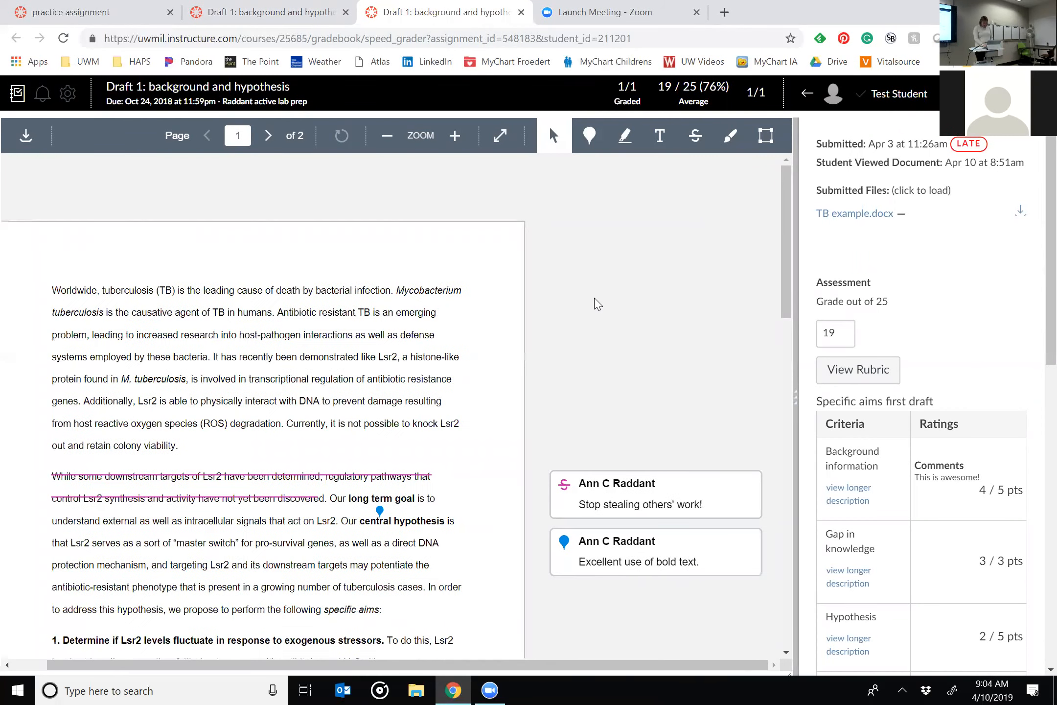
{"action": "scroll", "coordinate": [595, 302], "scroll_direction": "left", "scroll_amount": 1}
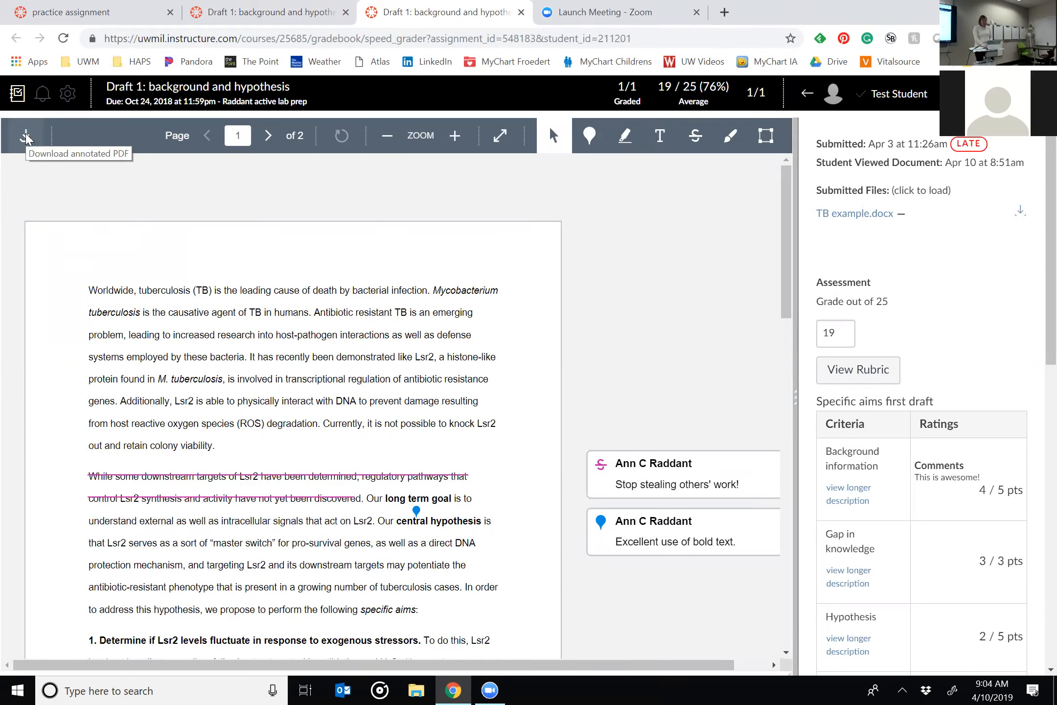
{"action": "scroll", "coordinate": [334, 374], "scroll_direction": "right", "scroll_amount": 2}
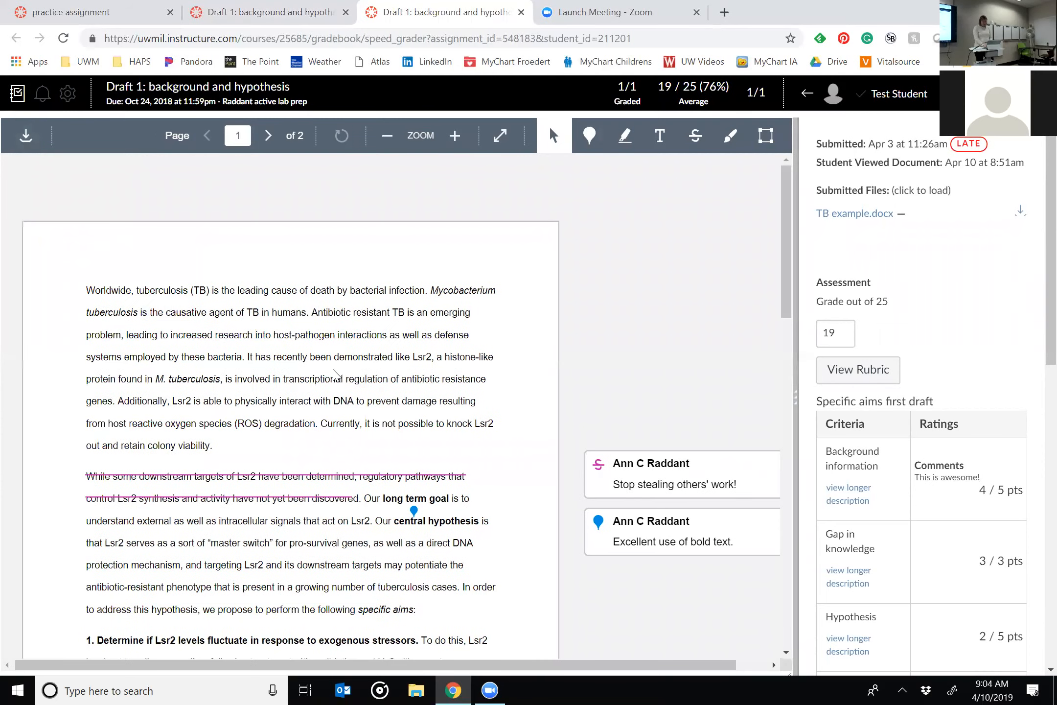
{"action": "scroll", "coordinate": [335, 375], "scroll_direction": "left", "scroll_amount": 2}
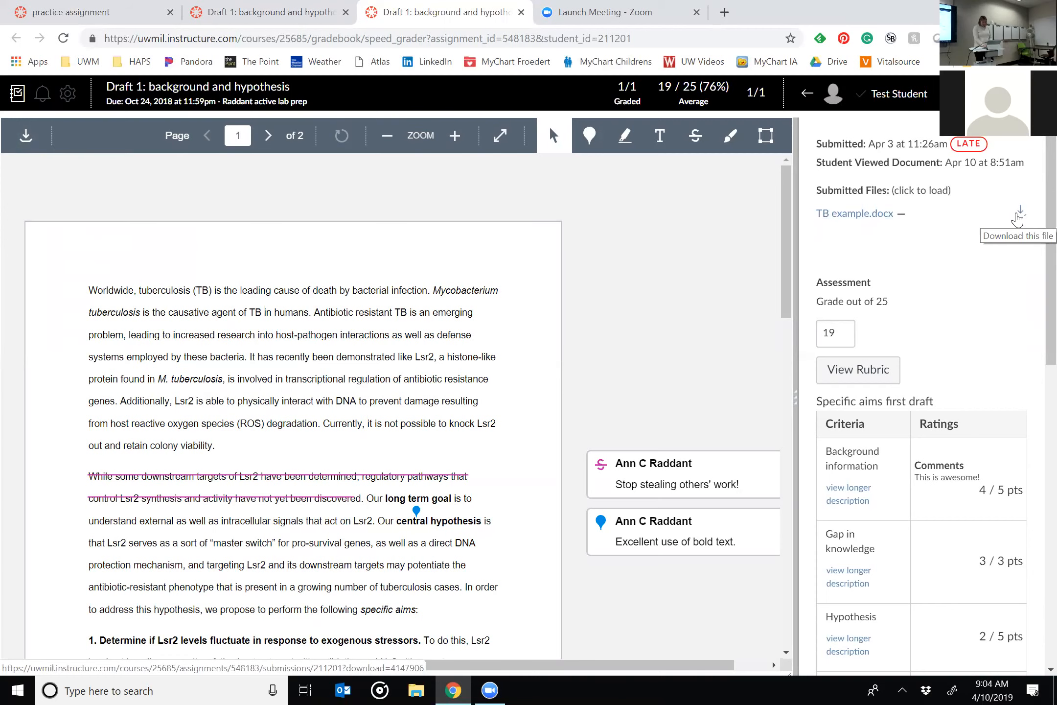
{"action": "scroll", "coordinate": [733, 345], "scroll_direction": "right", "scroll_amount": 1}
{"action": "scroll", "coordinate": [733, 345], "scroll_direction": "left", "scroll_amount": 1}
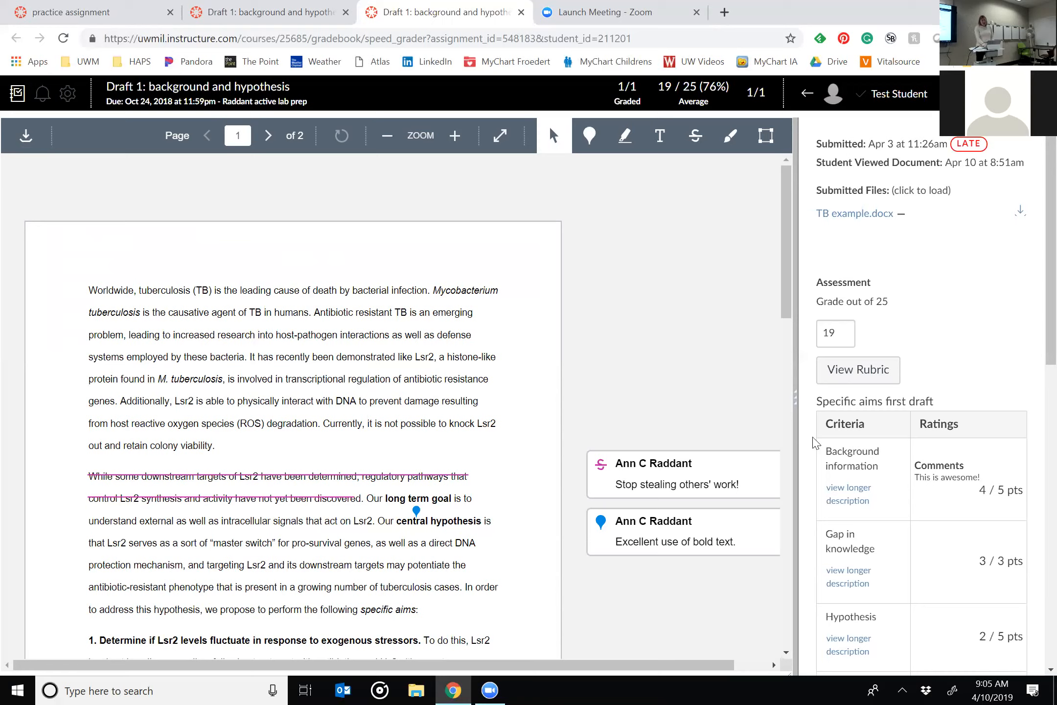
Try different widths for the submitted document and grading panes by moving the divider between them.
{"action": "left_click_drag", "start_coordinate": [795, 404], "coordinate": [756, 409]}
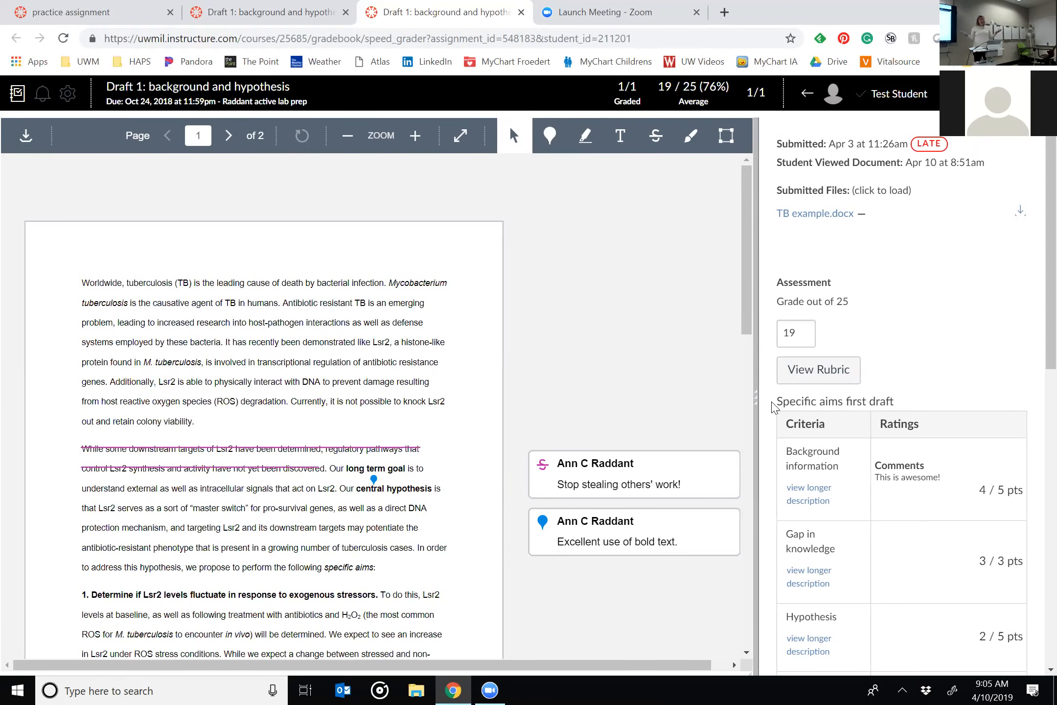
{"action": "left_click_drag", "start_coordinate": [756, 407], "coordinate": [677, 410]}
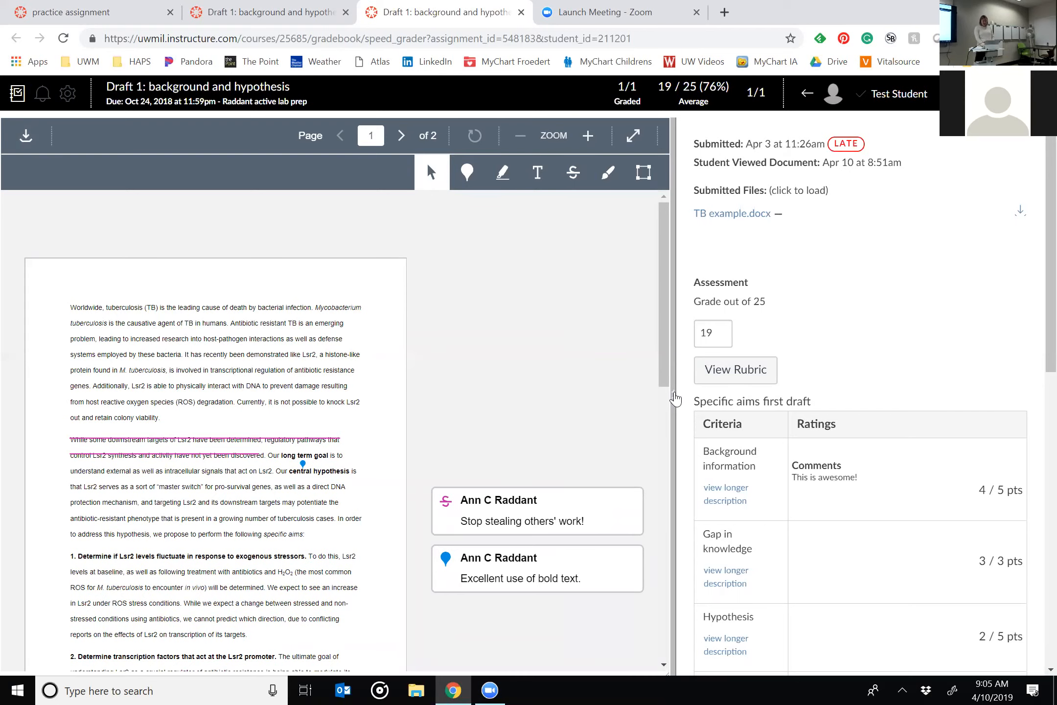
{"action": "left_click_drag", "start_coordinate": [675, 392], "coordinate": [800, 421]}
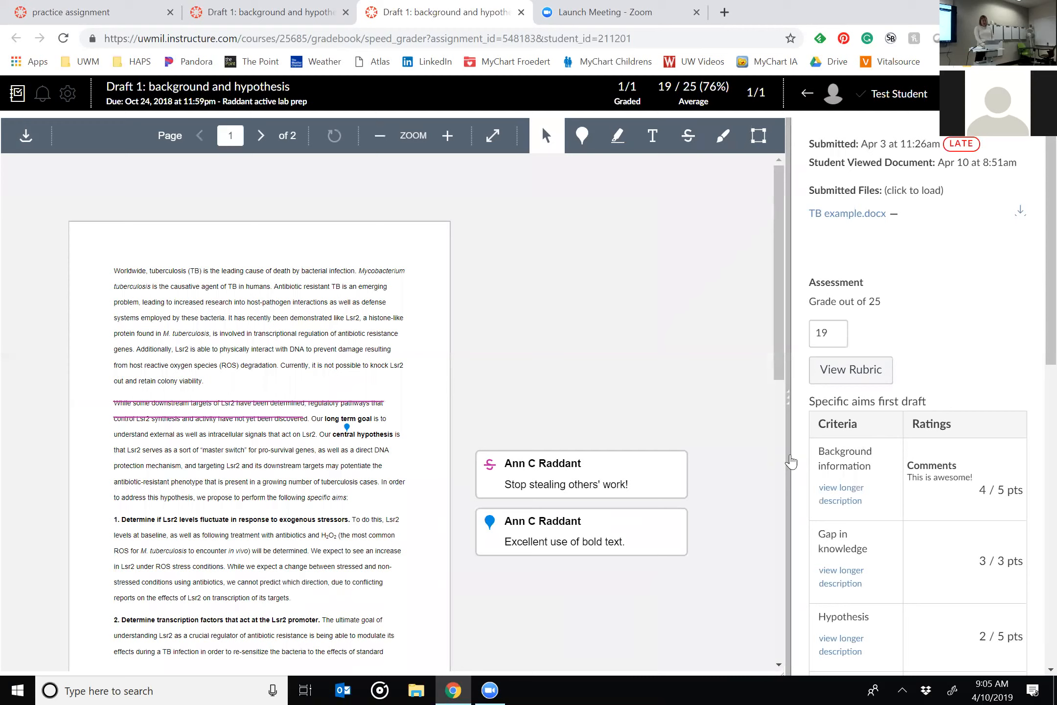
{"action": "left_click_drag", "start_coordinate": [864, 454], "coordinate": [879, 462]}
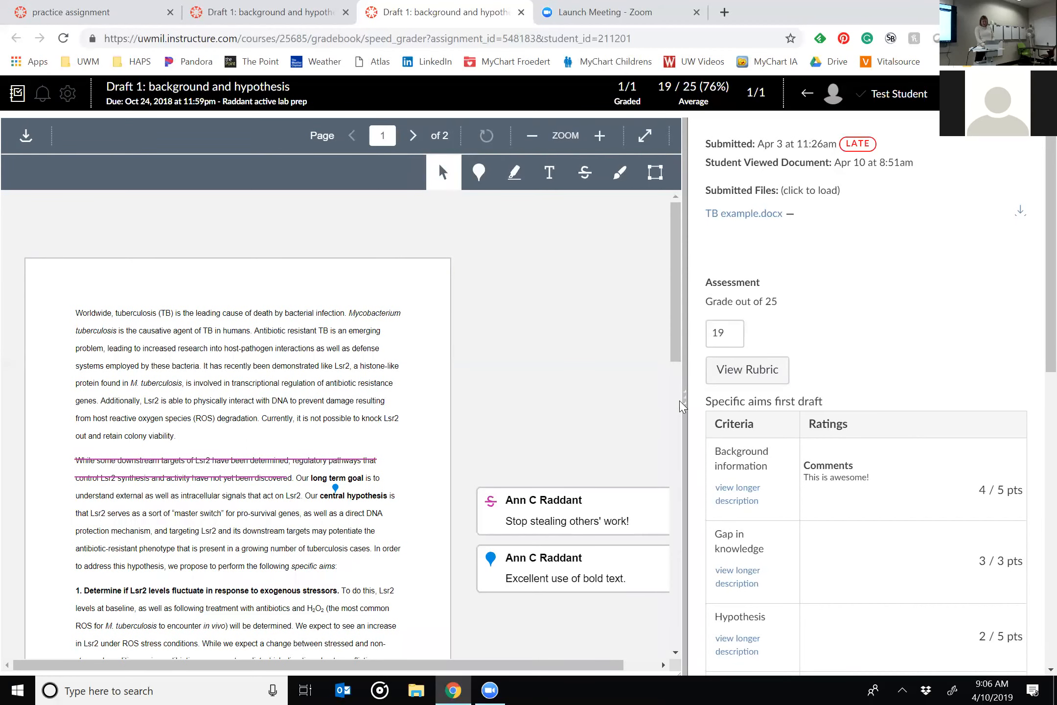
Expand the grading pane to nearly full width to review the Specific aims first draft rubric, and restore the split view.
{"action": "left_click_drag", "start_coordinate": [685, 414], "coordinate": [296, 501]}
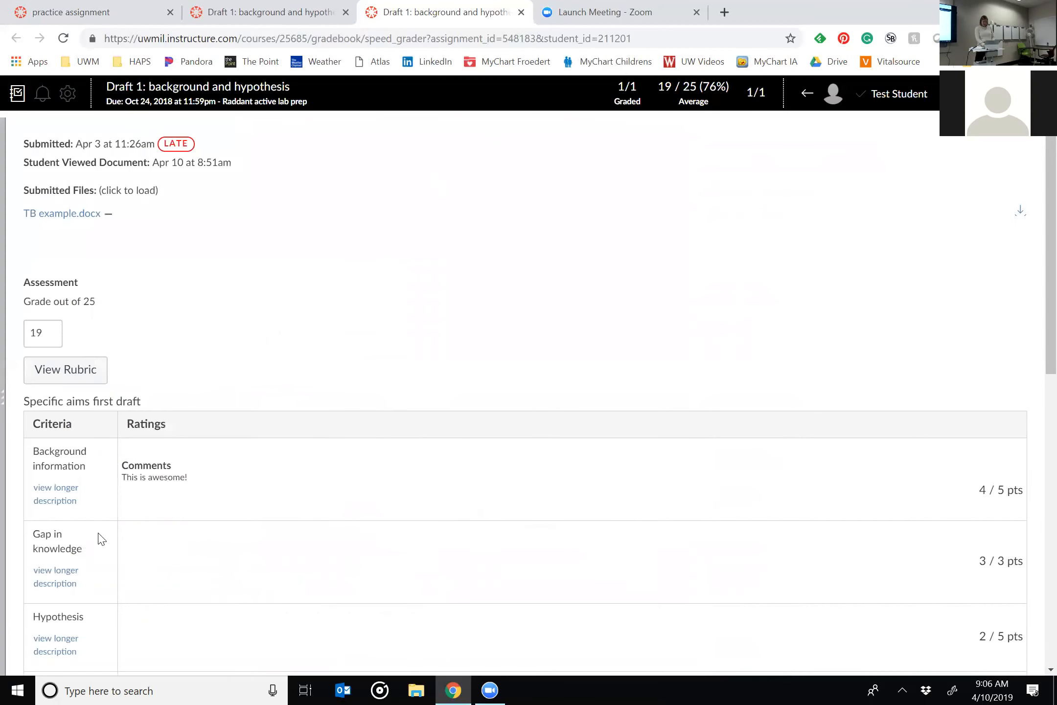
{"action": "scroll", "coordinate": [231, 531], "scroll_direction": "down", "scroll_amount": 5}
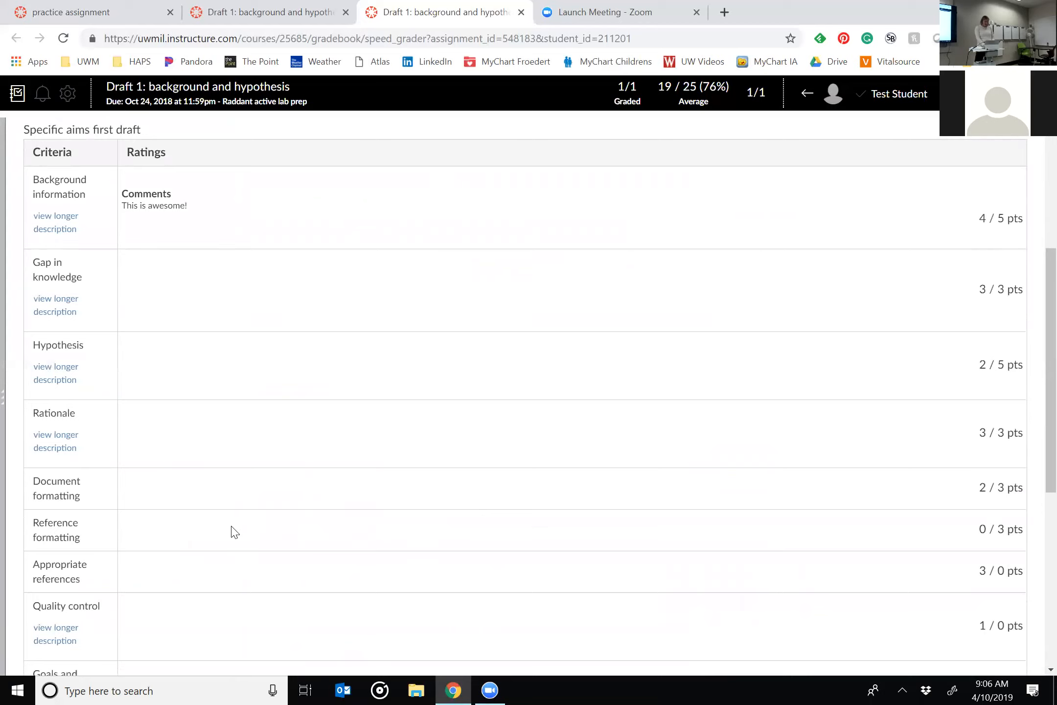
{"action": "scroll", "coordinate": [231, 531], "scroll_direction": "down", "scroll_amount": 5}
{"action": "scroll", "coordinate": [231, 531], "scroll_direction": "up", "scroll_amount": 10}
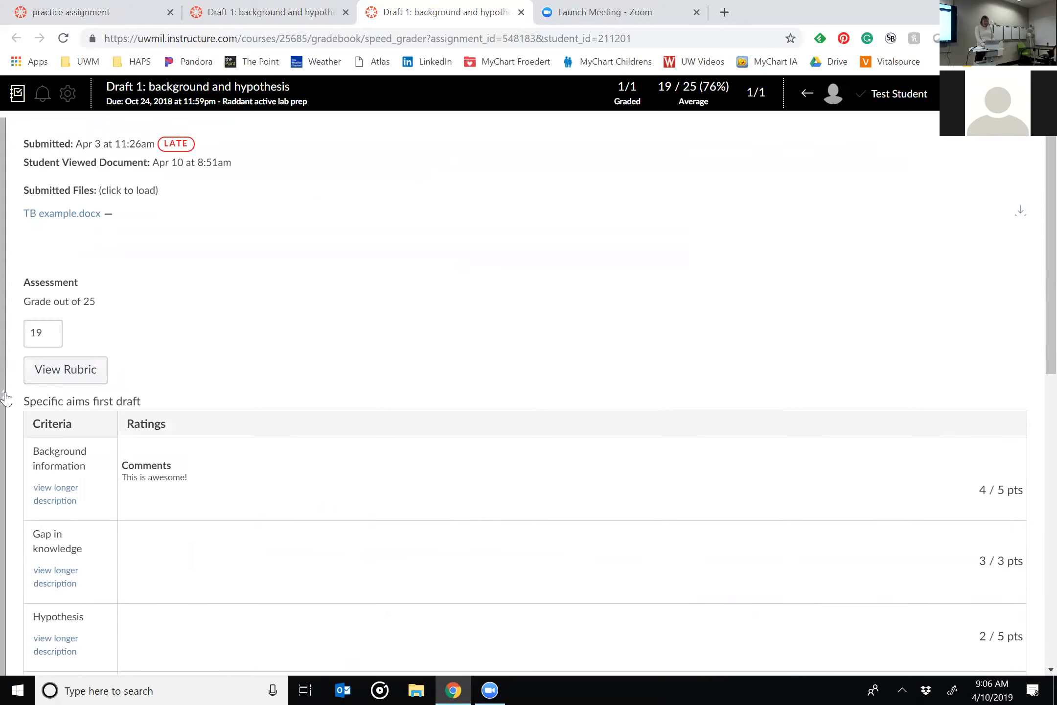
{"action": "mouse_move", "coordinate": [6, 399]}
{"action": "left_mouse_down"}
{"action": "mouse_move", "coordinate": [46, 385]}
{"action": "mouse_move", "coordinate": [319, 370]}
{"action": "mouse_move", "coordinate": [550, 375]}
{"action": "mouse_move", "coordinate": [595, 387]}
{"action": "left_mouse_up"}
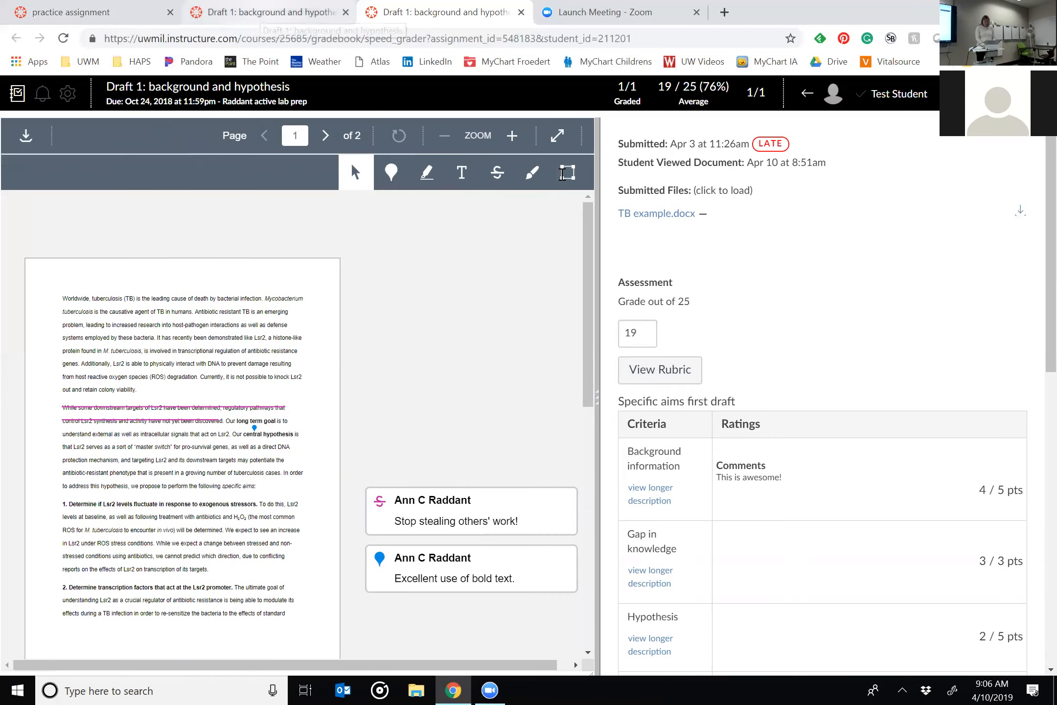
Open Draft 1 in a second SpeedGrader tab, filling the first tab with the document and widening the grading pane in the second.
{"action": "key", "text": "ctrl+shift+Tab"}
{"action": "left_click", "coordinate": [911, 191]}
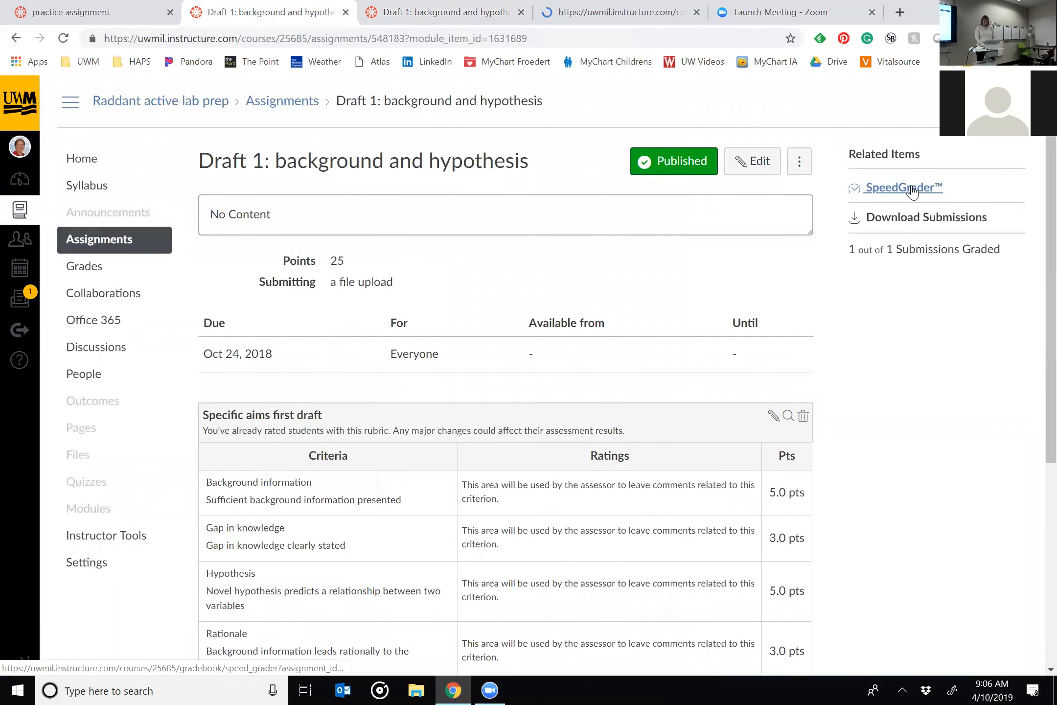
{"action": "key", "text": "ctrl+Tab"}
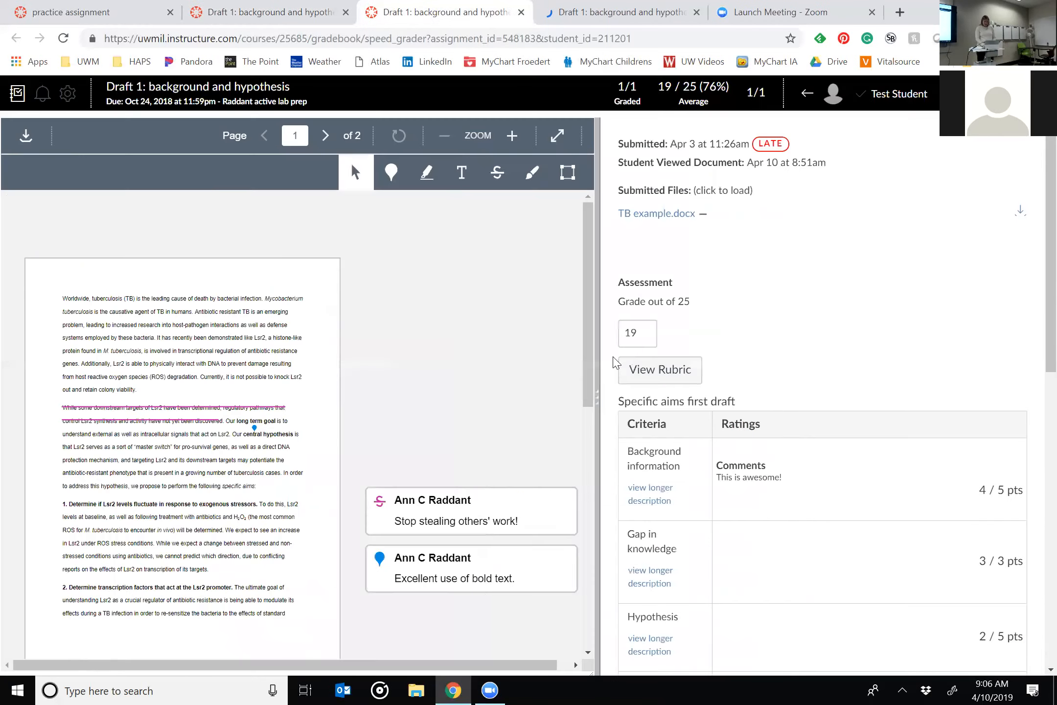
{"action": "left_click_drag", "start_coordinate": [603, 394], "coordinate": [1053, 387]}
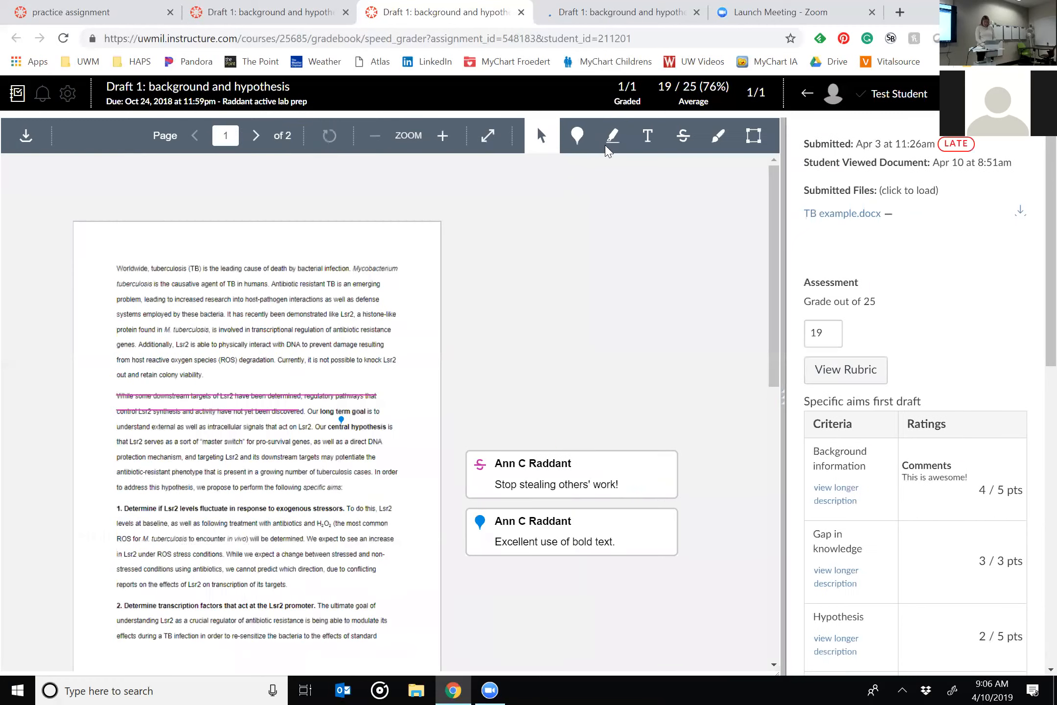
{"action": "key", "text": "ctrl+Tab"}
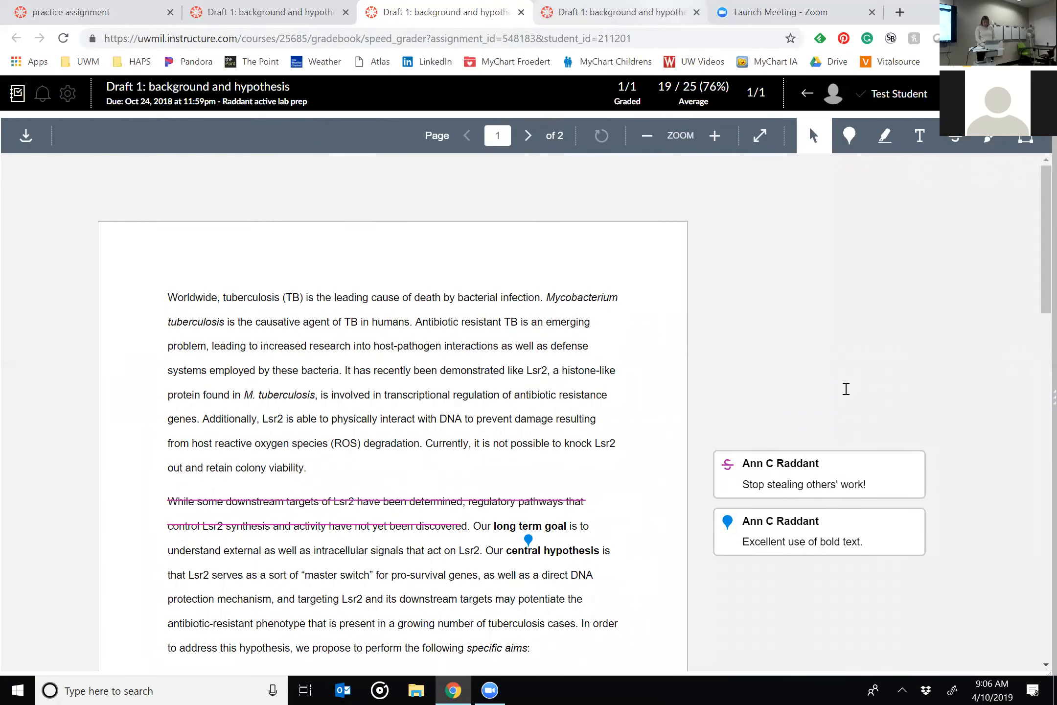
{"action": "left_click_drag", "start_coordinate": [796, 408], "coordinate": [232, 421]}
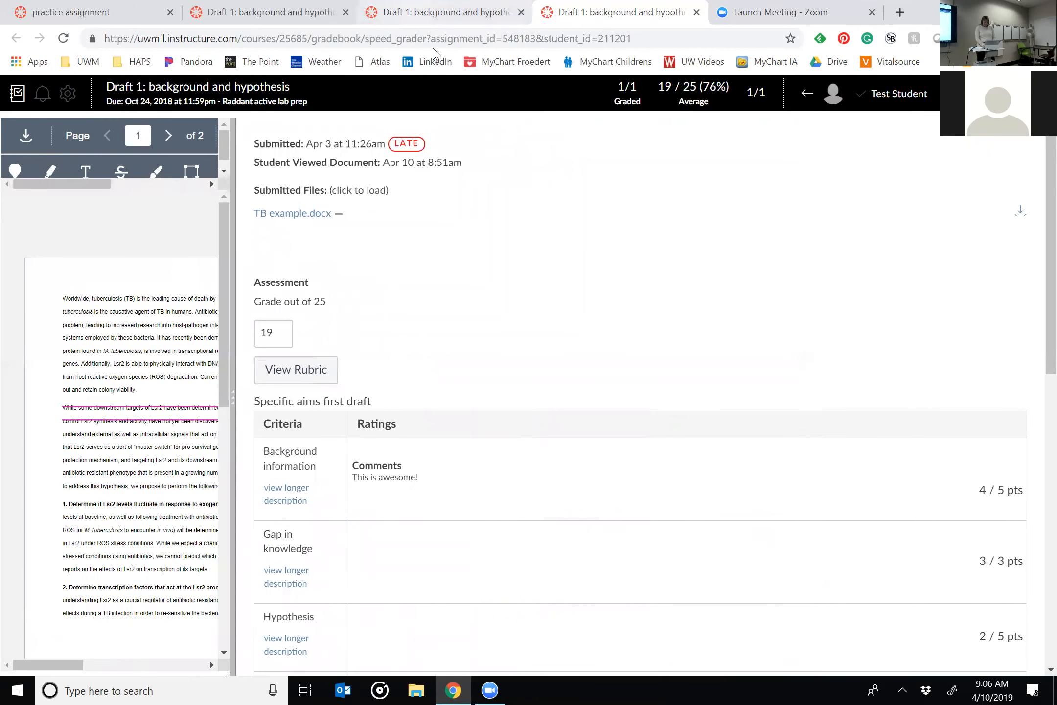
{"action": "left_click", "coordinate": [434, 15]}
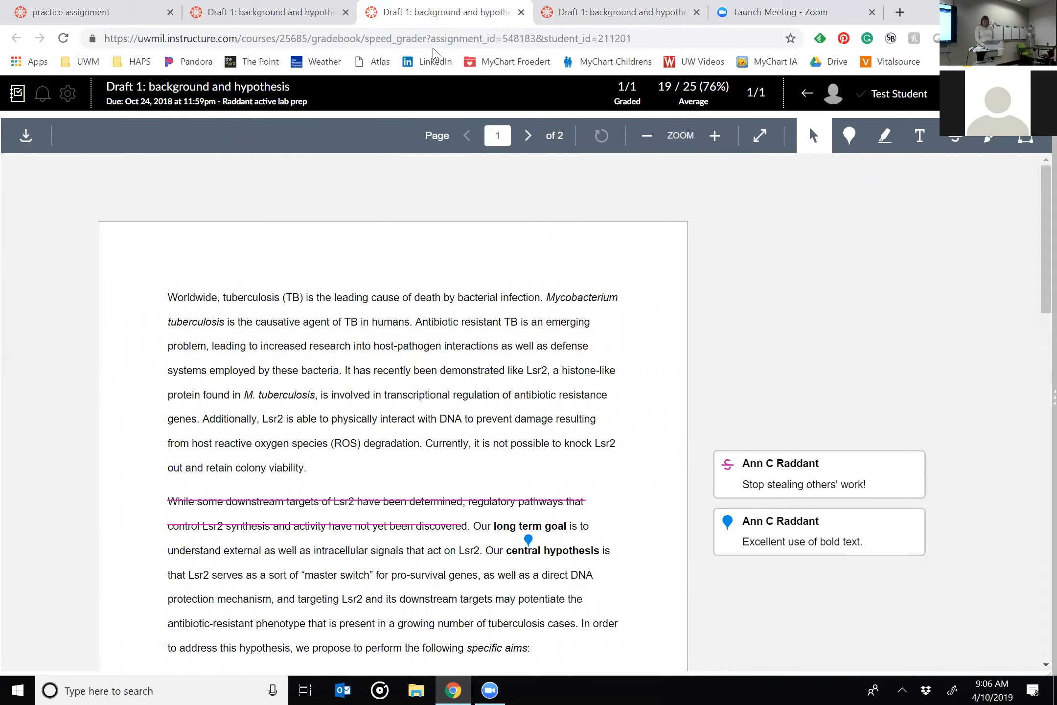
{"action": "key", "text": "ctrl+Tab"}
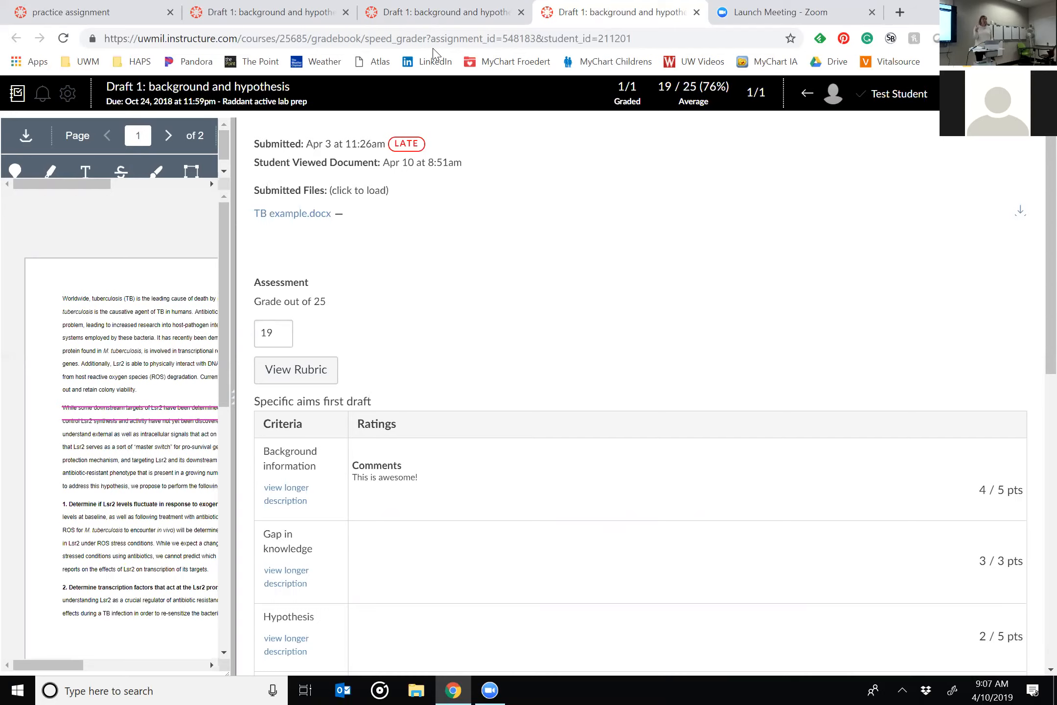
Widen the document pane and delete the "Stop stealing others' work!" comment together with its strikethrough annotation.
{"action": "scroll", "coordinate": [617, 362], "scroll_direction": "down", "scroll_amount": 5}
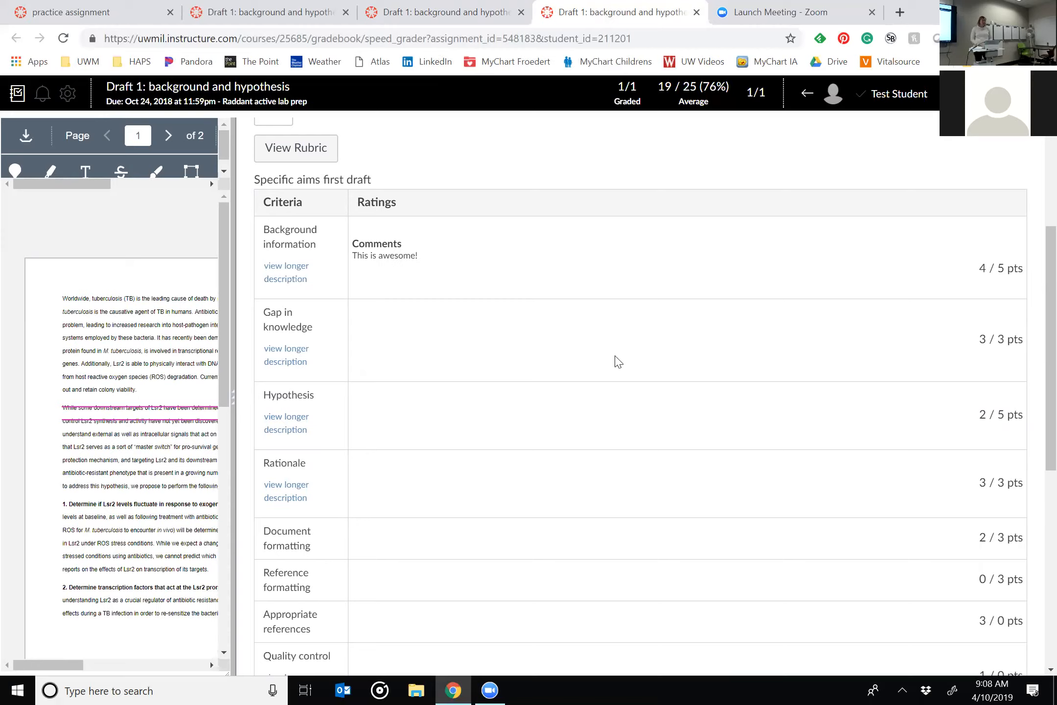
{"action": "left_click_drag", "start_coordinate": [231, 401], "coordinate": [854, 450]}
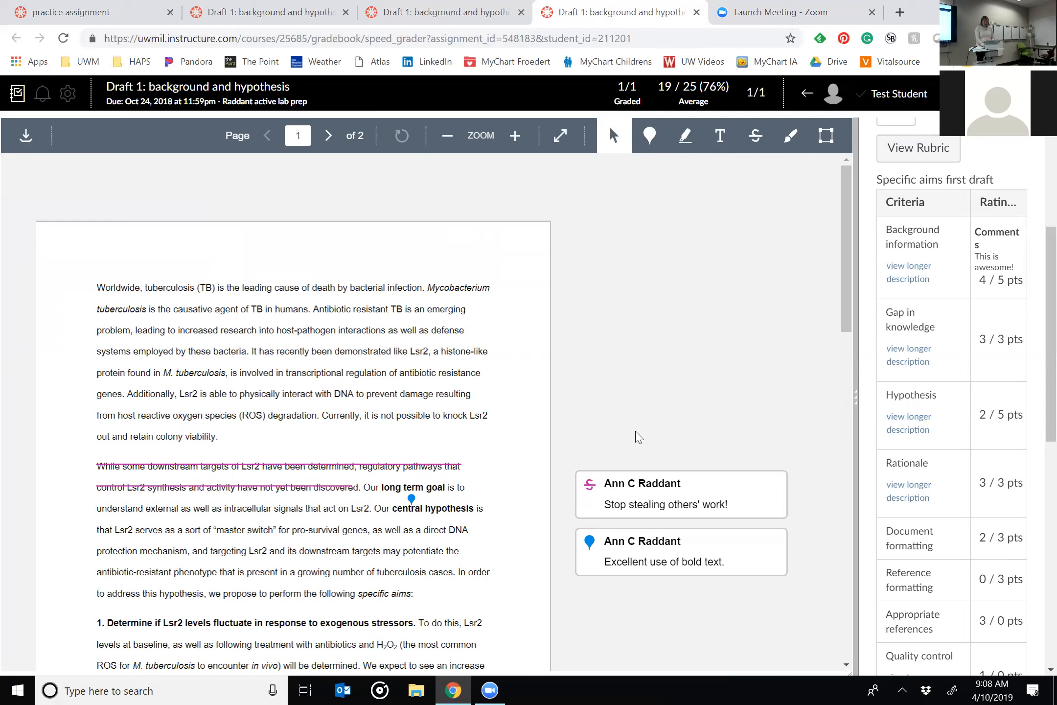
{"action": "left_click", "coordinate": [688, 501]}
{"action": "left_click", "coordinate": [774, 473]}
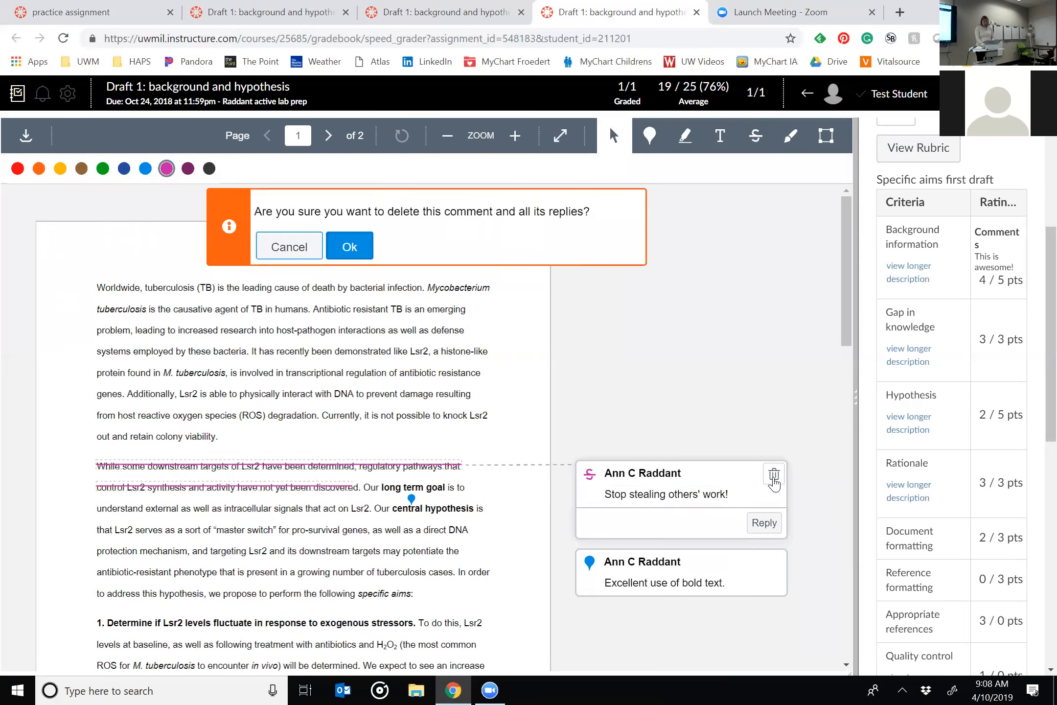
{"action": "left_click", "coordinate": [359, 242]}
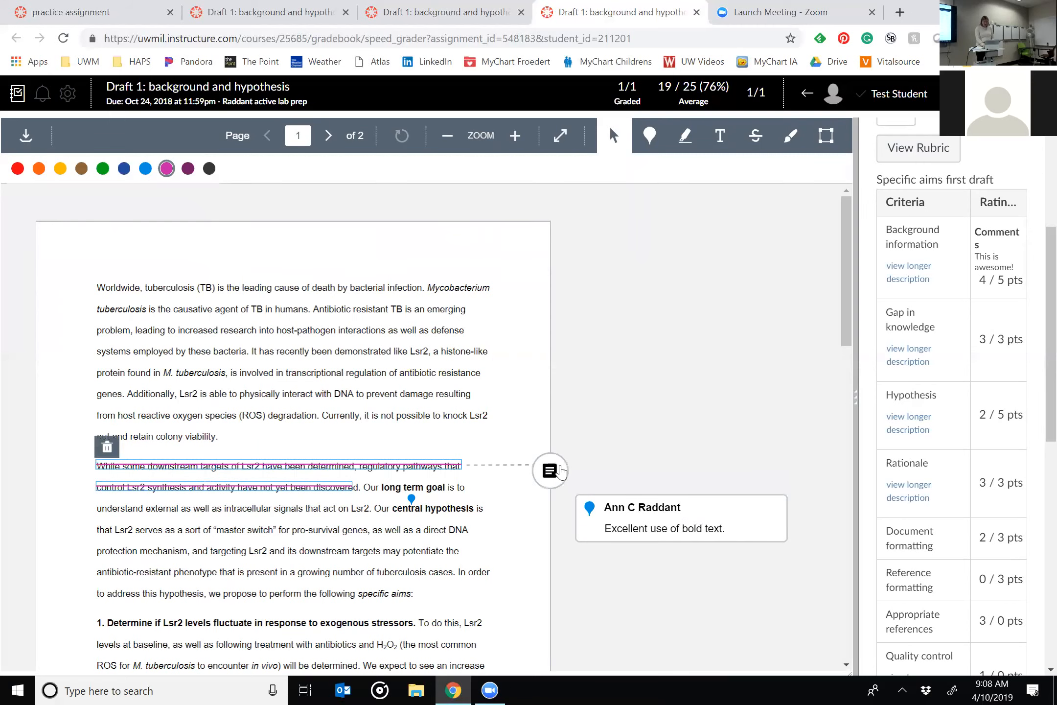
{"action": "left_click", "coordinate": [773, 474]}
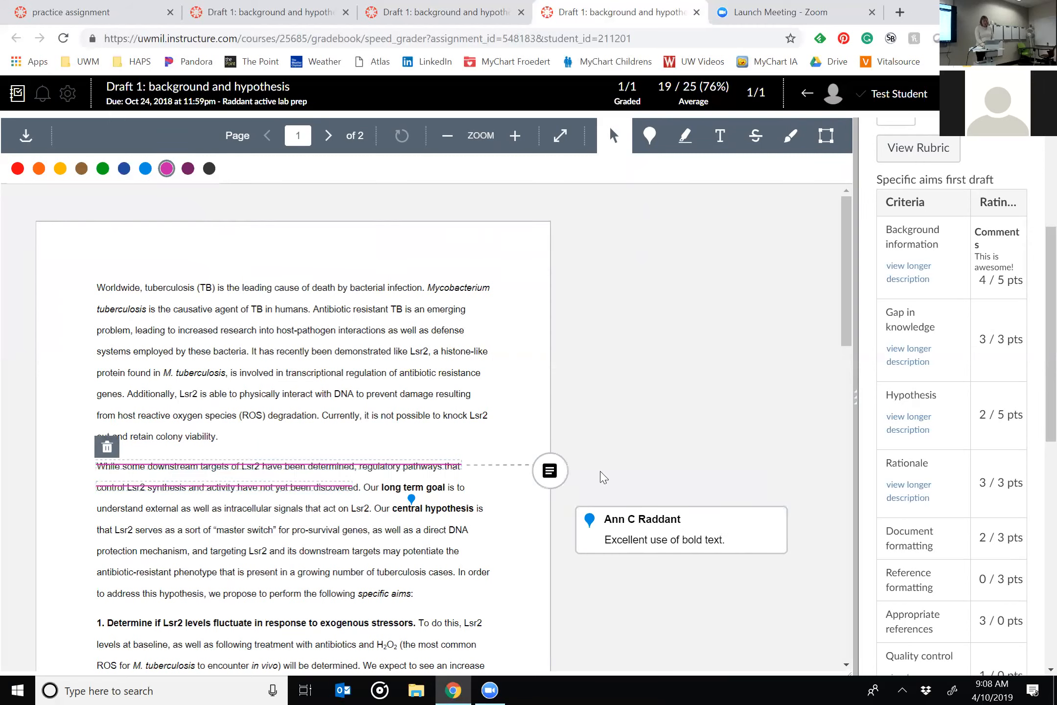
{"action": "left_click", "coordinate": [550, 470]}
{"action": "left_click", "coordinate": [774, 473]}
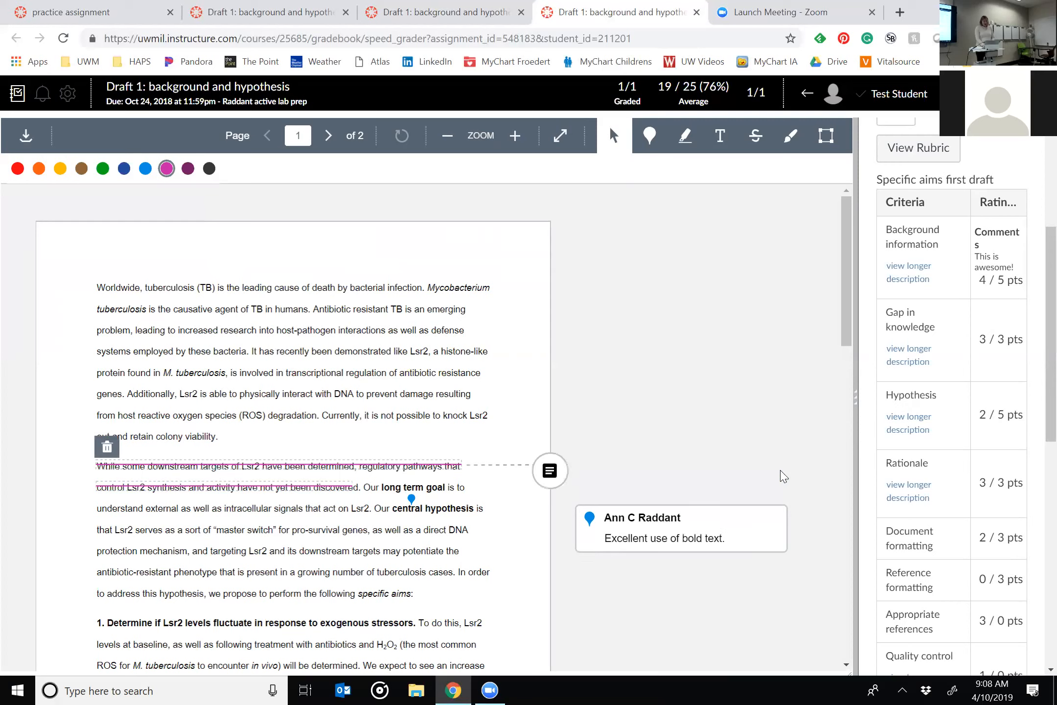
{"action": "left_click", "coordinate": [103, 448]}
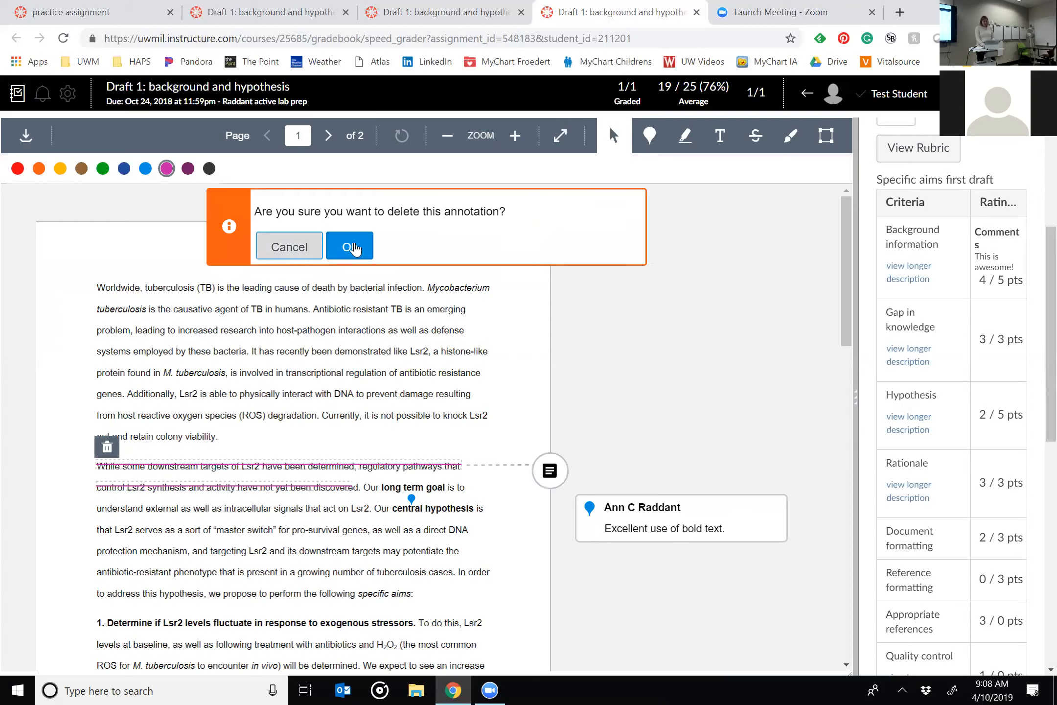
{"action": "left_click", "coordinate": [359, 245]}
Delete the "Excellent use of bold text." comment and its point annotation near the central hypothesis.
{"action": "left_click", "coordinate": [708, 529]}
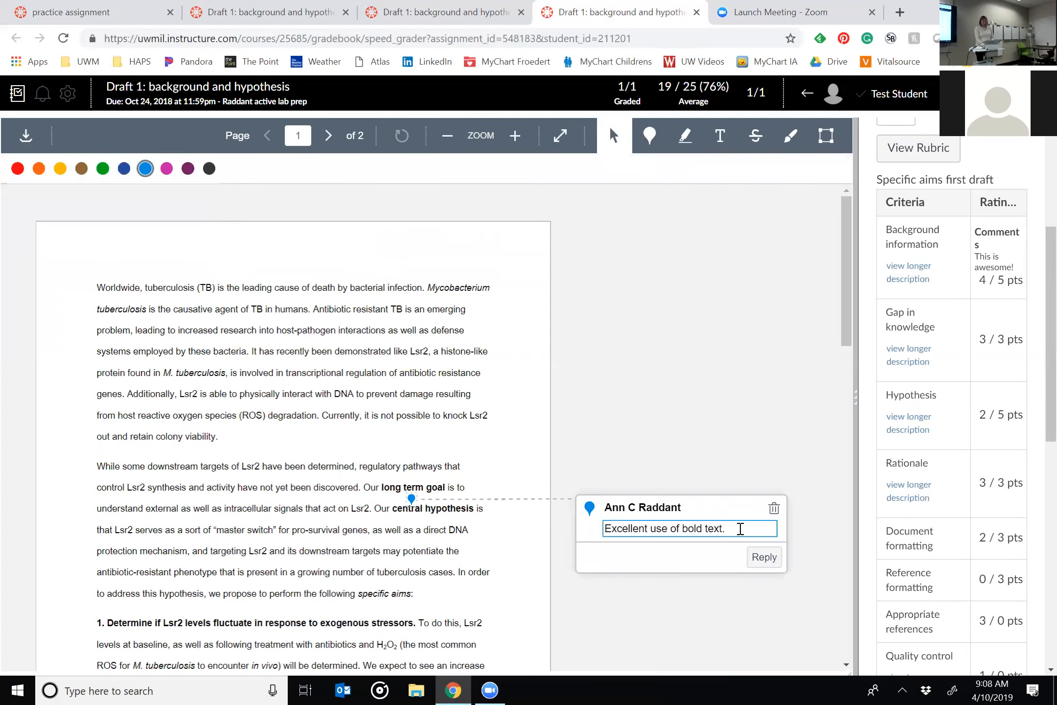
{"action": "left_click", "coordinate": [774, 510]}
{"action": "left_click", "coordinate": [354, 247]}
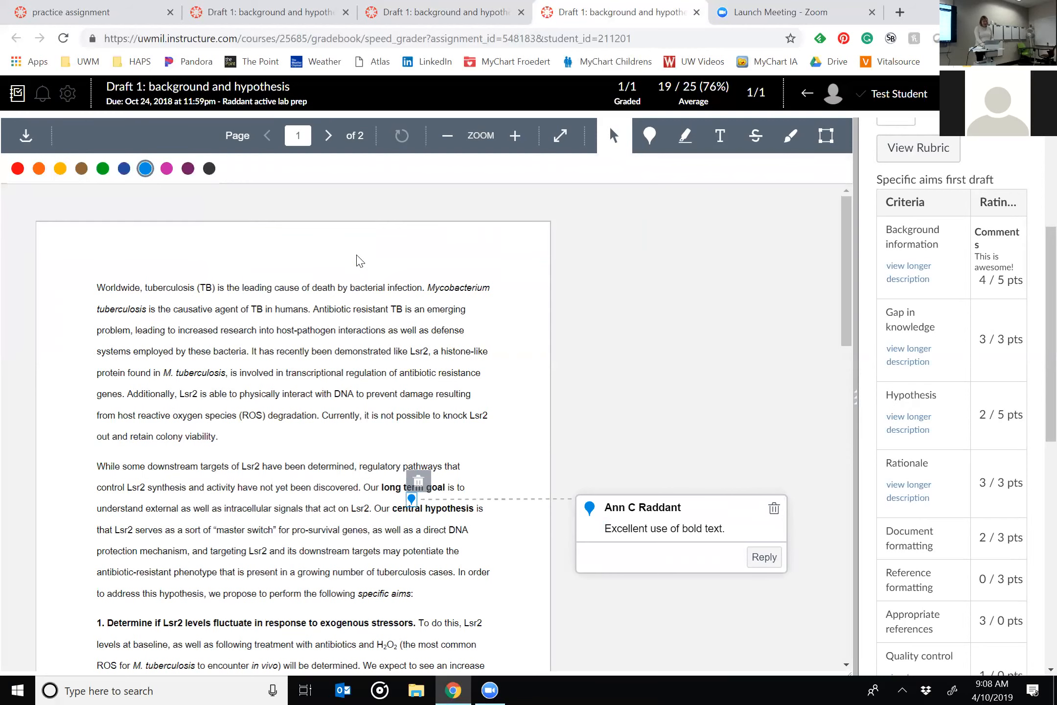
{"action": "left_click", "coordinate": [523, 567]}
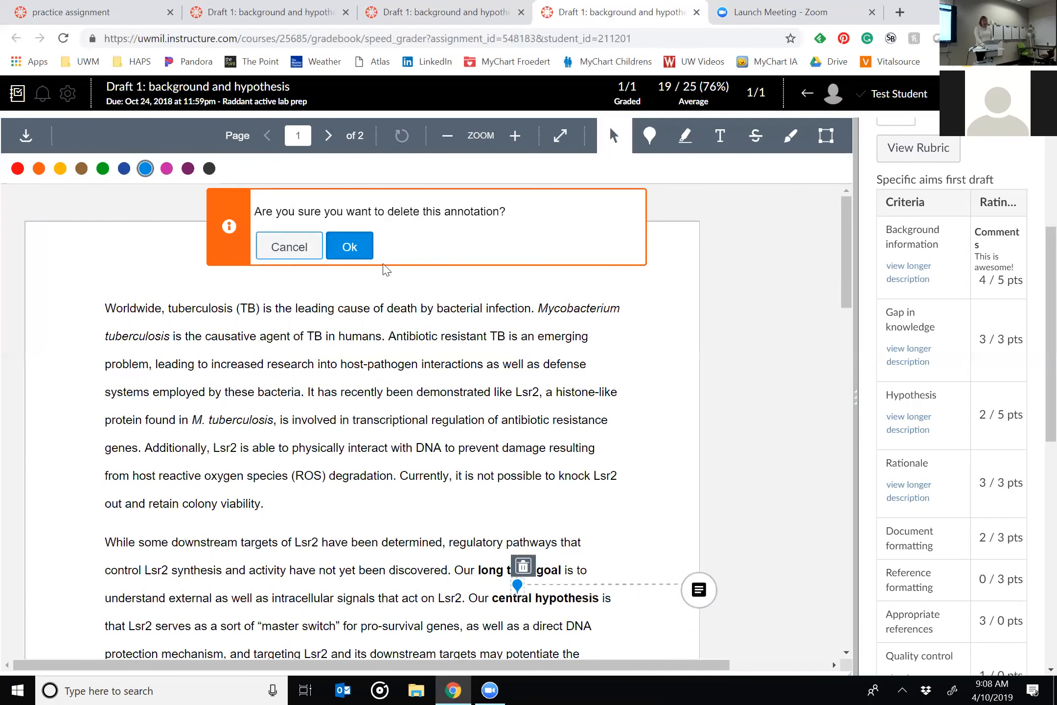
{"action": "left_click", "coordinate": [350, 247]}
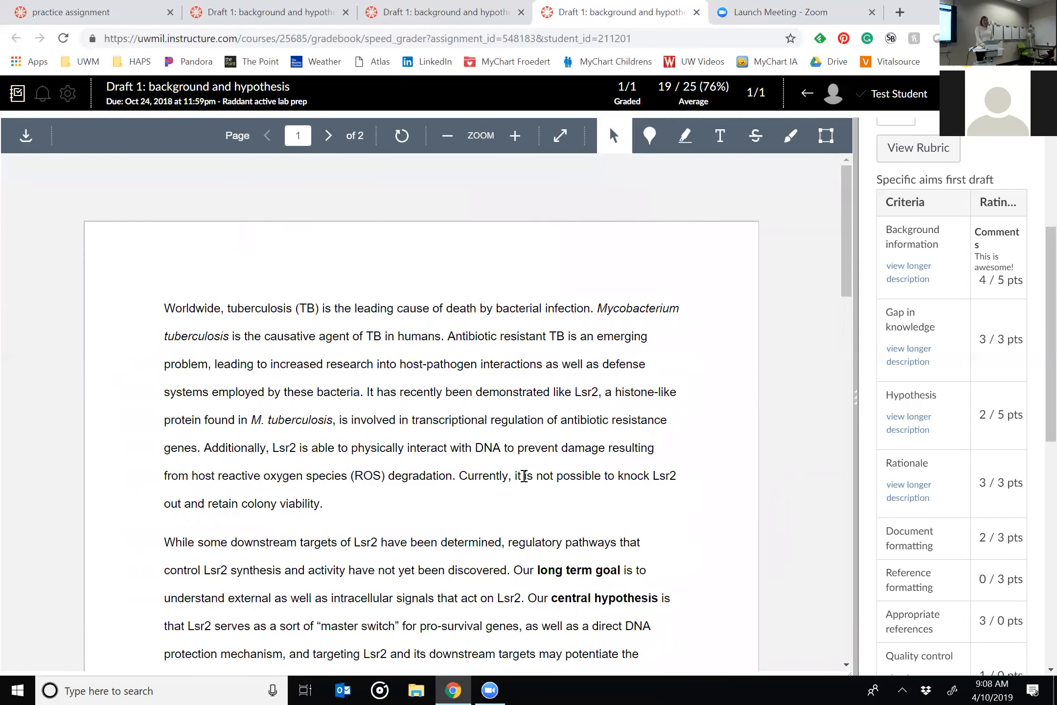
{"action": "scroll", "coordinate": [524, 479], "scroll_direction": "down", "scroll_amount": 2}
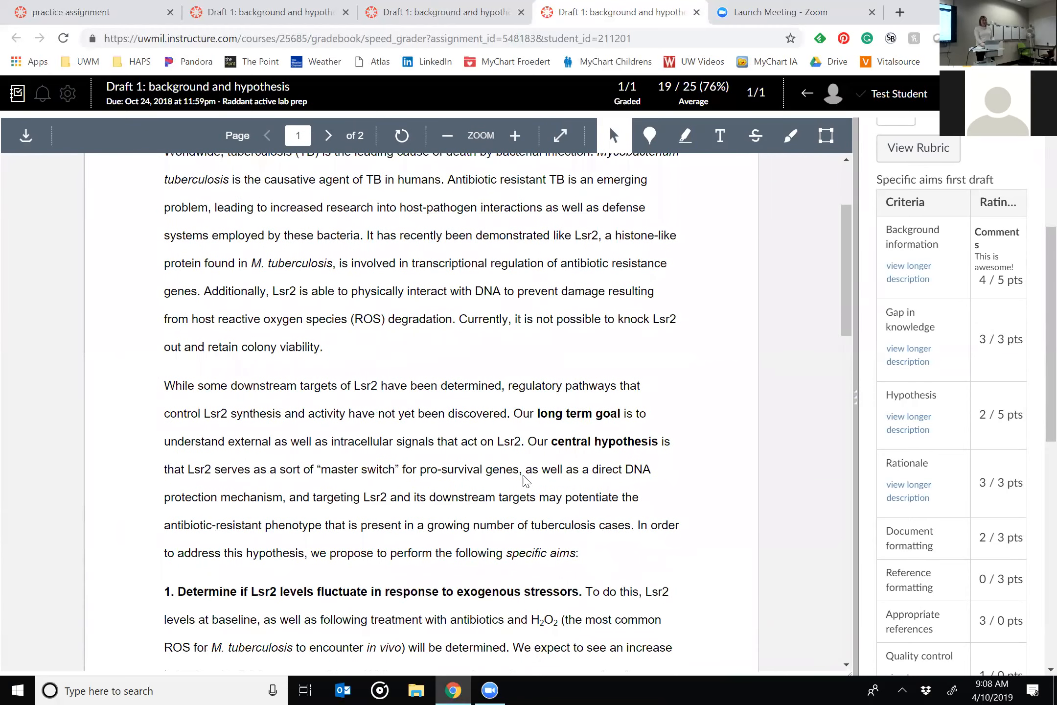
{"action": "scroll", "coordinate": [377, 501], "scroll_direction": "down", "scroll_amount": 6}
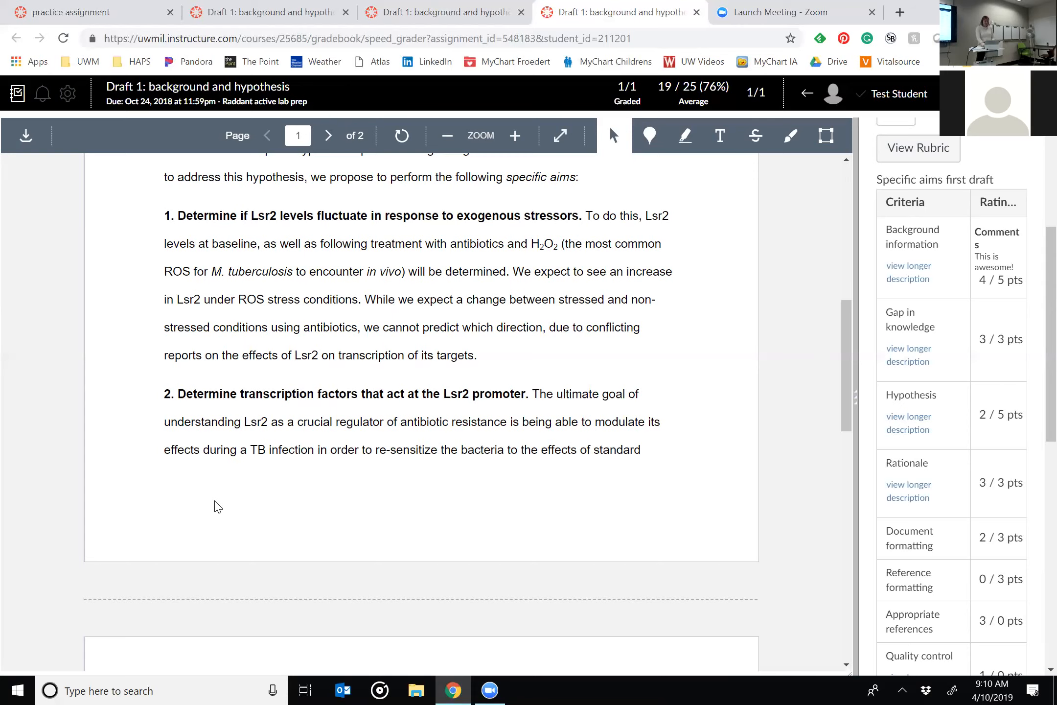
{"action": "scroll", "coordinate": [216, 504], "scroll_direction": "up", "scroll_amount": 8}
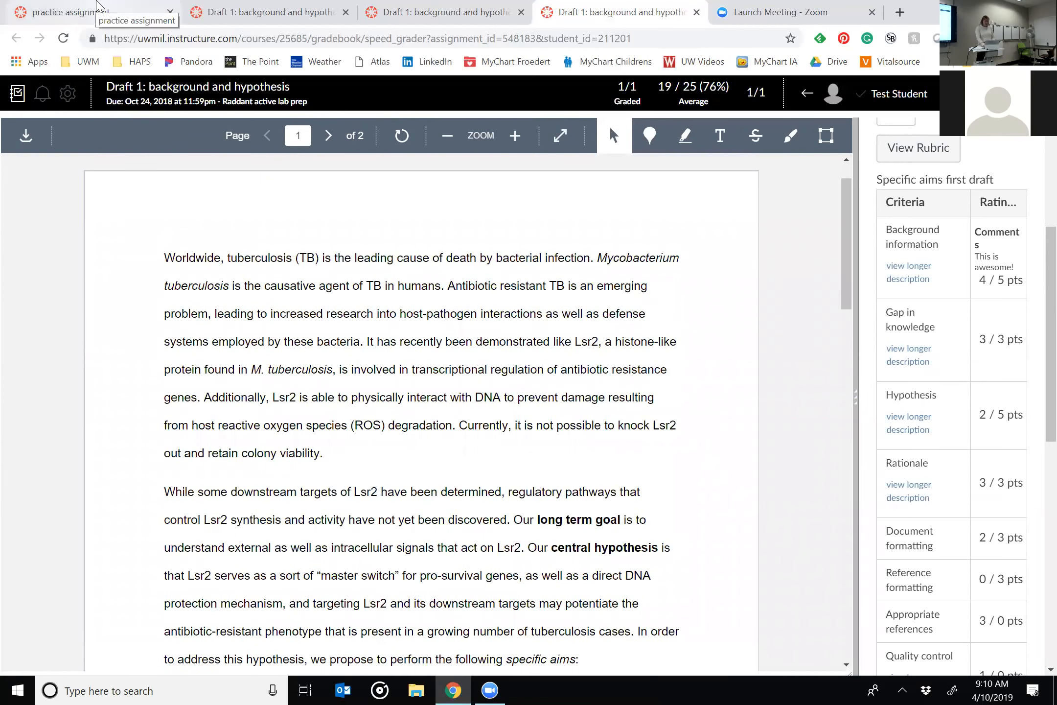
From the practice assignment's tab, find the Endocrinology course in the full course list by searching for "endo" and open it.
{"action": "left_click", "coordinate": [98, 11]}
{"action": "left_click", "coordinate": [20, 210]}
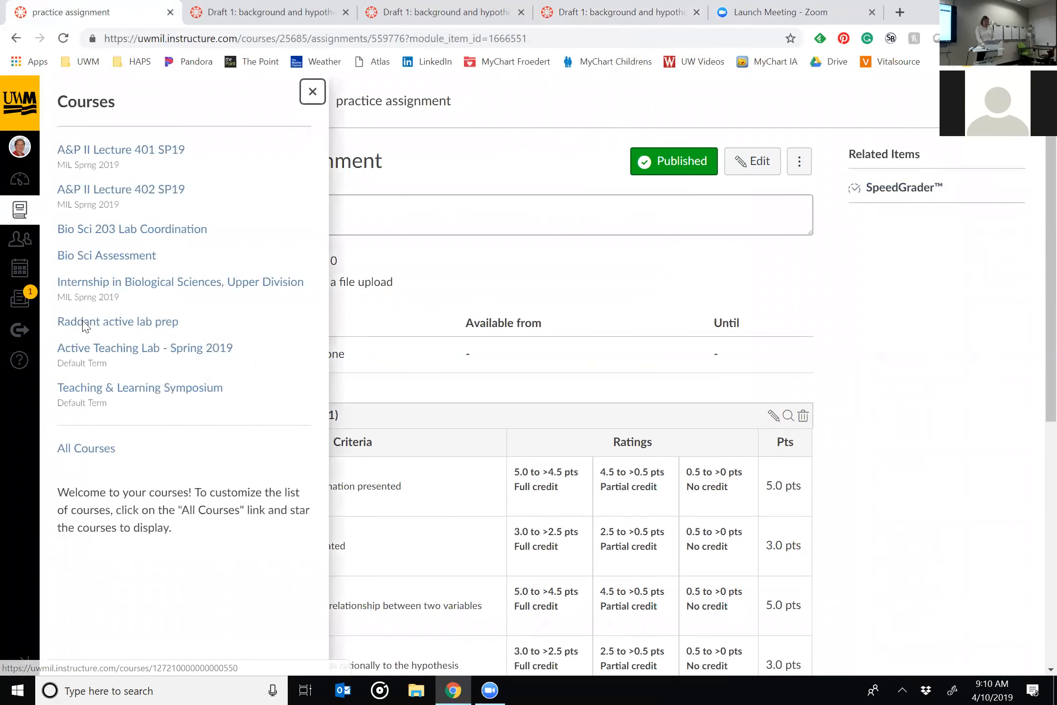
{"action": "left_click", "coordinate": [86, 449]}
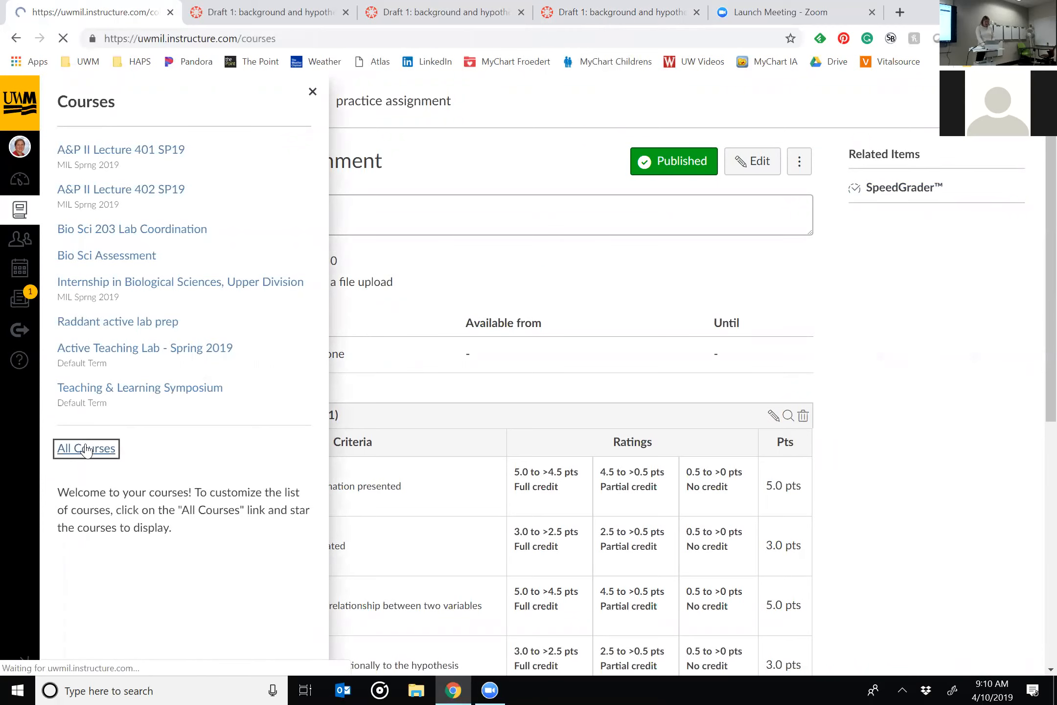
{"action": "scroll", "coordinate": [413, 492], "scroll_direction": "down", "scroll_amount": 10}
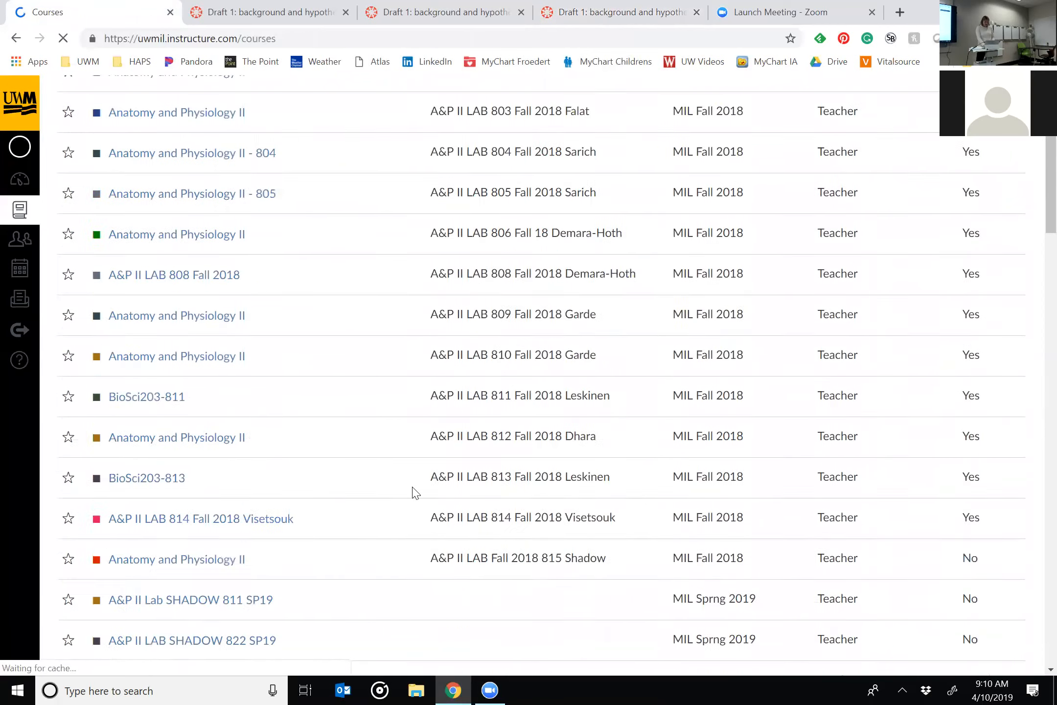
{"action": "key", "text": "ctrl+f"}
{"action": "type", "text": "endo"}
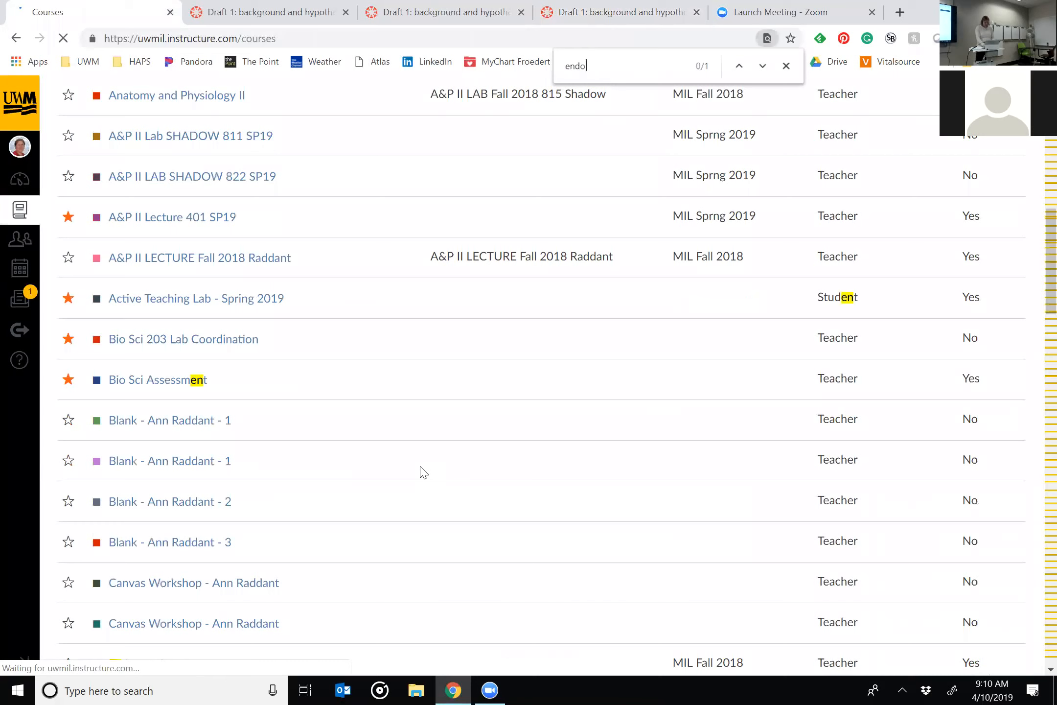
{"action": "scroll", "coordinate": [191, 539], "scroll_direction": "down", "scroll_amount": 2}
{"action": "left_click", "coordinate": [175, 537]}
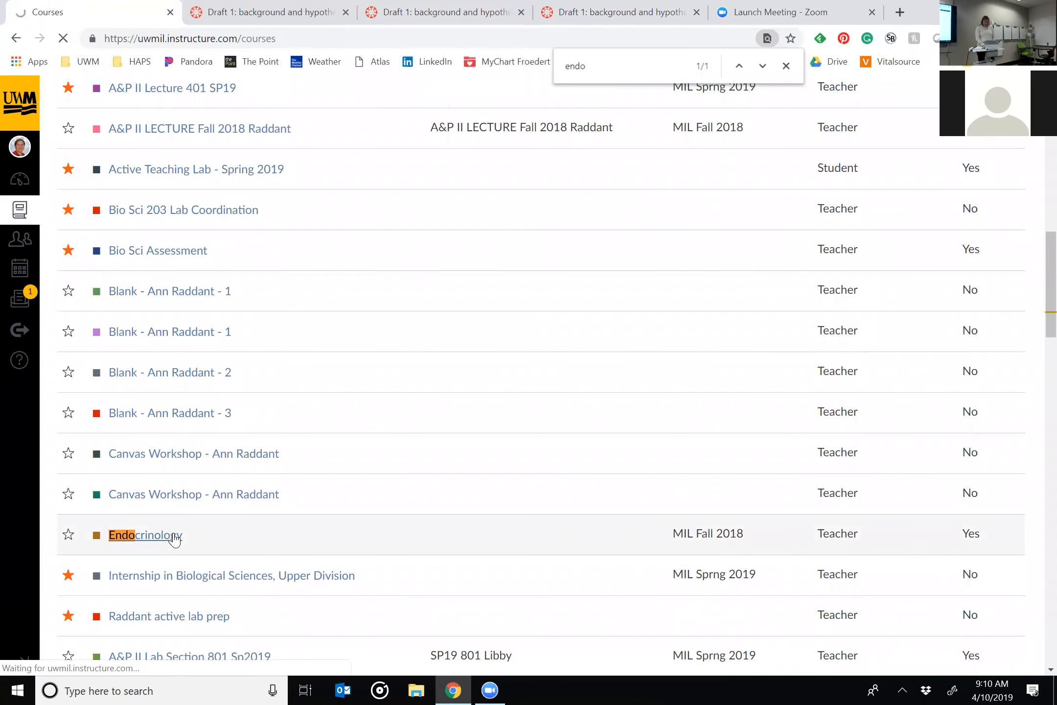
Go to the Endocrinology course's rubrics page by adding /rubrics to its address, and open the Grad student paper evals rubric.
{"action": "double_click", "coordinate": [353, 38]}
{"action": "left_click", "coordinate": [354, 39]}
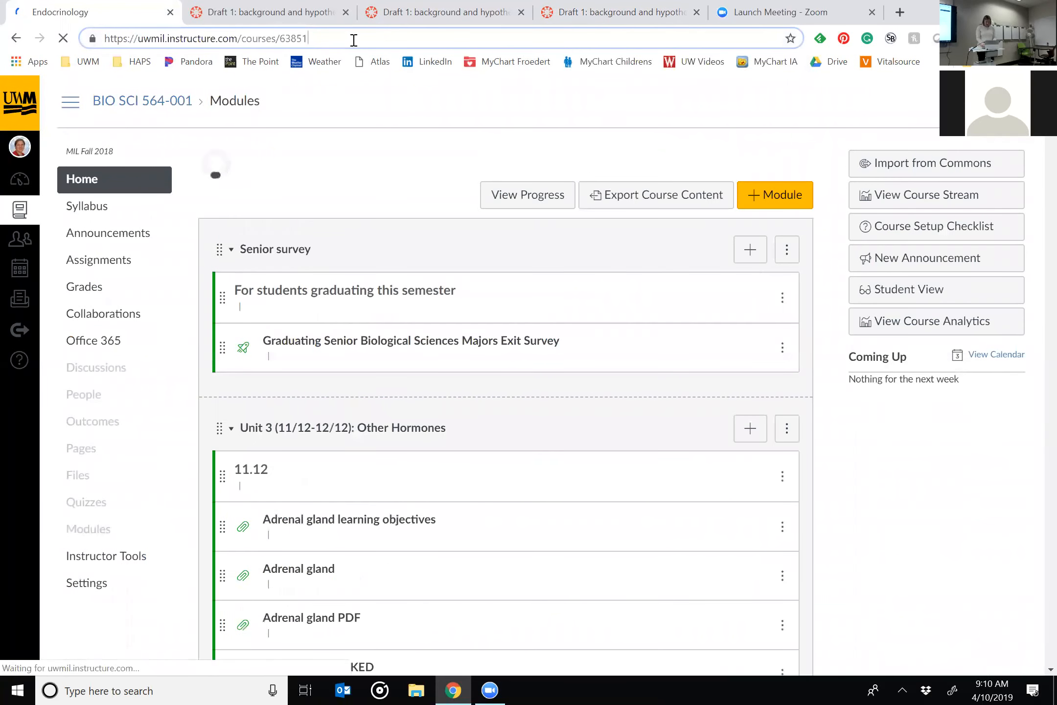
{"action": "type", "text": "/rubrics"}
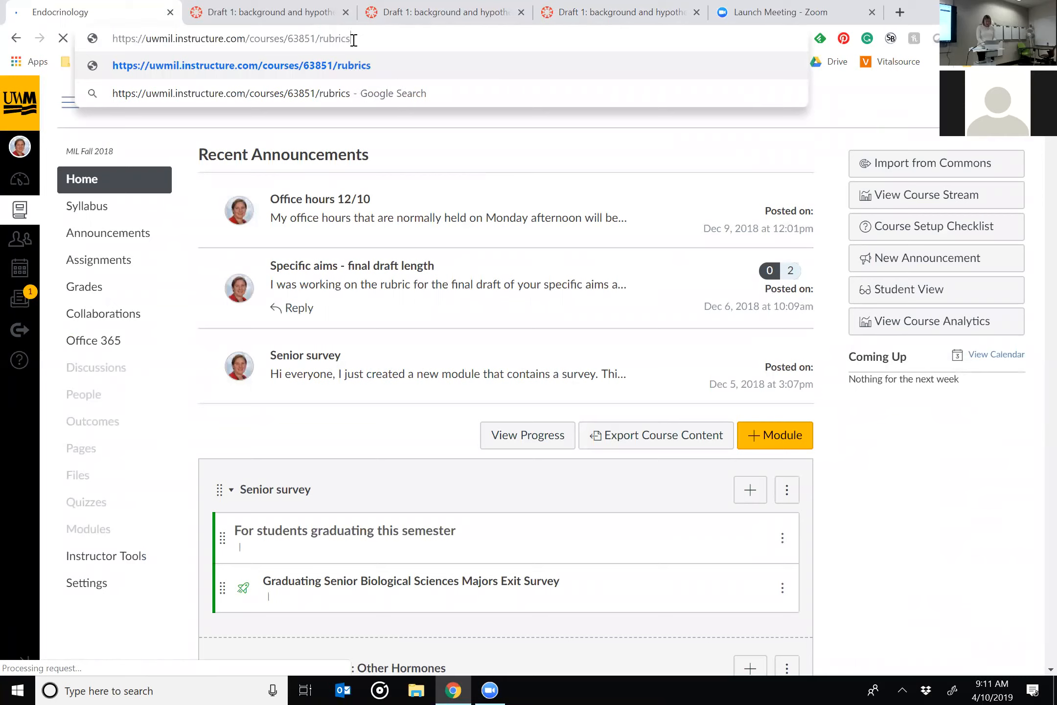
{"action": "key", "text": "Return"}
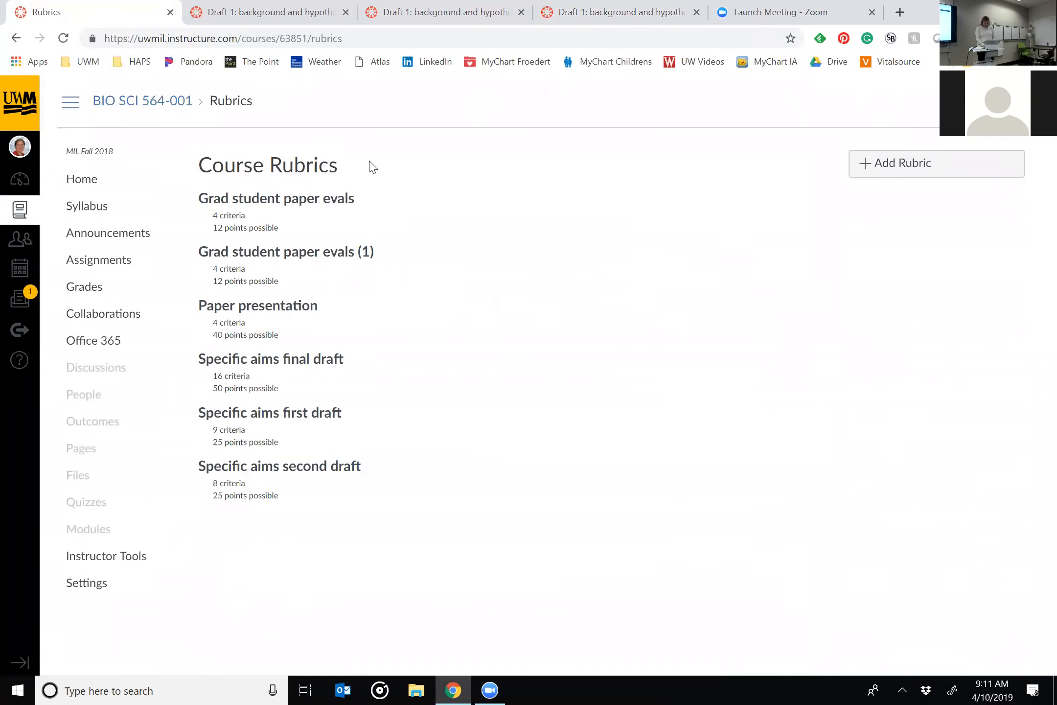
{"action": "left_click", "coordinate": [288, 205]}
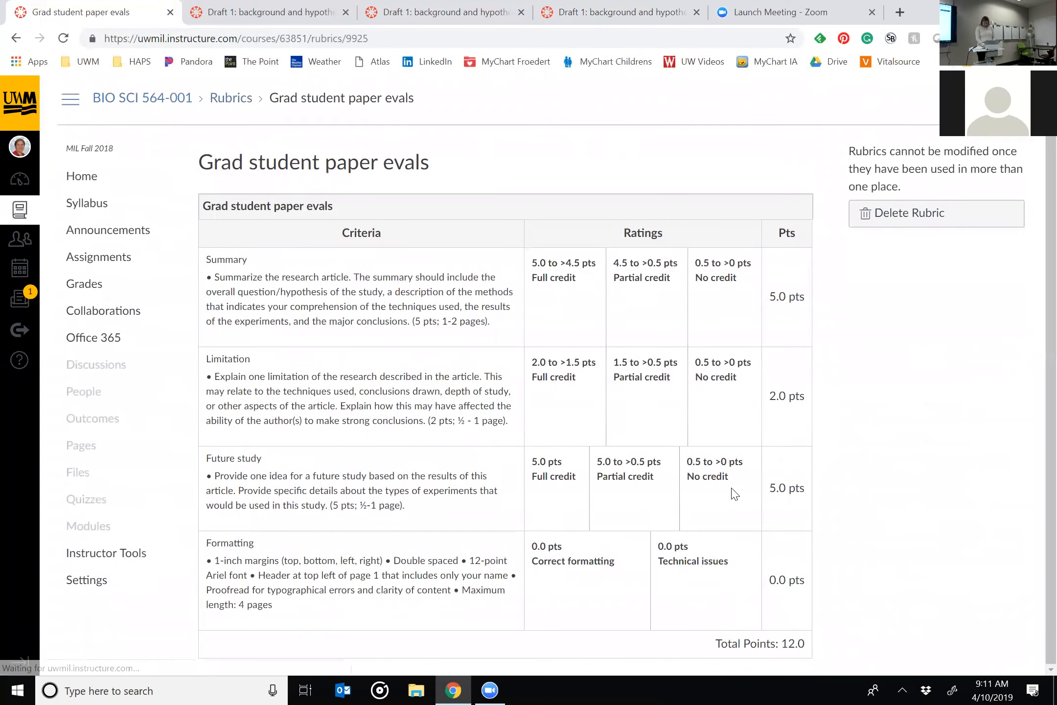
View the Endocrinology course's instructor tools and its Outcomes page.
{"action": "left_click", "coordinate": [118, 562]}
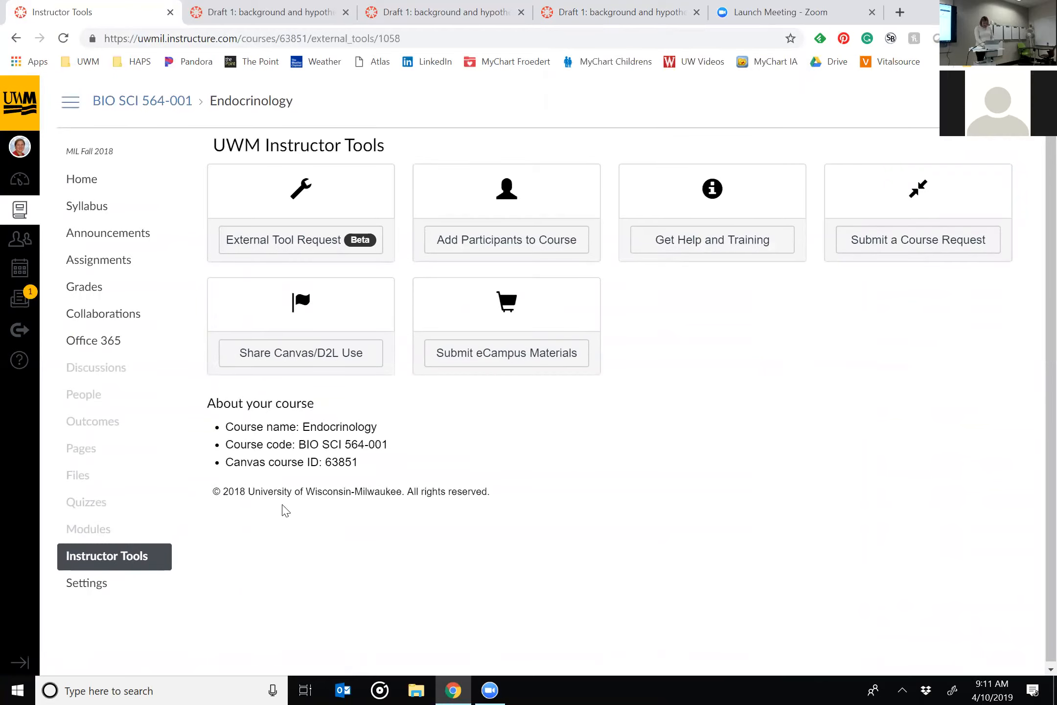
{"action": "left_click", "coordinate": [86, 426]}
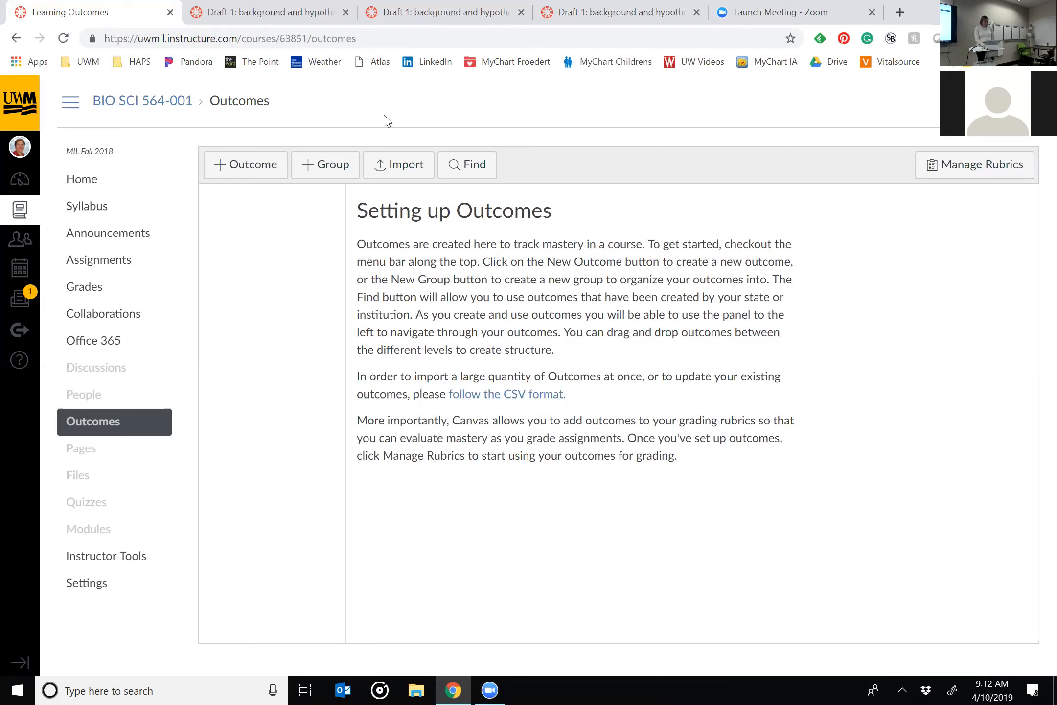
Close the Endocrinology tab and open the Specific aims first draft rubric for grading in Draft 1's SpeedGrader.
{"action": "left_click", "coordinate": [175, 15]}
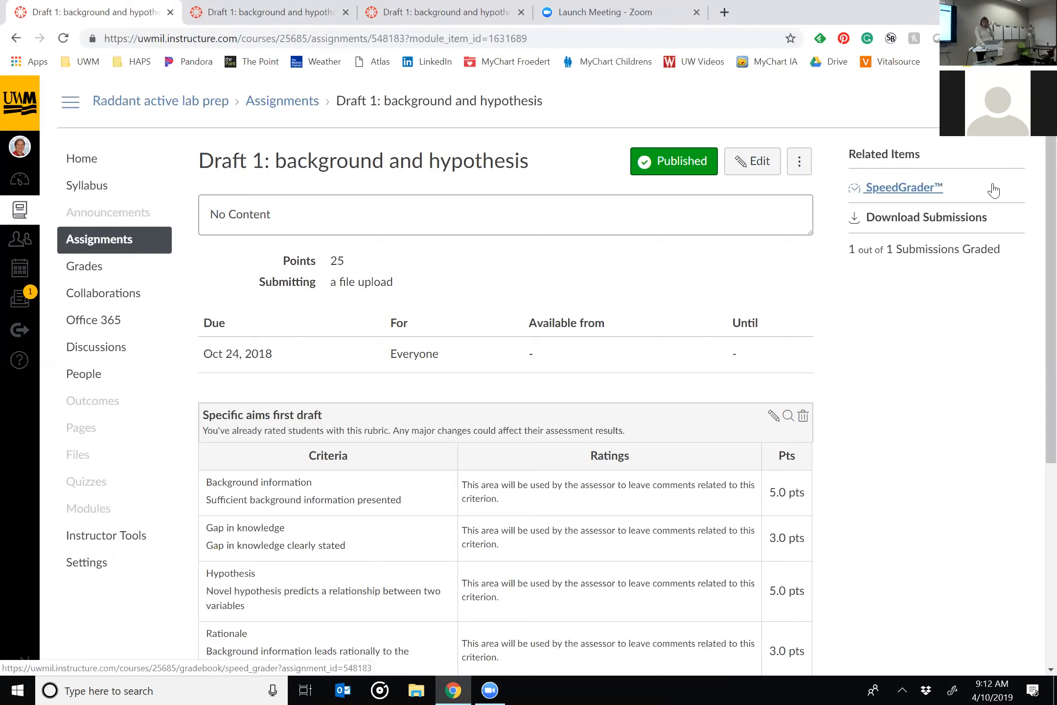
{"action": "left_click", "coordinate": [916, 190]}
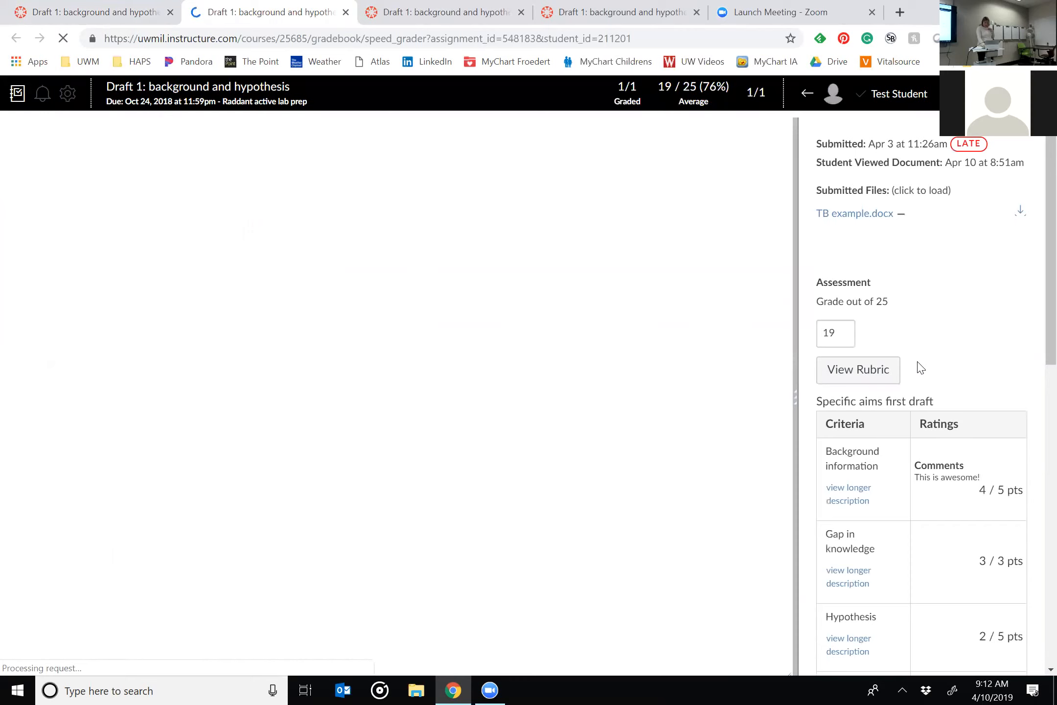
{"action": "scroll", "coordinate": [920, 368], "scroll_direction": "down", "scroll_amount": 2}
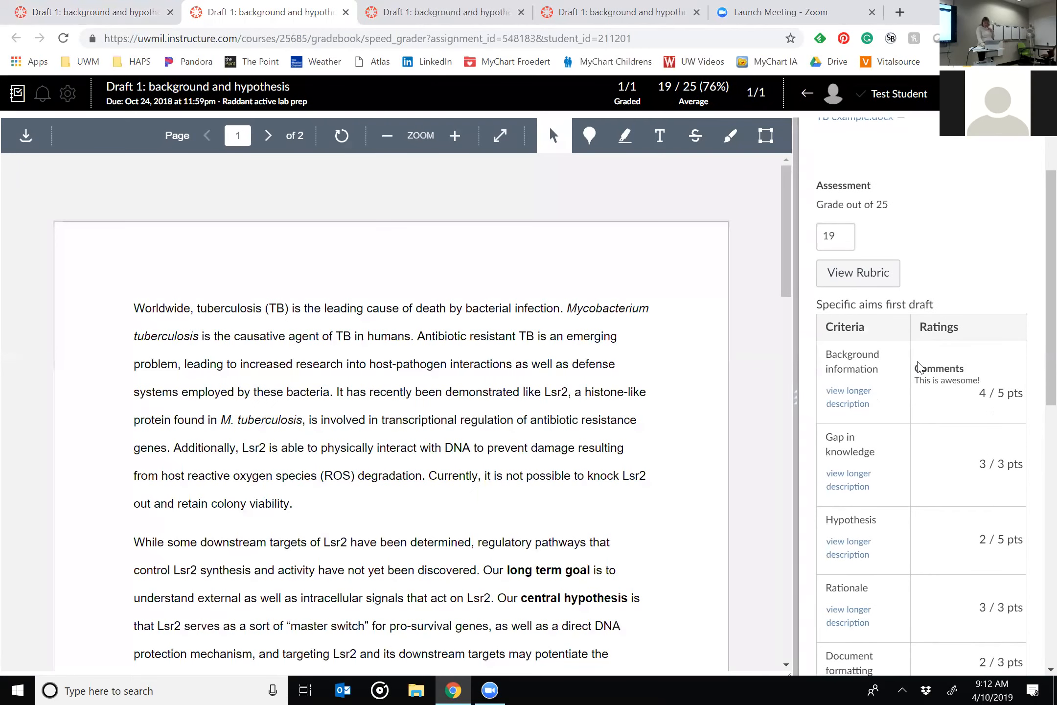
{"action": "scroll", "coordinate": [881, 313], "scroll_direction": "down", "scroll_amount": 4}
{"action": "scroll", "coordinate": [850, 245], "scroll_direction": "up", "scroll_amount": 3}
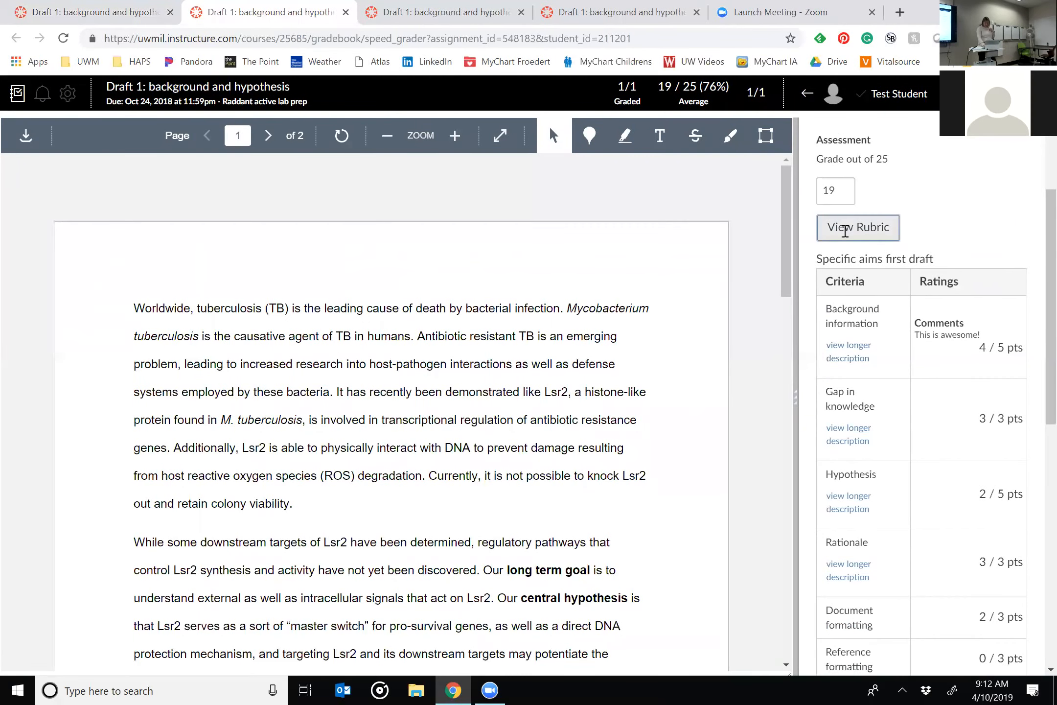
{"action": "left_click", "coordinate": [845, 231]}
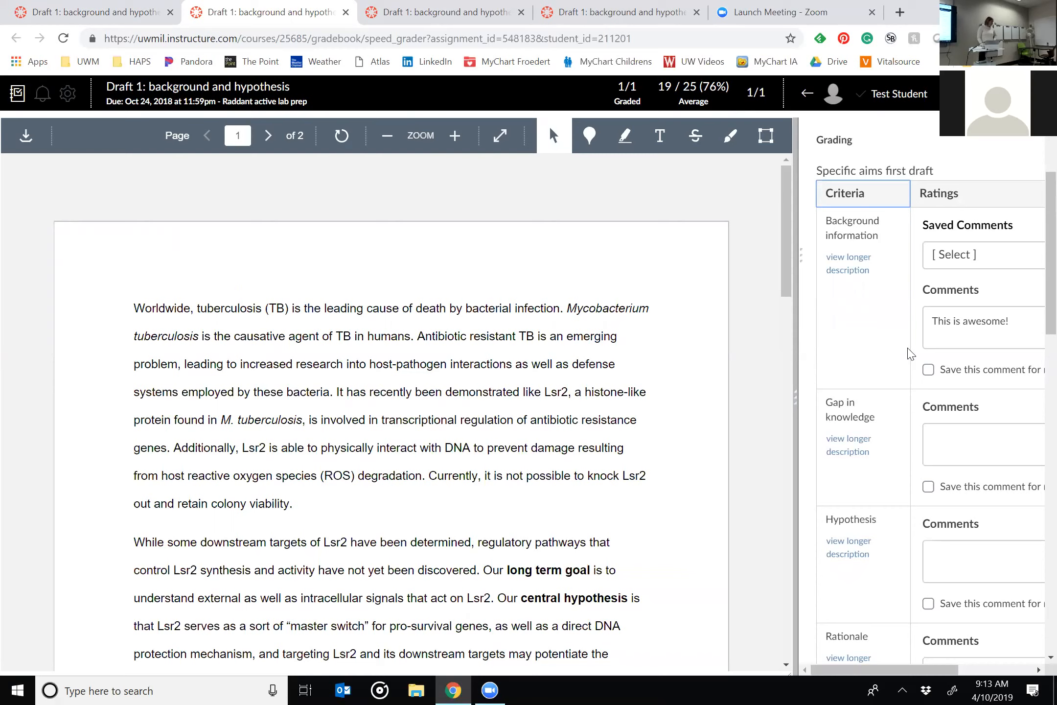
Start a media comment on the submission with the webcam source set to No Video.
{"action": "scroll", "coordinate": [908, 352], "scroll_direction": "down", "scroll_amount": 8}
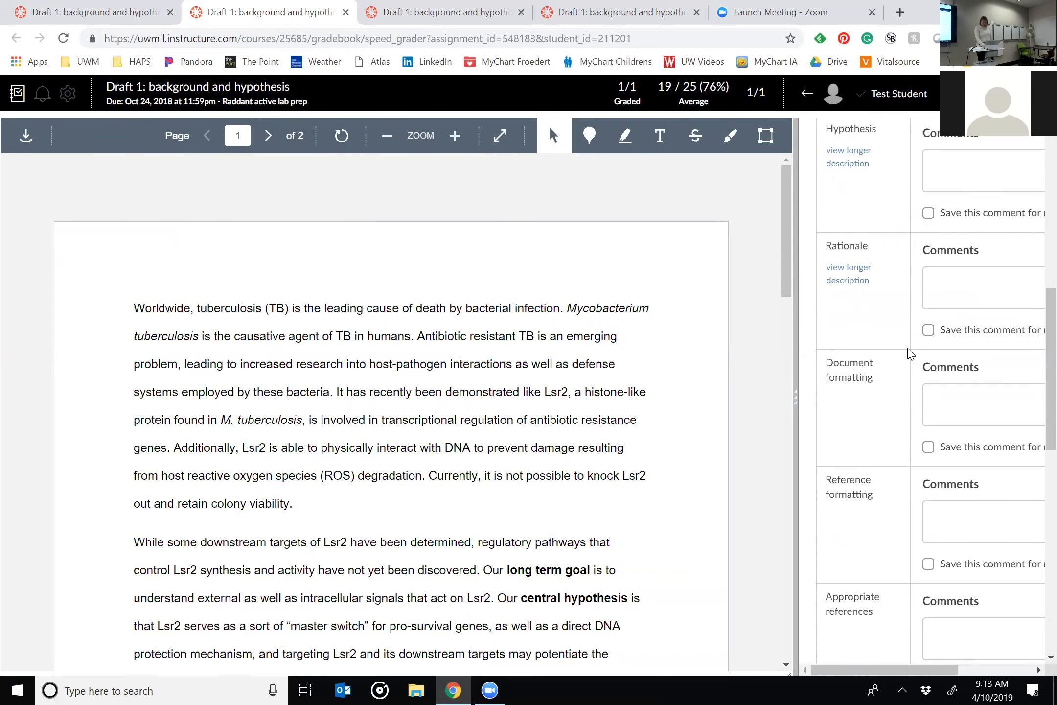
{"action": "scroll", "coordinate": [908, 352], "scroll_direction": "down", "scroll_amount": 12}
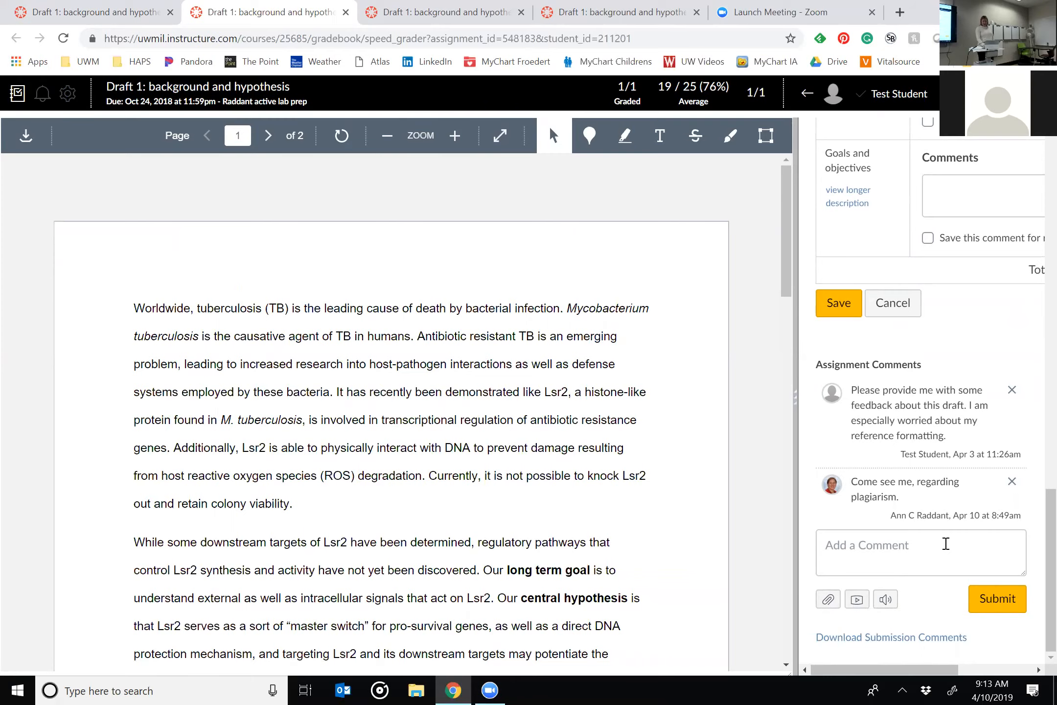
{"action": "left_click", "coordinate": [858, 599]}
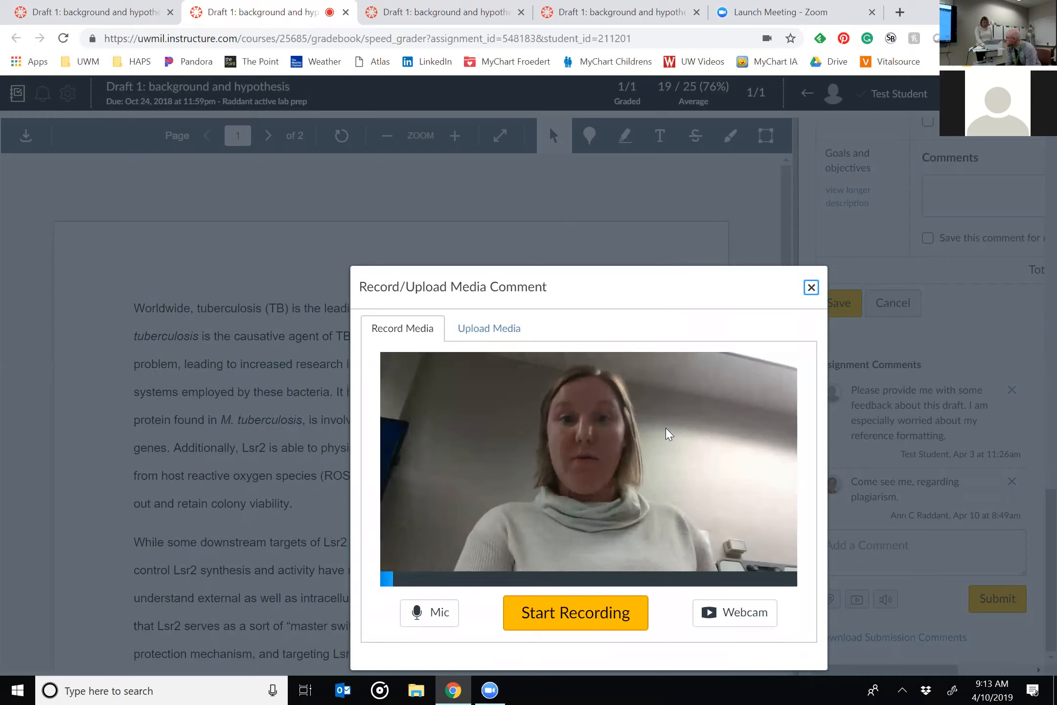
{"action": "left_click", "coordinate": [739, 618]}
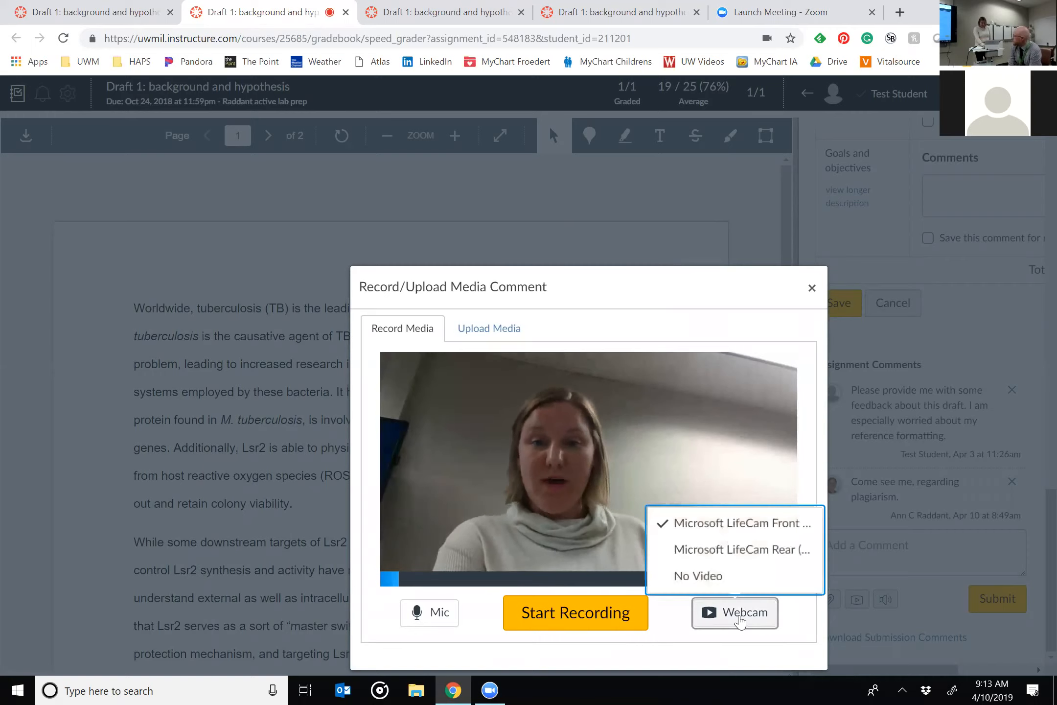
{"action": "left_click", "coordinate": [699, 575]}
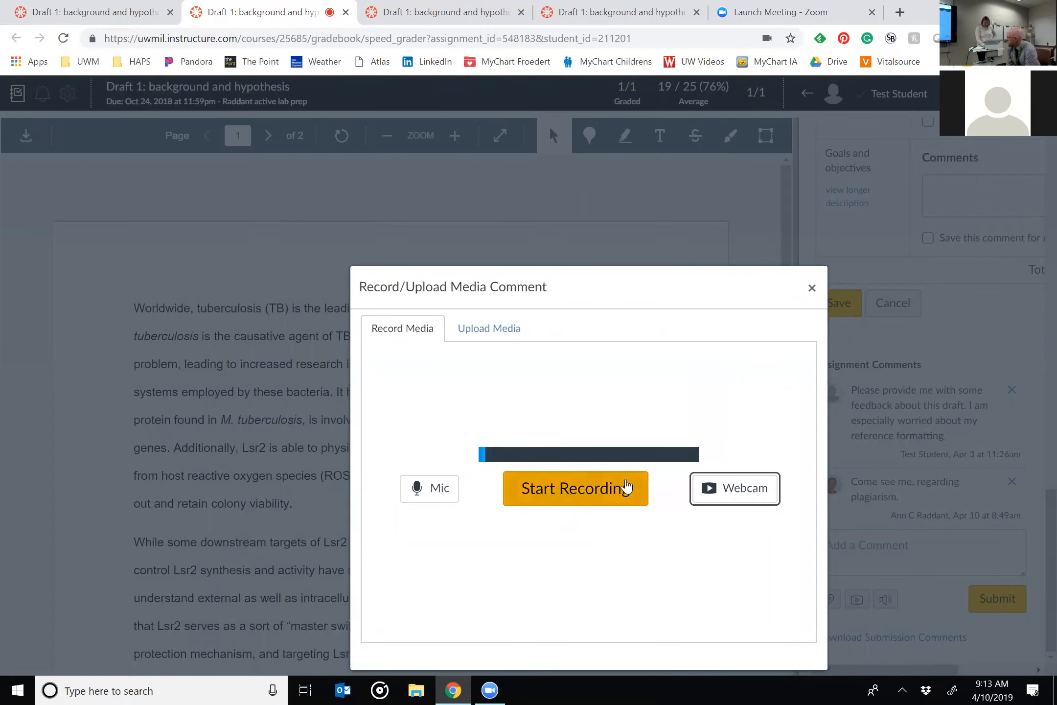
Switch the webcam source to Microsoft LifeCam Rear and look at the options for uploading audio or video files.
{"action": "left_click", "coordinate": [727, 496]}
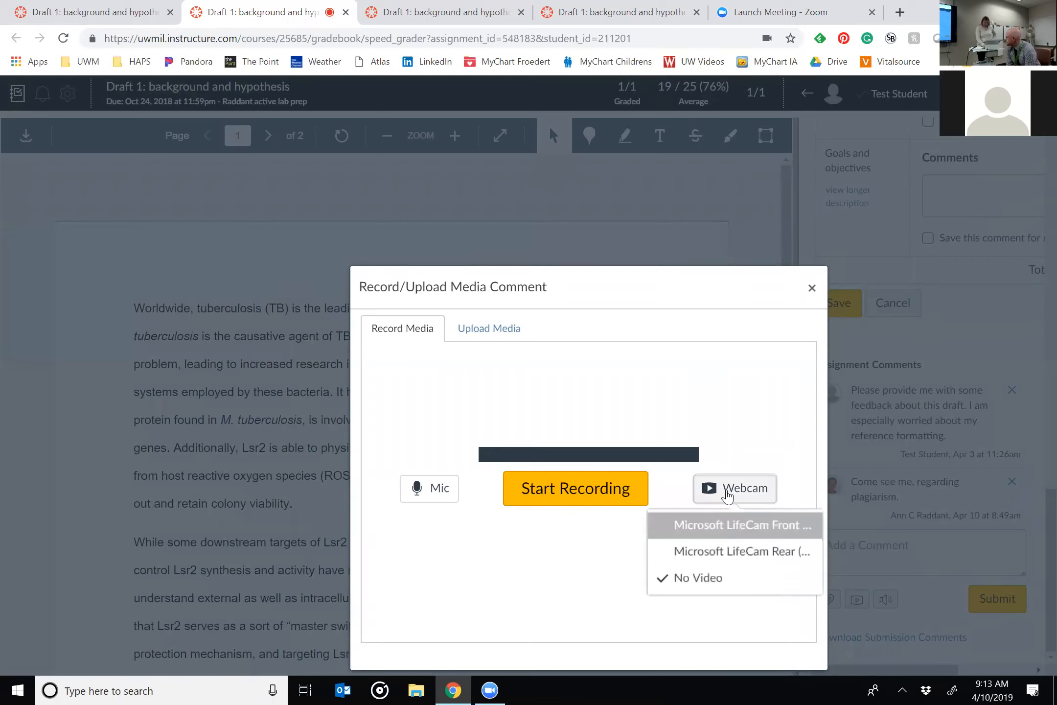
{"action": "left_click", "coordinate": [726, 547]}
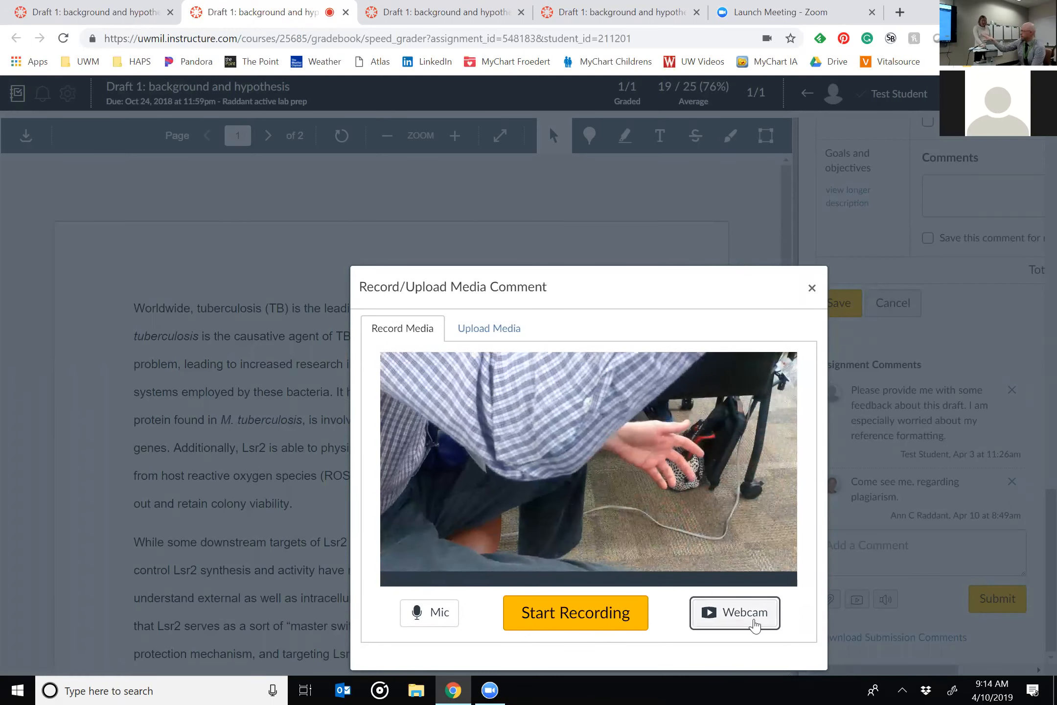
{"action": "left_click", "coordinate": [485, 321]}
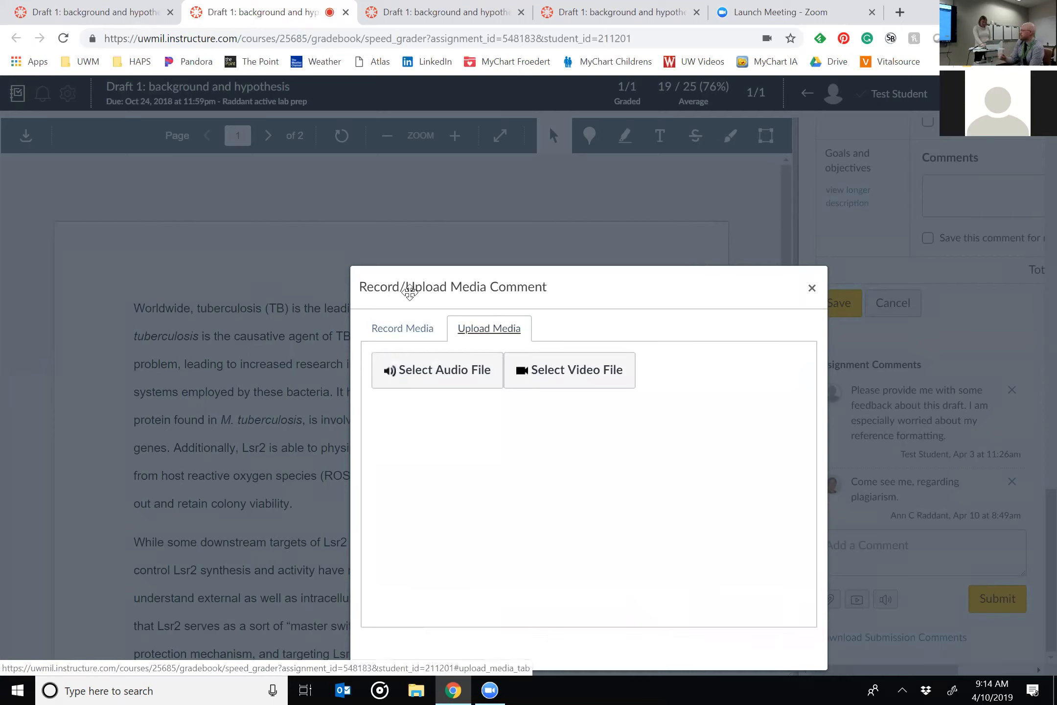
{"action": "left_click", "coordinate": [410, 329]}
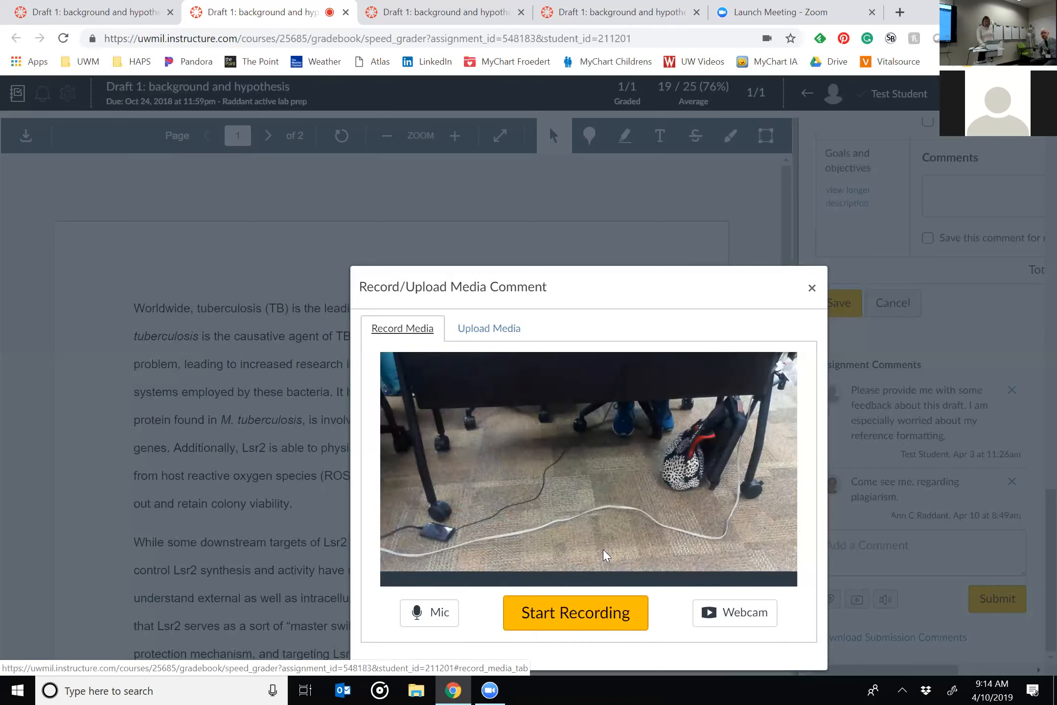
Set the webcam source to No Video, record an audio-only comment about 6 seconds long, and save it to the submission.
{"action": "left_click", "coordinate": [715, 619]}
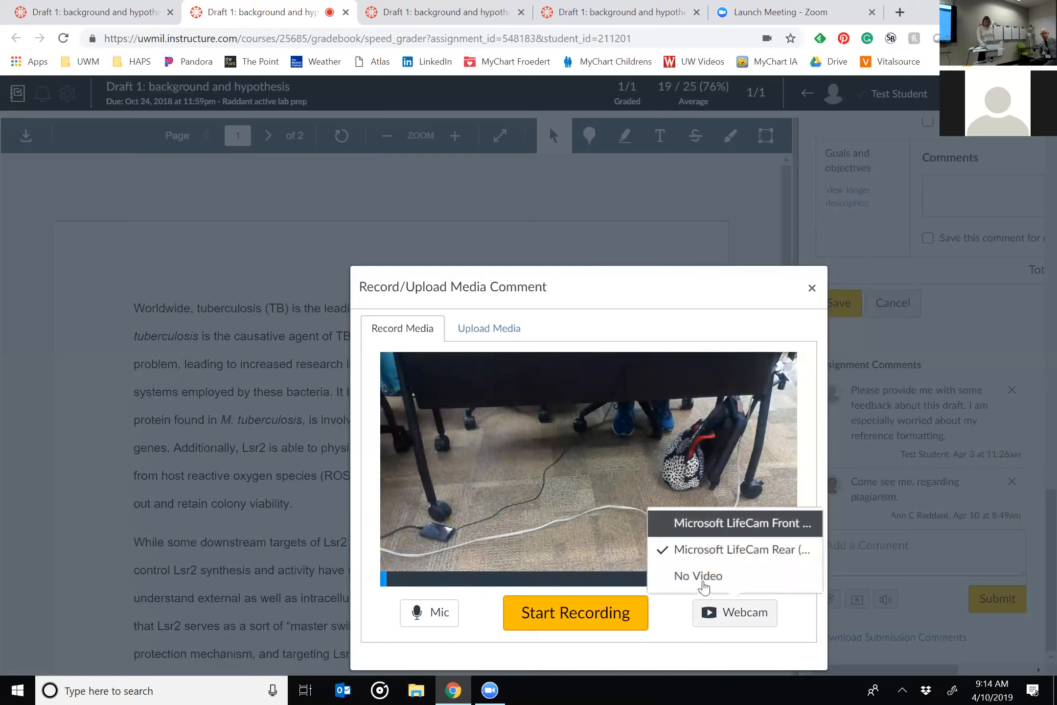
{"action": "left_click", "coordinate": [705, 583]}
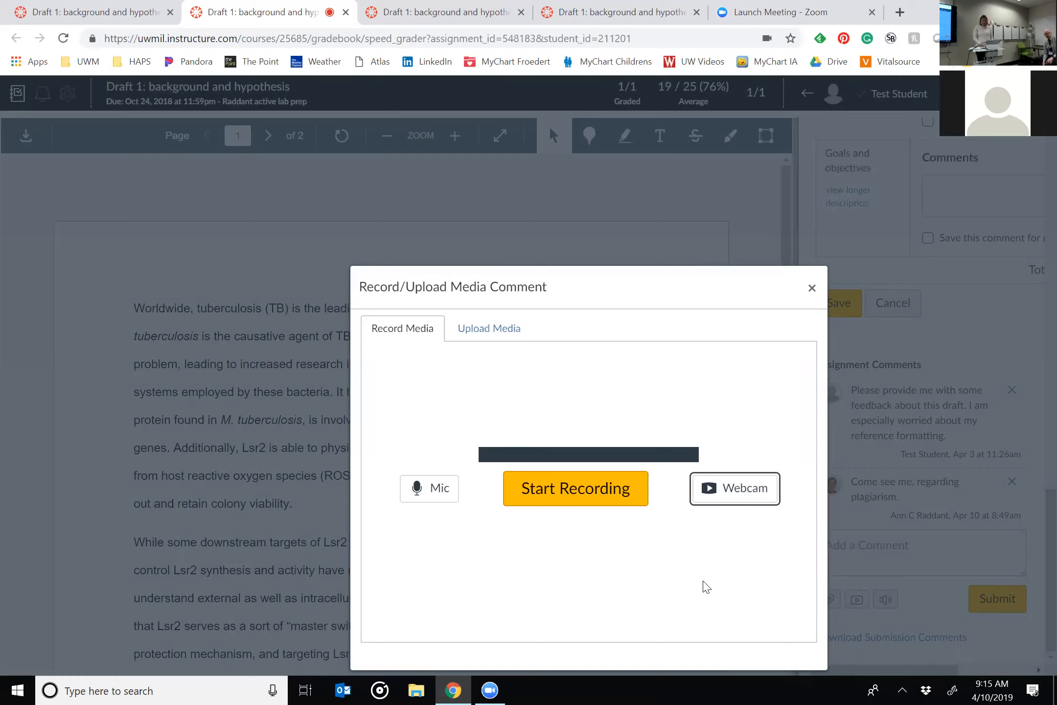
{"action": "left_click", "coordinate": [594, 487]}
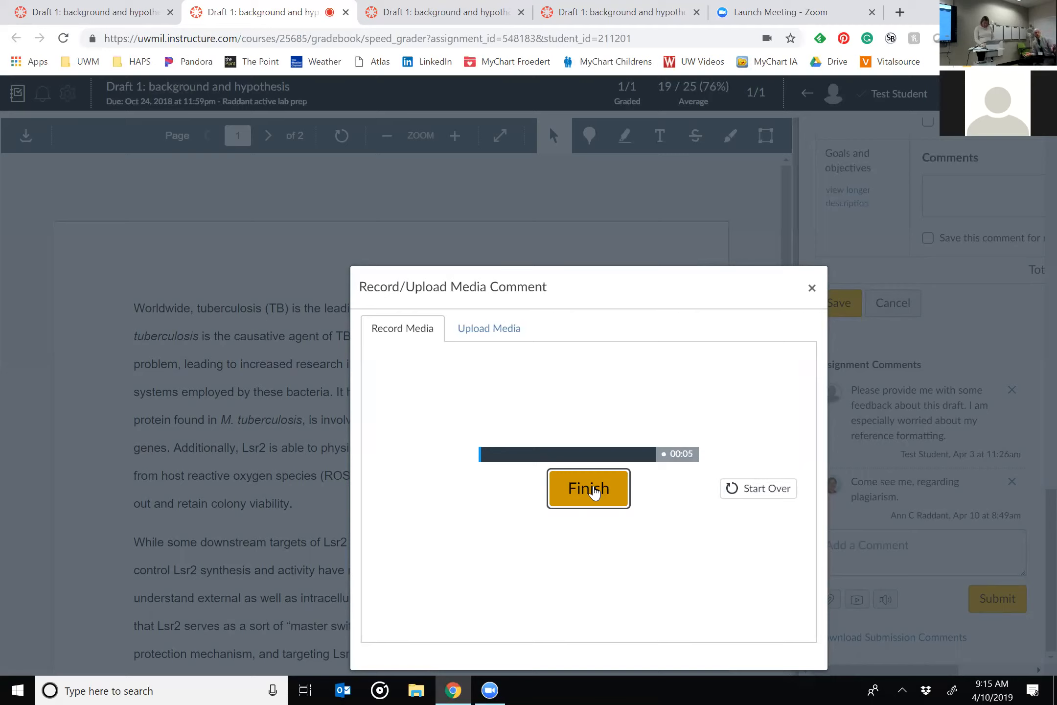
{"action": "left_click", "coordinate": [595, 492]}
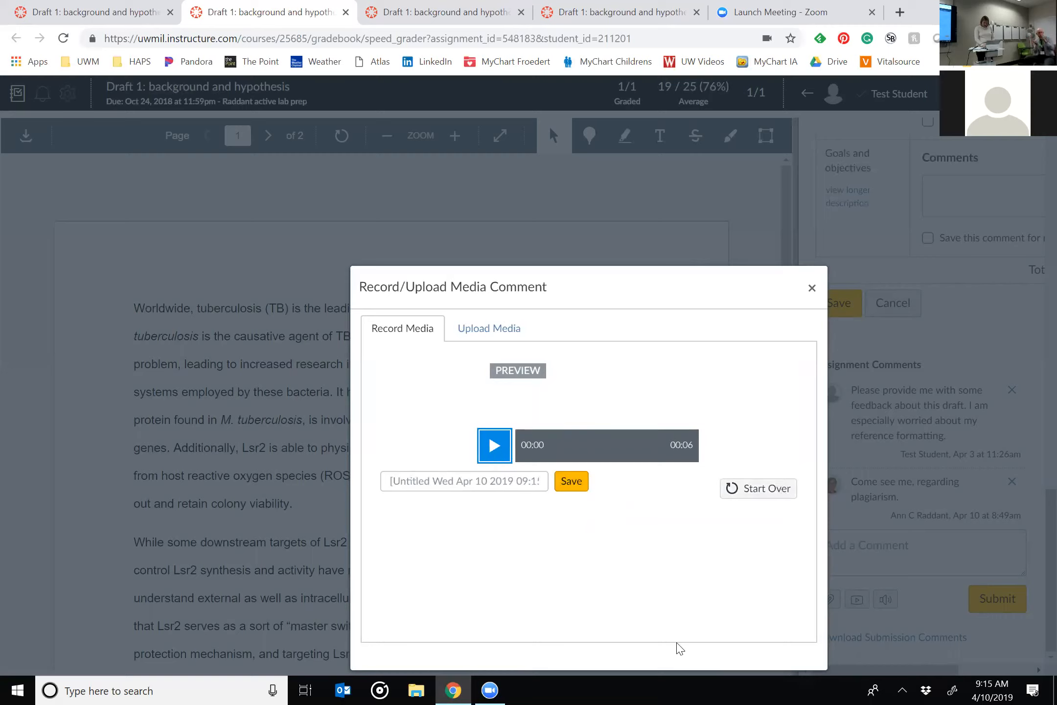
{"action": "left_click", "coordinate": [581, 491]}
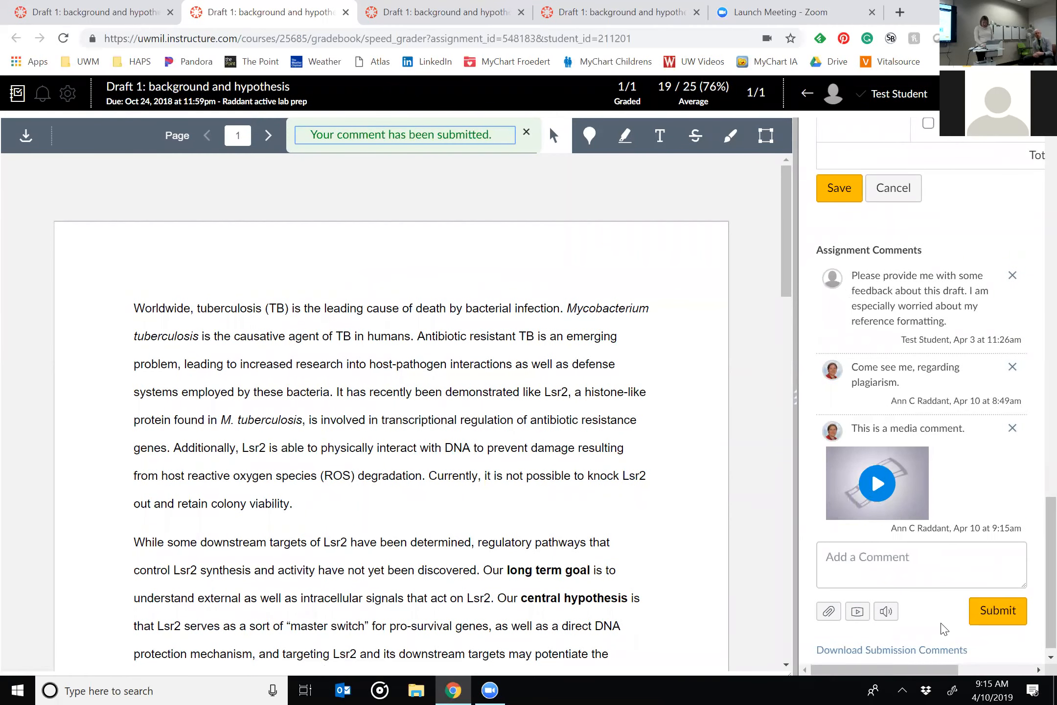
Review the submission's assignment comments and open the recorder for another media comment.
{"action": "scroll", "coordinate": [940, 626], "scroll_direction": "down", "scroll_amount": 1}
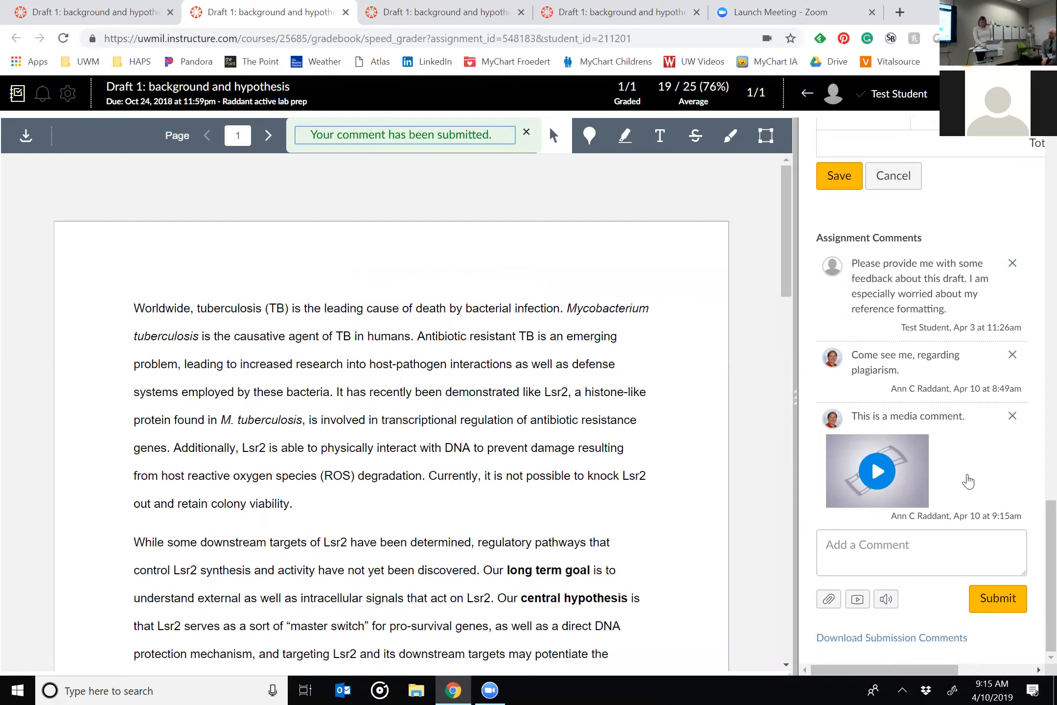
{"action": "scroll", "coordinate": [966, 482], "scroll_direction": "up", "scroll_amount": 5}
{"action": "scroll", "coordinate": [968, 482], "scroll_direction": "down", "scroll_amount": 5}
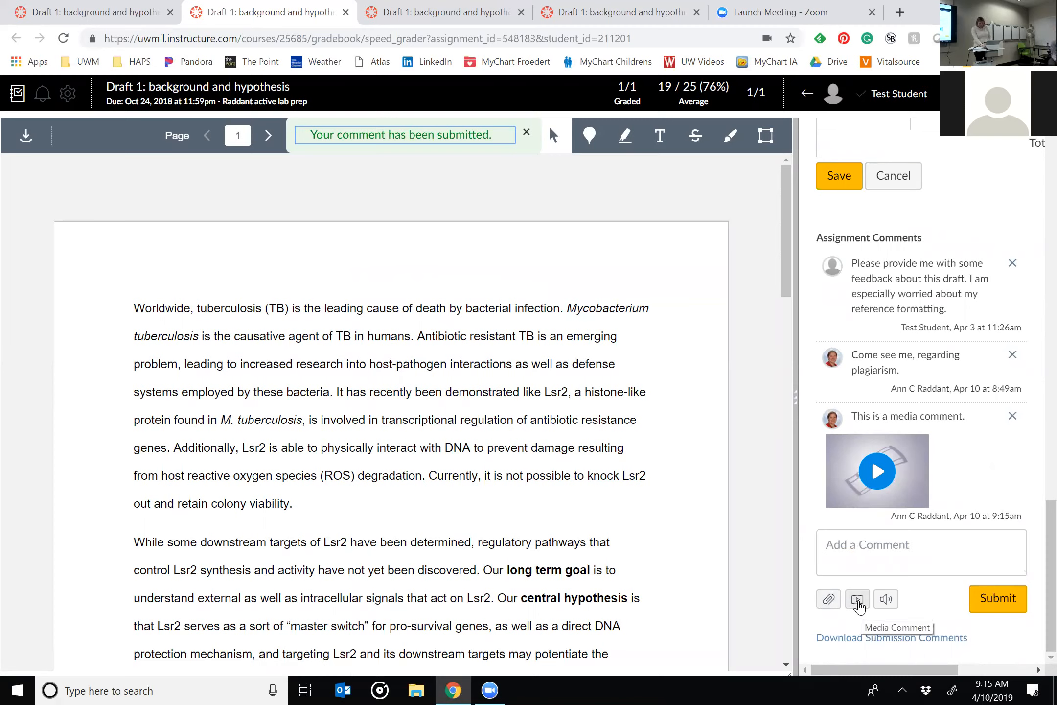
{"action": "left_click", "coordinate": [858, 601]}
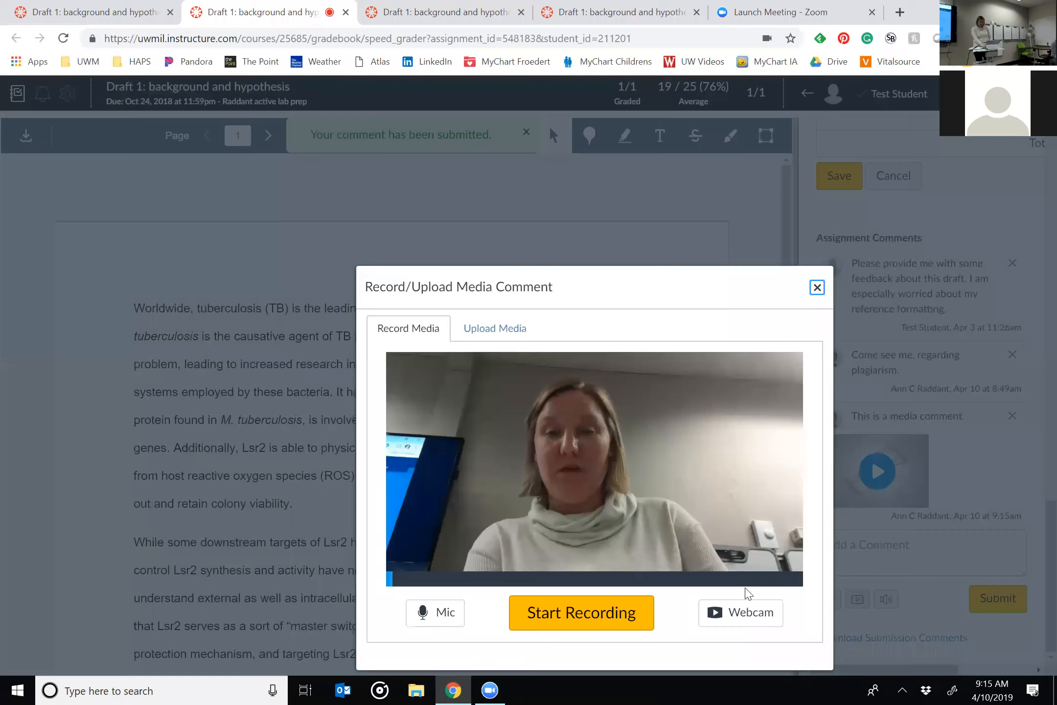
Switch the media comment's webcam source to No Video and close the recorder without recording.
{"action": "left_click", "coordinate": [736, 612]}
{"action": "left_click", "coordinate": [722, 576]}
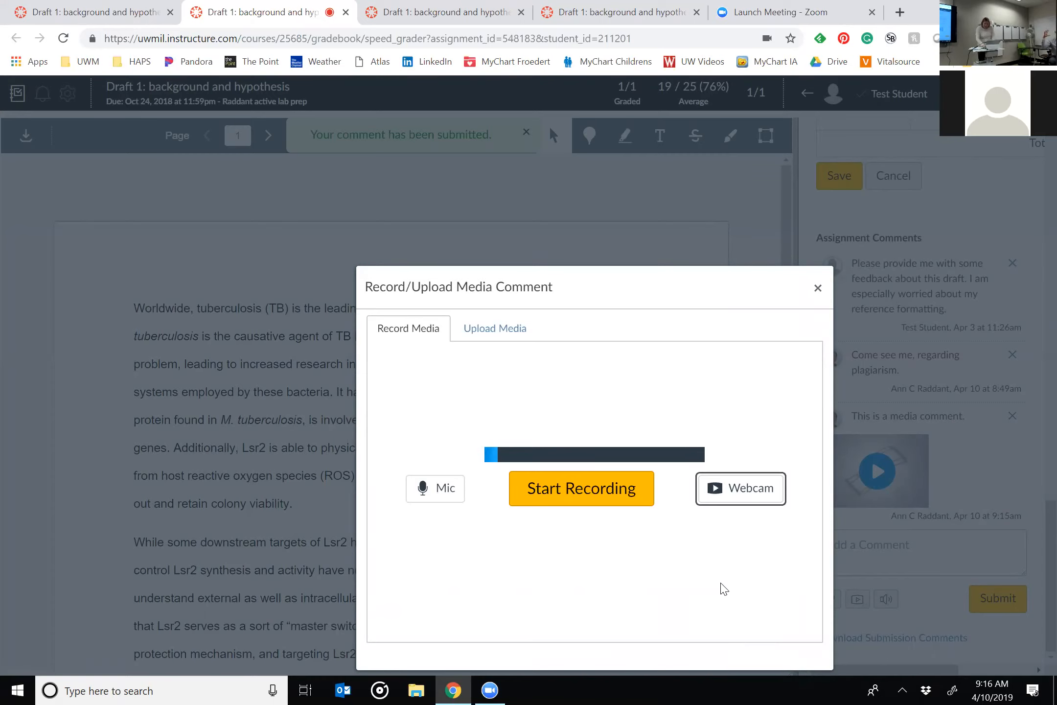
{"action": "left_click", "coordinate": [819, 292]}
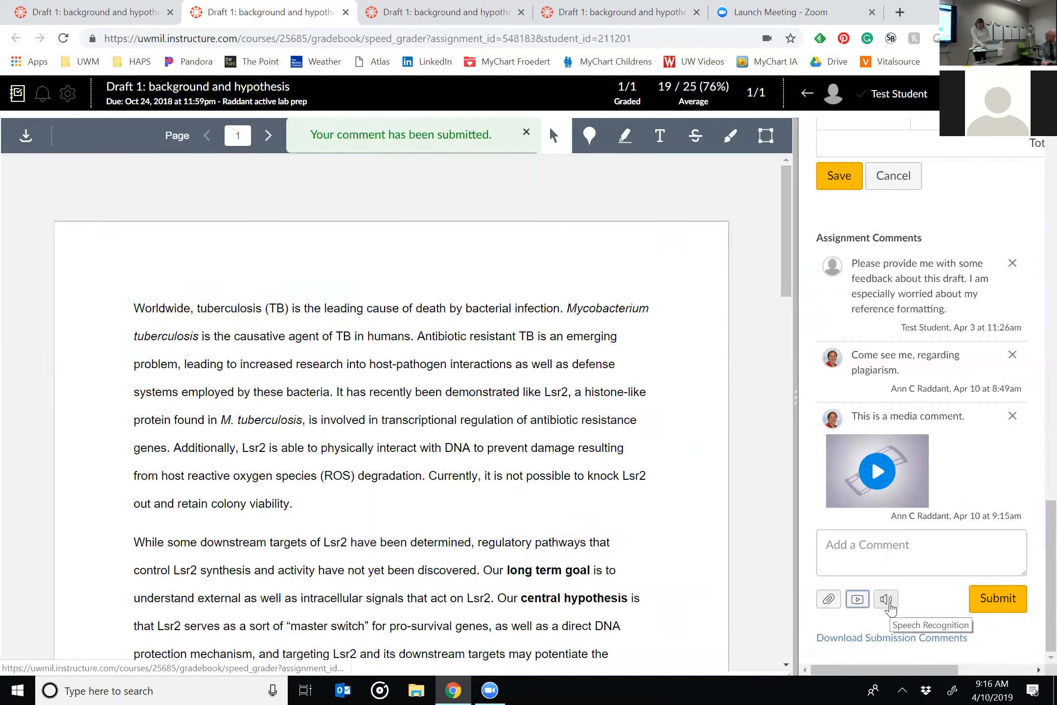
Try dictating a submission comment with Speech Recognition and discard the dictated text.
{"action": "left_click", "coordinate": [889, 602]}
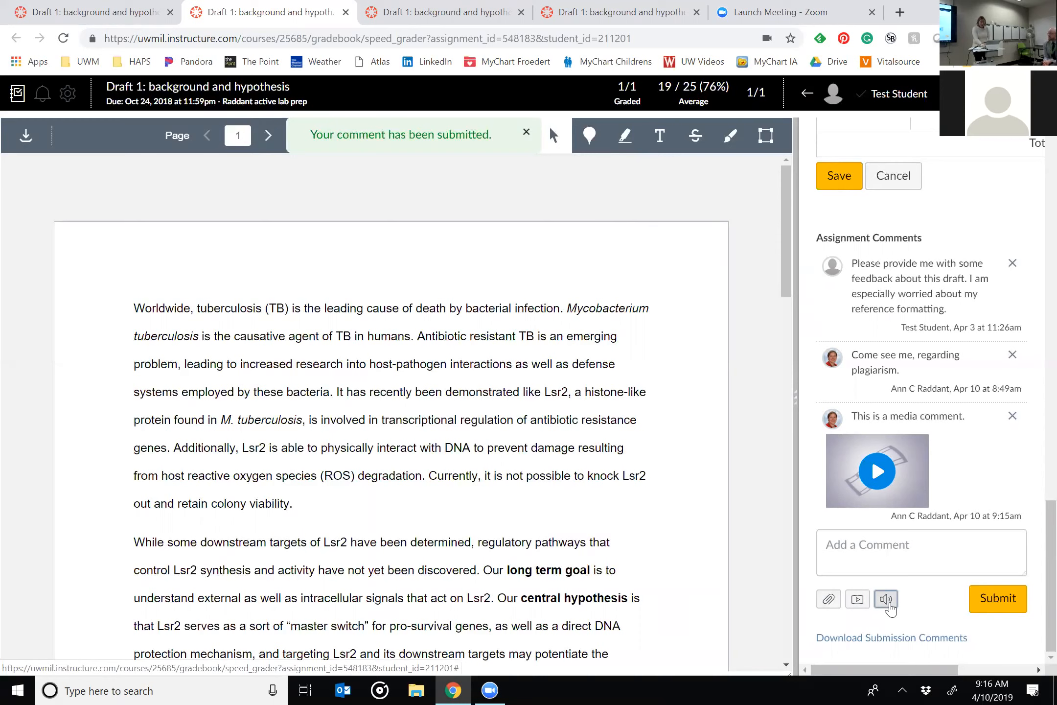
{"action": "left_click", "coordinate": [889, 605]}
{"action": "left_click", "coordinate": [656, 460]}
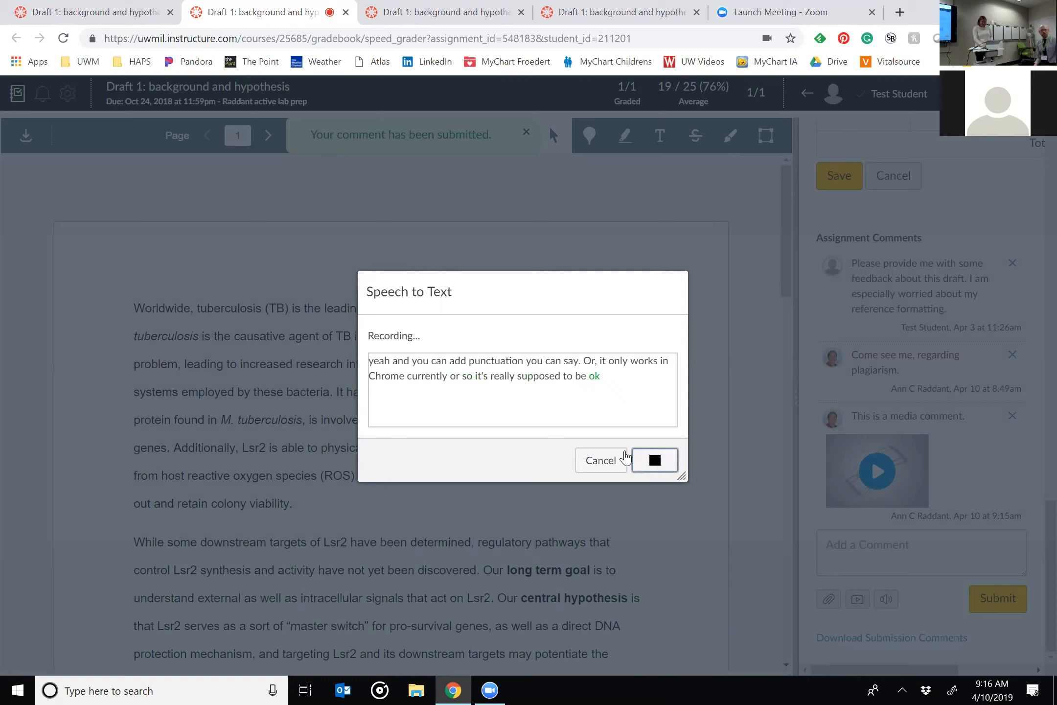
{"action": "left_click", "coordinate": [597, 462]}
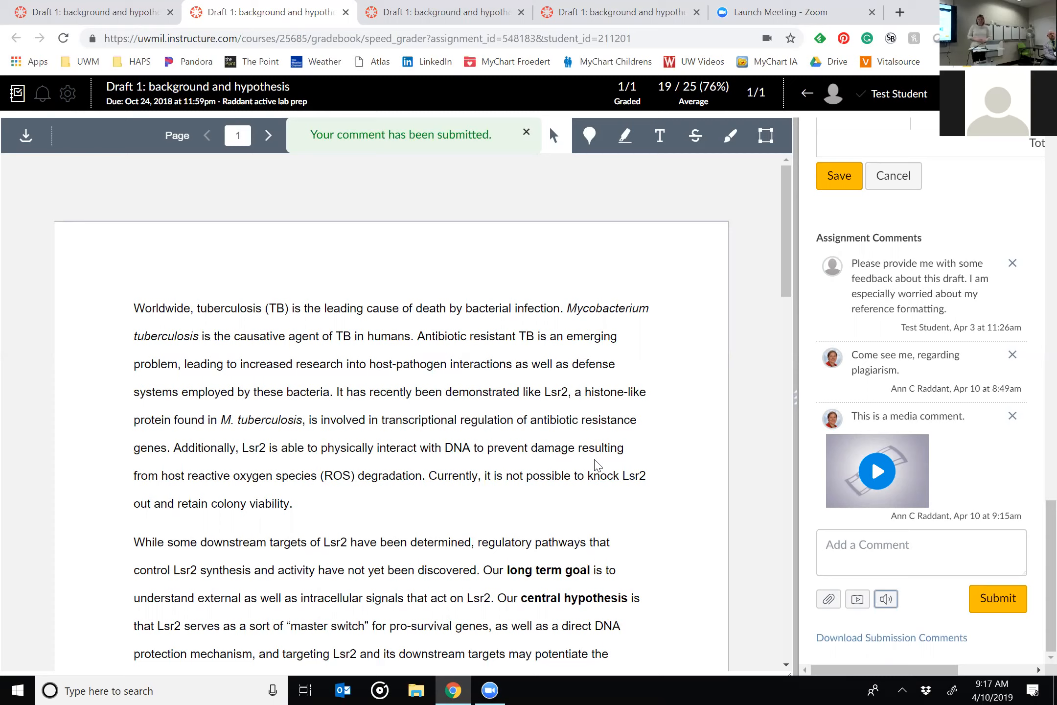
Leave SpeedGrader for the Raddant active lab prep course home, enter Student View, and show the test student's grades.
{"action": "scroll", "coordinate": [834, 284], "scroll_direction": "up", "scroll_amount": 15}
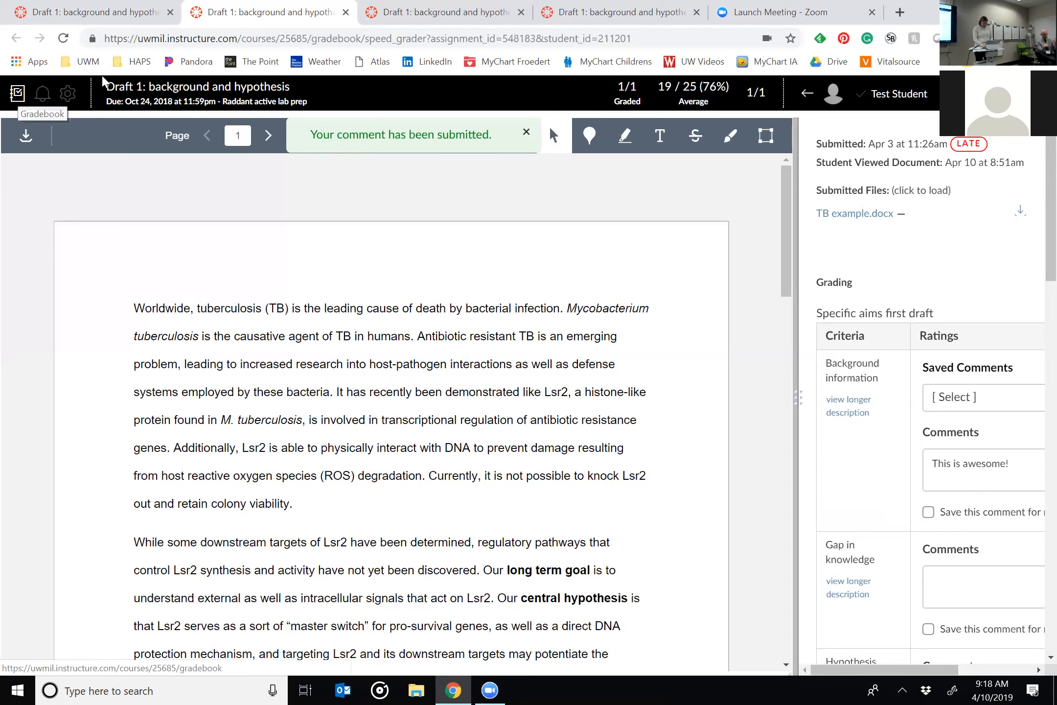
{"action": "left_click", "coordinate": [253, 101]}
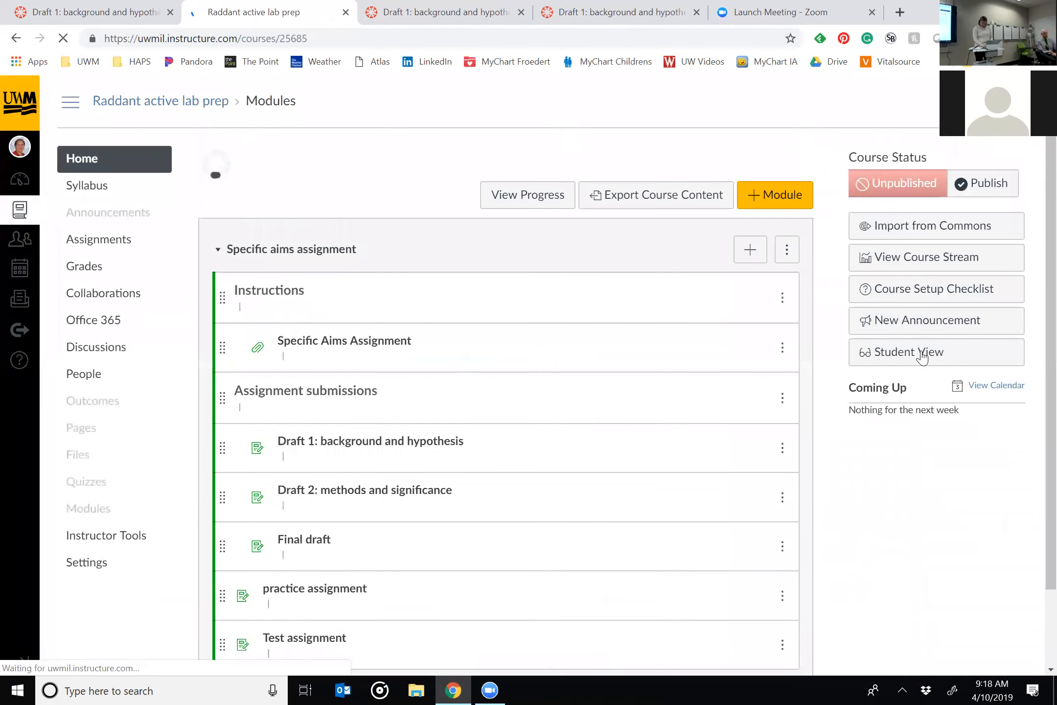
{"action": "left_click", "coordinate": [921, 352]}
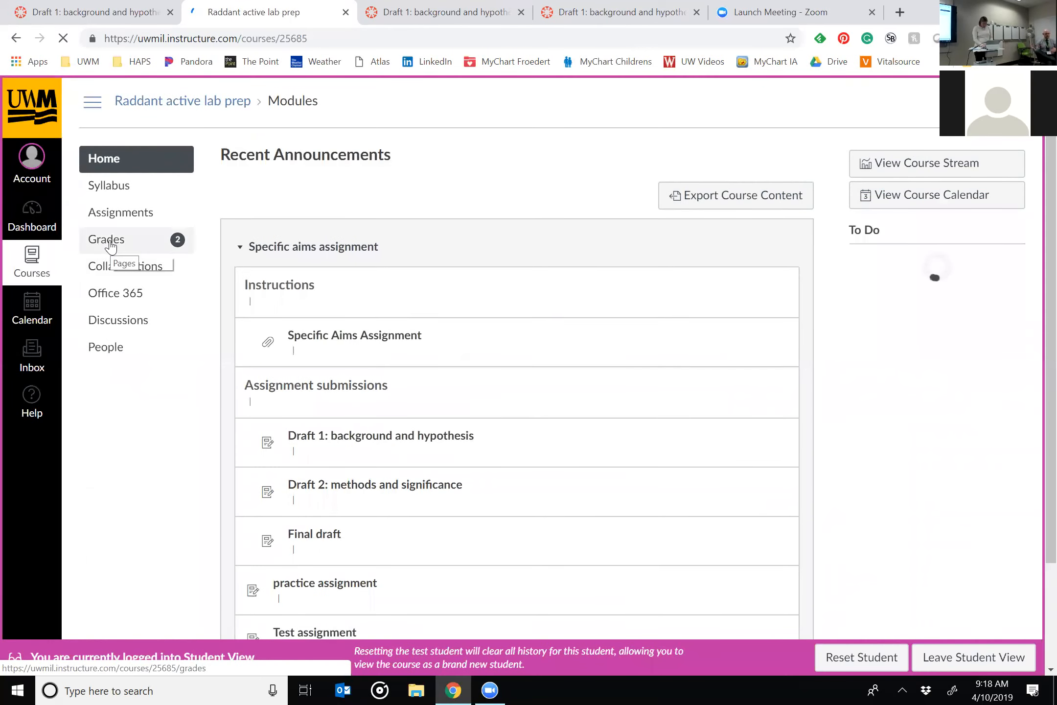
{"action": "left_click", "coordinate": [110, 247]}
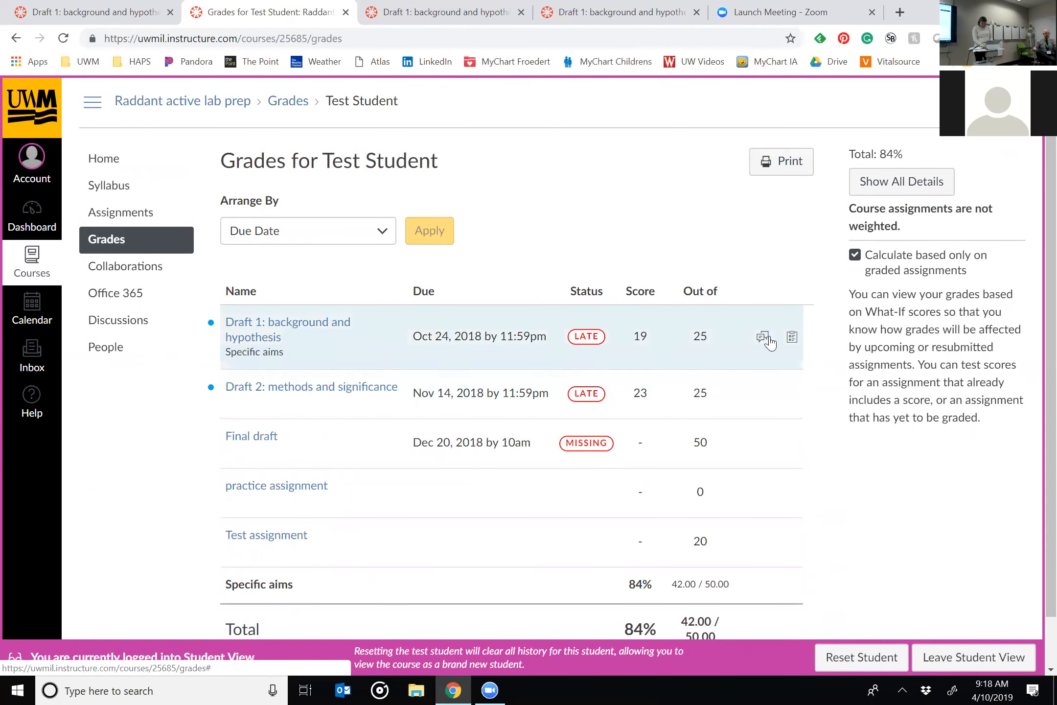
Show the rubric assessment and comments for Draft 1: background and hypothesis, and play about one second of the media comment.
{"action": "left_click", "coordinate": [793, 338]}
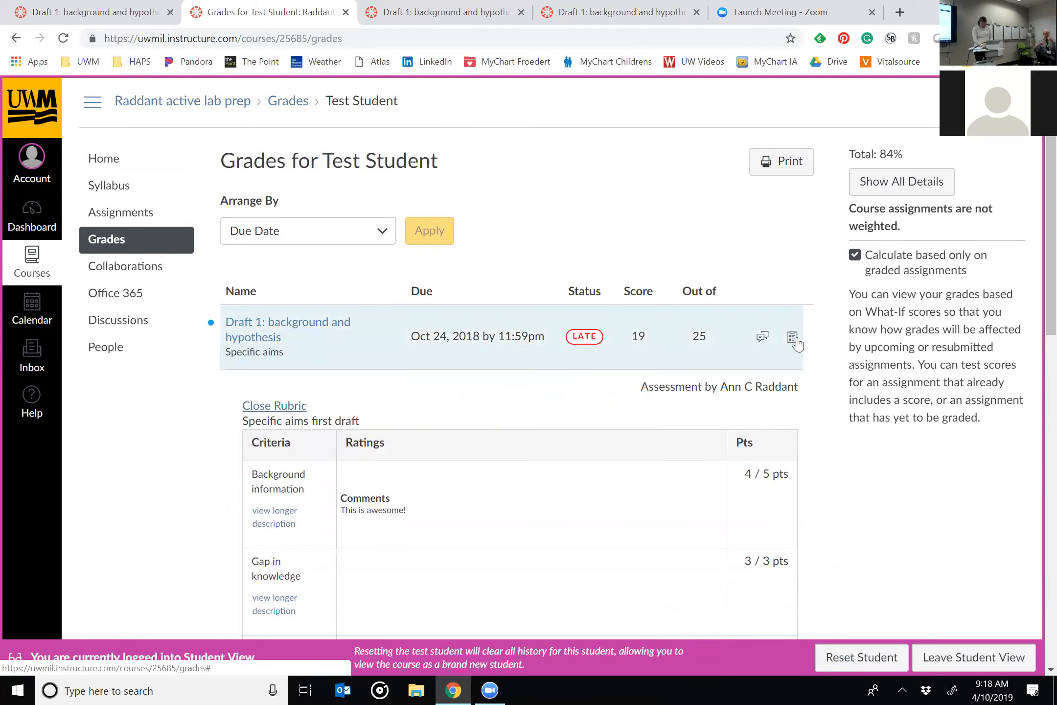
{"action": "left_click", "coordinate": [763, 337]}
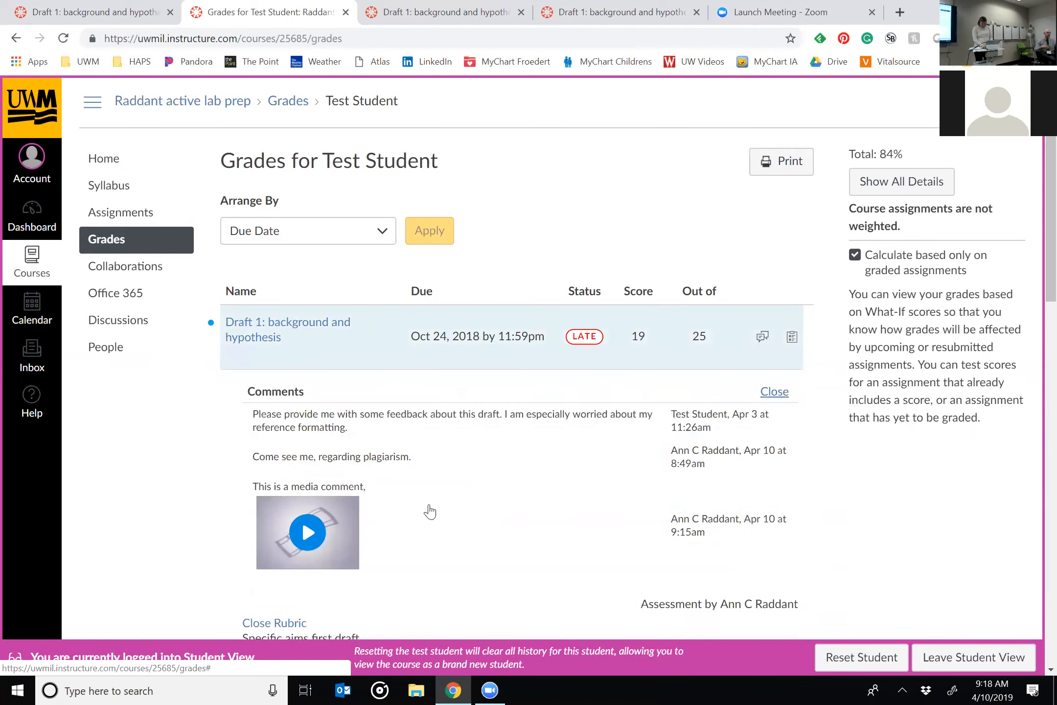
{"action": "left_click", "coordinate": [306, 533]}
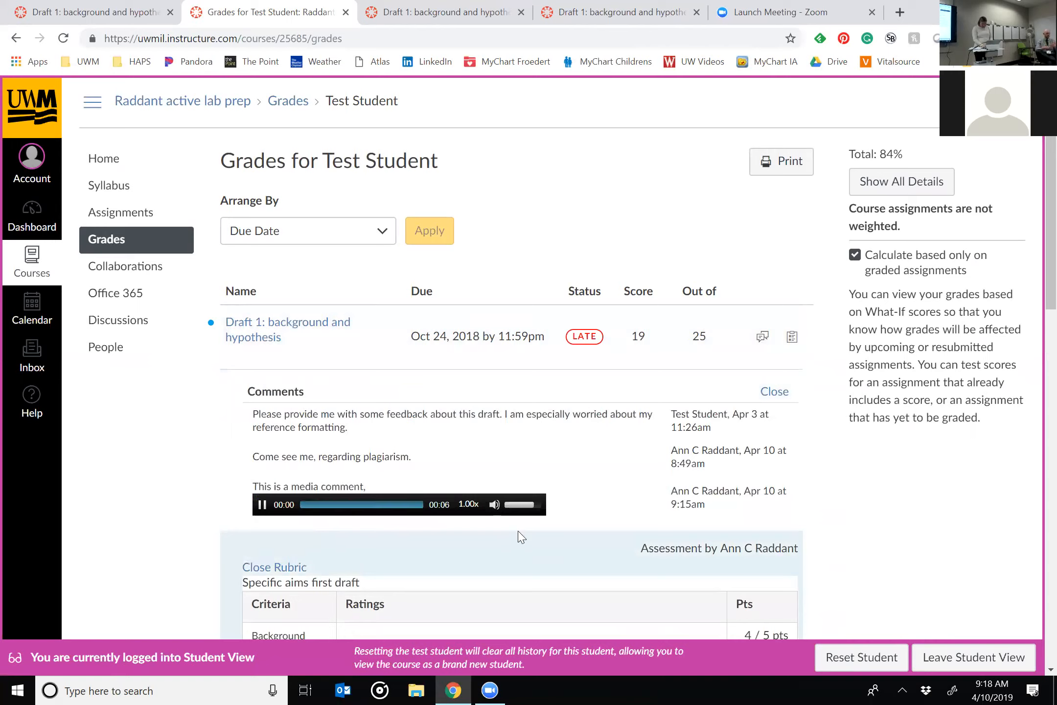
{"action": "left_click", "coordinate": [263, 504]}
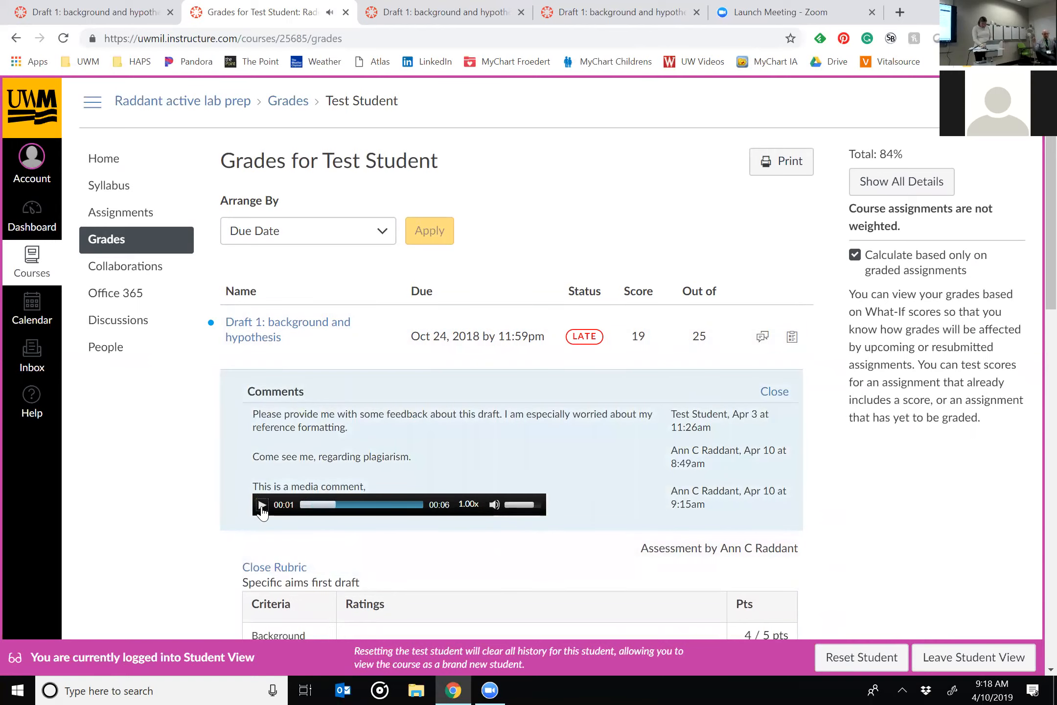
Leave Student View and open the Draft 1: background and hypothesis assignment from the gradebook.
{"action": "left_click", "coordinate": [1014, 661]}
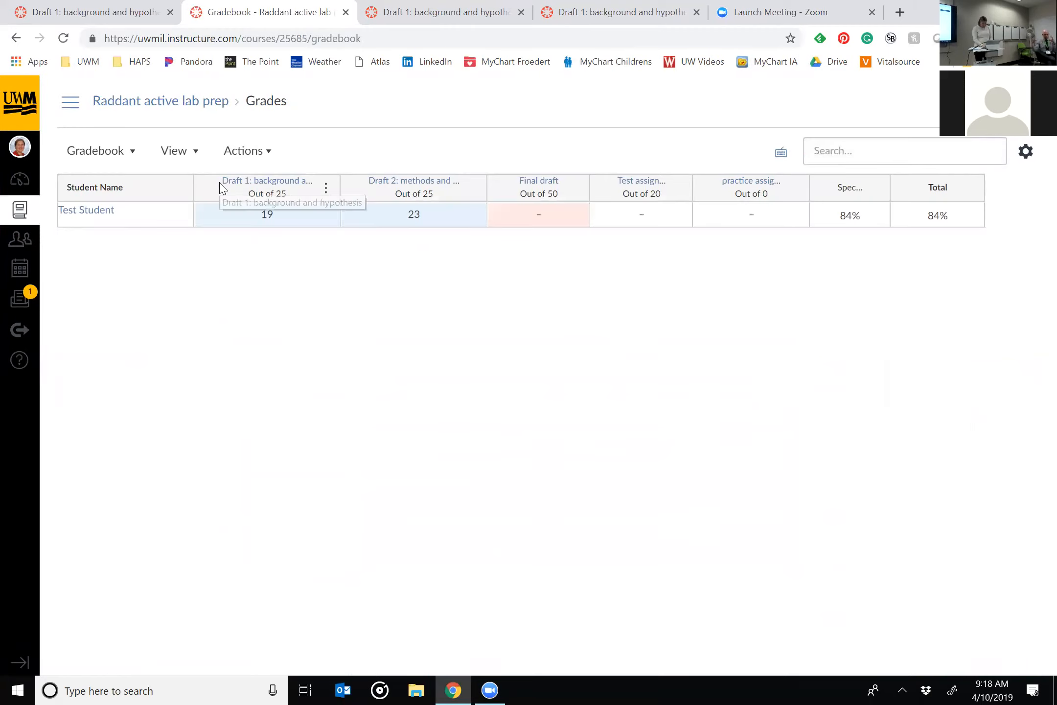
{"action": "left_click", "coordinate": [273, 182]}
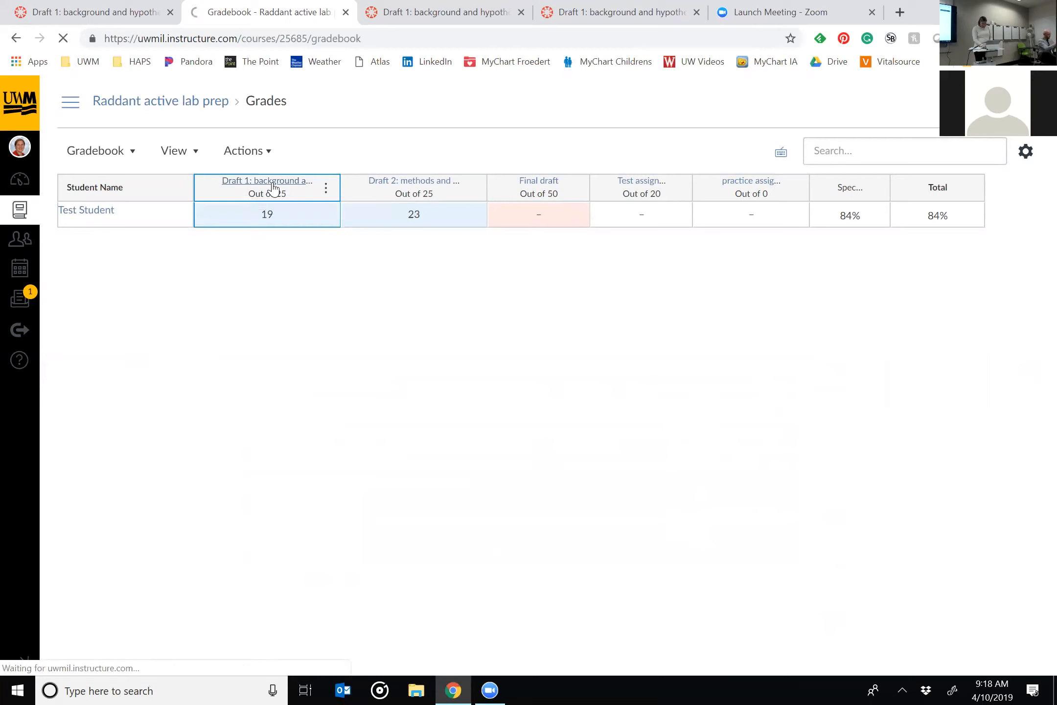